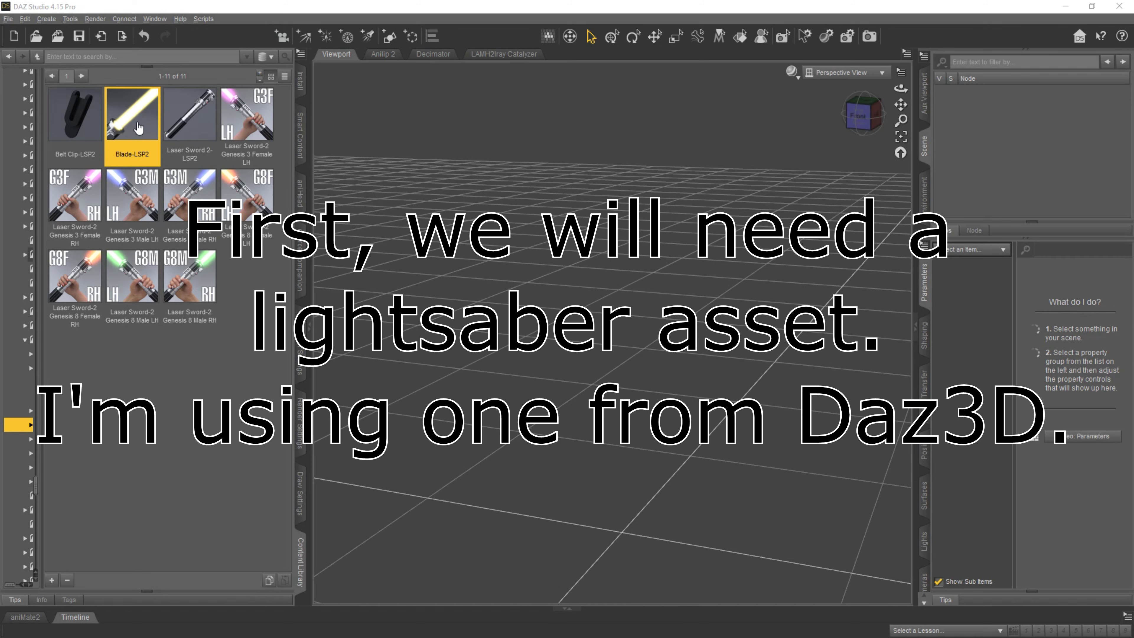
Step: Add the Laser Sword 2 hilt and Blade-LSP2 to the scene and parent Blade-LS2 under LaserSword2
double_click(180, 129)
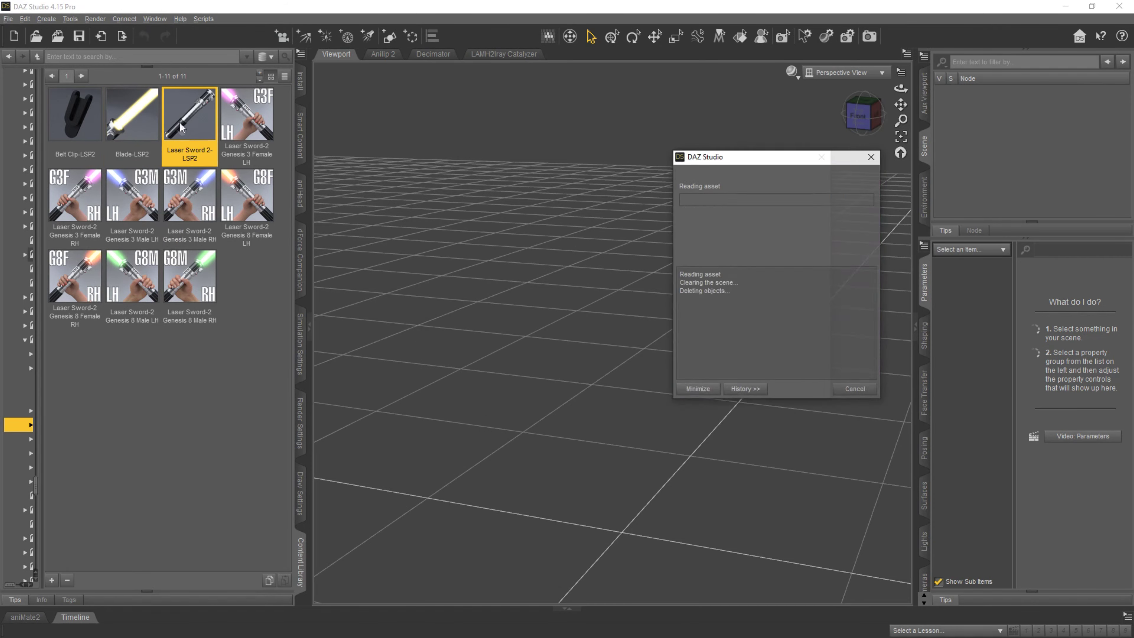
double_click(135, 119)
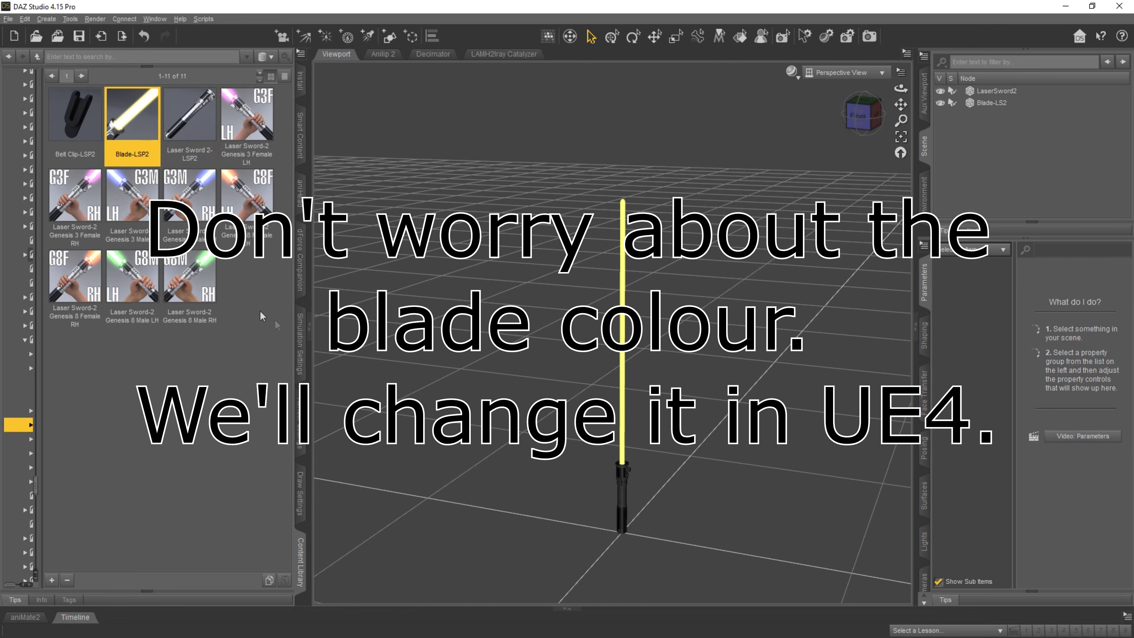
click(311, 329)
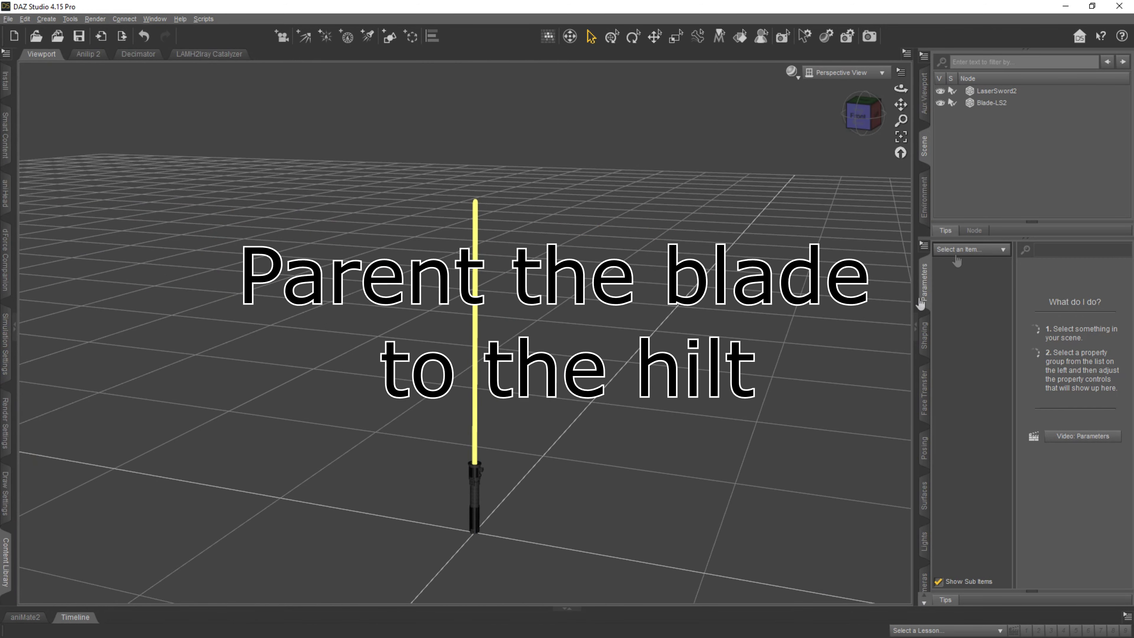
drag(992, 103, 989, 91)
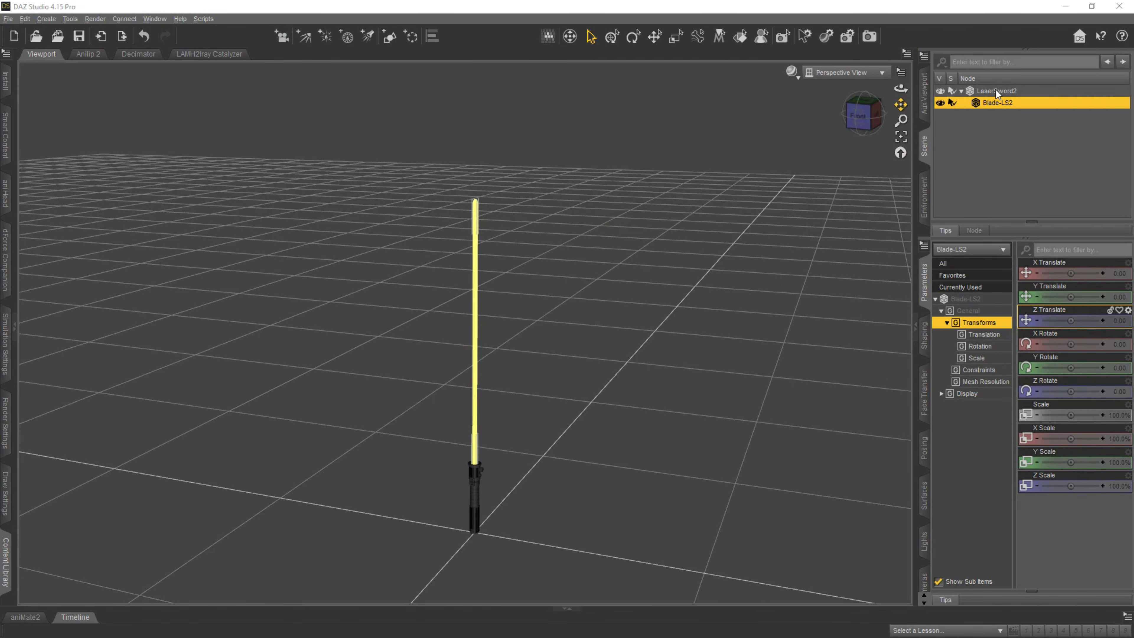
Step: Send the selected LaserSword2 to Unreal with File > Send To > Daz to Unreal, accepting the dialog
click(996, 92)
click(8, 18)
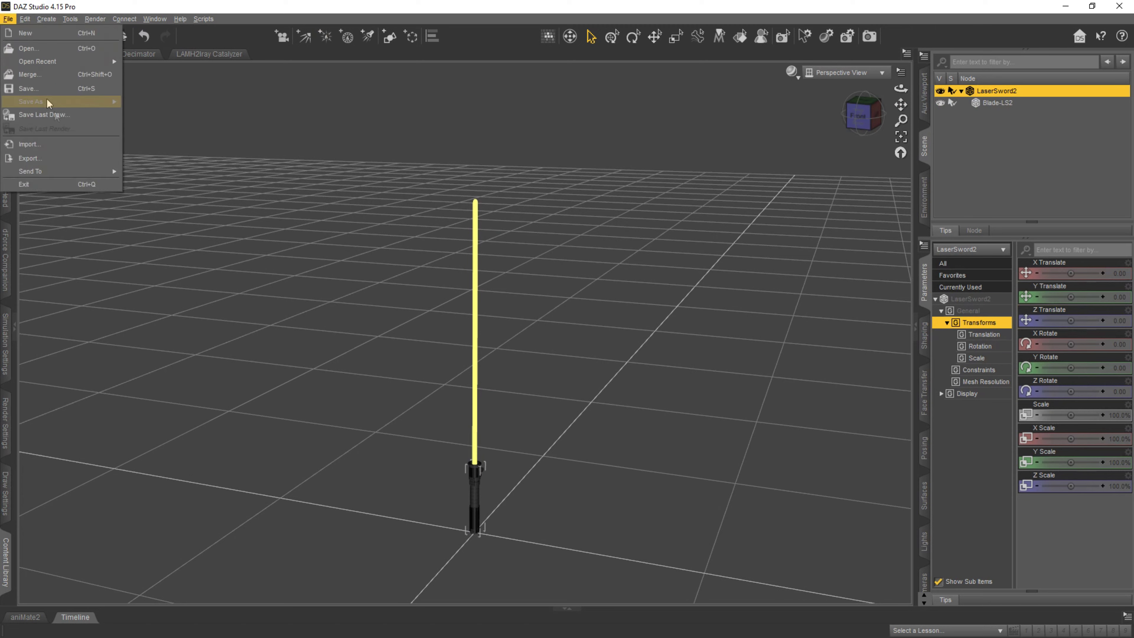
mouse_move(70, 172)
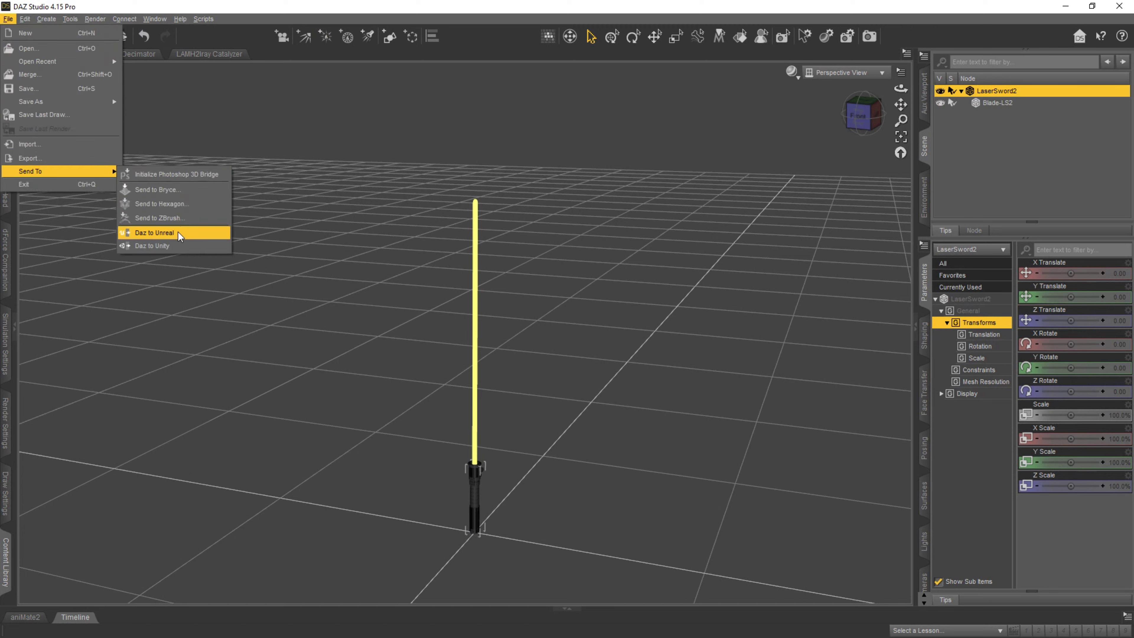
click(155, 233)
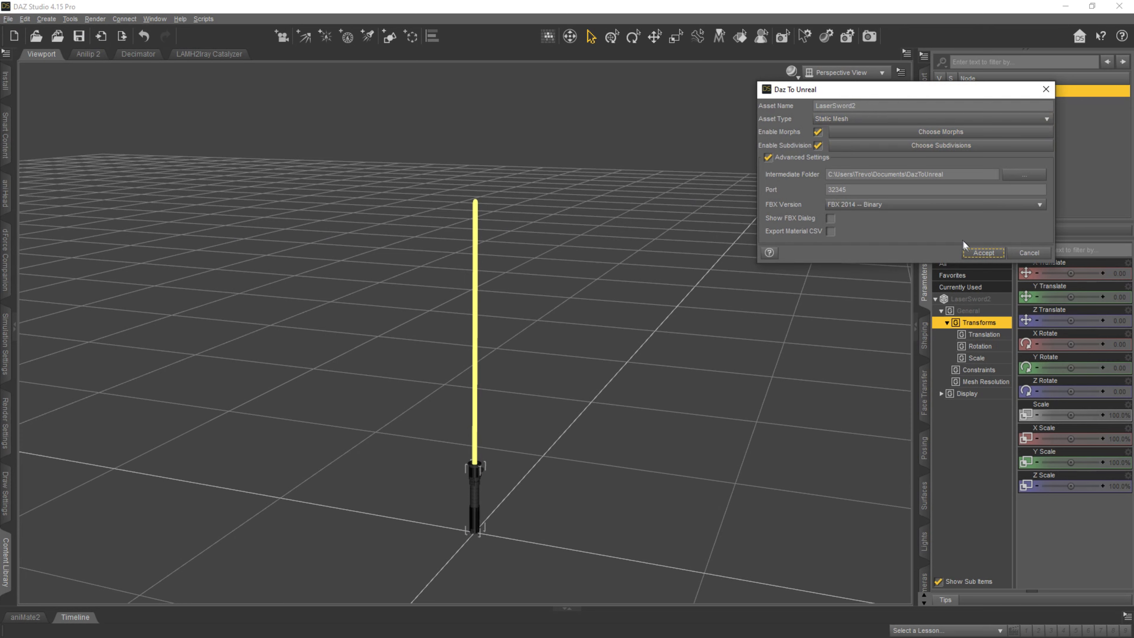
click(983, 253)
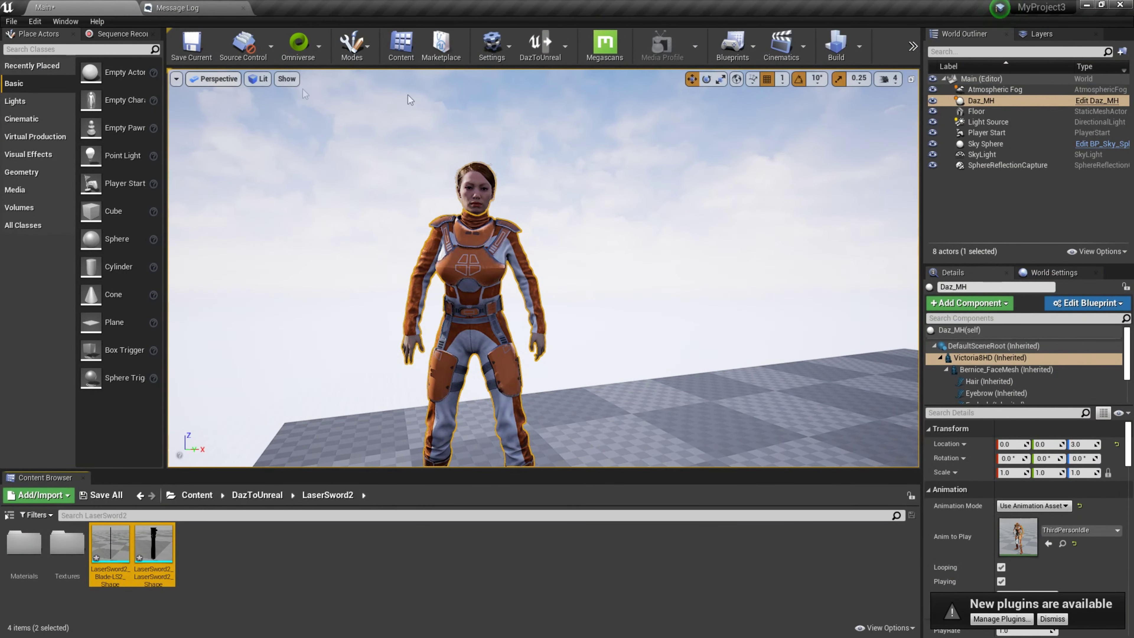
Step: Drag both LaserSword2 static meshes from the Content Browser into the level
middle_drag(552, 222, 552, 244)
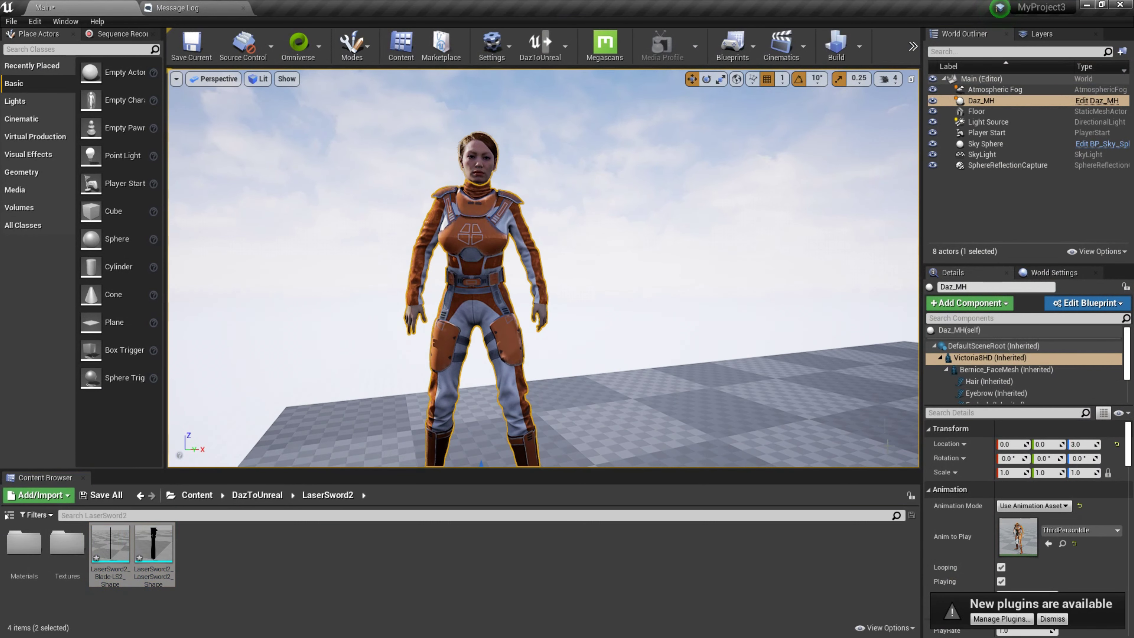
click(1039, 619)
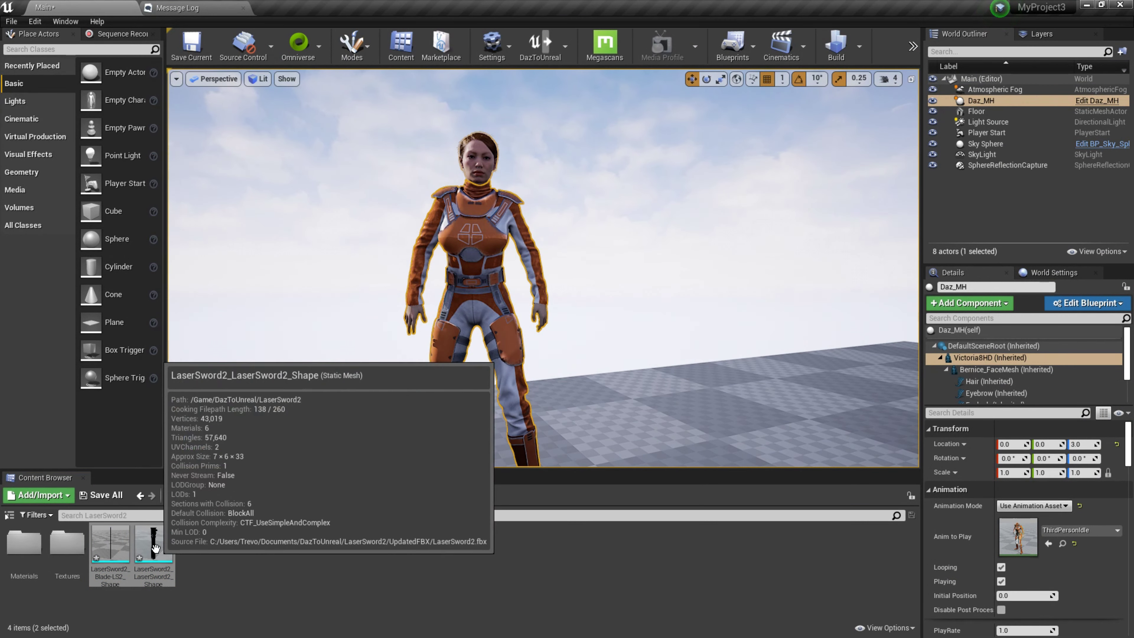
drag(155, 547, 727, 440)
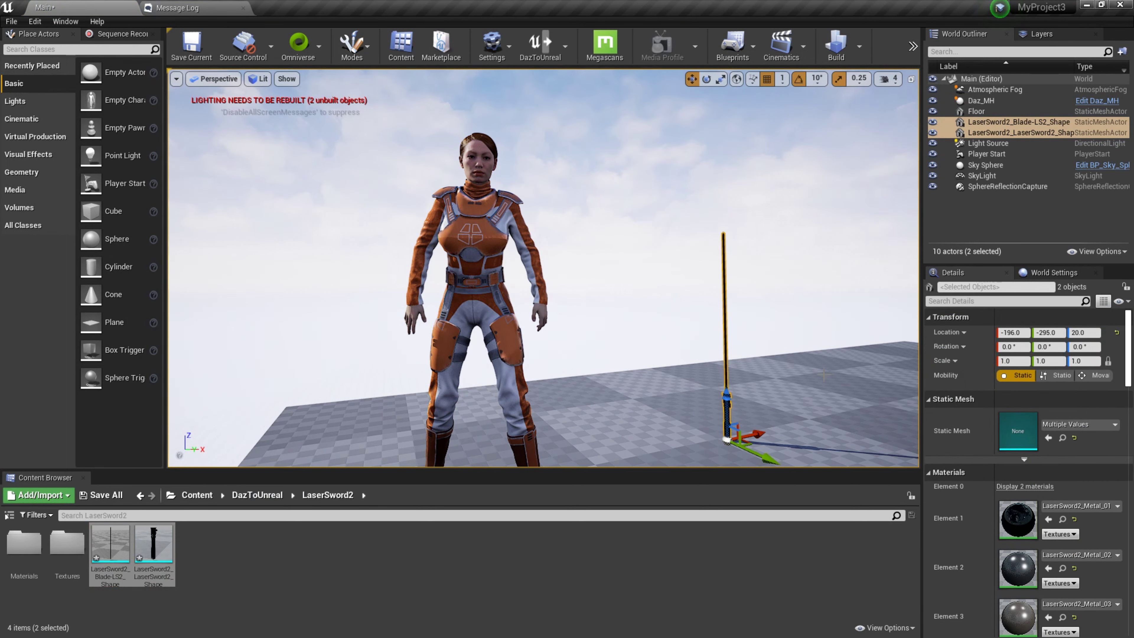
Step: Fly in along the sword to inspect it and select the blade mesh
right_drag(647, 272, 632, 272)
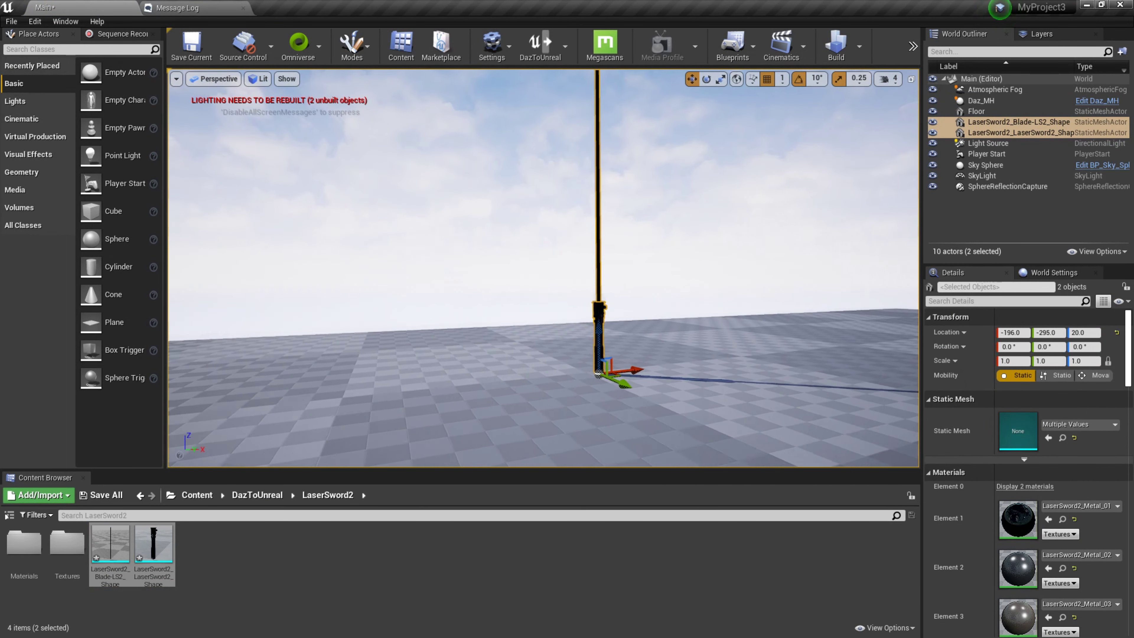
right_drag(653, 303, 650, 300)
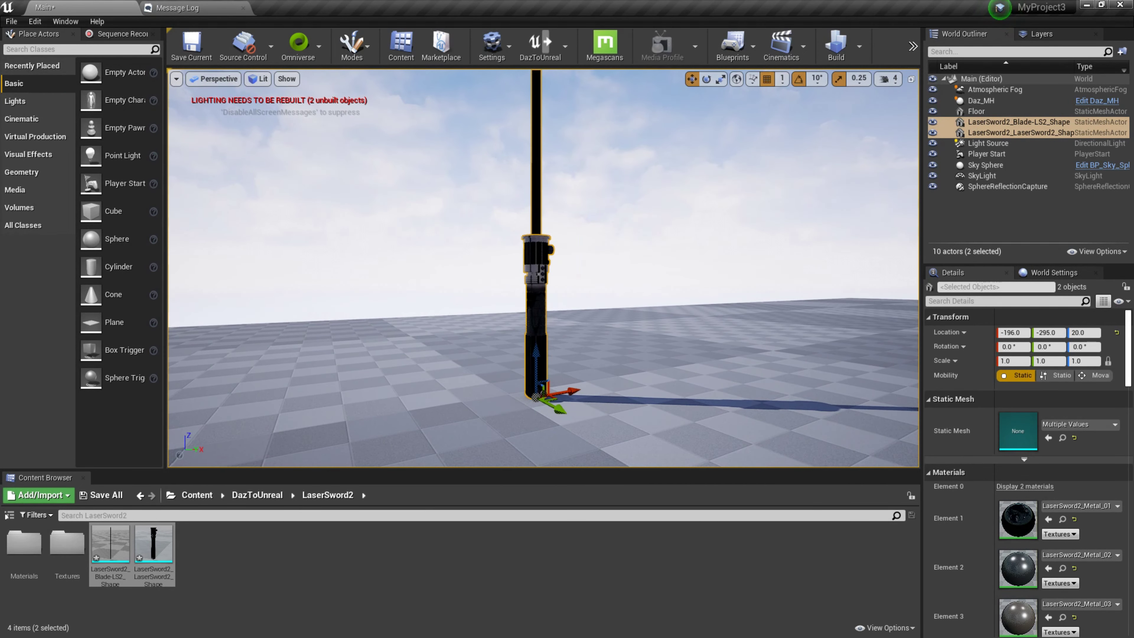
scroll(649, 300, up, 3)
scroll(650, 300, up, 2)
scroll(650, 299, up, 3)
middle_drag(650, 300, 650, 201)
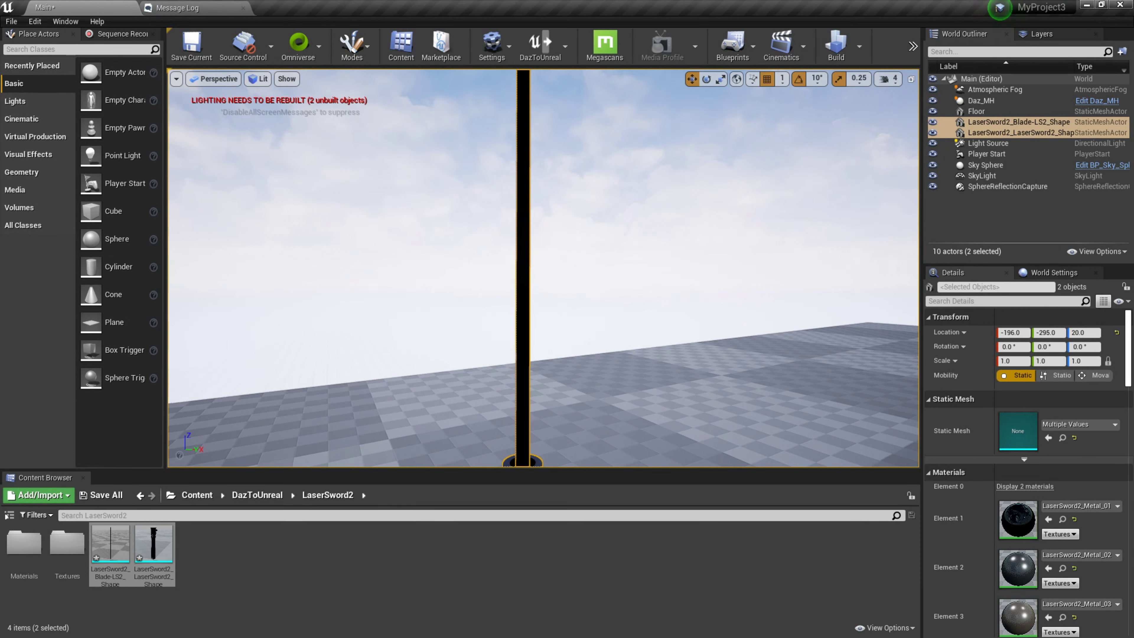
middle_drag(643, 300, 633, 322)
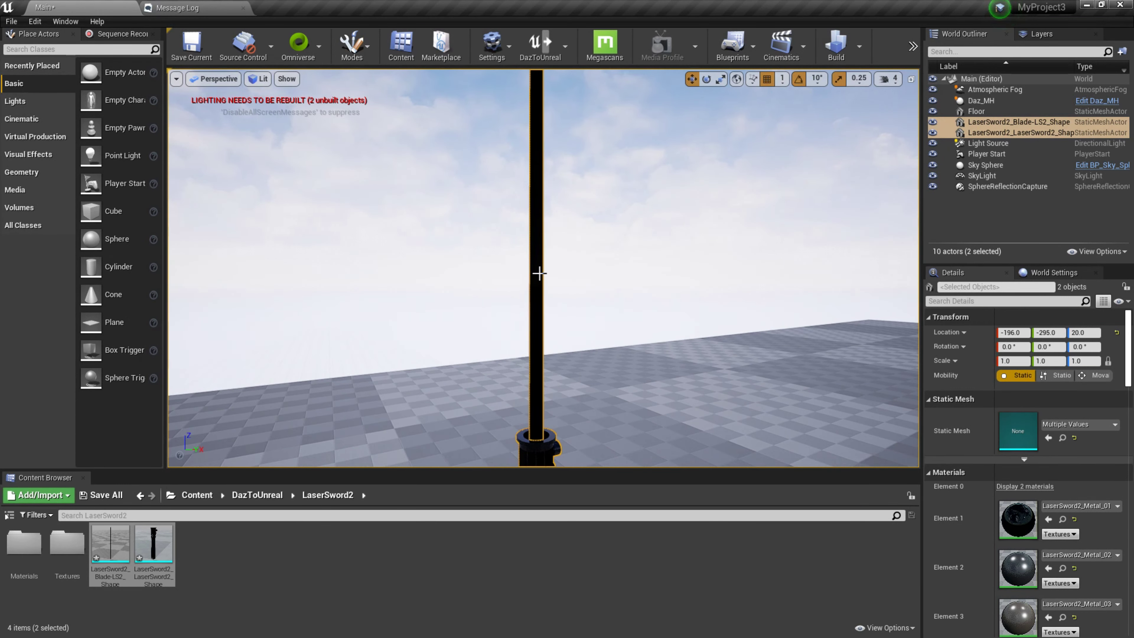
click(538, 272)
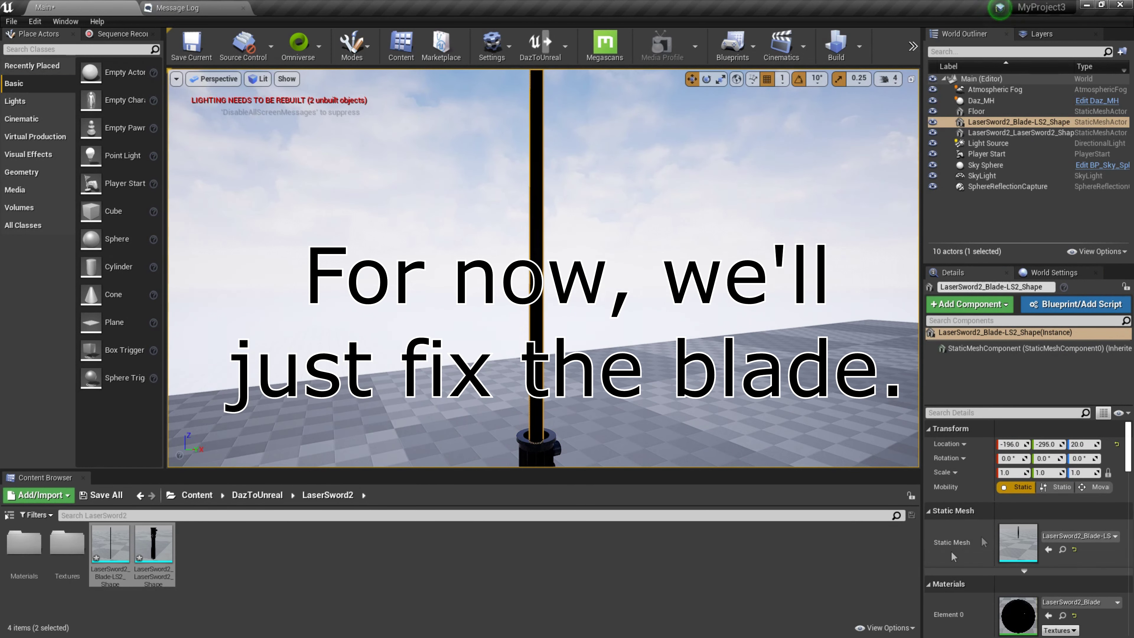
scroll(1061, 536, down, 3)
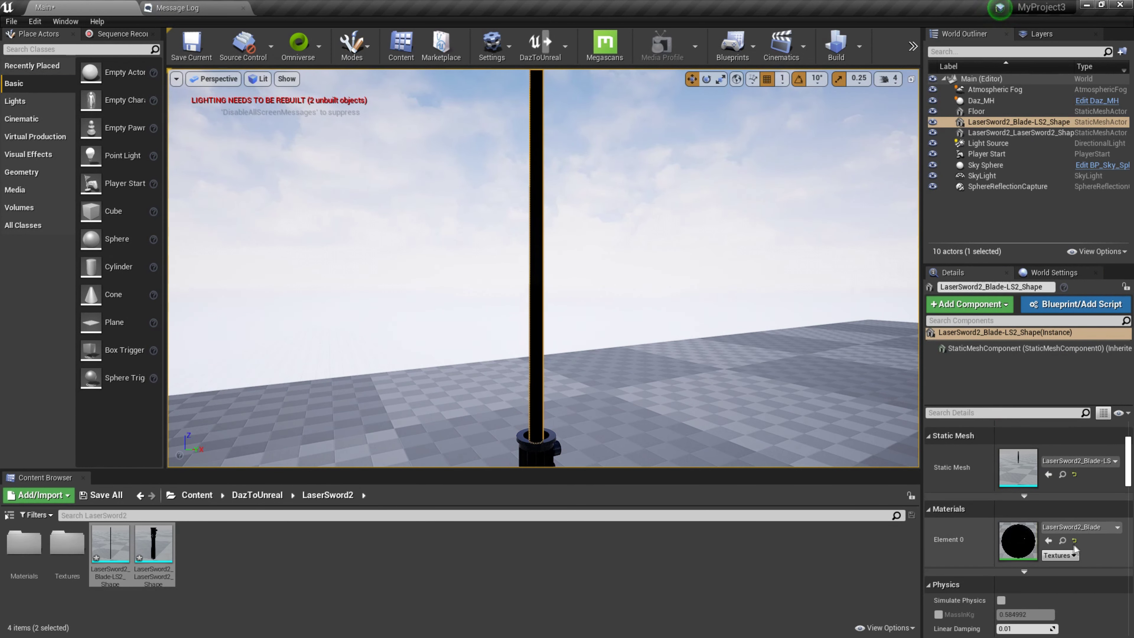
Step: Attach the blade to LaserSword2_LaserSword2_Shape in the World Outliner
click(1063, 540)
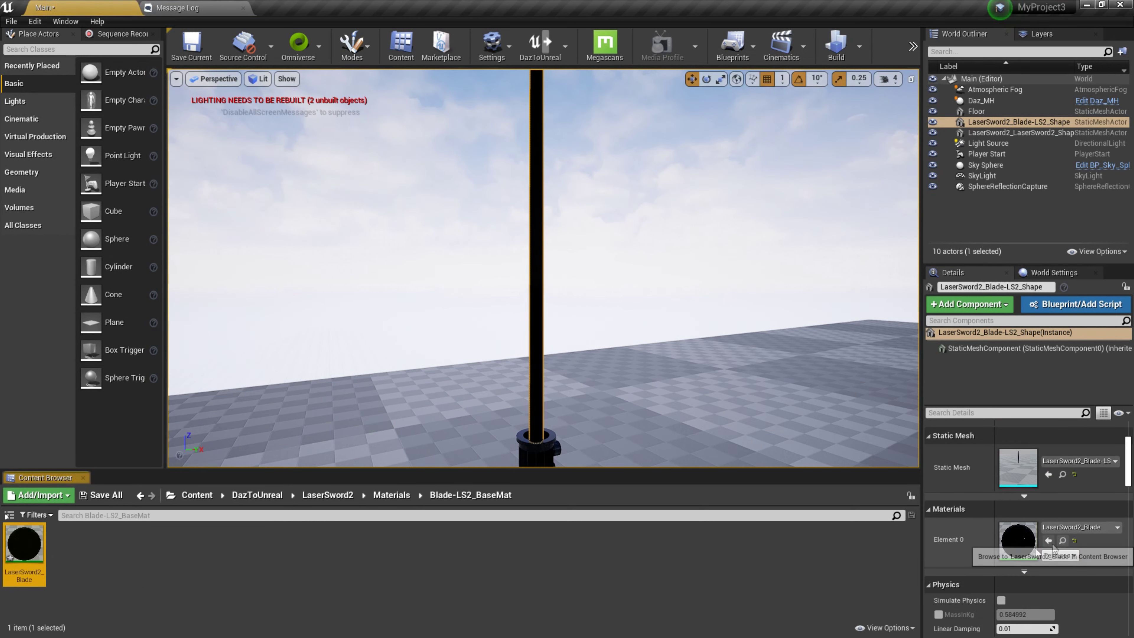
double_click(1018, 122)
drag(990, 125, 997, 132)
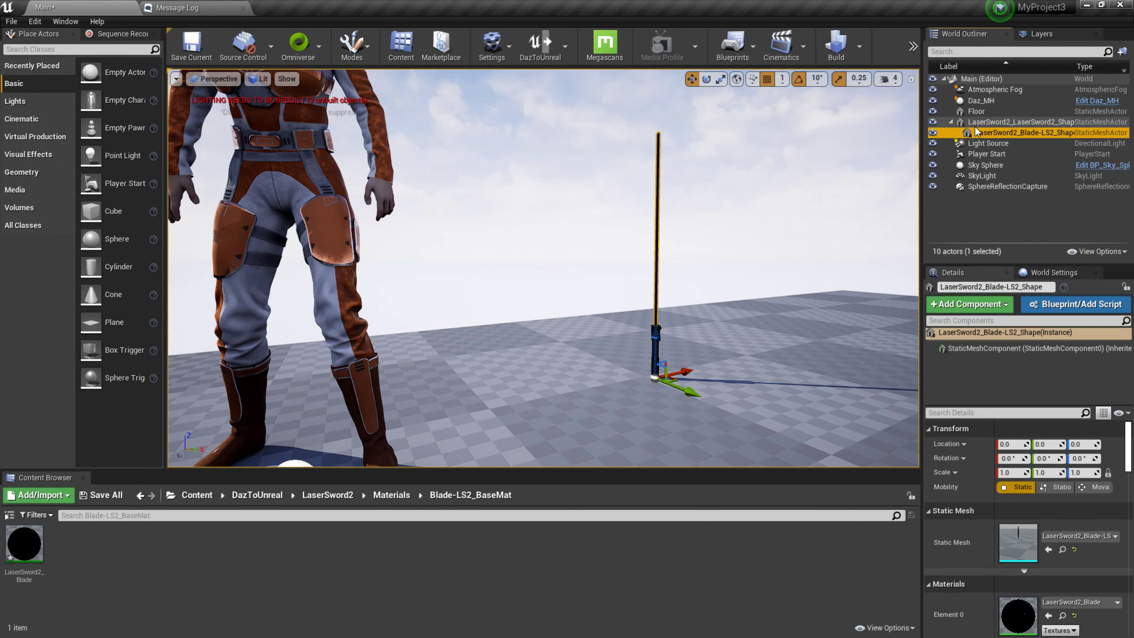
Step: Move the LaserSword2 hilt to the character's feet at location -397, -236, 20
click(982, 122)
drag(682, 373, 604, 387)
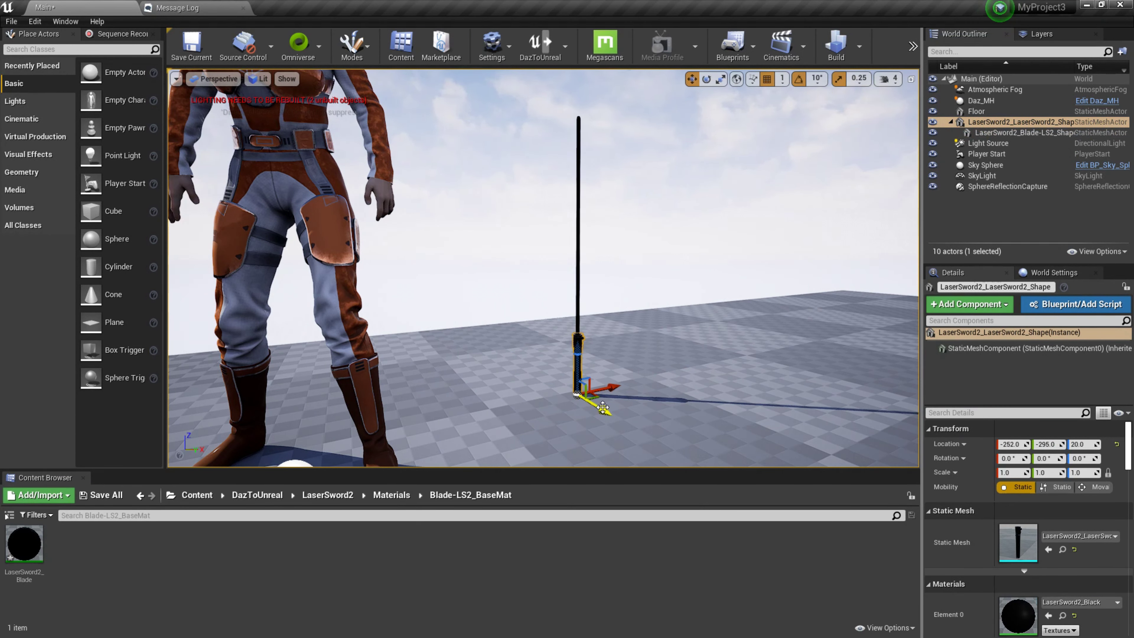
drag(603, 407, 652, 440)
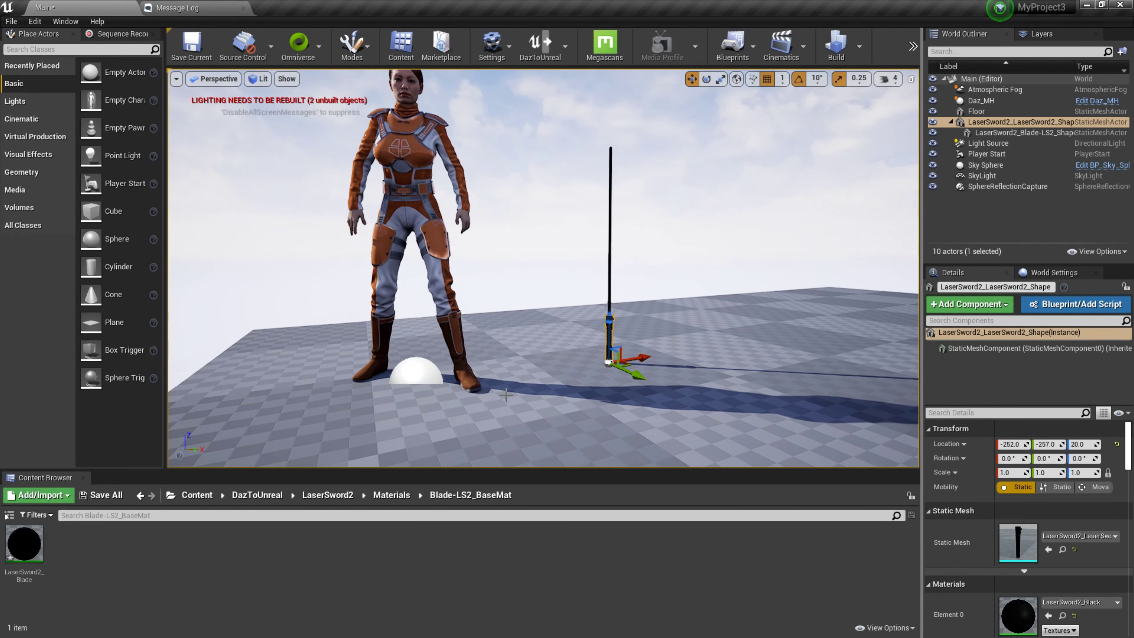
drag(650, 357, 424, 394)
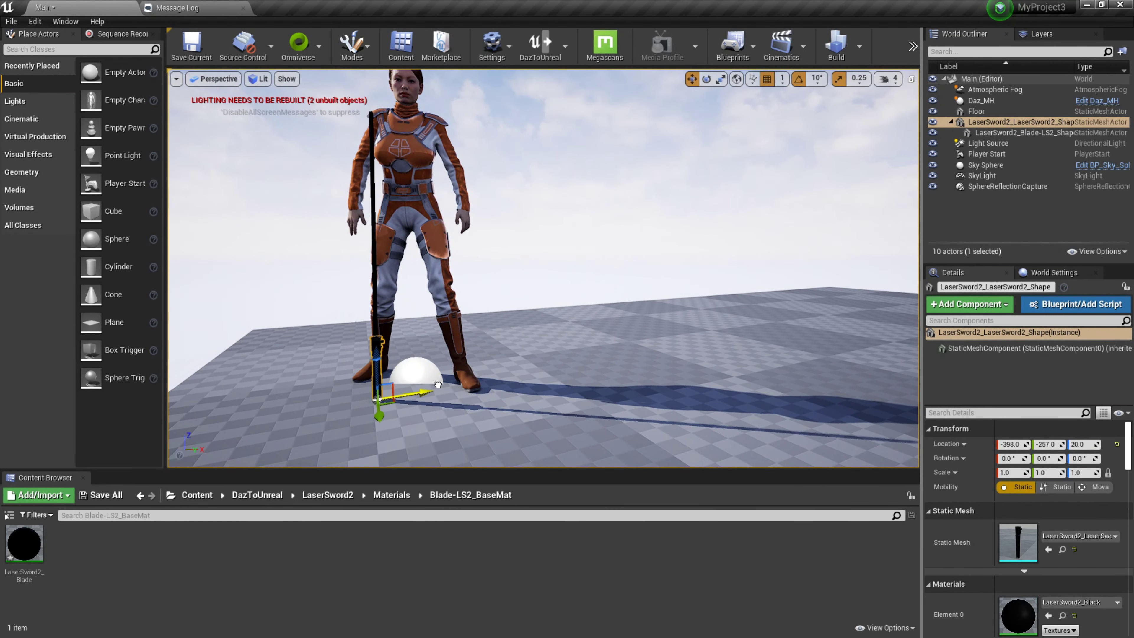
drag(383, 416, 383, 404)
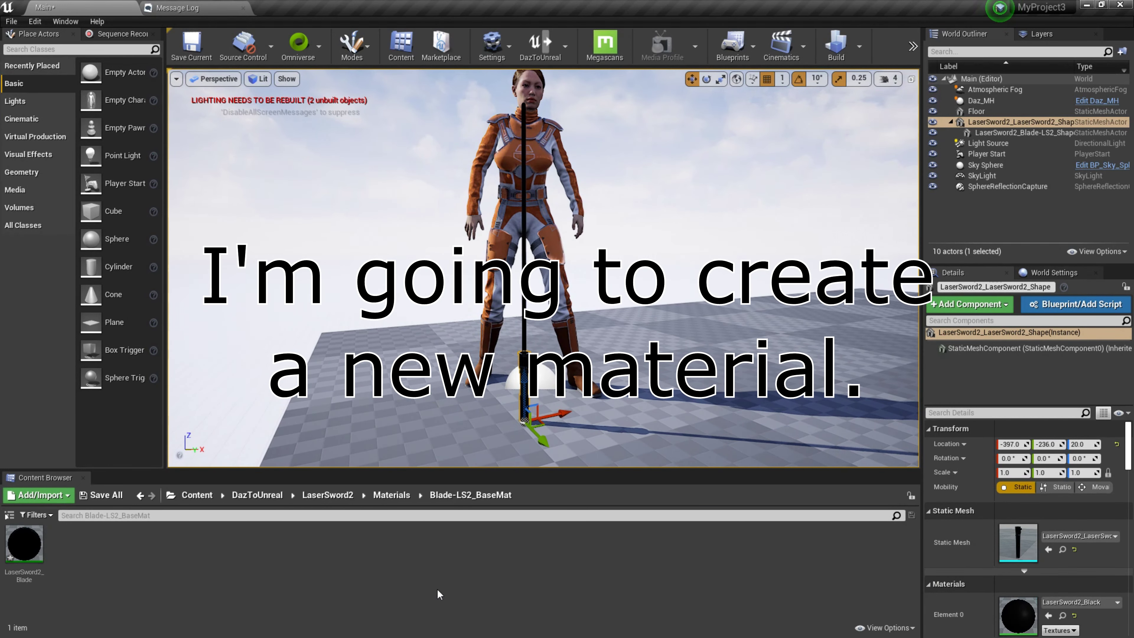
Step: Create a Material named lightsaber_blue in the Blade-LS2_BaseMat folder and open it in the Material Editor
right_click(69, 549)
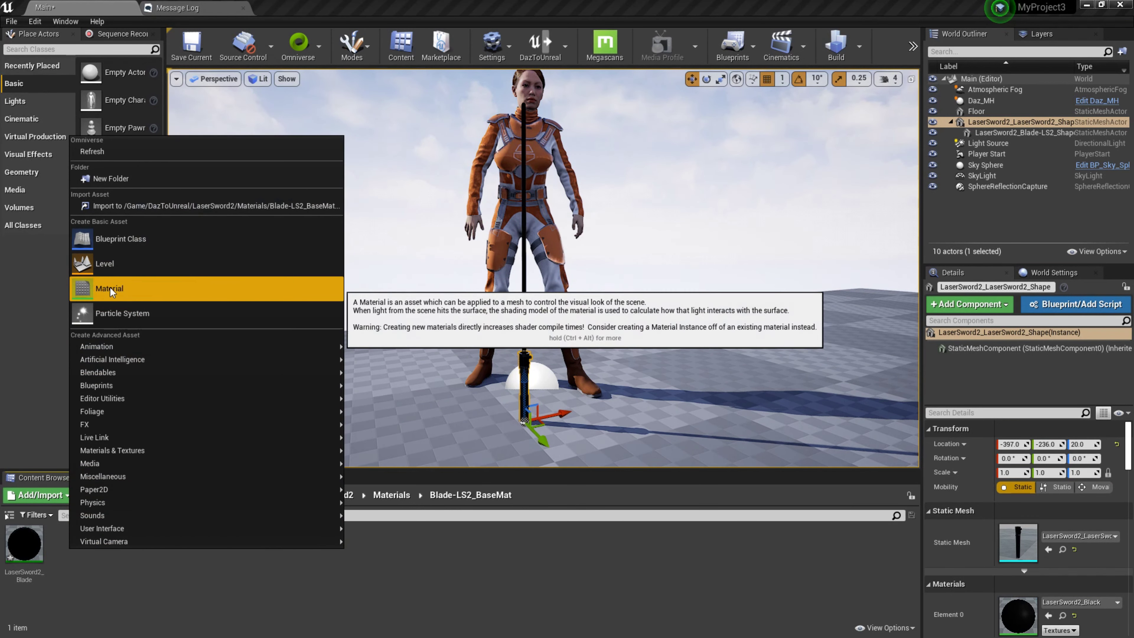
click(119, 293)
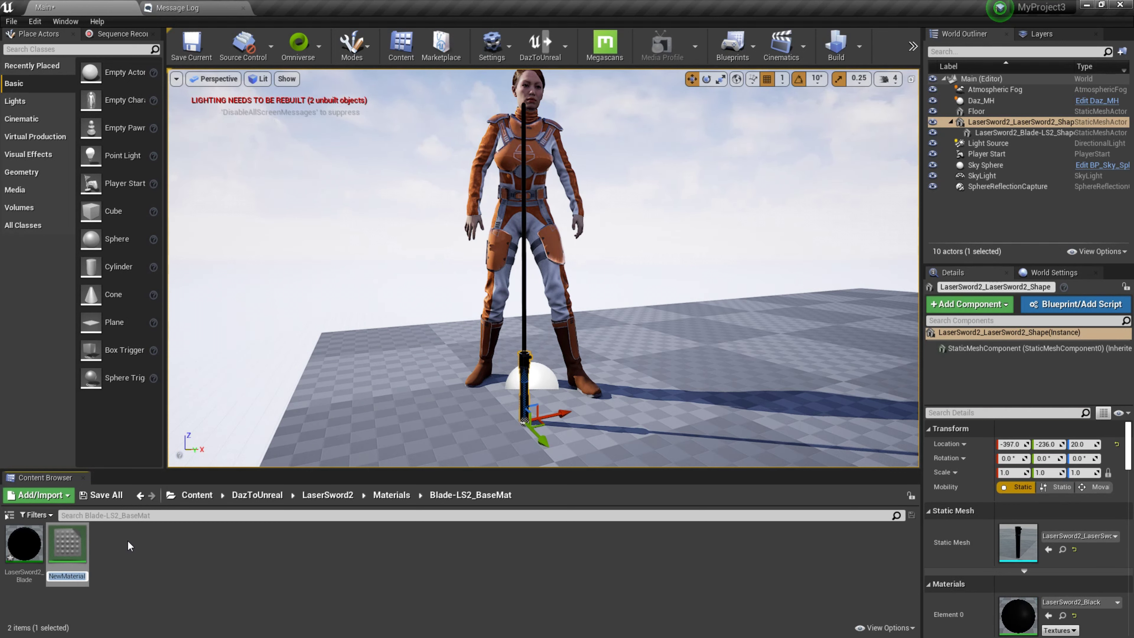
text(ligh)
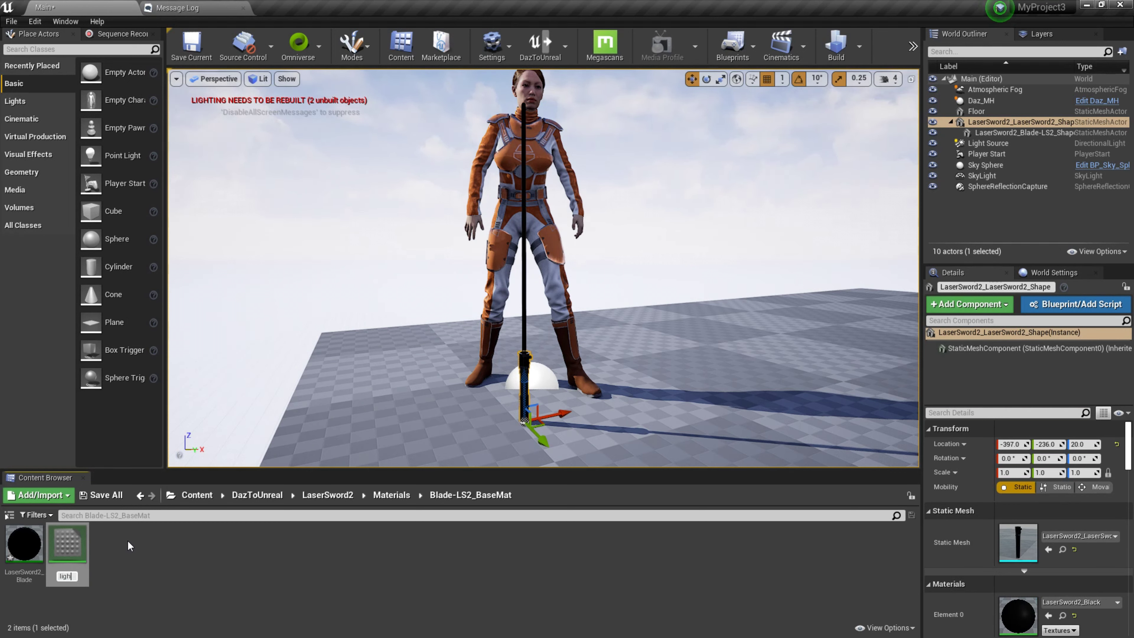
text(tsaber)
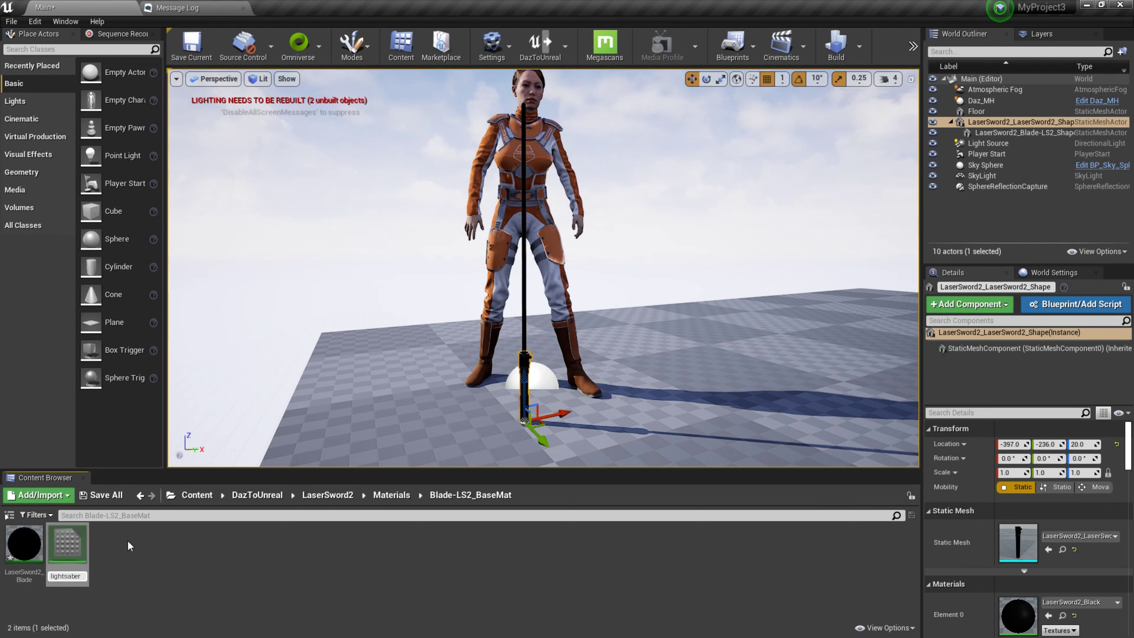
text(_blue)
key(Return)
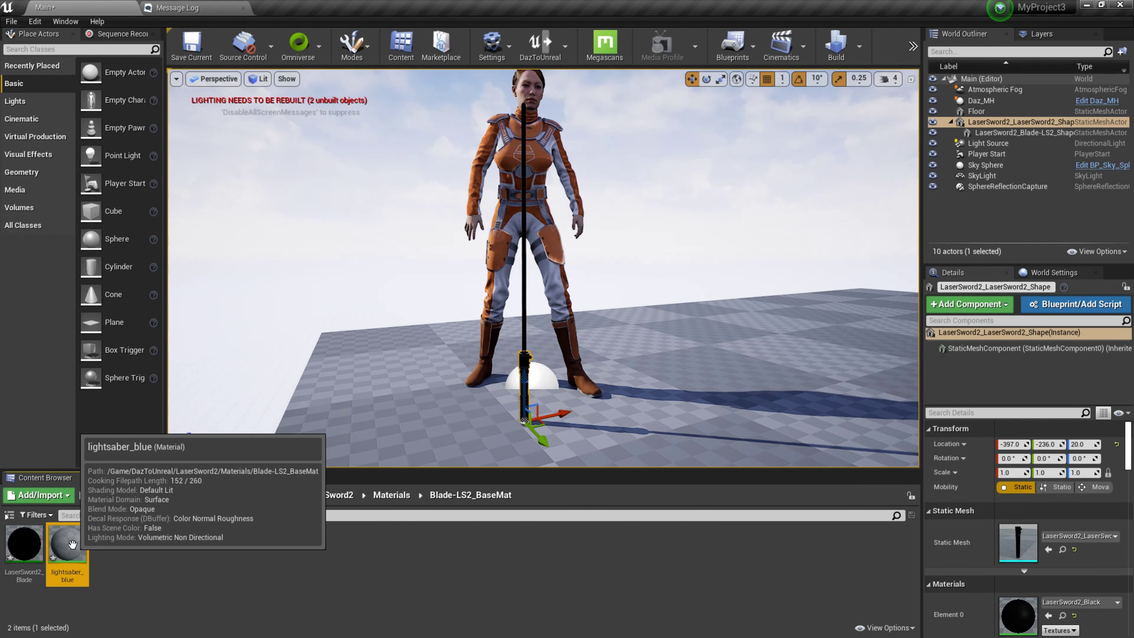
double_click(71, 543)
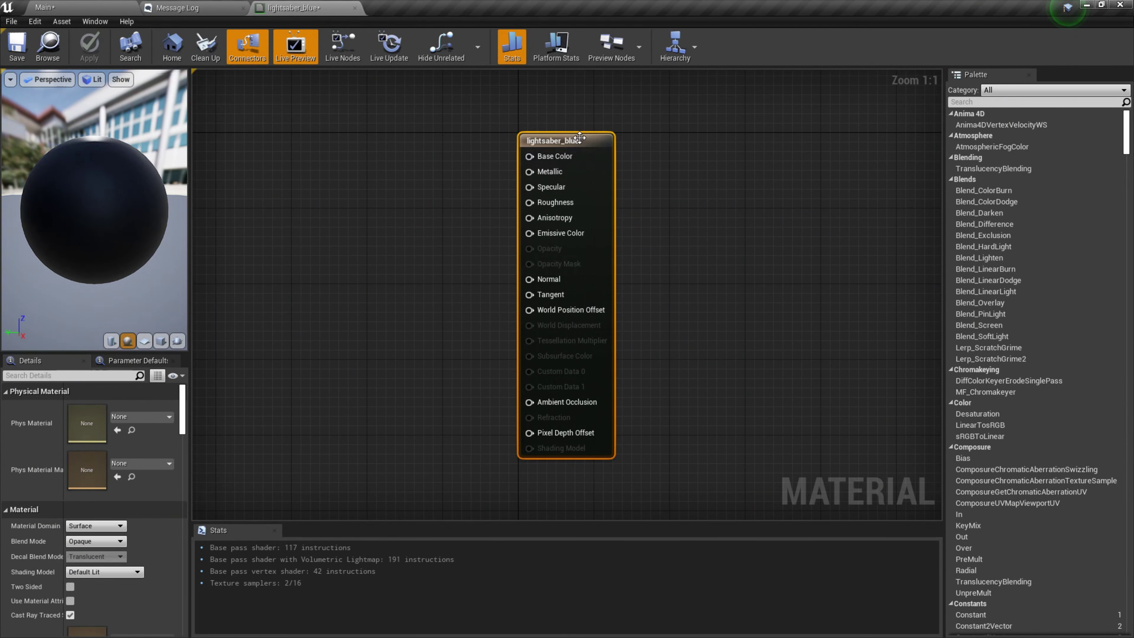
Step: Add a Constant3Vector node left of the result node to feed Base Color
mouse_move(580, 138)
mouse_down()
mouse_move(712, 138)
mouse_move(525, 163)
mouse_up()
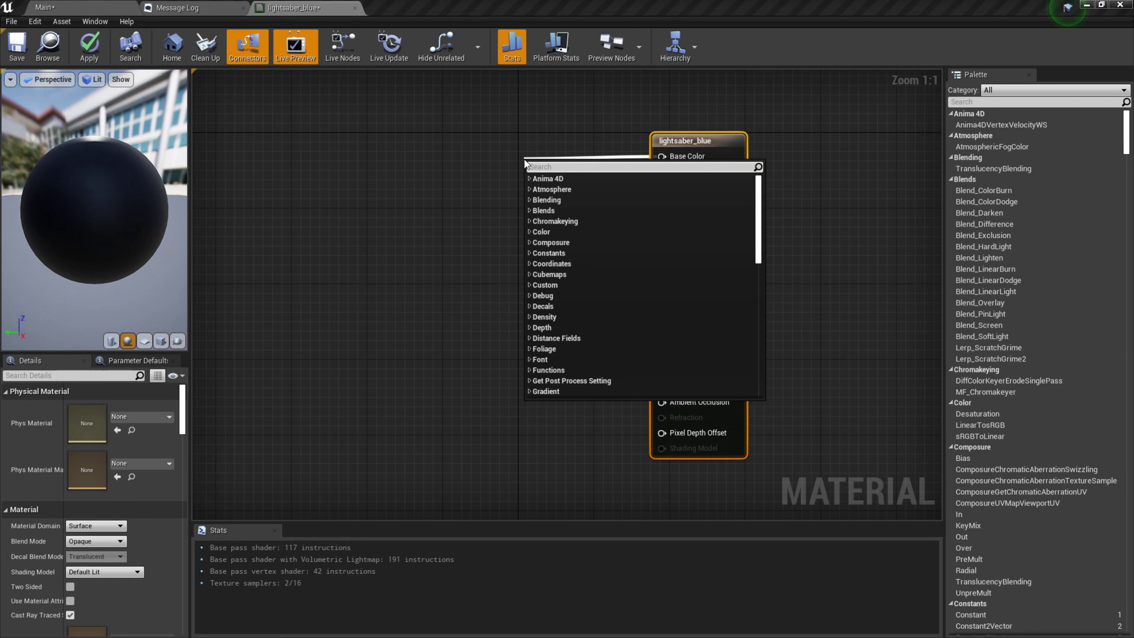
text(constant)
click(556, 200)
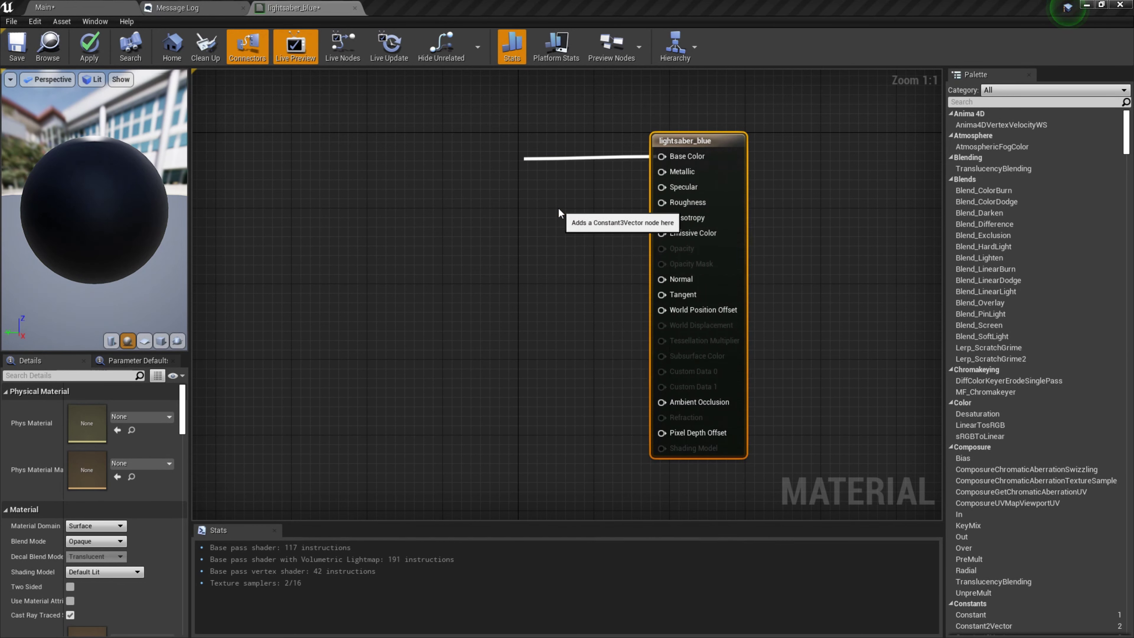
drag(558, 165, 425, 141)
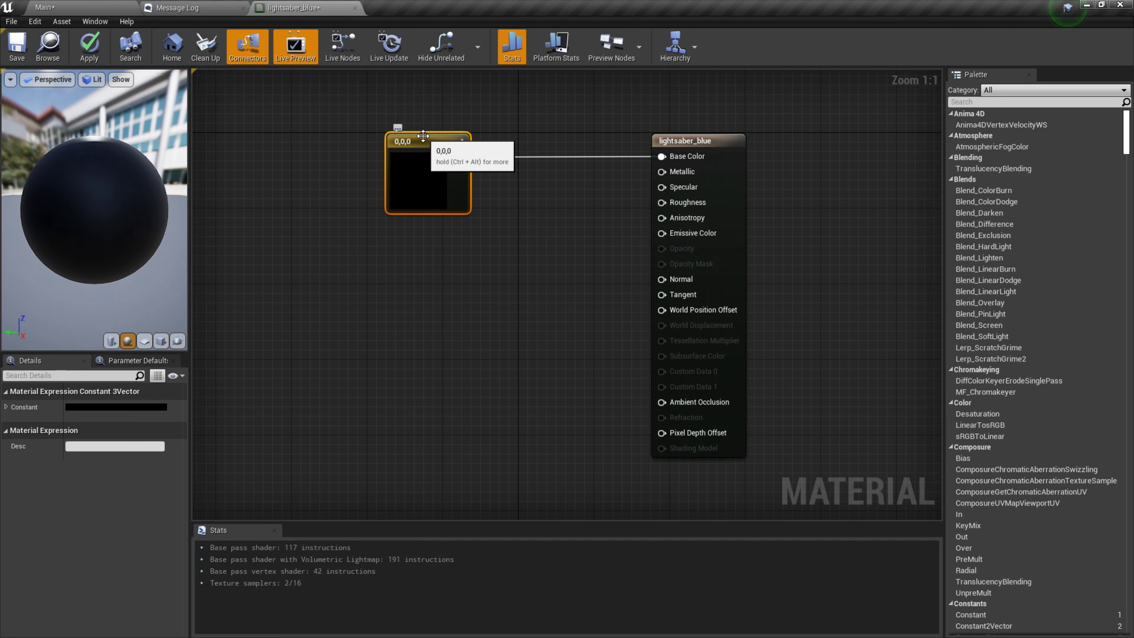
Step: Duplicate the constant with Ctrl+W for Emissive Color and open the upper node's colour picker
key(ctrl+w)
mouse_move(465, 217)
mouse_down()
mouse_move(442, 236)
mouse_move(534, 259)
mouse_move(655, 233)
mouse_up()
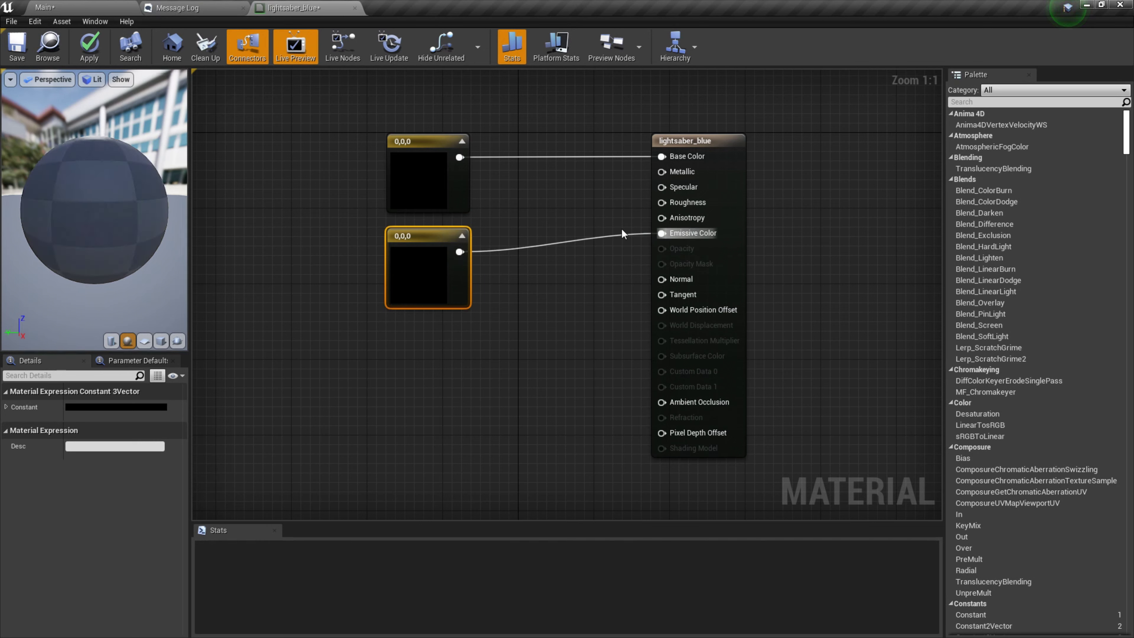
click(406, 152)
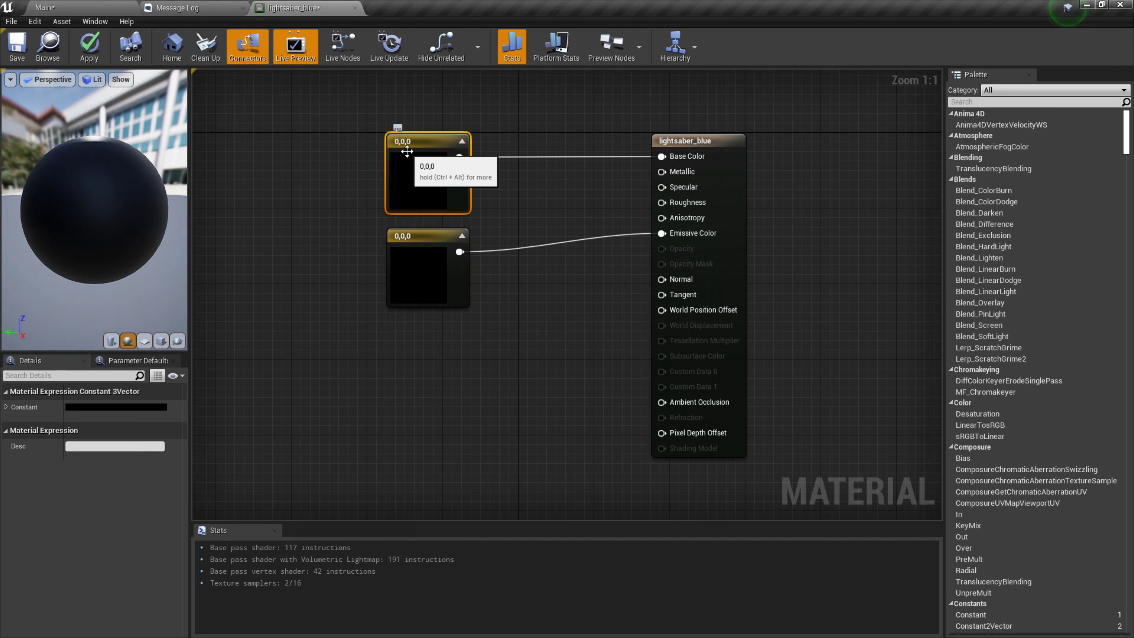
click(136, 407)
Step: Set both constant nodes to blue with the B channel at 1
click(154, 548)
text(1)
key(Return)
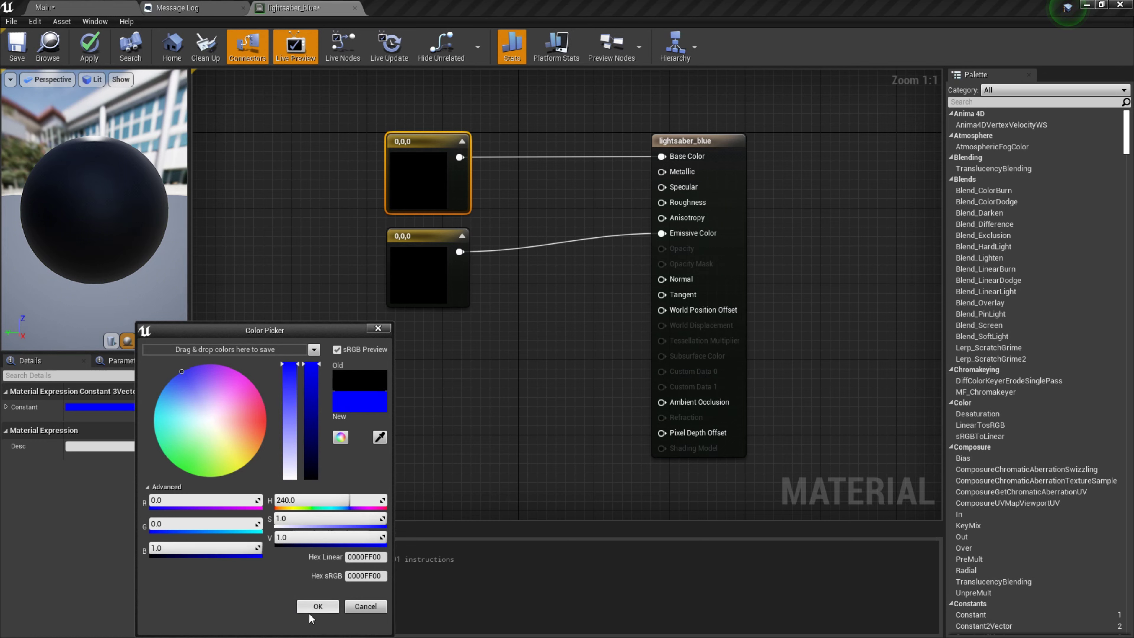
click(308, 608)
click(425, 237)
click(116, 407)
click(130, 548)
text(1)
key(Return)
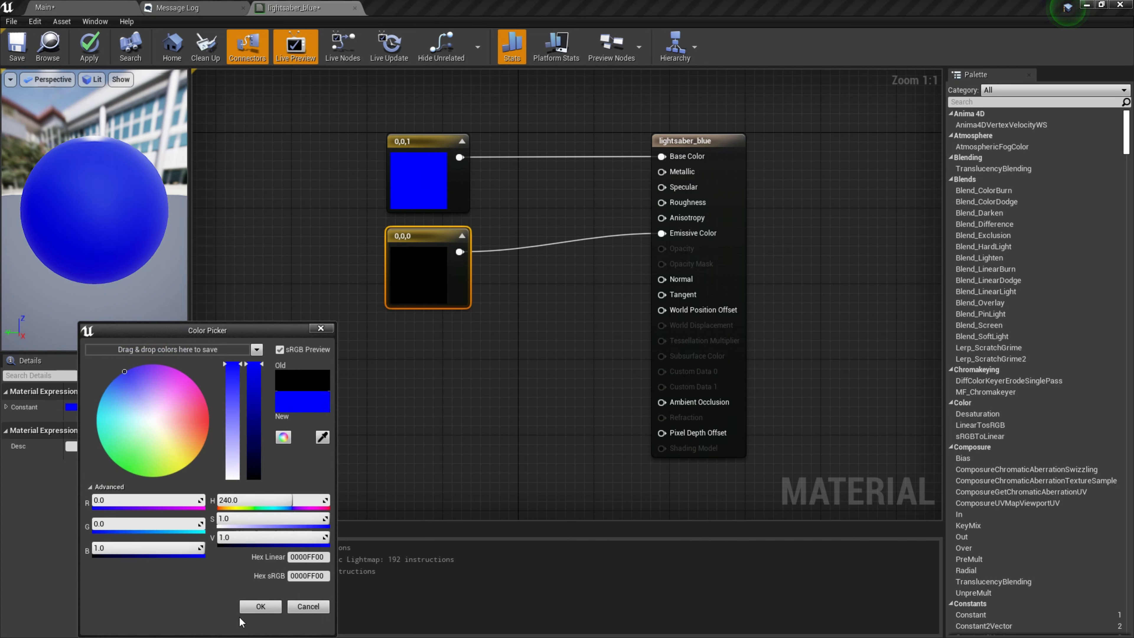
click(270, 608)
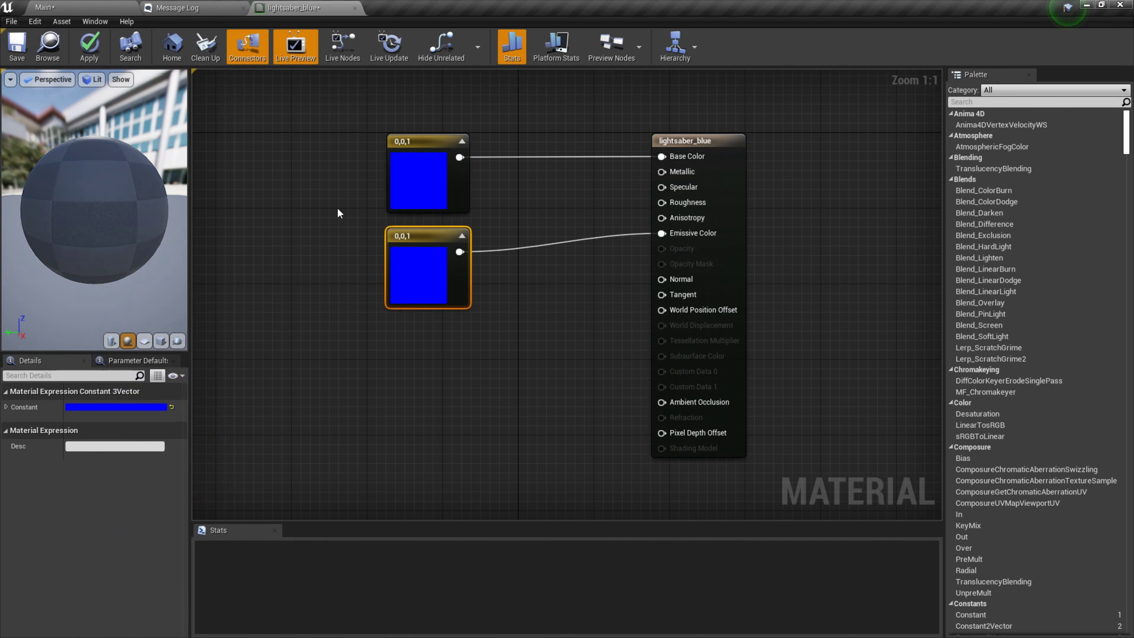
Step: Convert the upper constant to a parameter named Colour
right_click(430, 148)
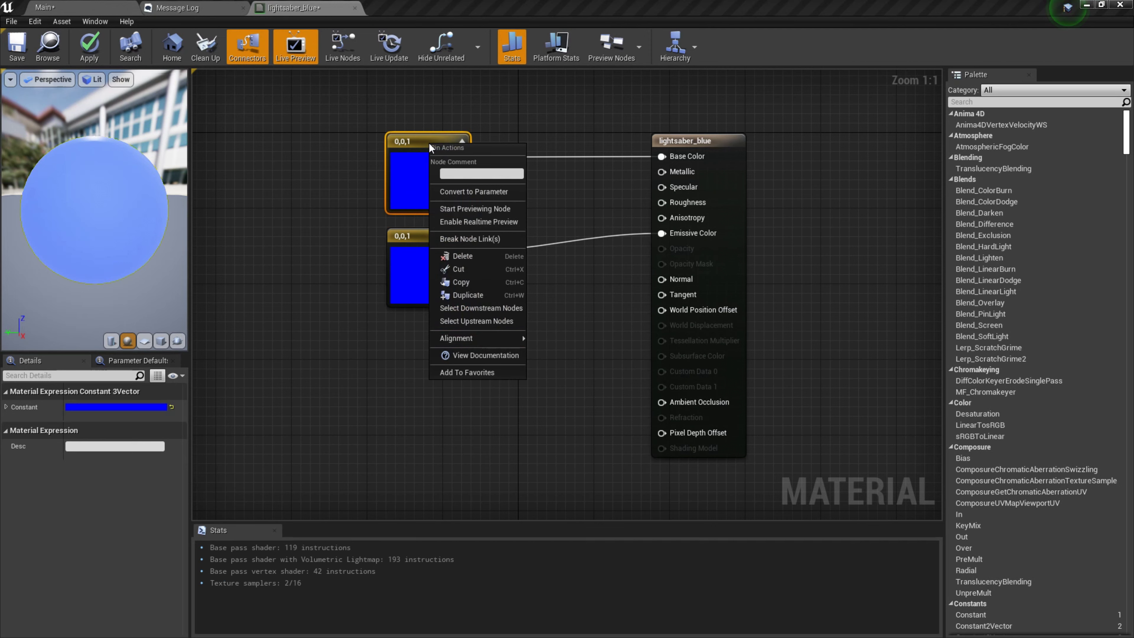
click(478, 192)
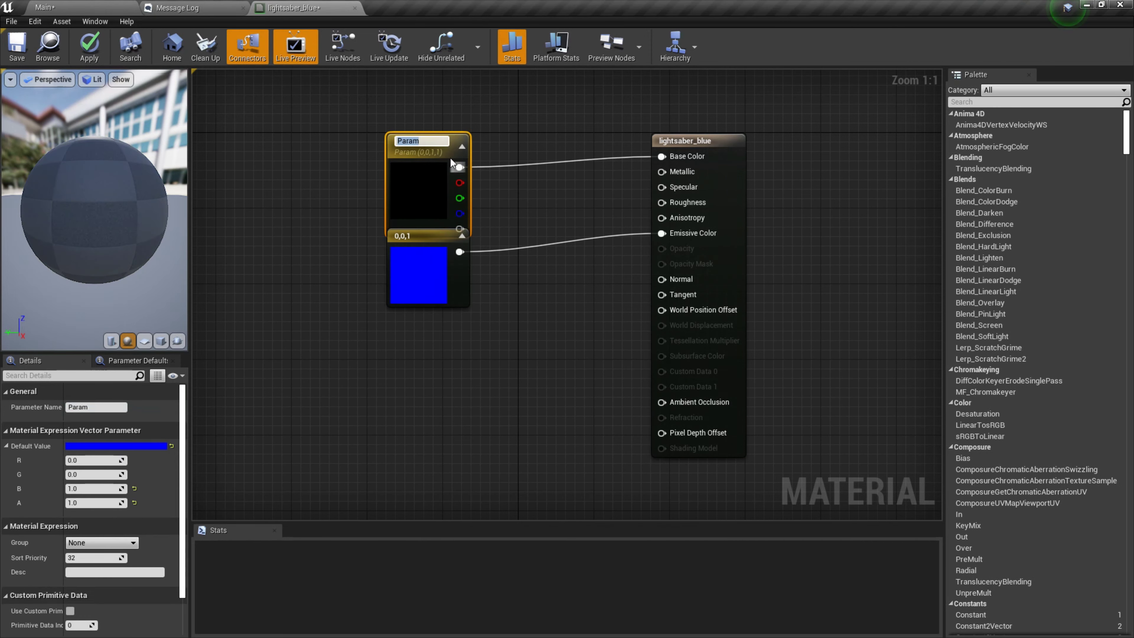
text(C)
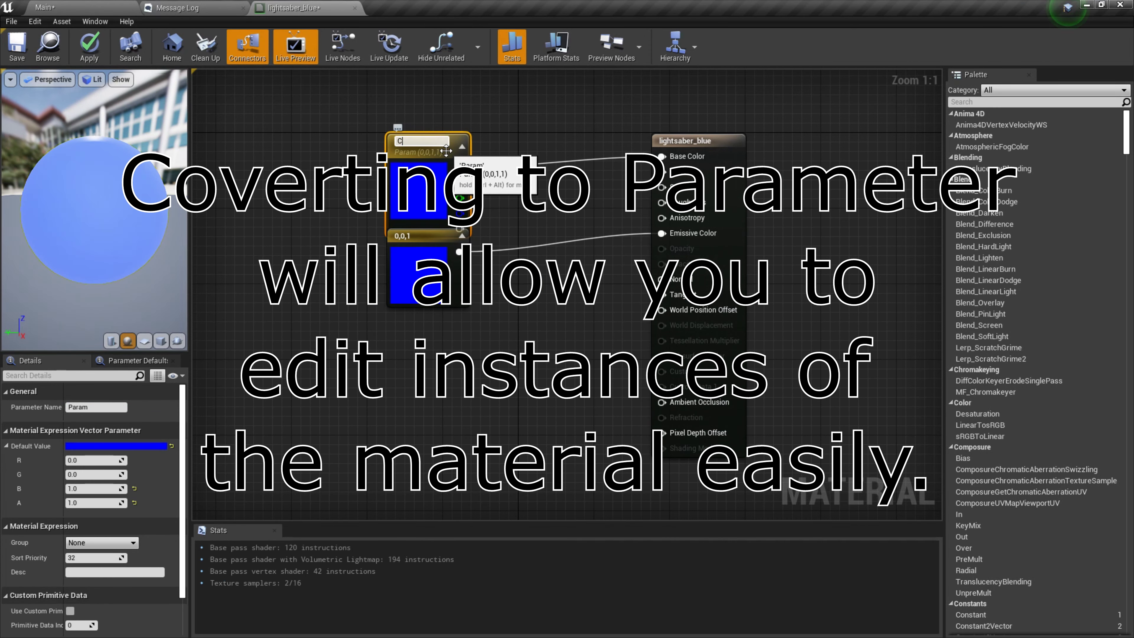
text(olour)
key(Return)
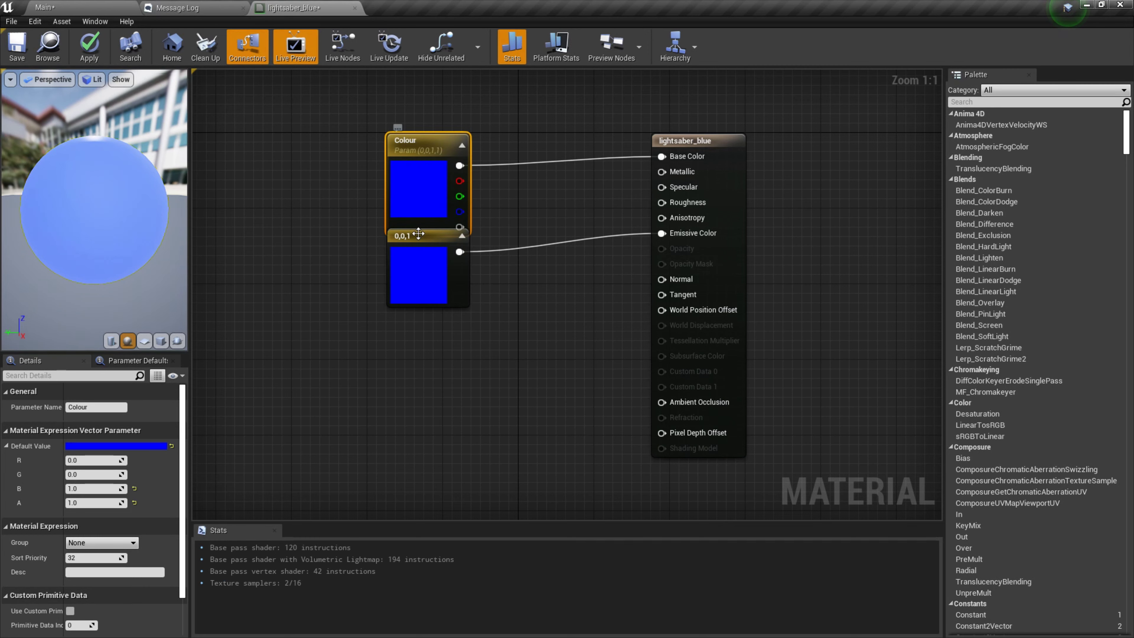
Step: Convert the lower constant to a parameter named Glow Colour
click(428, 252)
drag(428, 253, 428, 262)
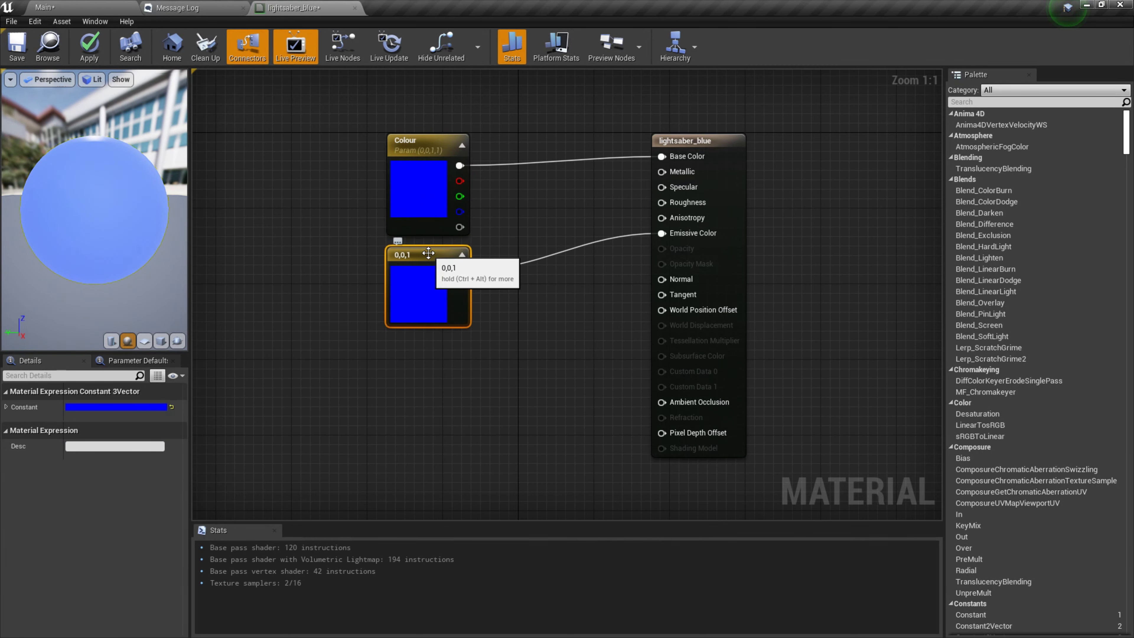
right_click(428, 254)
click(488, 303)
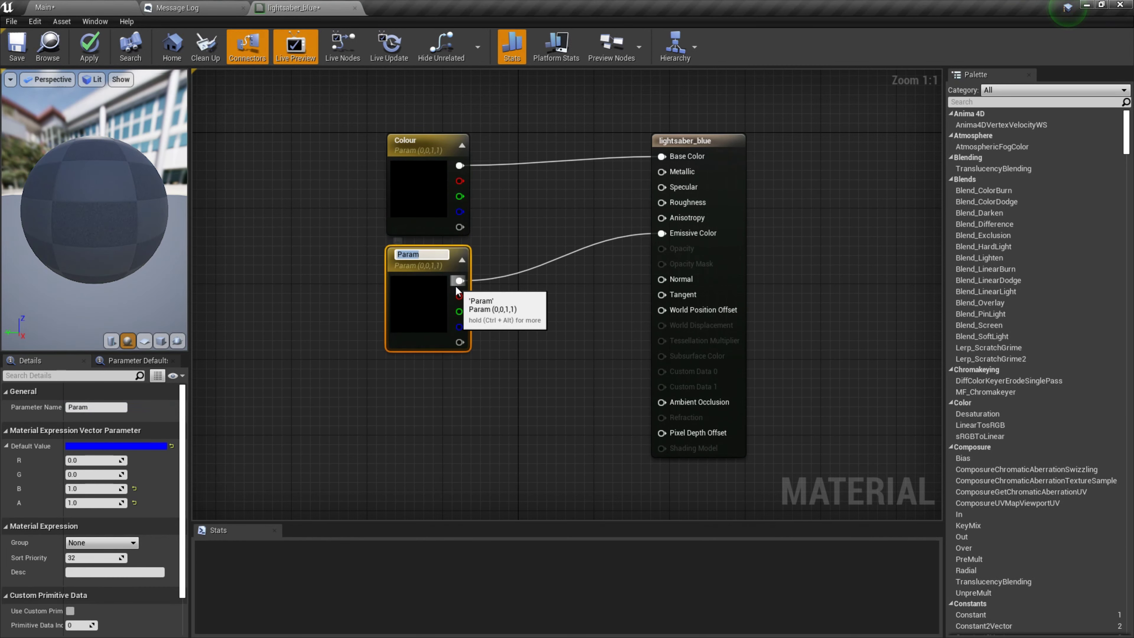
text(Glow Coliur)
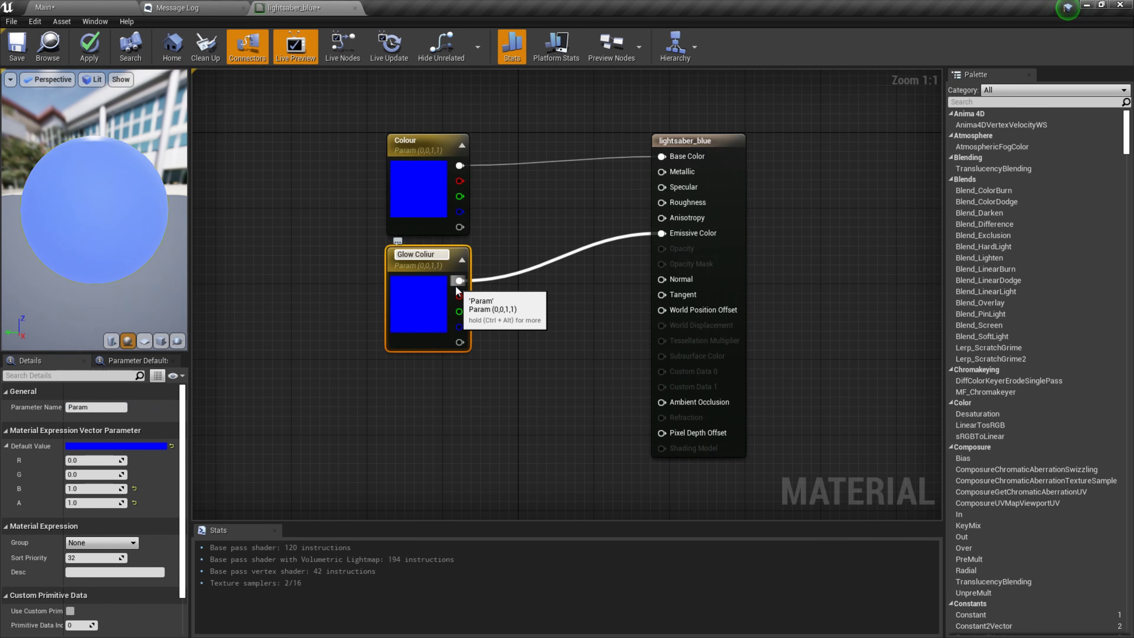
key(Return)
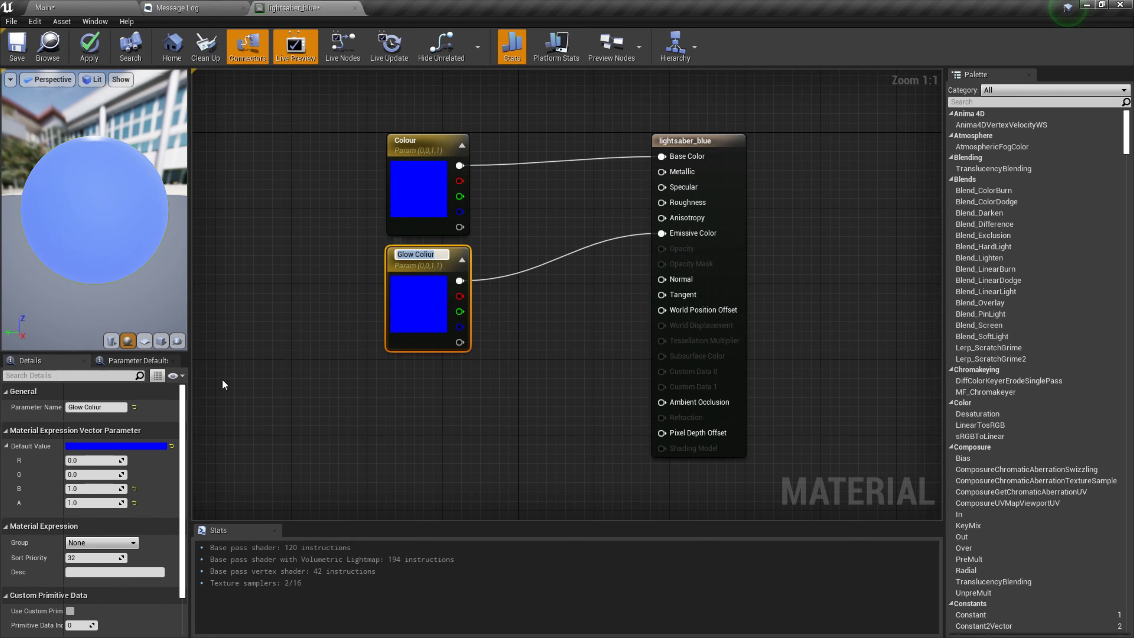
click(97, 407)
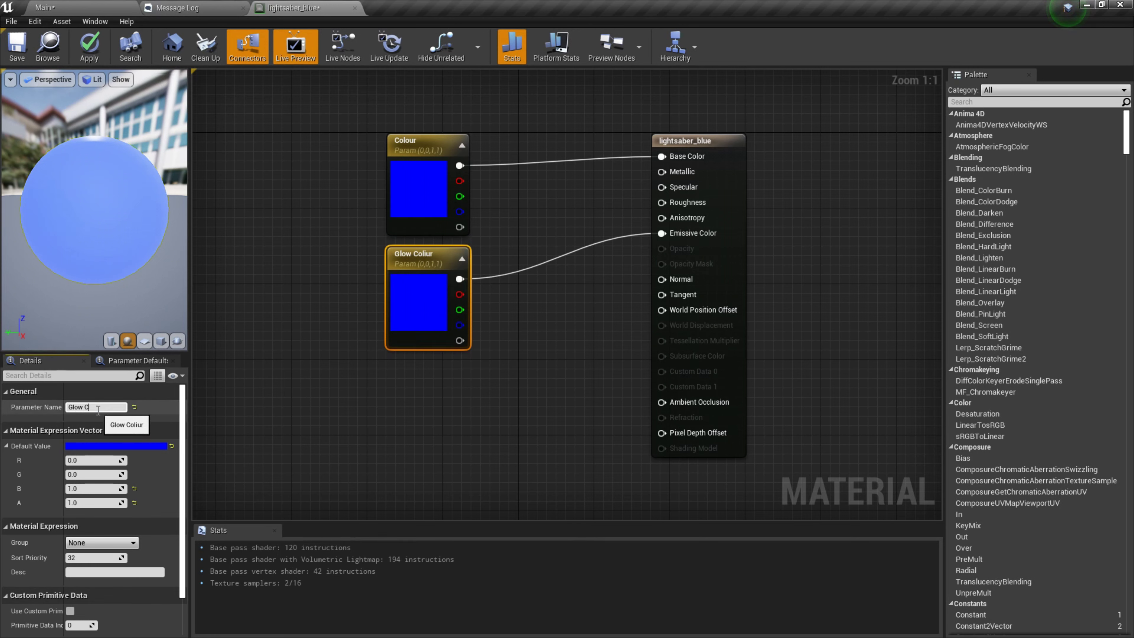
key(Return)
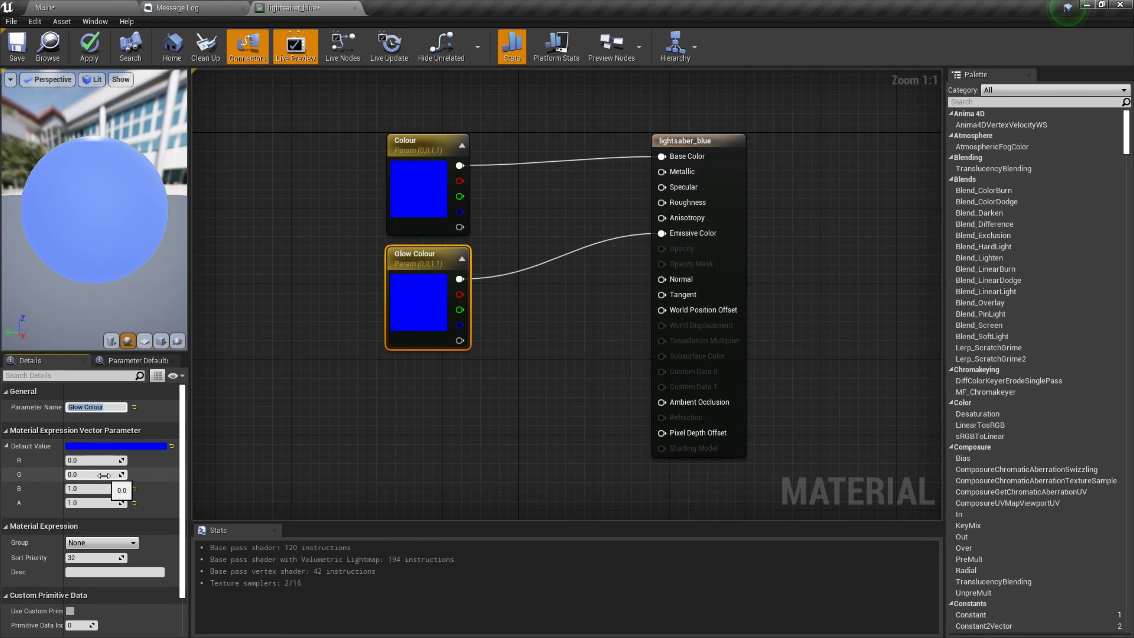
Step: Raise Glow Colour's blue value to 100, then apply and save the material
click(76, 487)
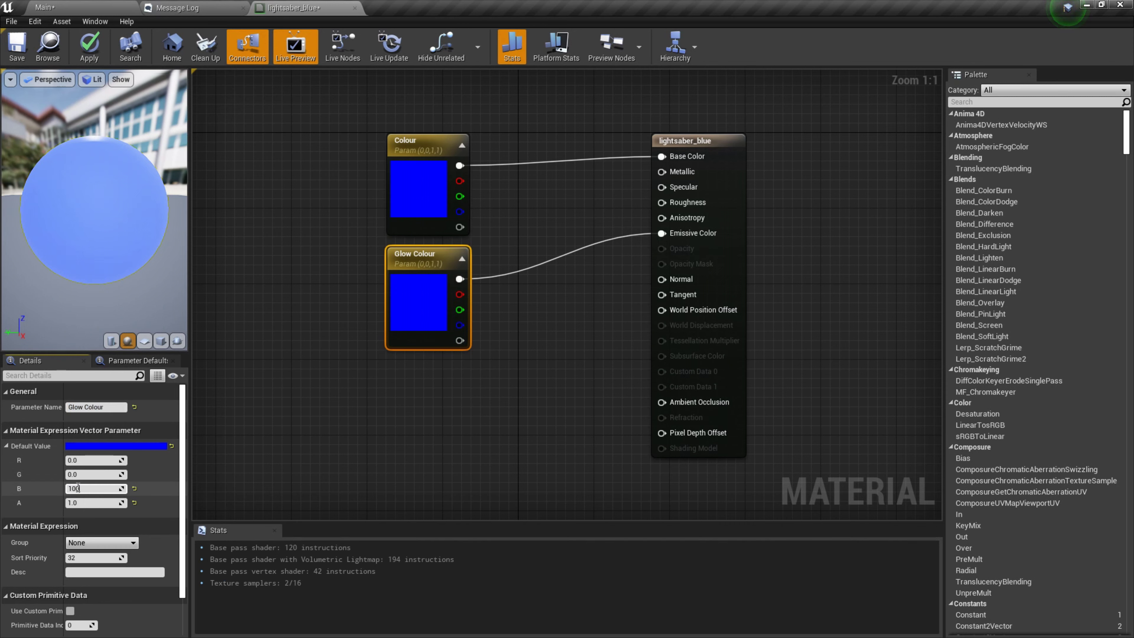
text(100)
key(Return)
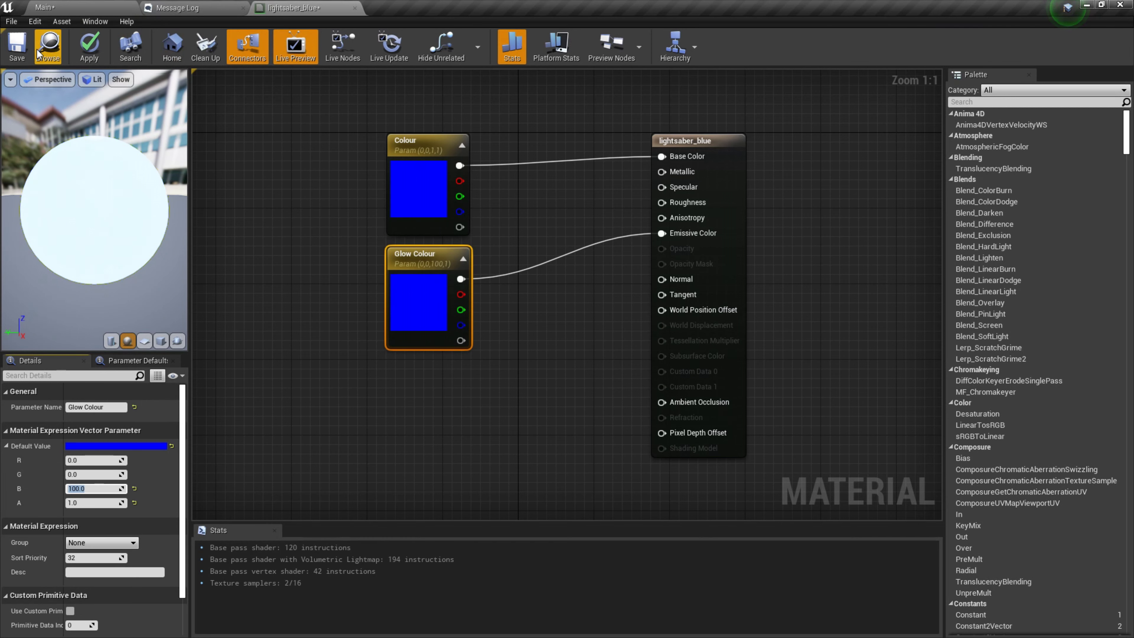
click(89, 47)
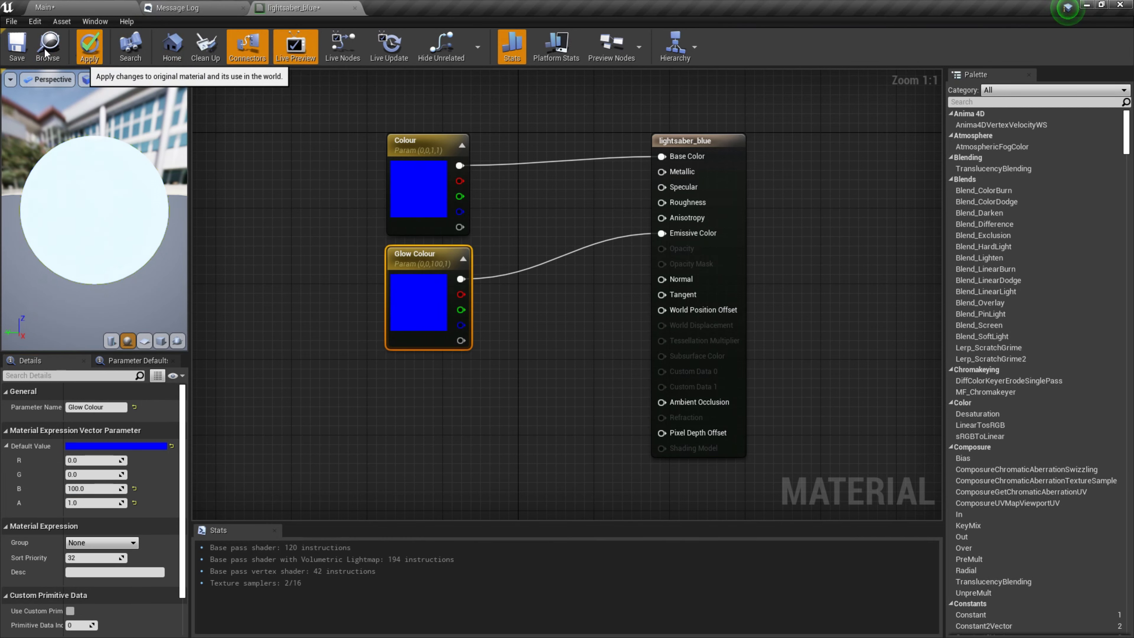
click(14, 48)
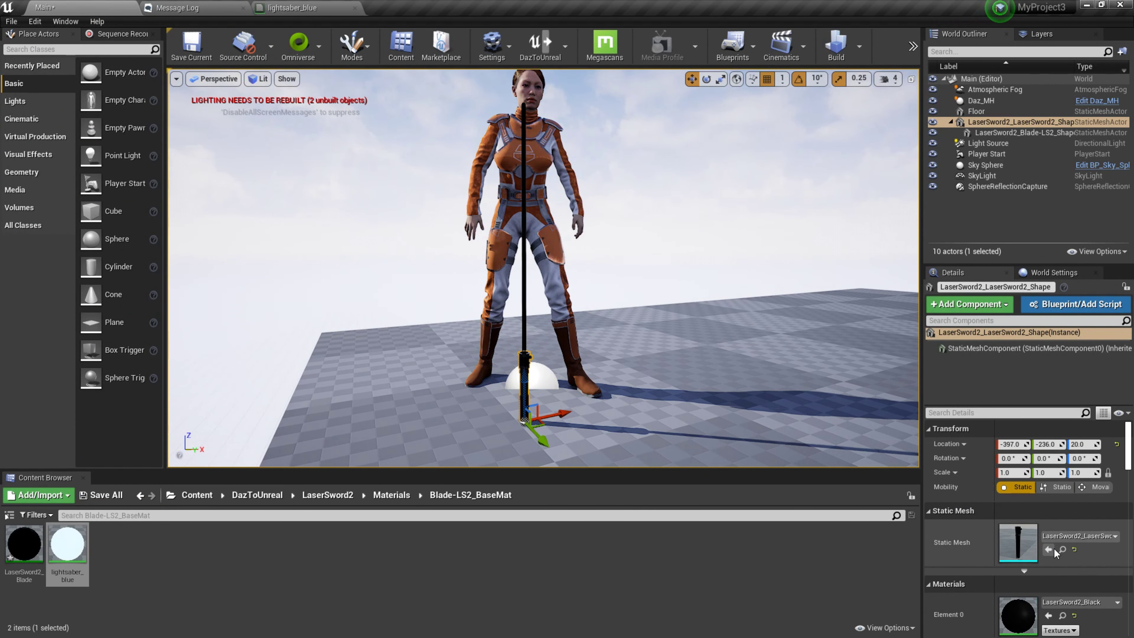
Step: Assign lightsaber_blue to the blade's Element 0 and make the Light Source Movable
scroll(1051, 584, down, 2)
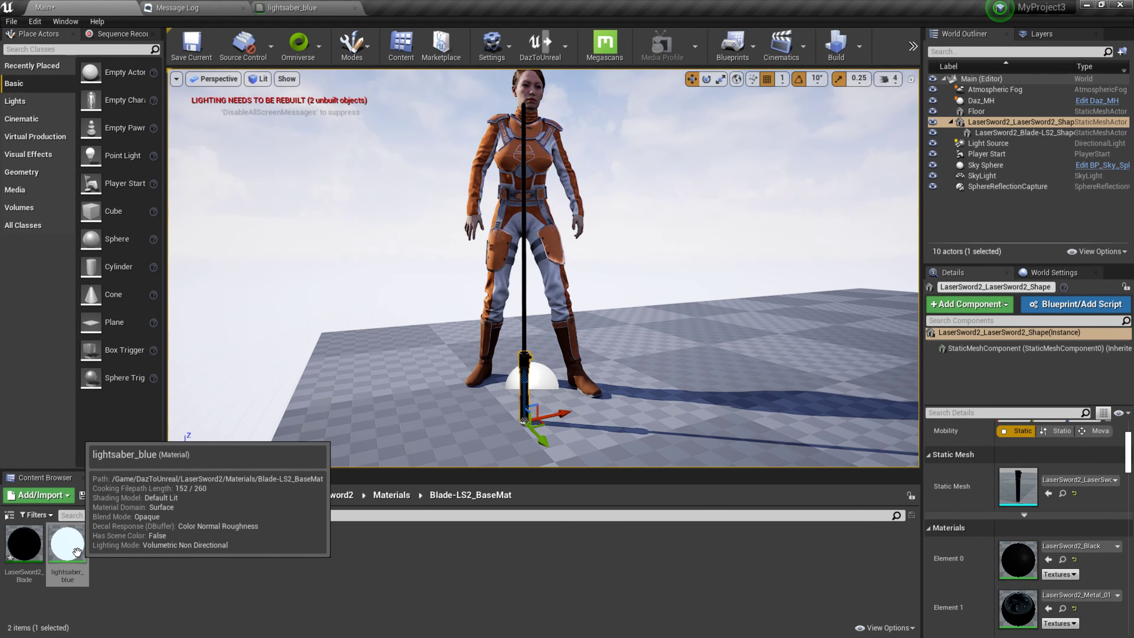
click(67, 545)
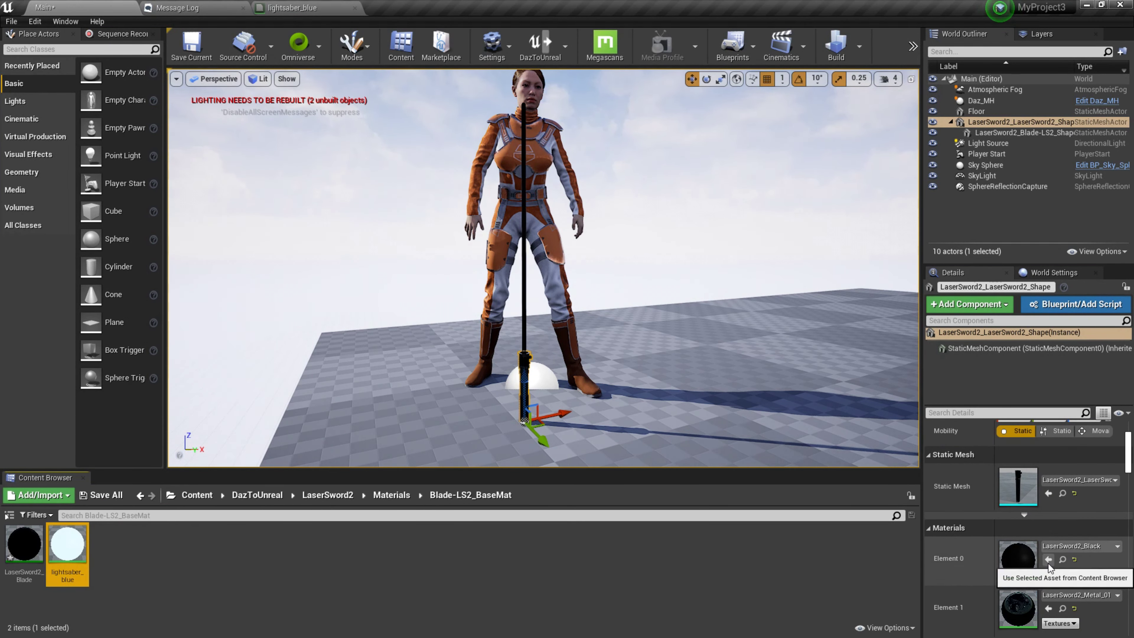
click(1030, 134)
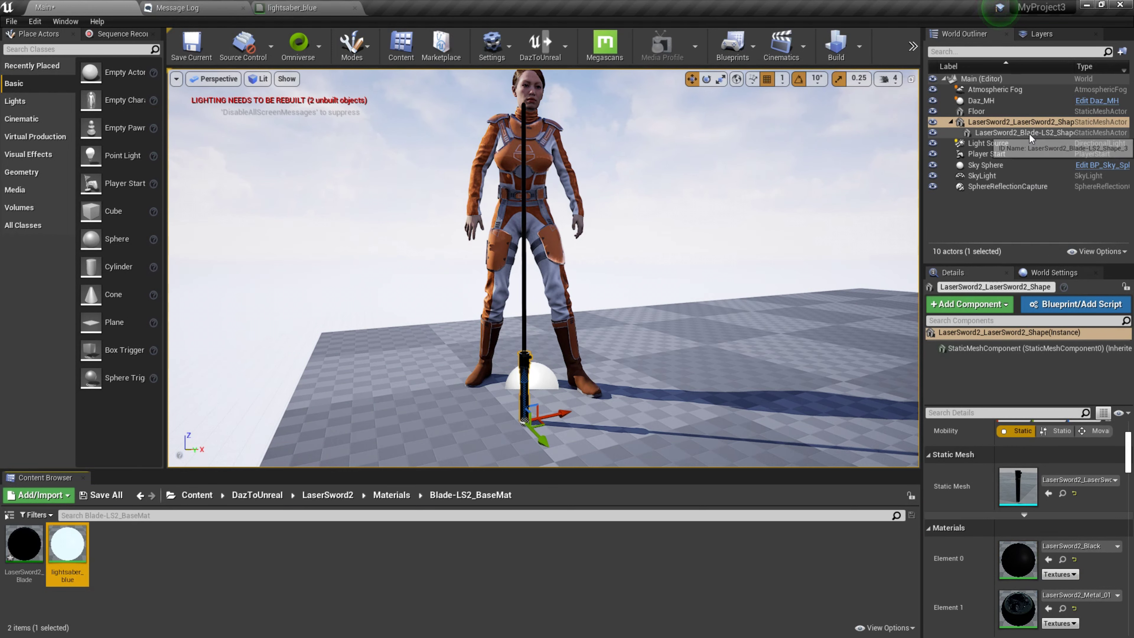
click(1047, 559)
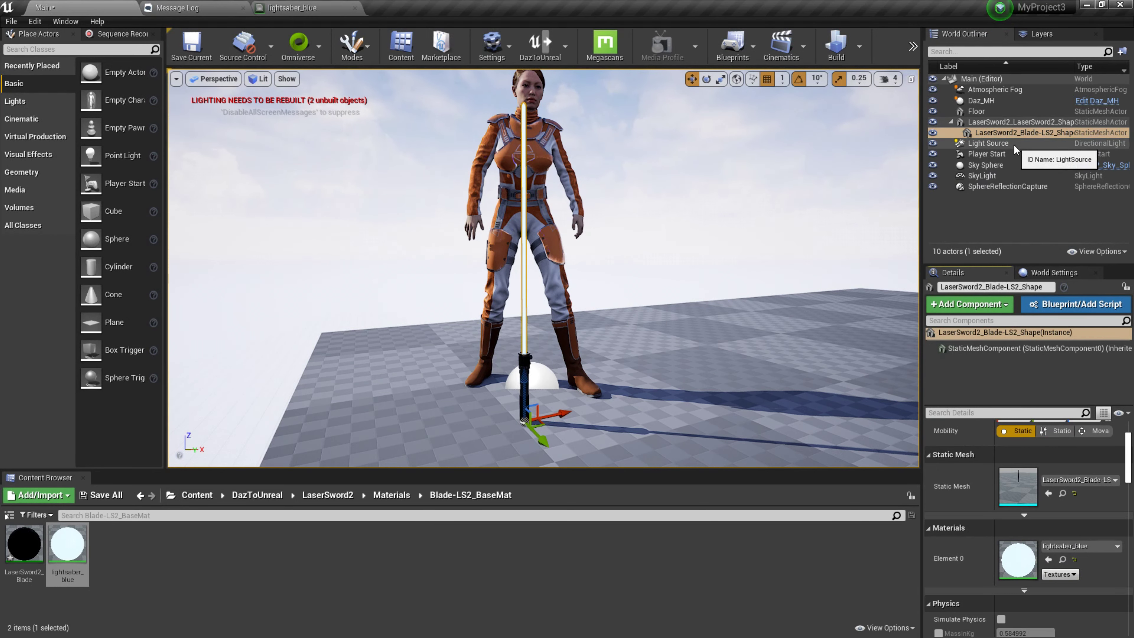
click(988, 143)
click(1085, 433)
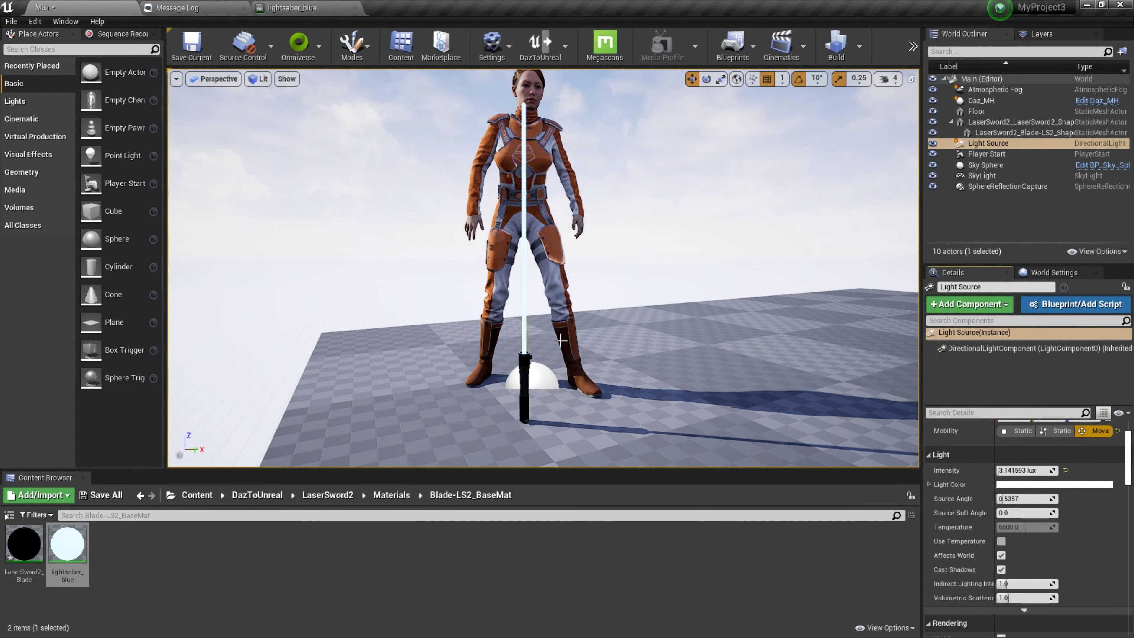
Step: Place a Plane from Place Actors into the level in front of the character
drag(474, 294, 482, 277)
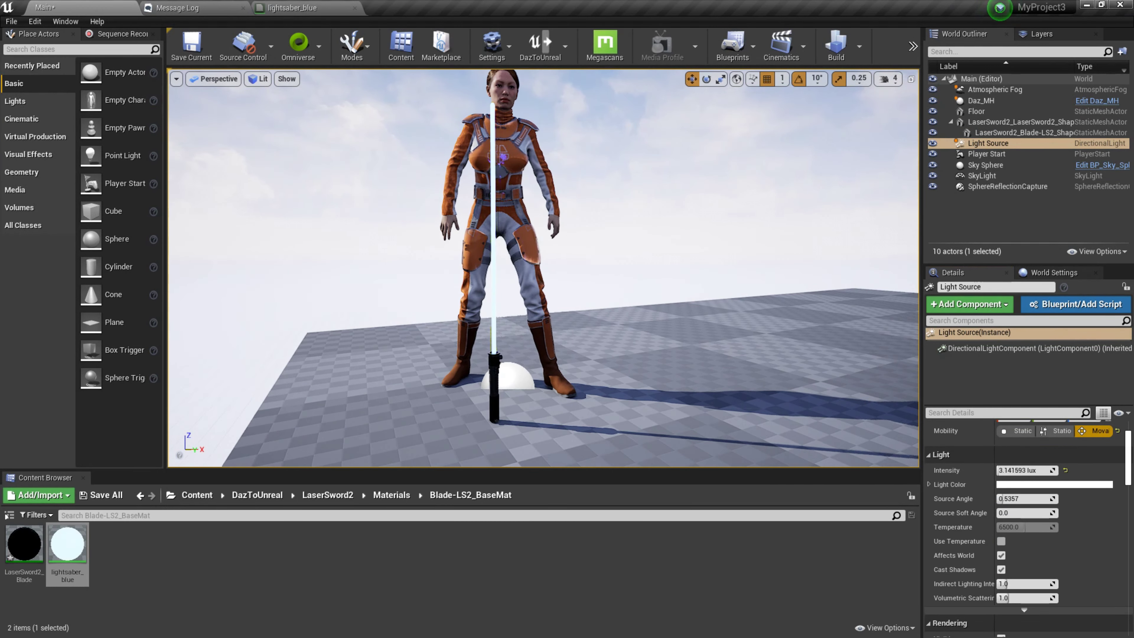
drag(475, 291, 474, 266)
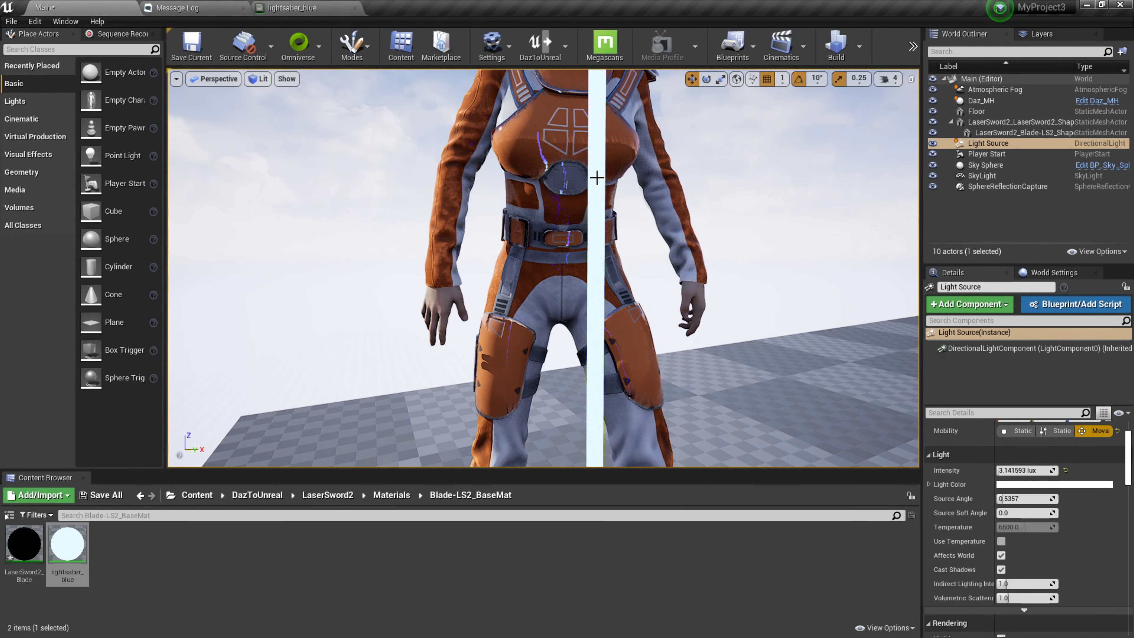
drag(472, 285, 482, 329)
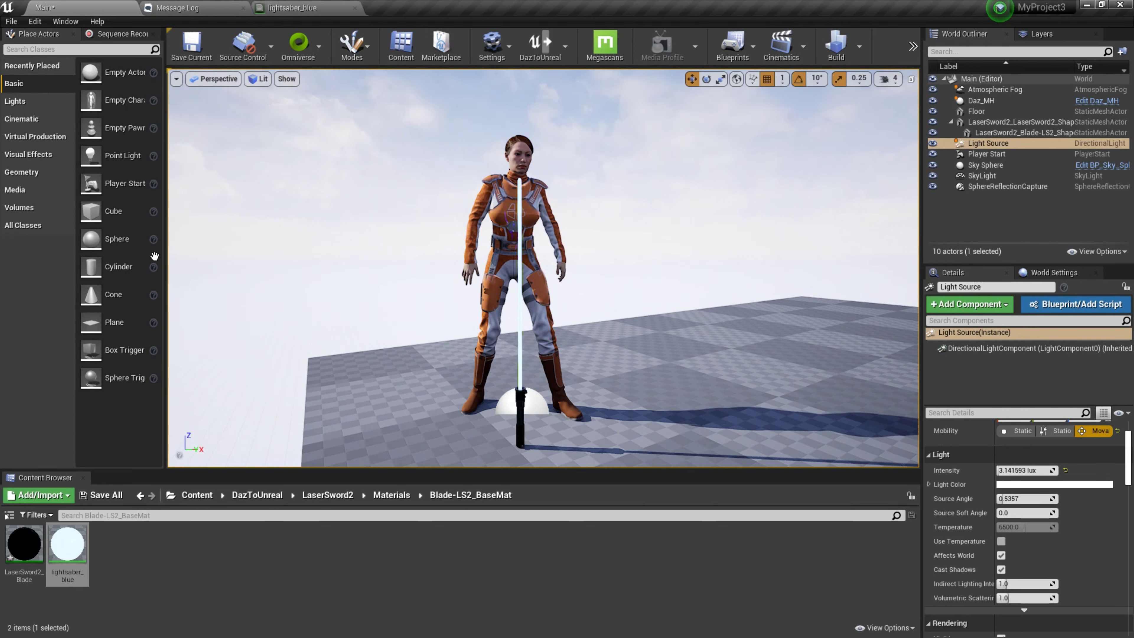
mouse_move(112, 322)
mouse_down()
mouse_move(409, 346)
mouse_move(453, 220)
mouse_up()
click(445, 369)
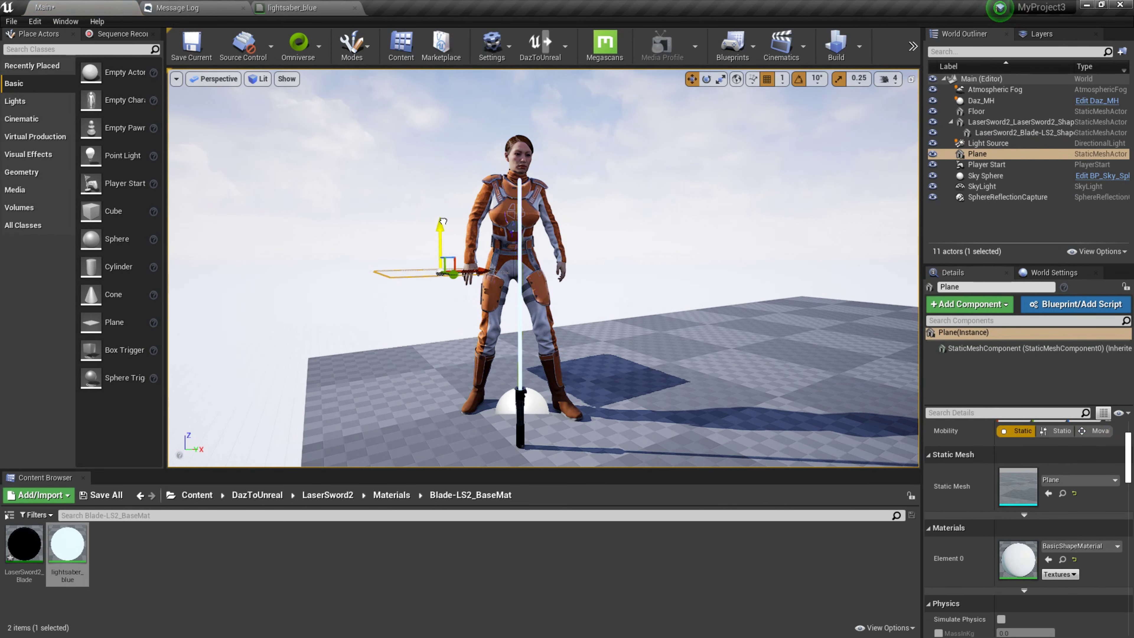
Step: Stand the plane upright as a backdrop and set its scale to 2.0
click(707, 80)
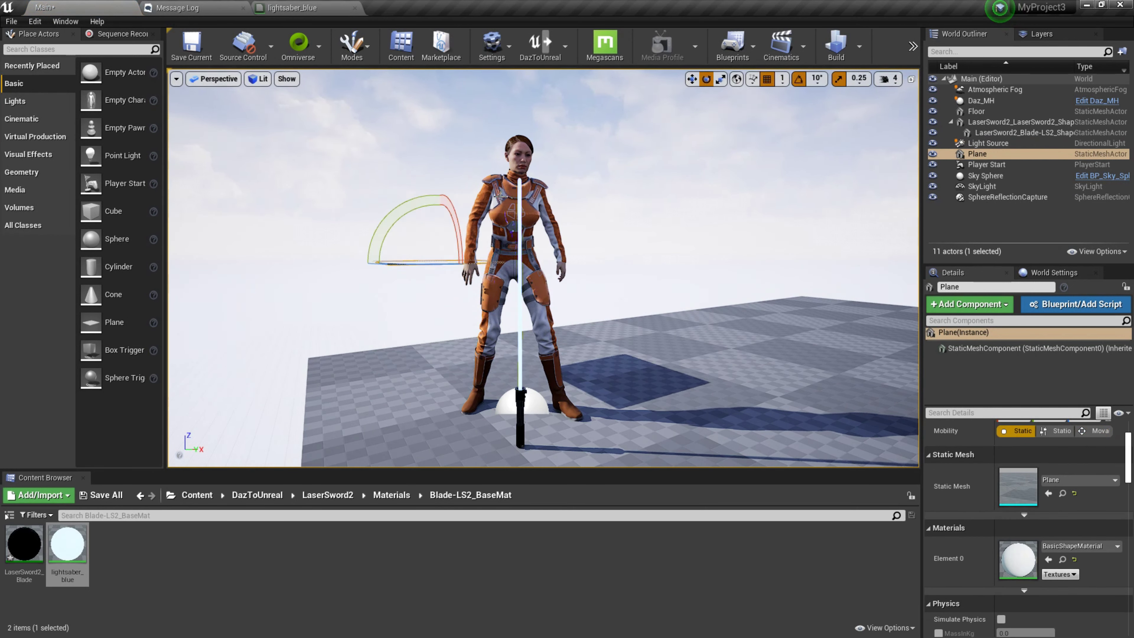
drag(452, 205, 836, 322)
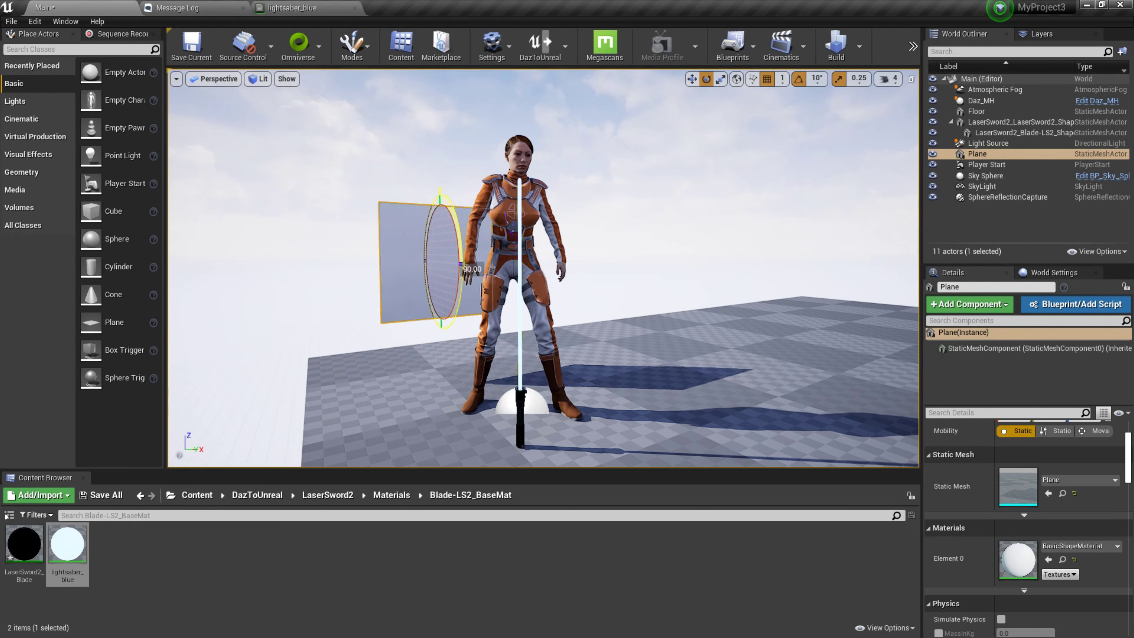
scroll(1130, 440, up, 3)
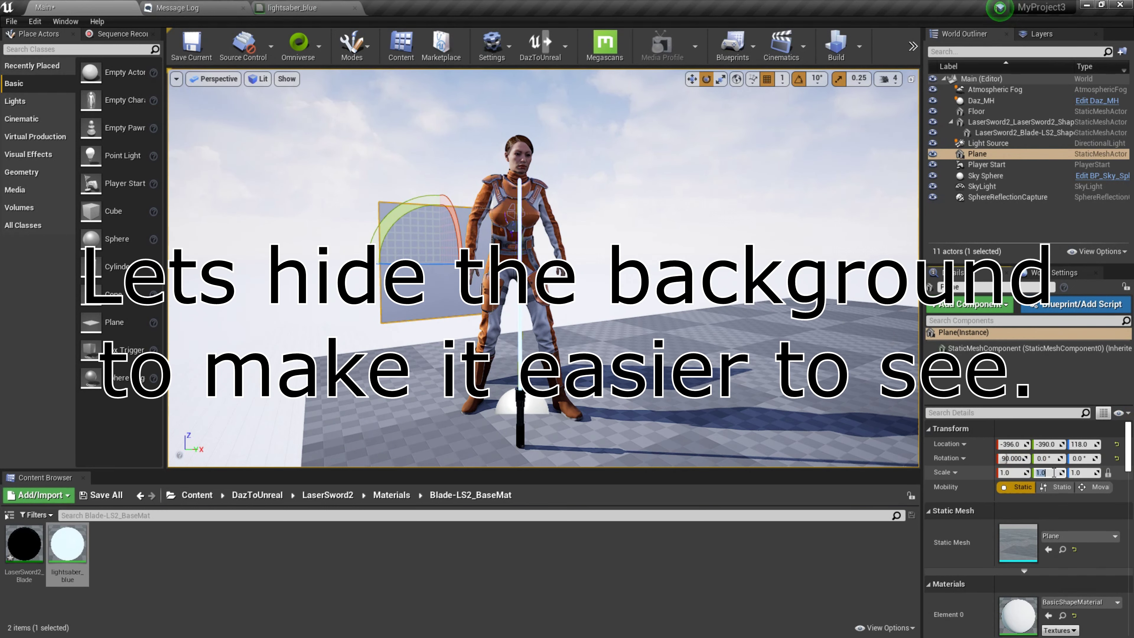
text(2)
key(Return)
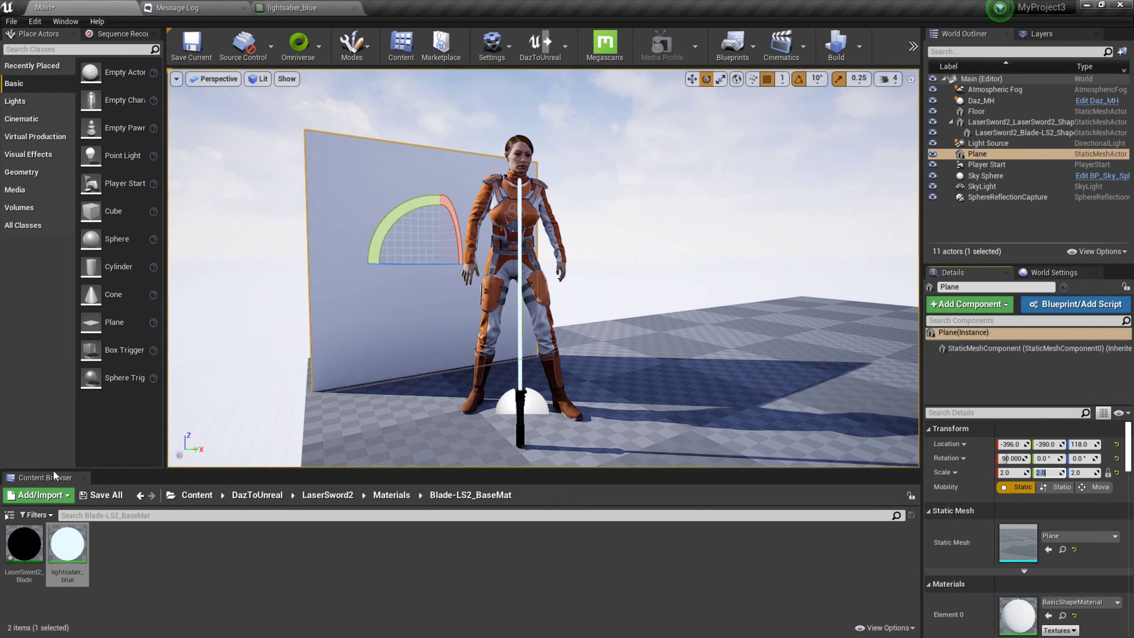
Step: Give the plane the black LaserSword2_Blade material and turn it 10 degrees
drag(28, 541, 1018, 612)
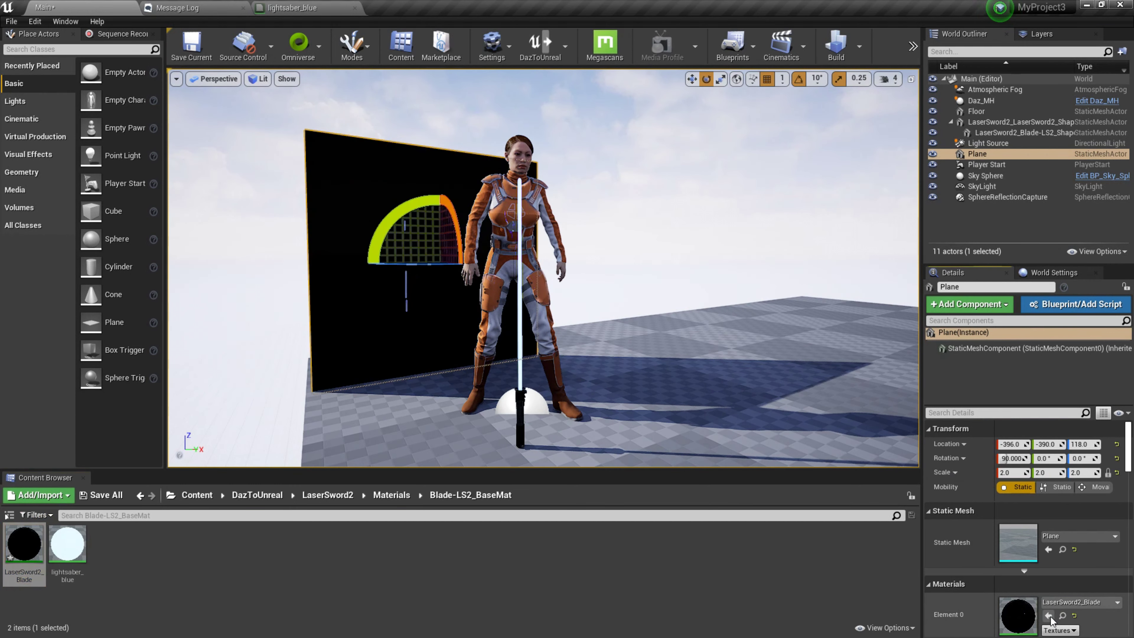
mouse_move(440, 267)
mouse_down()
mouse_move(464, 265)
mouse_move(419, 250)
mouse_up()
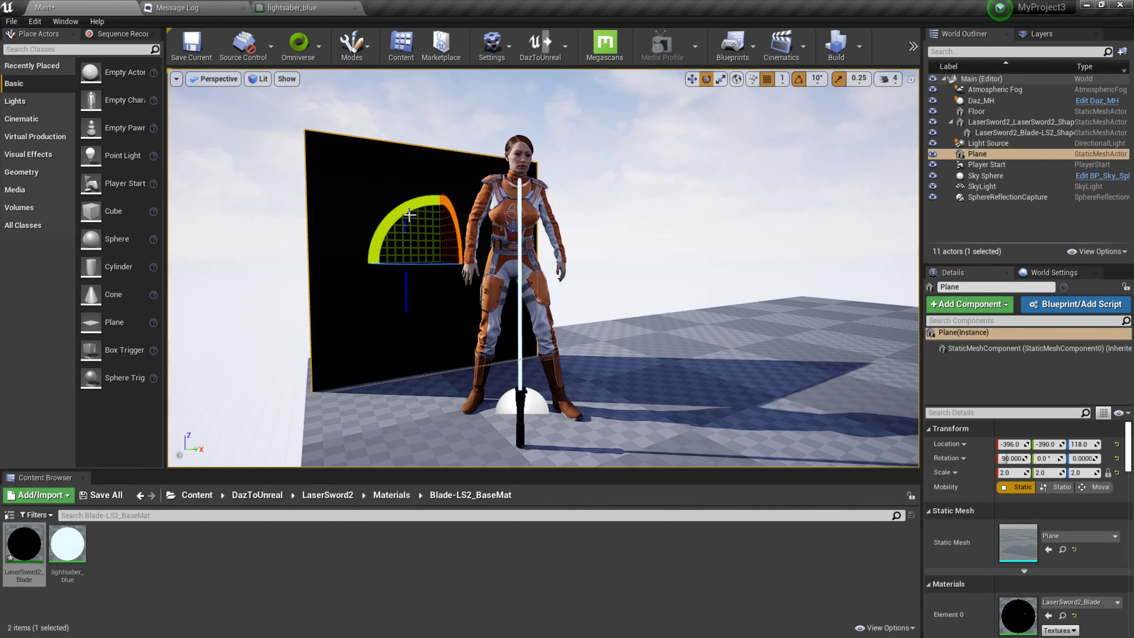
click(691, 79)
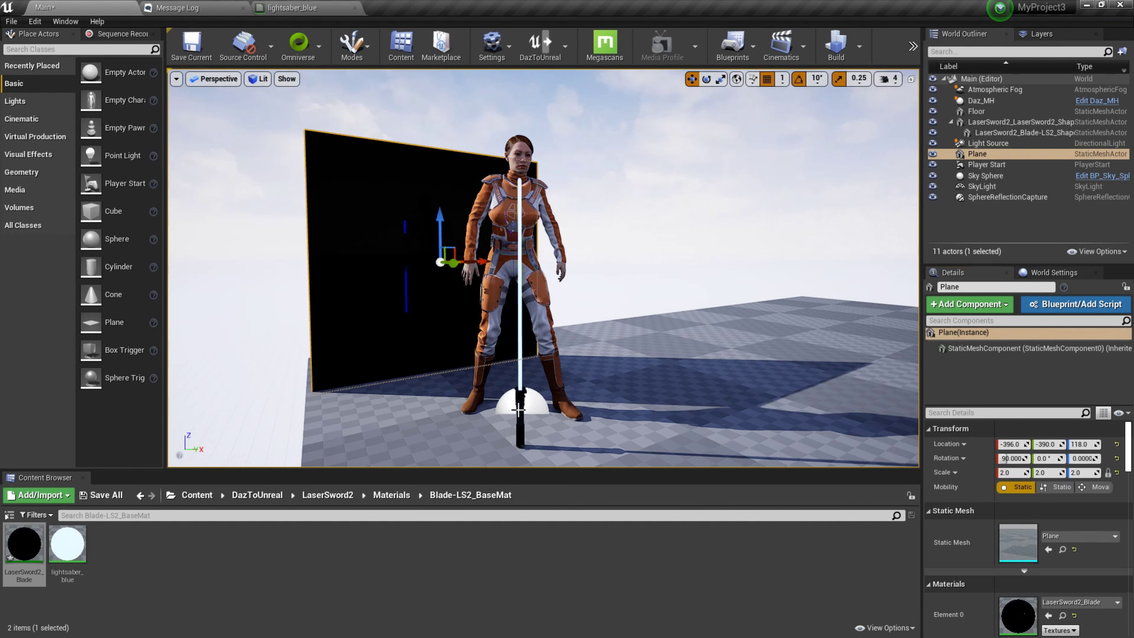
click(507, 195)
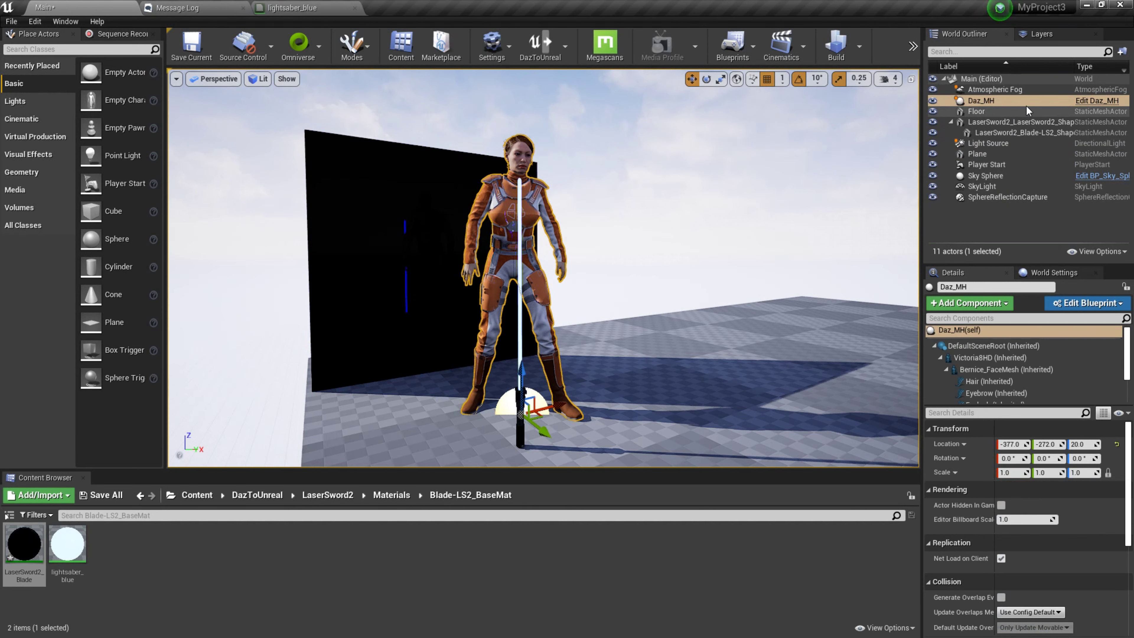
Step: In the Daz_MH blueprint, select the Victoria8HD component and browse to its skeletal mesh asset
click(1091, 102)
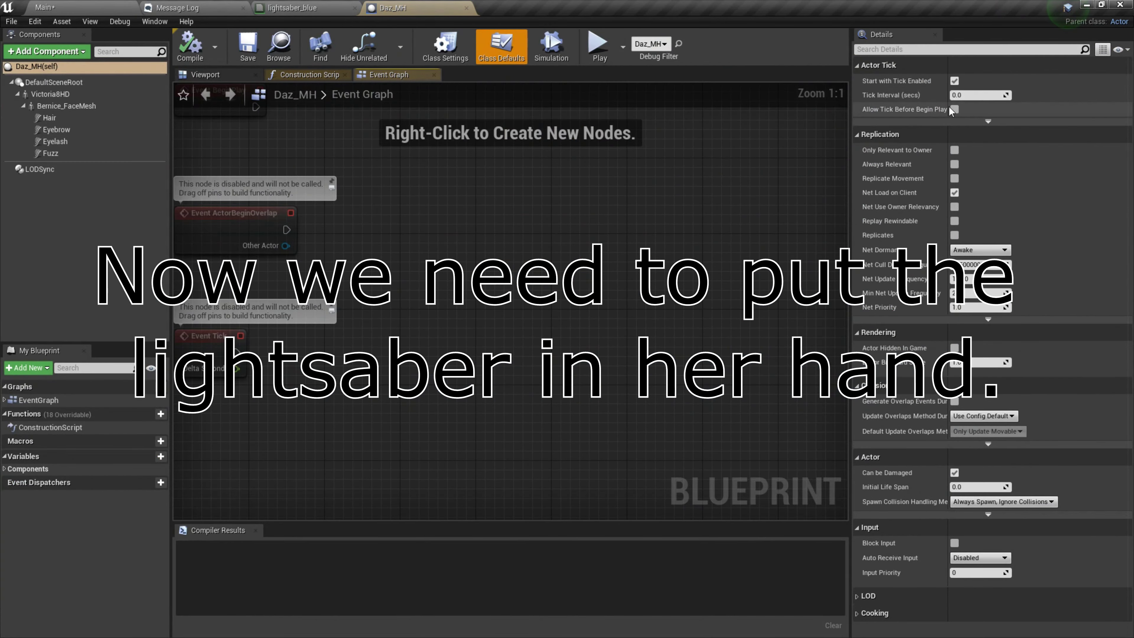
click(222, 79)
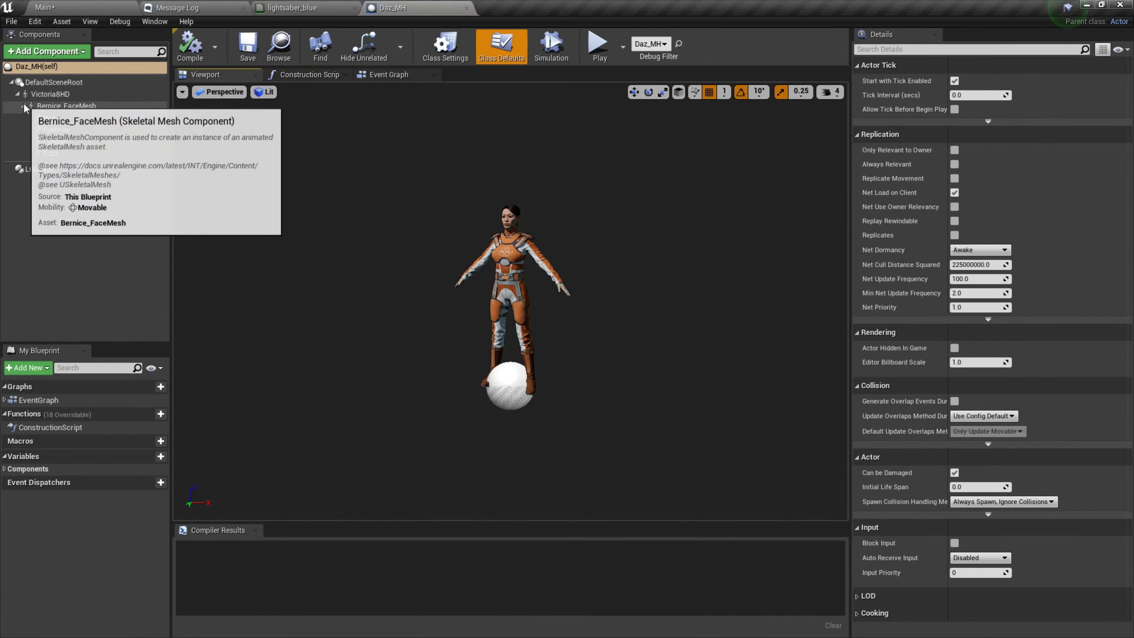
click(47, 95)
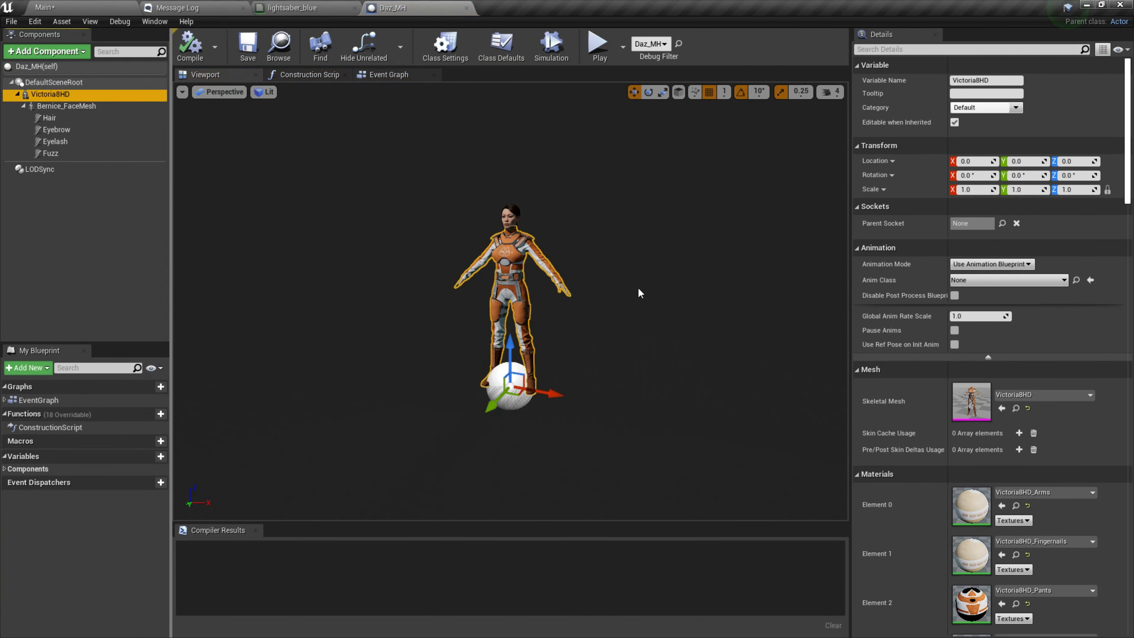
click(1004, 225)
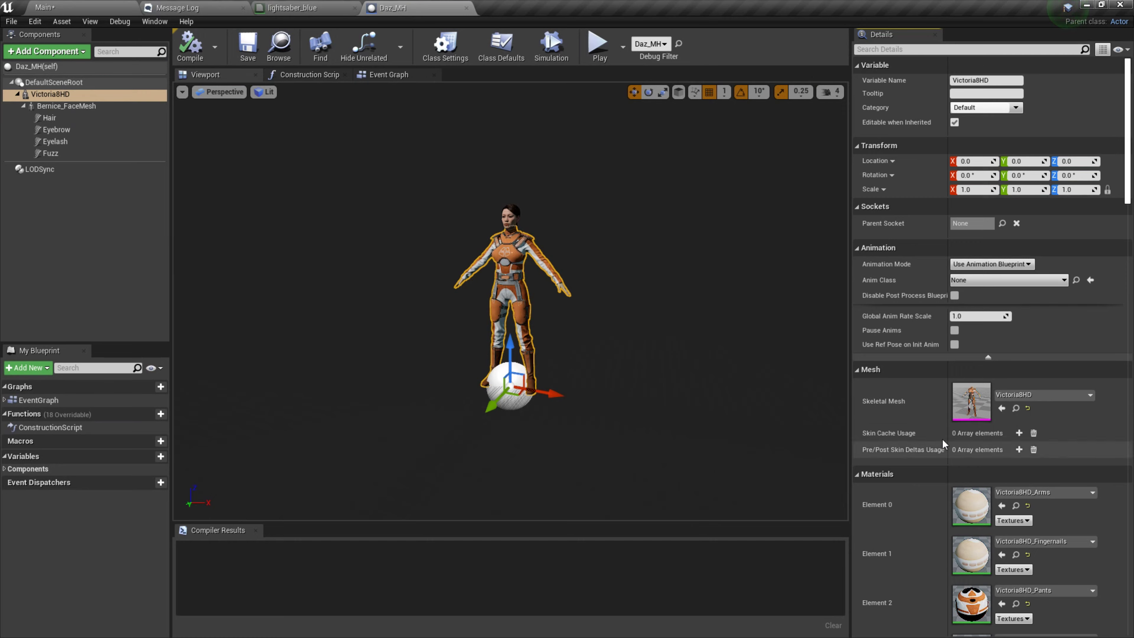
click(1013, 408)
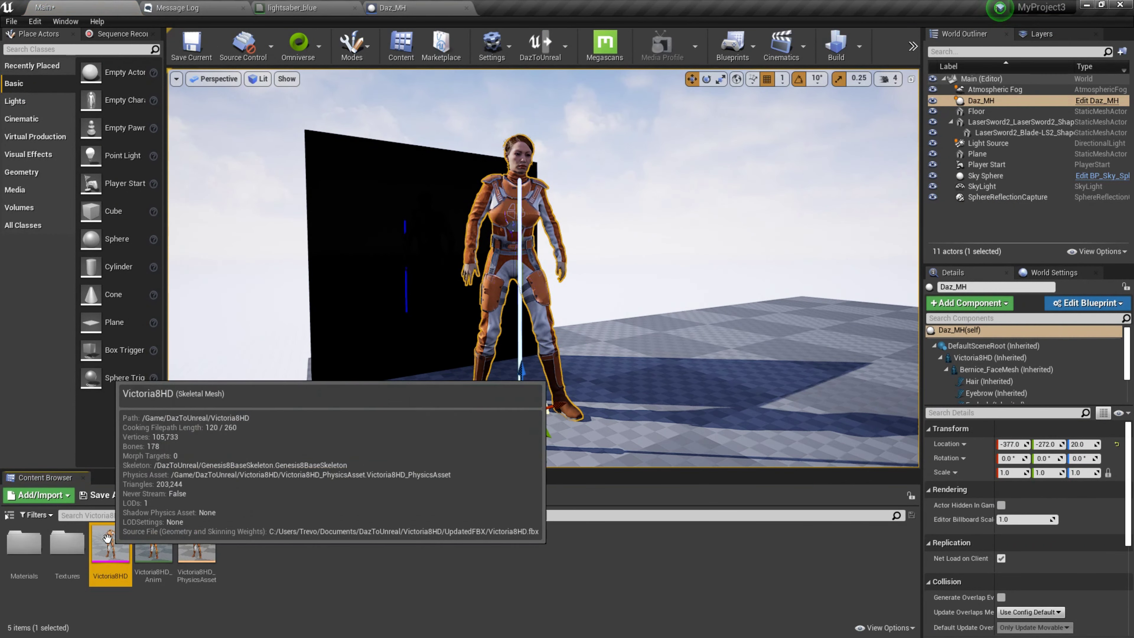
Step: Check Victoria8HD's Genesis8BaseSkeleton for an rHandSocket, then go back to the Main level
double_click(107, 542)
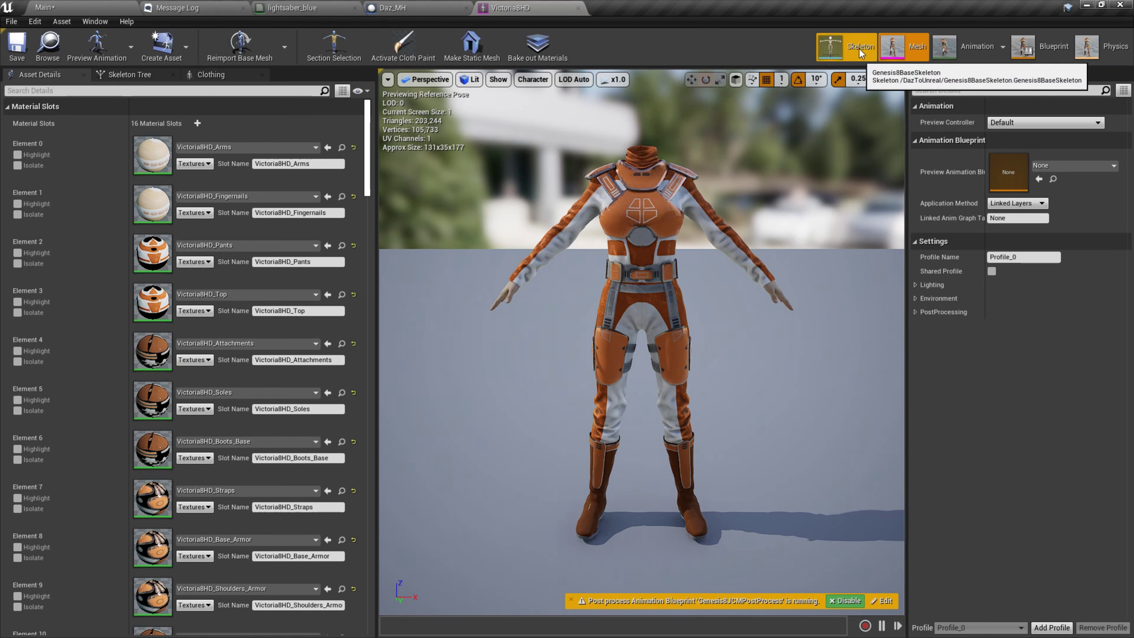
click(859, 47)
scroll(220, 384, down, 3)
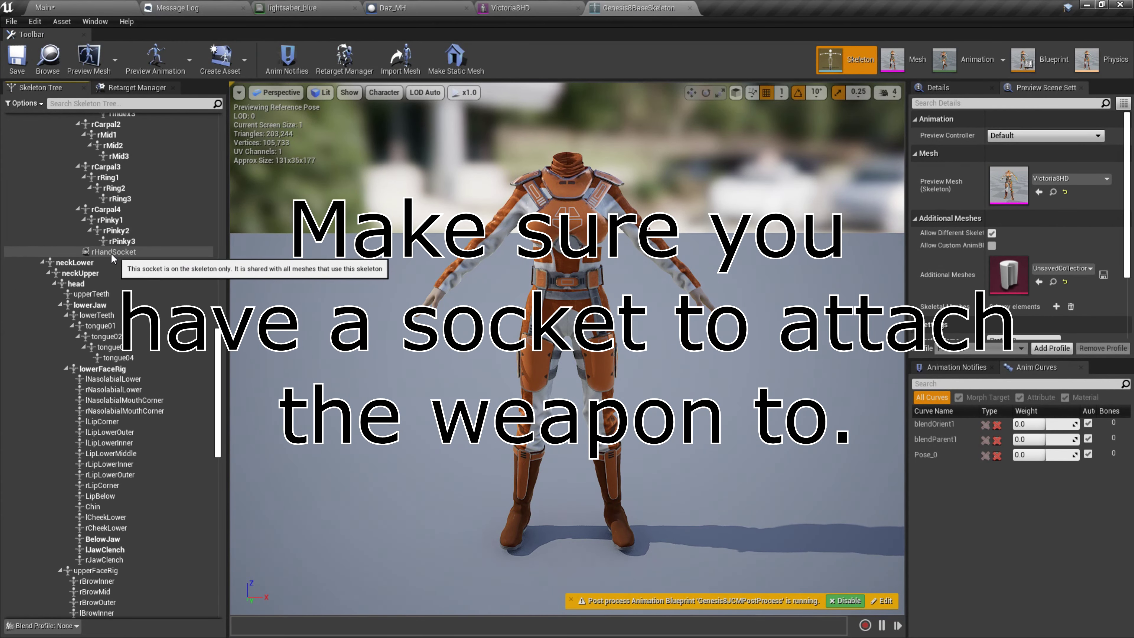
click(690, 8)
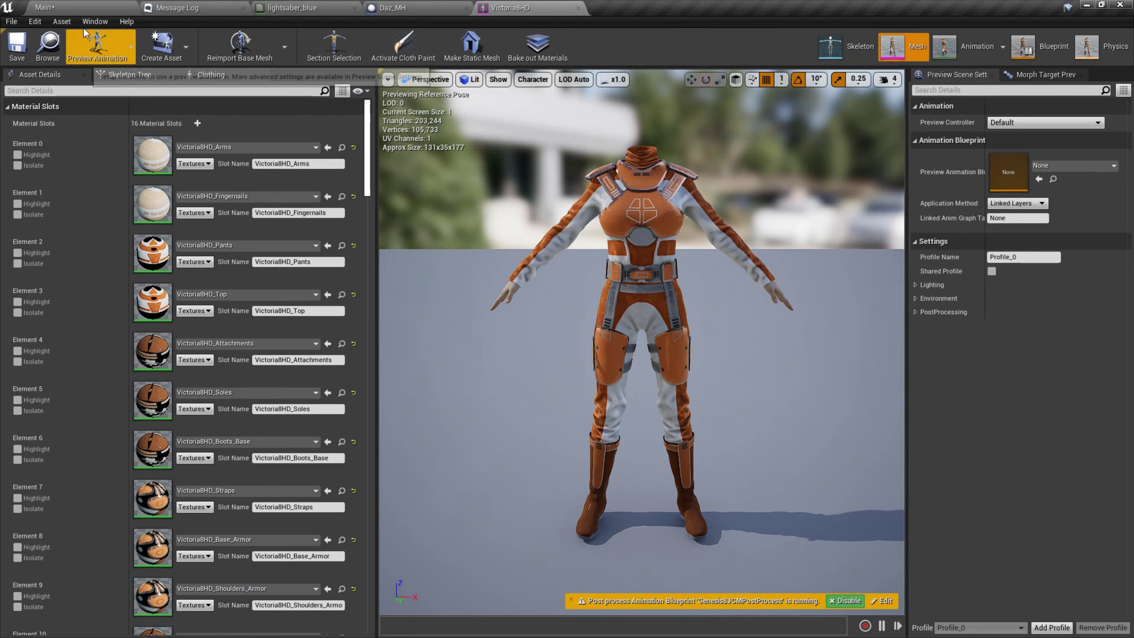
click(49, 8)
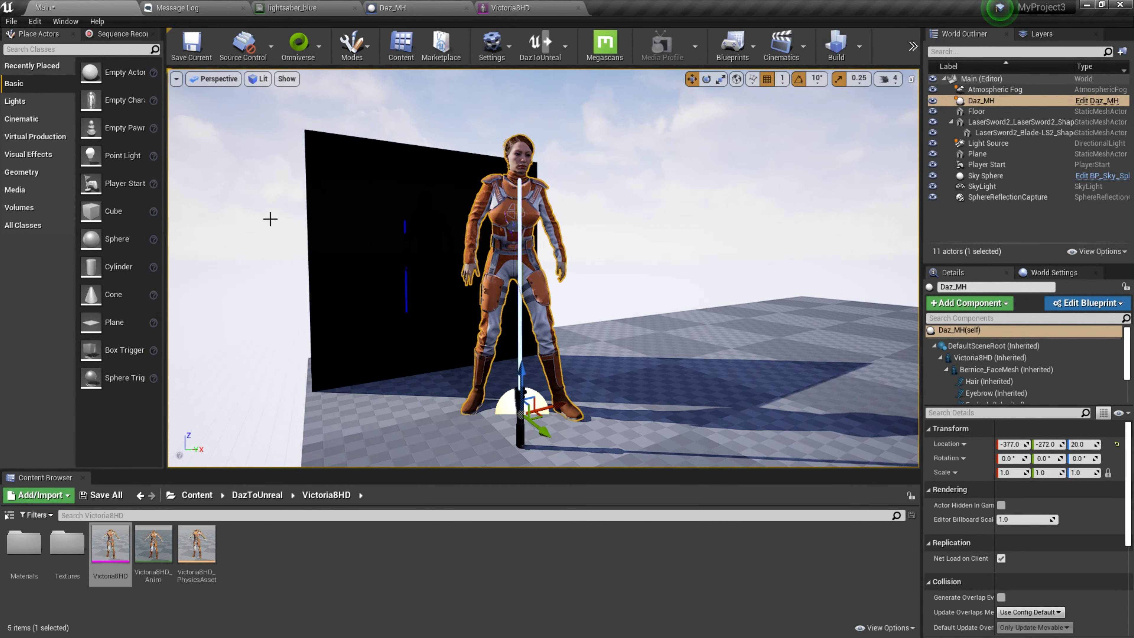
Step: Add the LaserSword2_Shape hilt mesh to the Daz_MH blueprint as a Static Mesh component
click(1017, 122)
click(1064, 550)
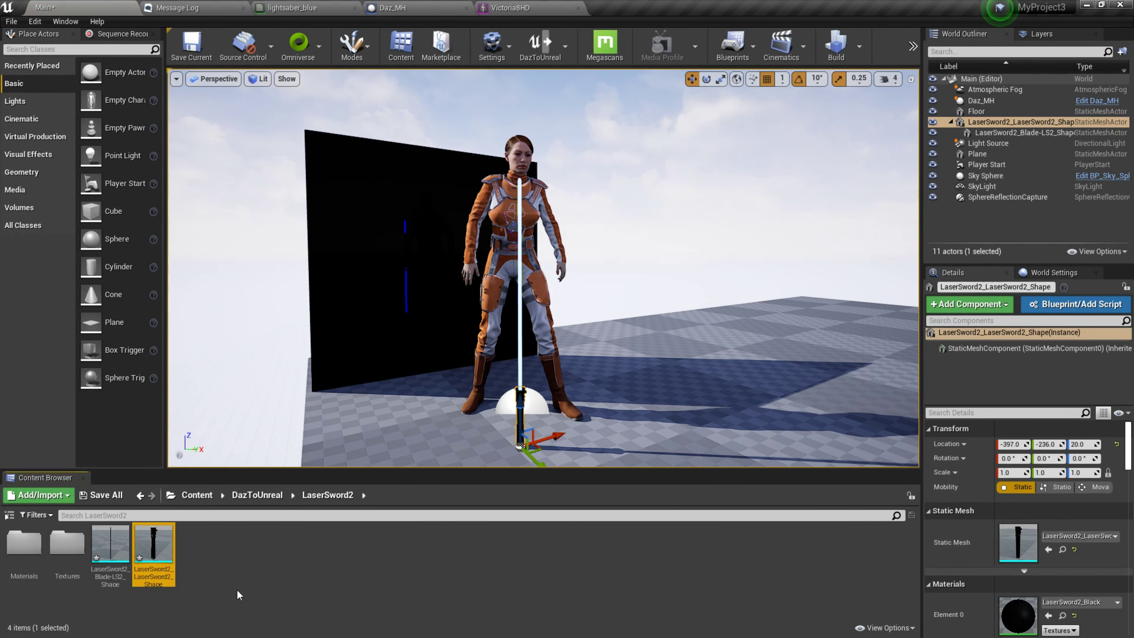
click(405, 9)
click(52, 53)
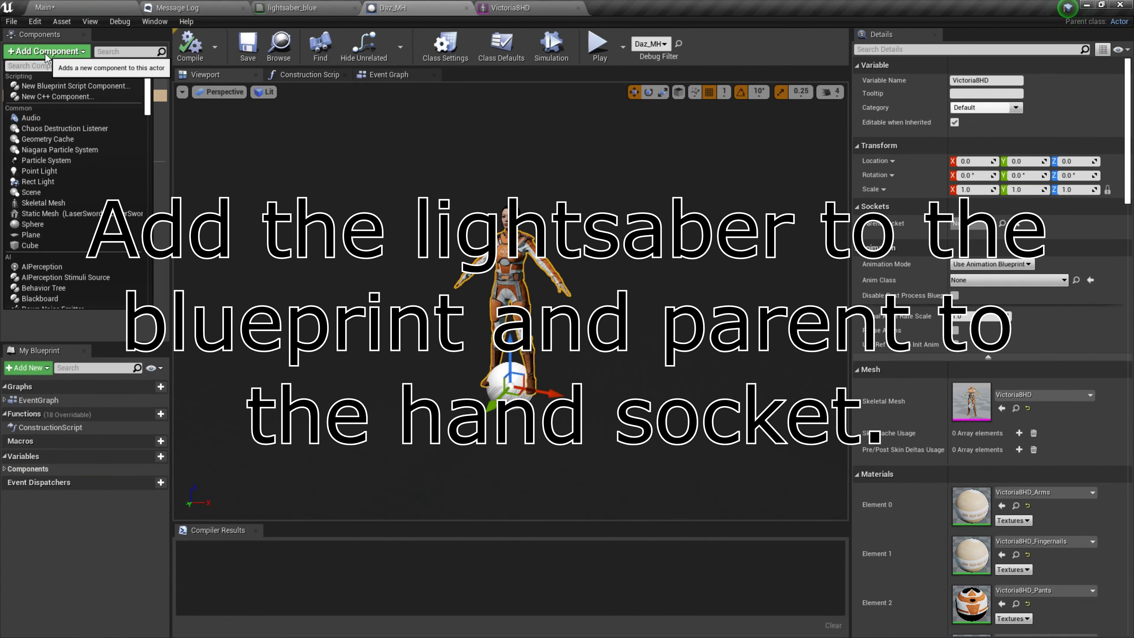
click(50, 216)
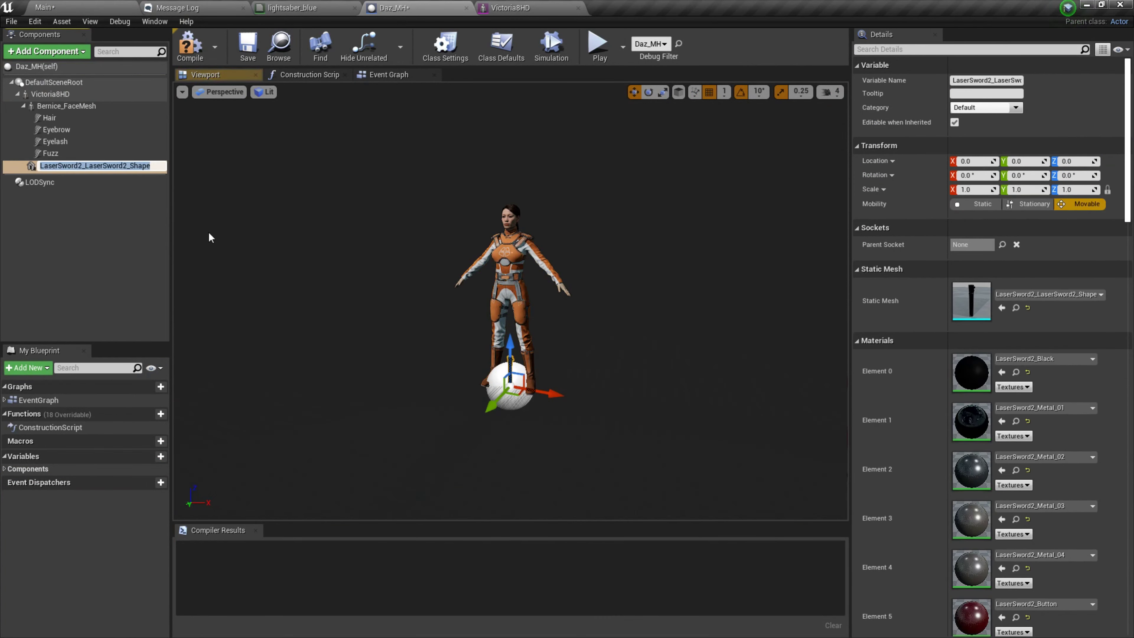
Step: Set the hilt component's Parent Socket to rHandSocket
click(1001, 246)
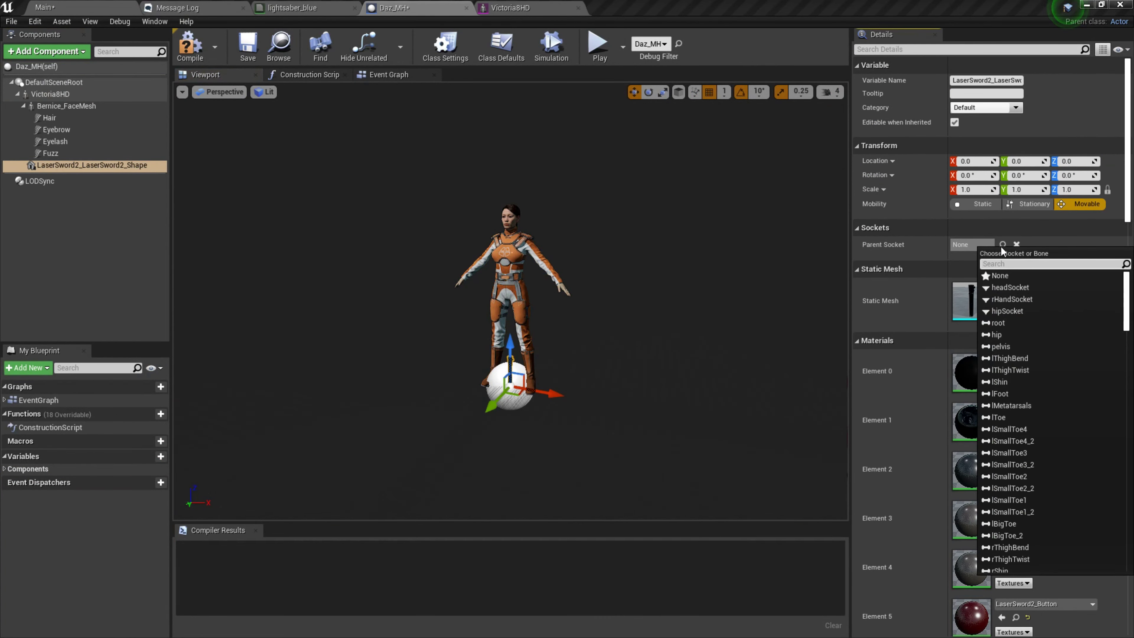
click(1012, 299)
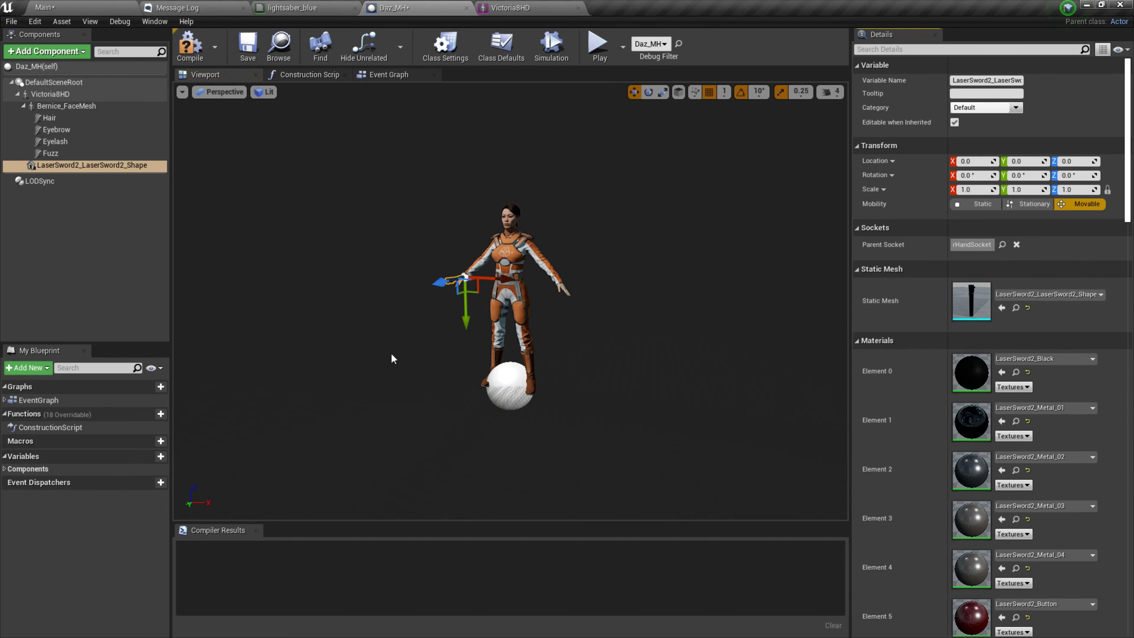
scroll(398, 355, up, 10)
scroll(398, 354, down, 10)
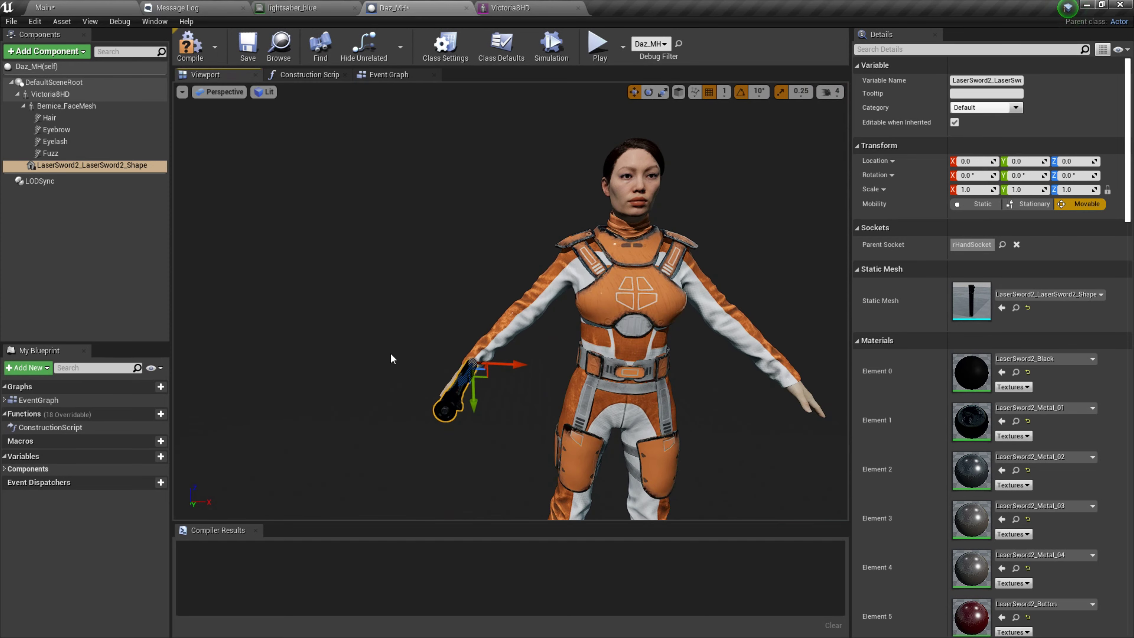
click(125, 8)
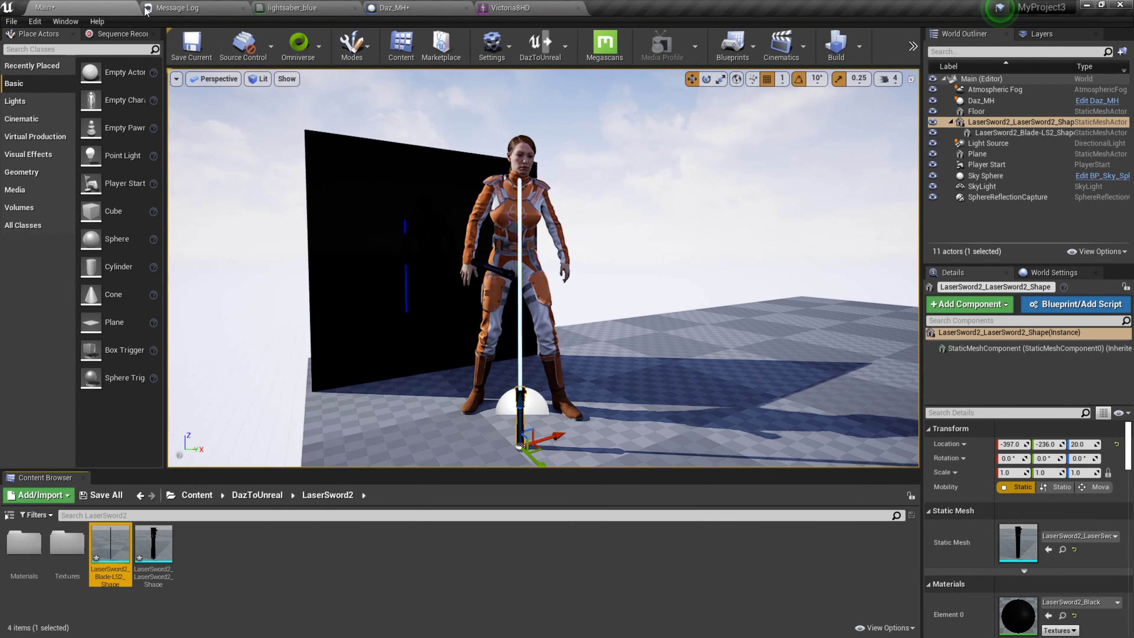
click(395, 8)
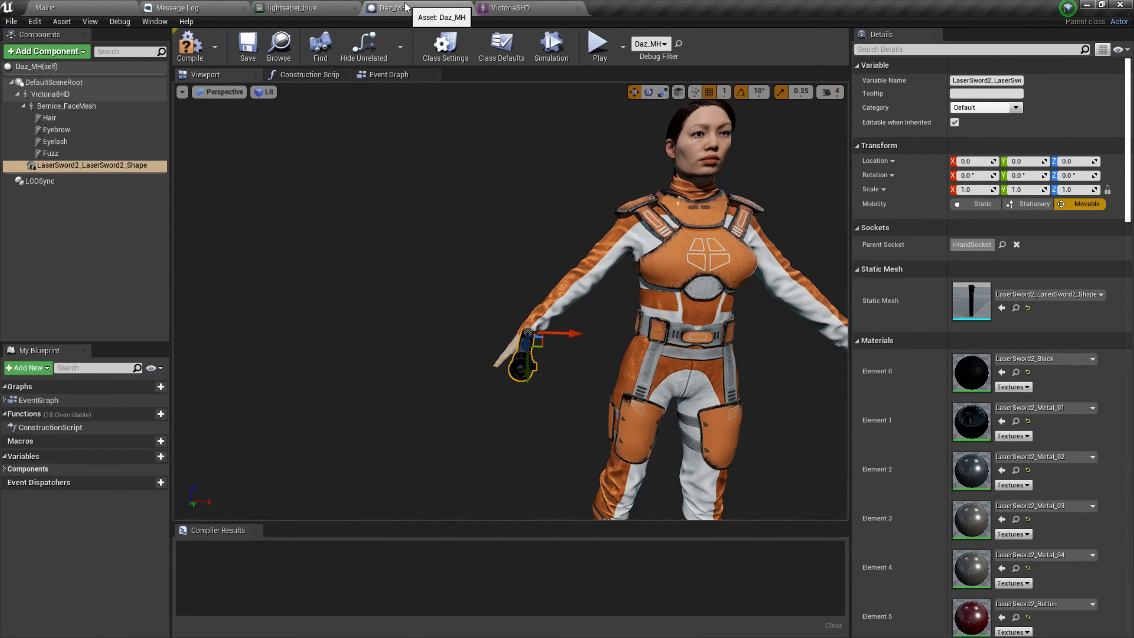
click(44, 50)
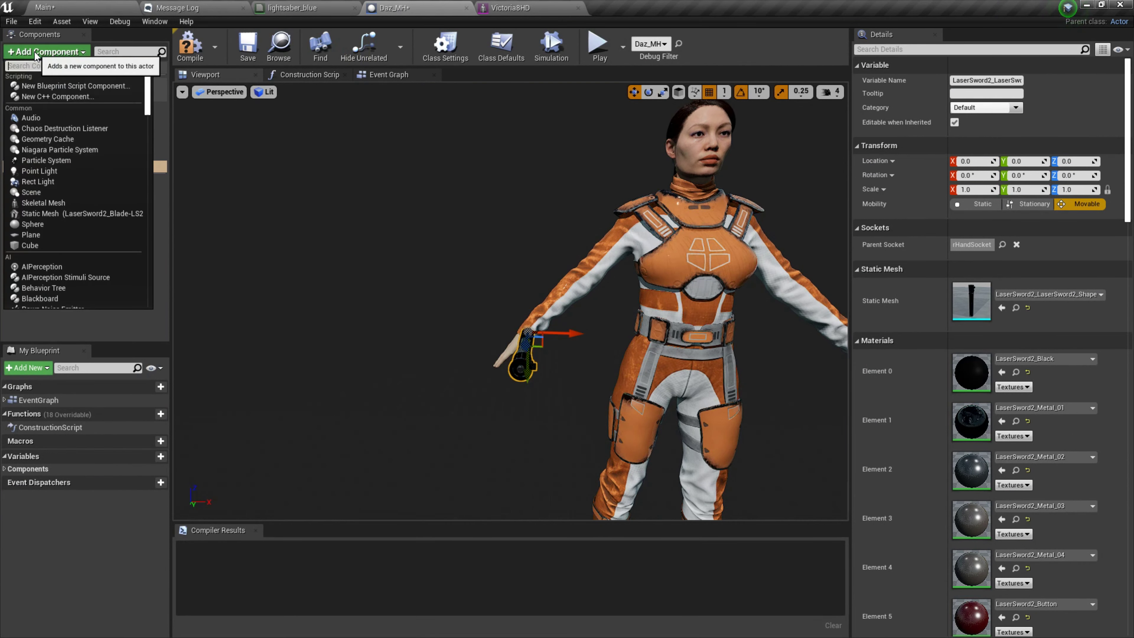
Step: Add the LaserSword2_Blade-LS2_Shape blade under the hilt and give Element 0 the lightsaber_blue material
click(52, 219)
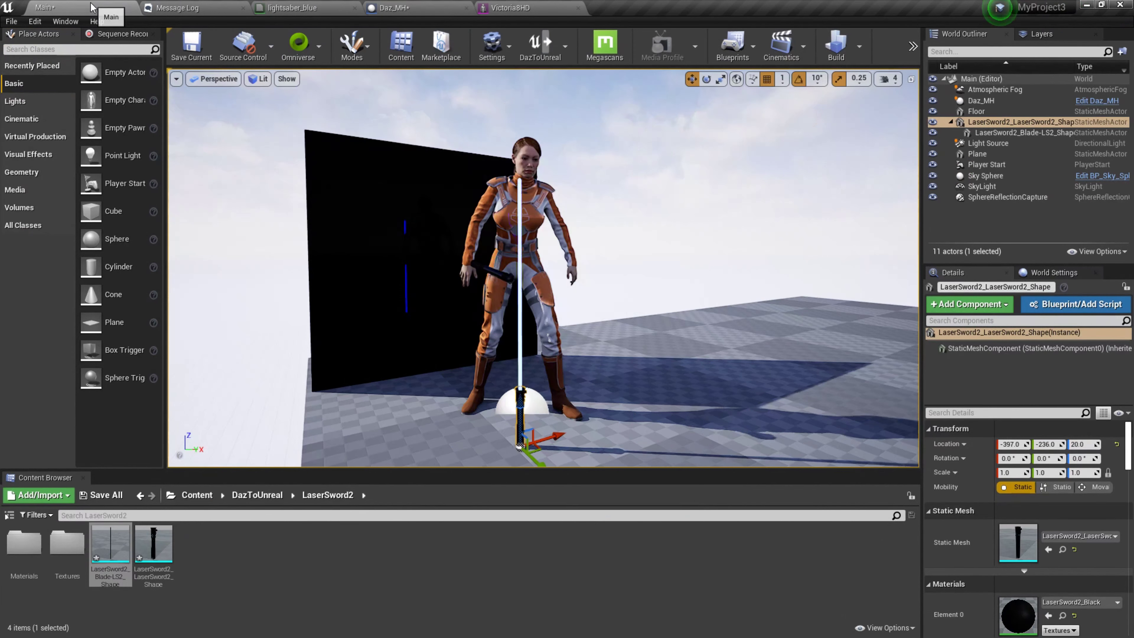
click(95, 7)
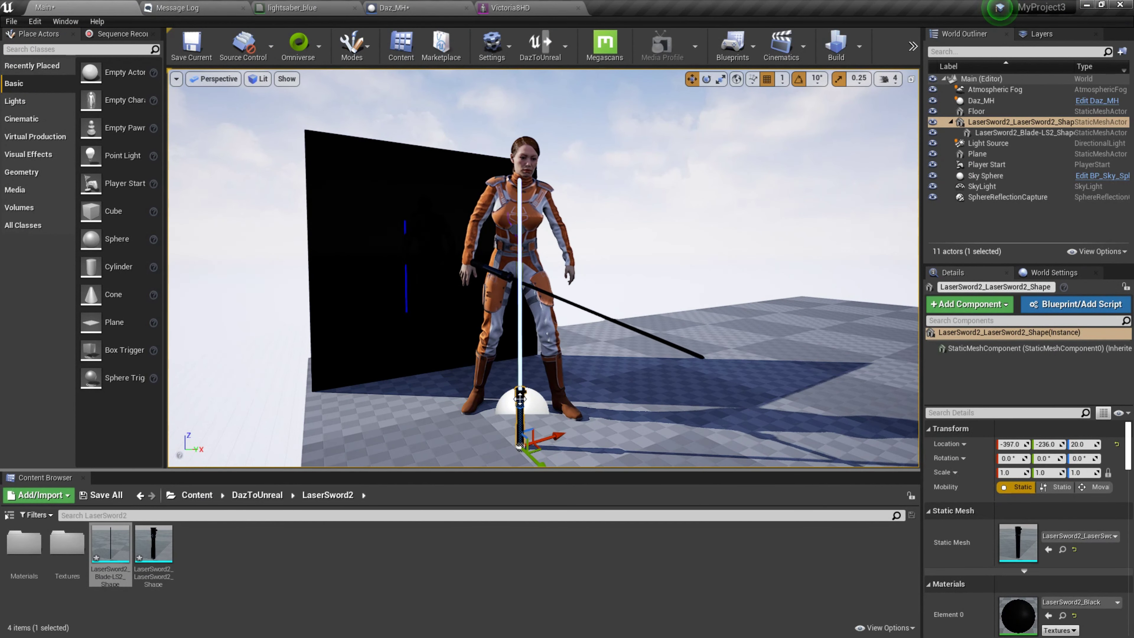
click(1010, 132)
click(1063, 616)
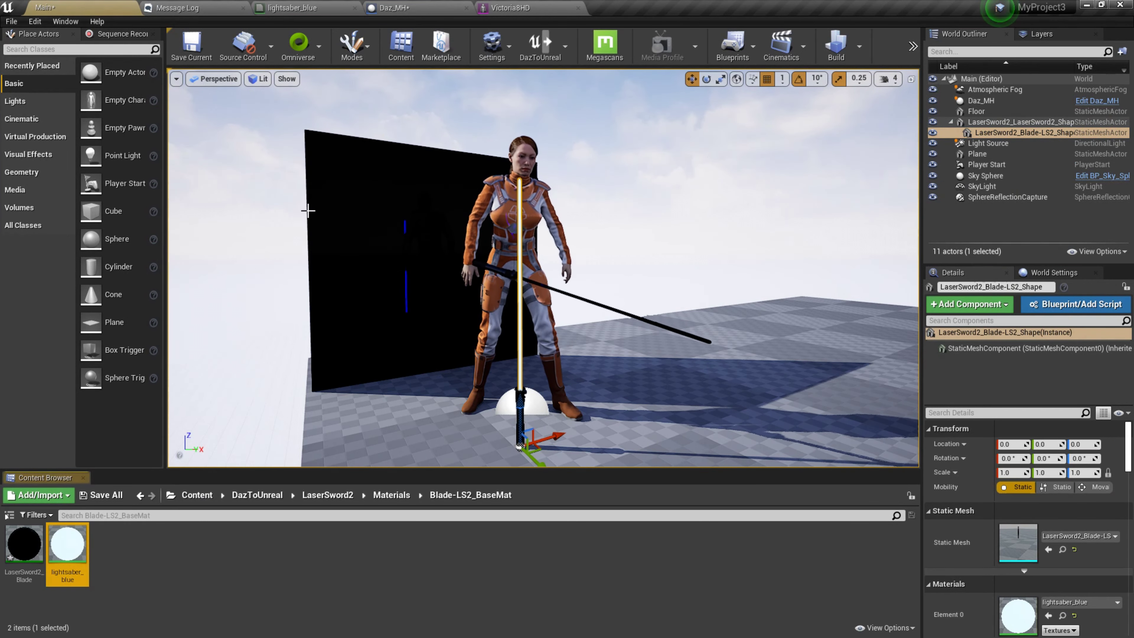
click(420, 8)
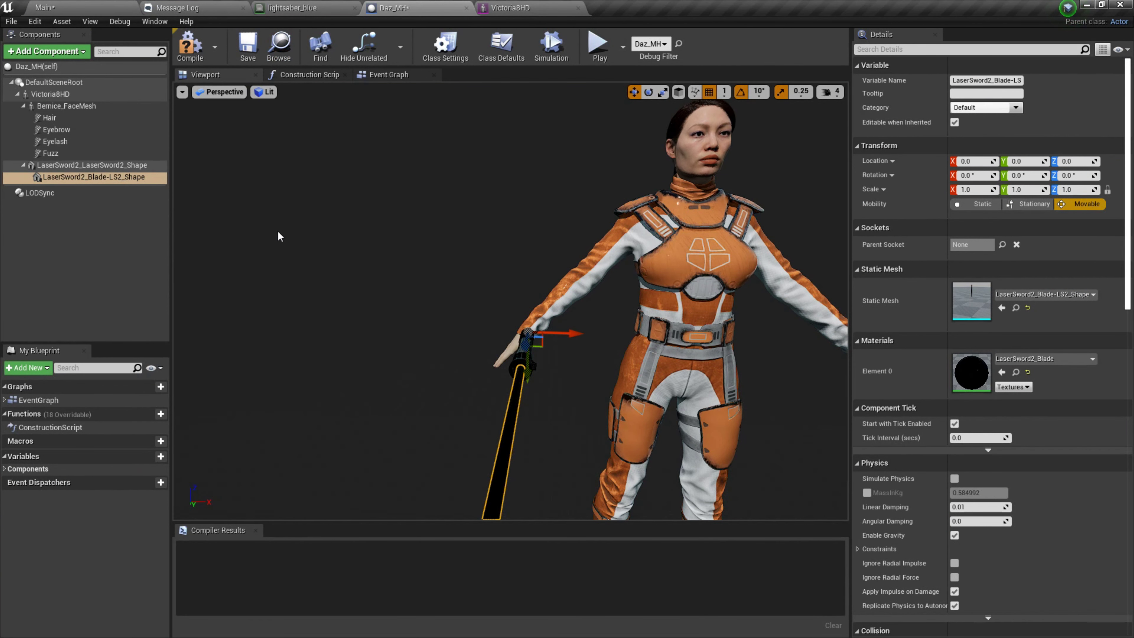
click(1002, 372)
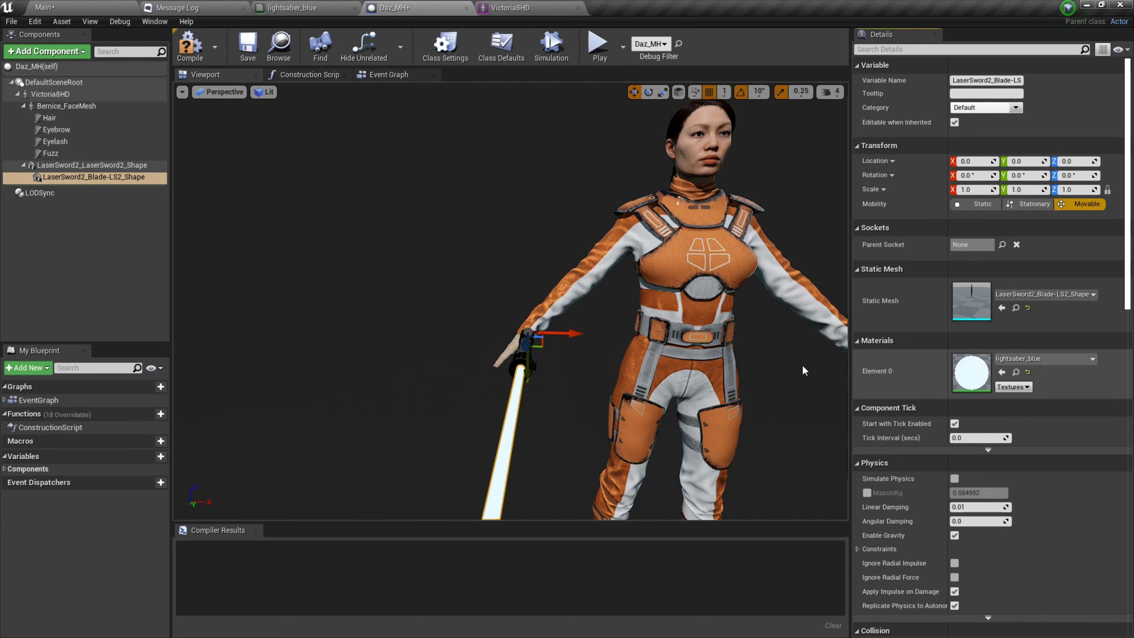
Step: Undo the accidental blade move and shift the hilt down and along X toward her hand
drag(608, 375, 607, 376)
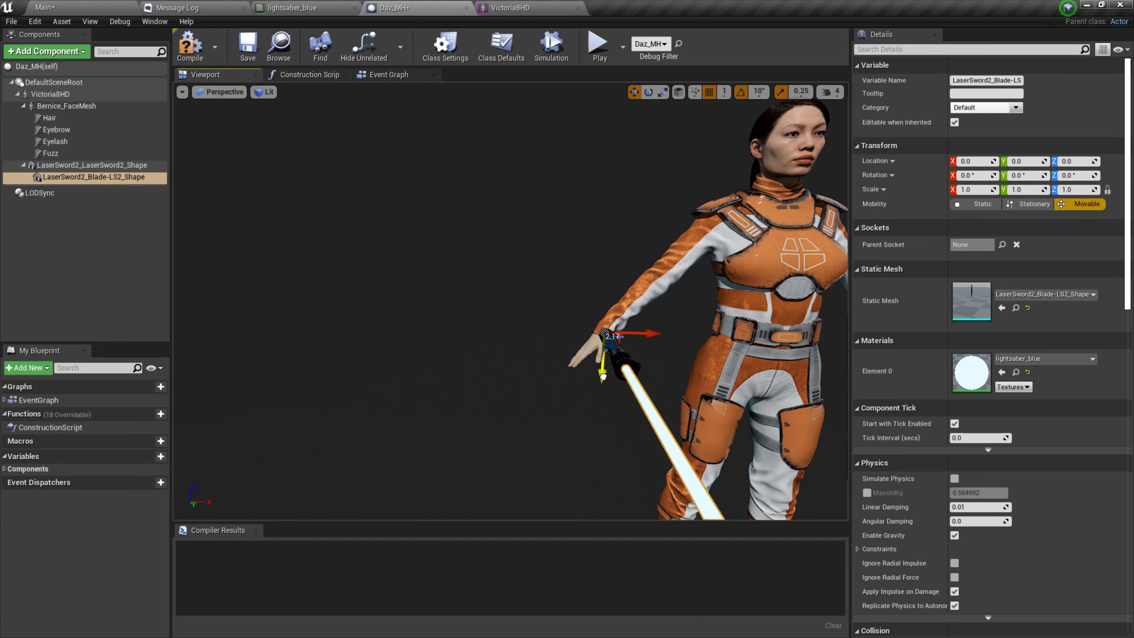
drag(602, 375, 602, 385)
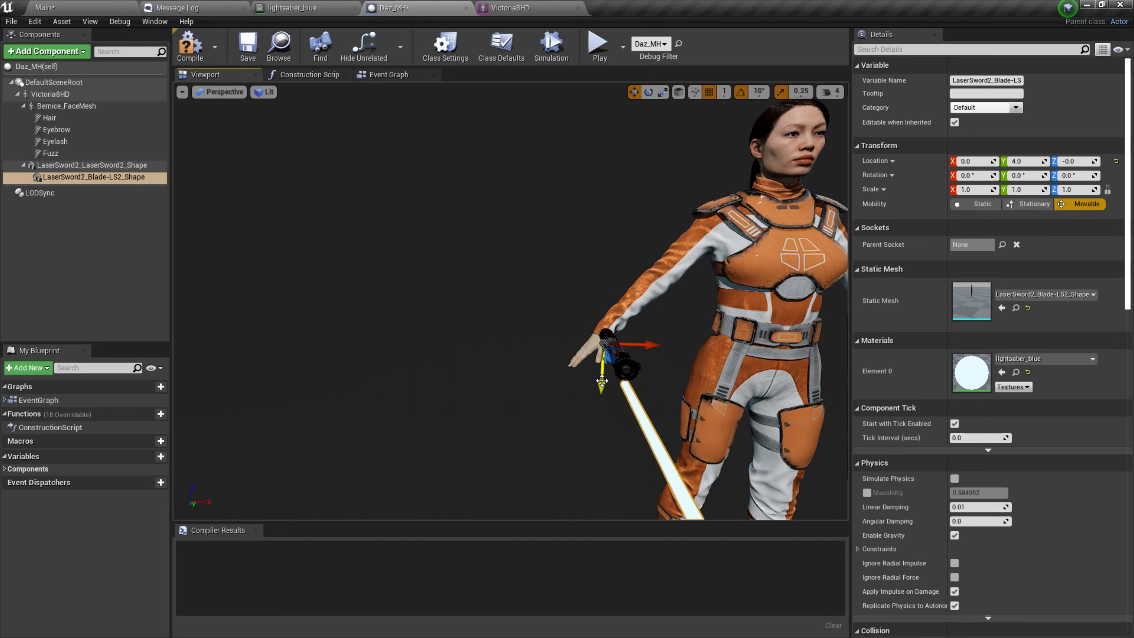
key(ctrl+z)
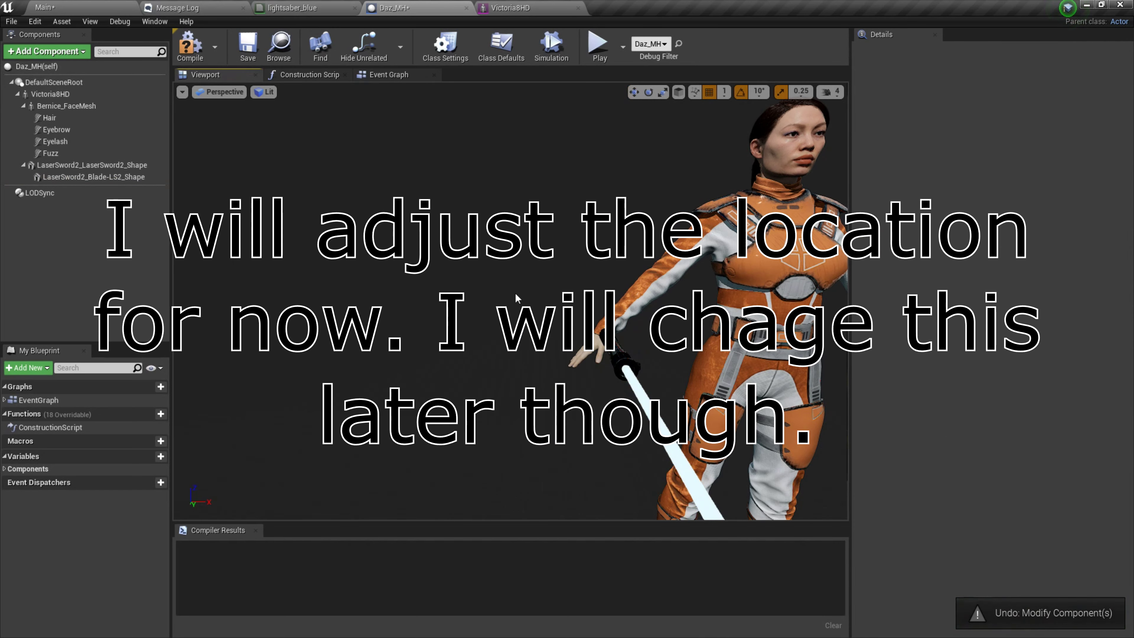
click(61, 163)
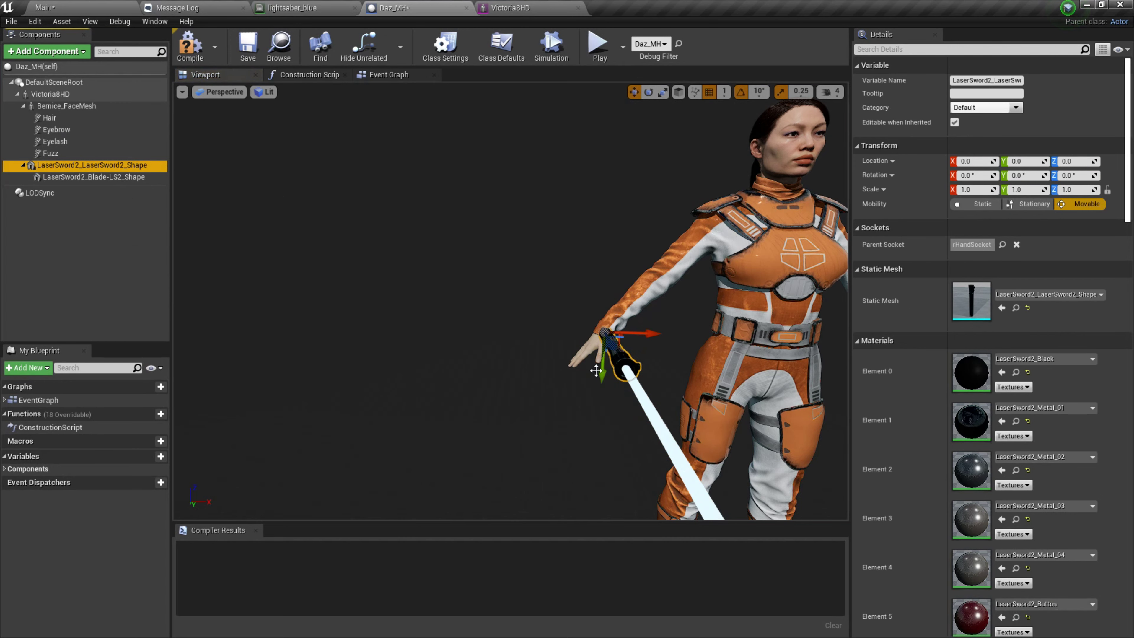
drag(602, 378, 601, 387)
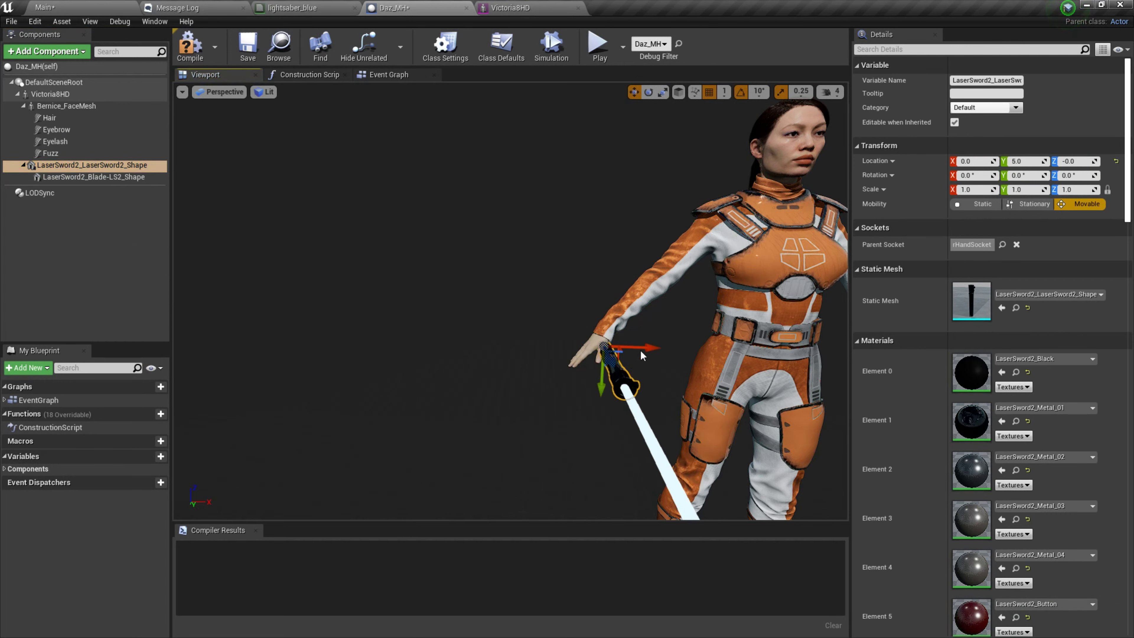
drag(646, 347, 534, 450)
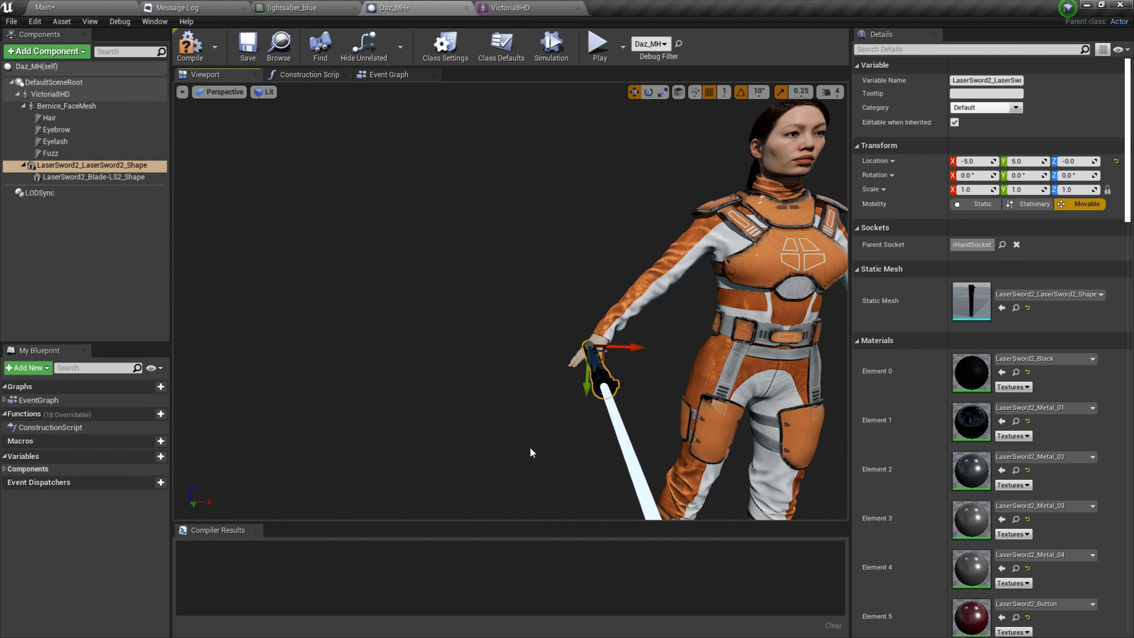
Step: Fine-tune the hilt to location -4, 7, -14 in her grip and compile Daz_MH
key(f)
alt+drag(515, 417, 508, 397)
scroll(508, 398, up, 3)
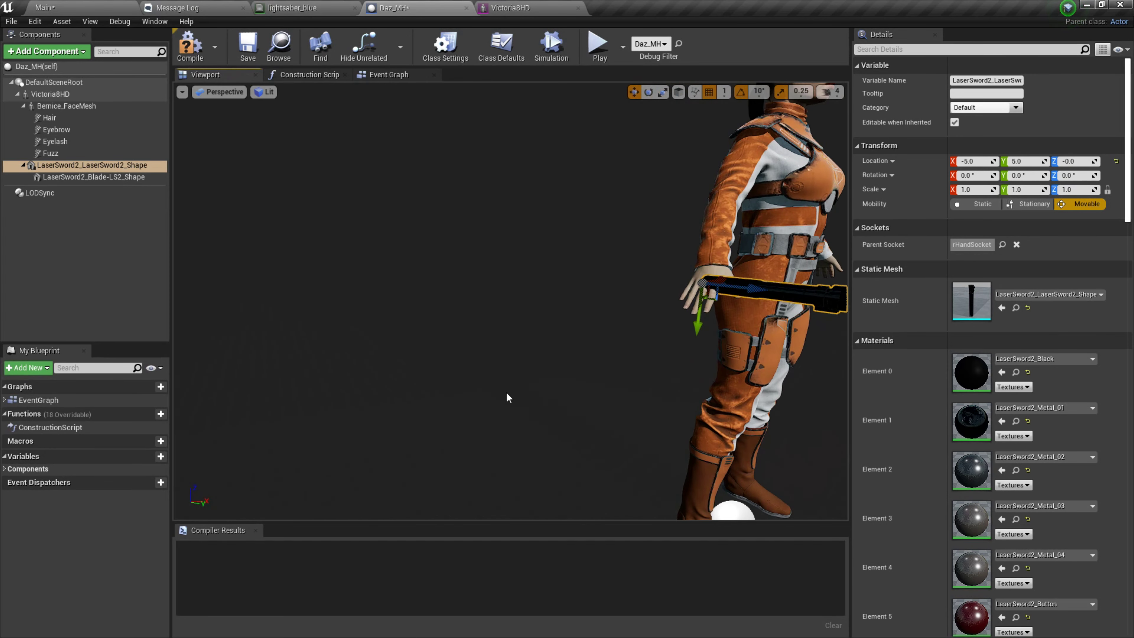
drag(754, 289, 690, 288)
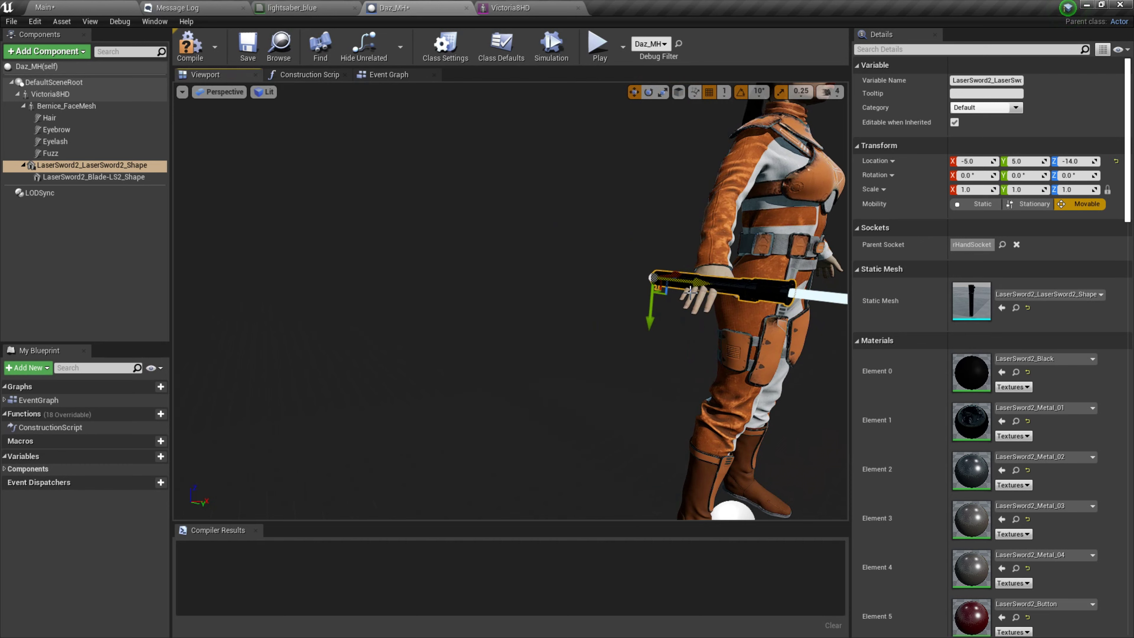
drag(651, 315, 653, 322)
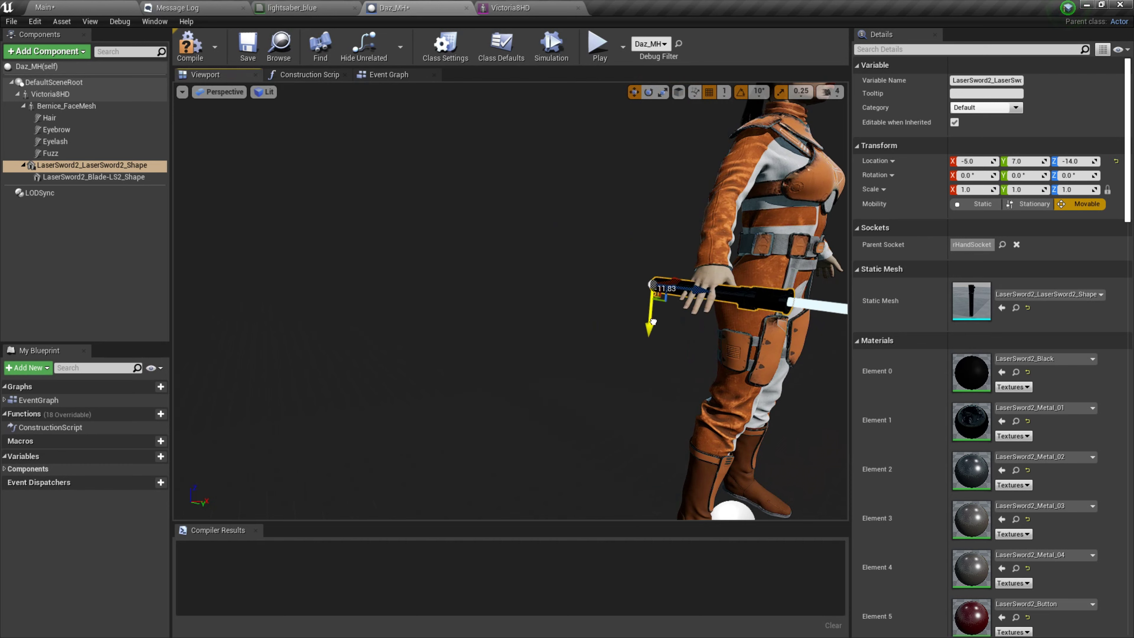
drag(674, 284, 676, 283)
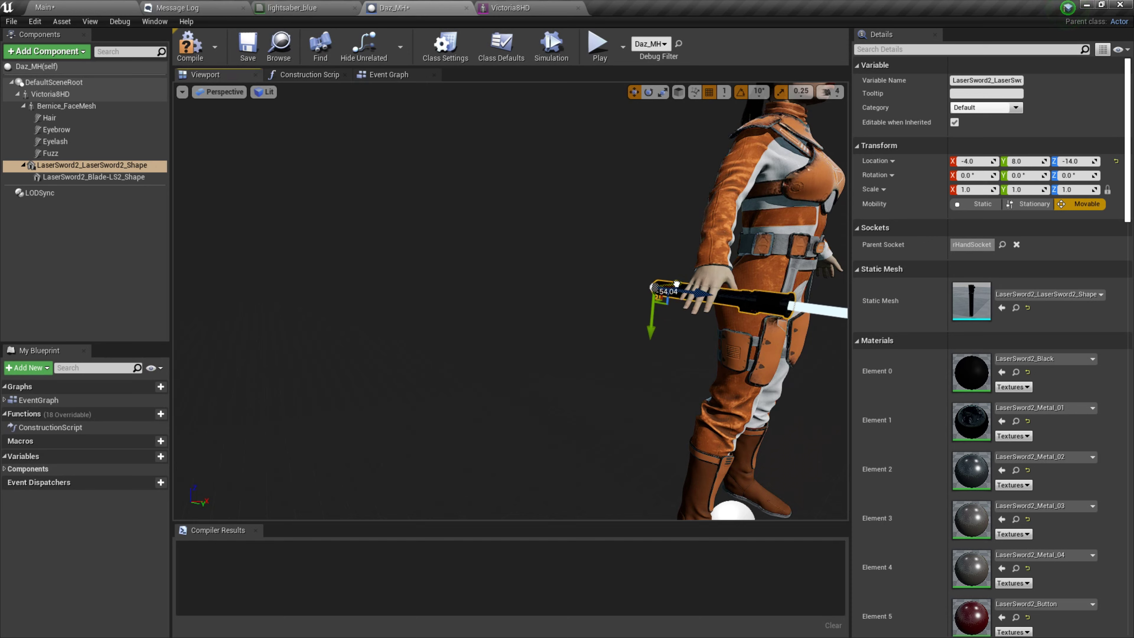
drag(651, 331, 655, 325)
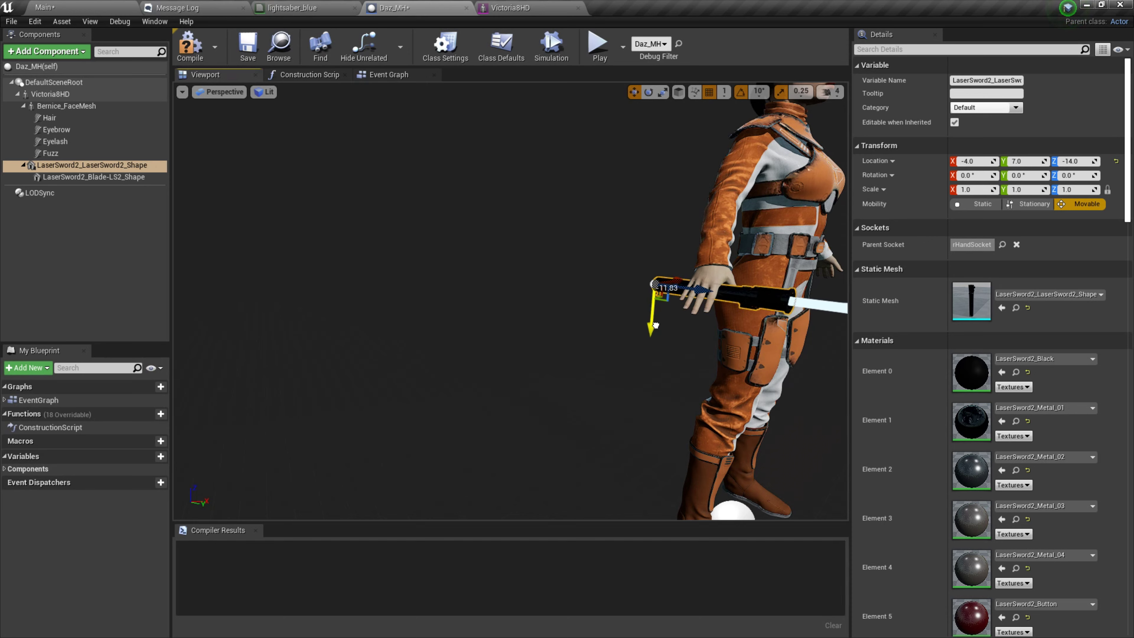
right_drag(584, 365, 634, 365)
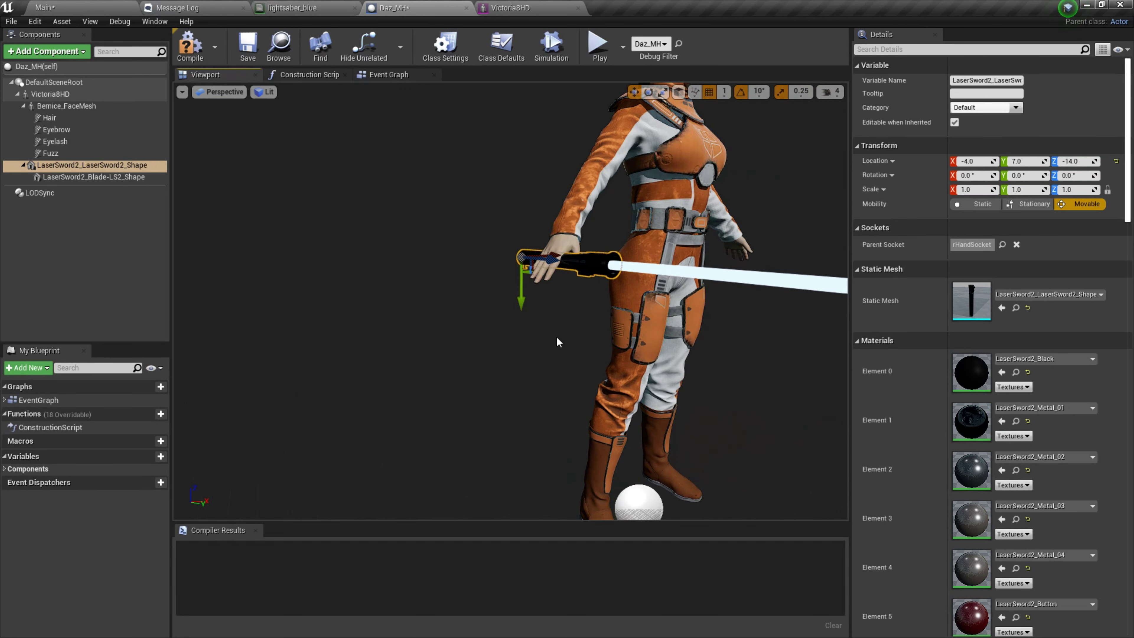
click(193, 40)
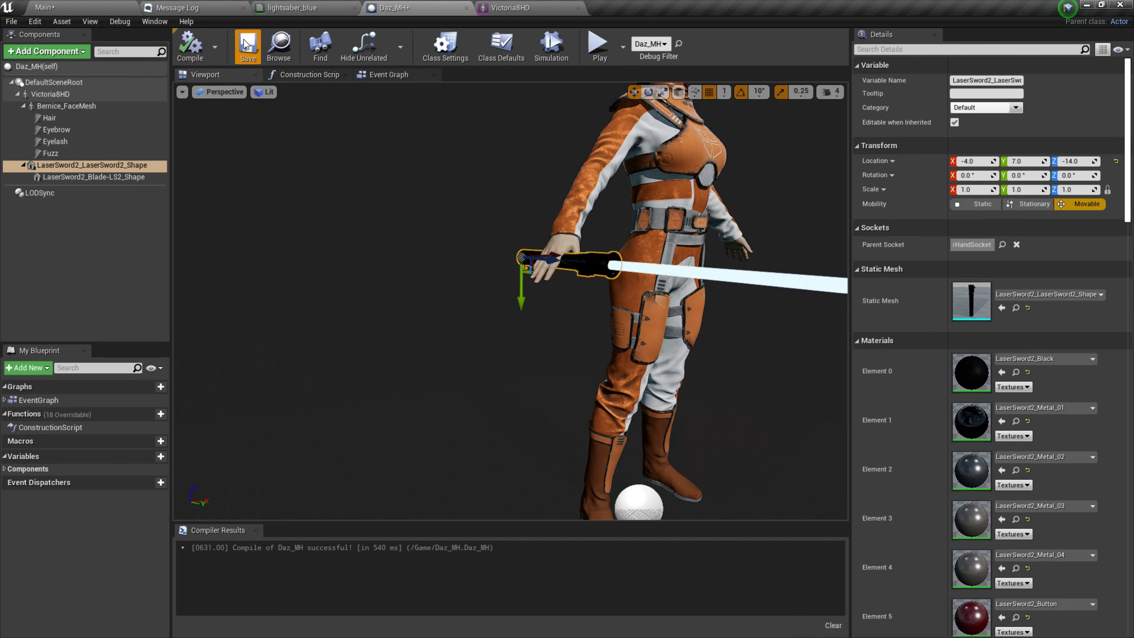
Step: Delete the standalone lightsaber hilt and vertical blade actors from the Main level
click(88, 11)
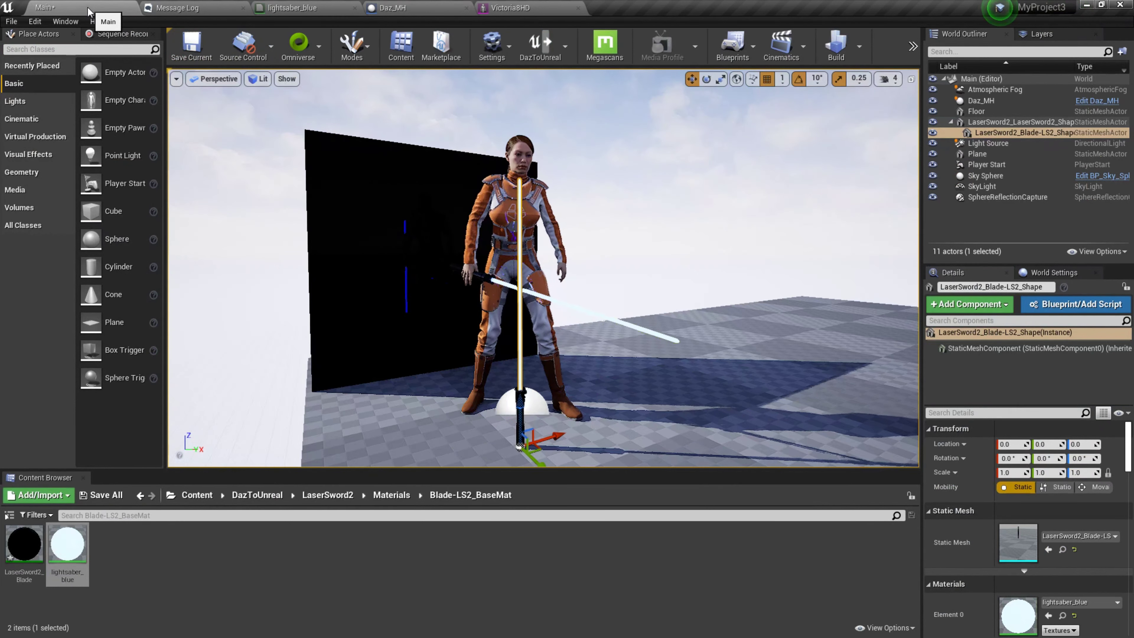
click(1002, 124)
key(Delete)
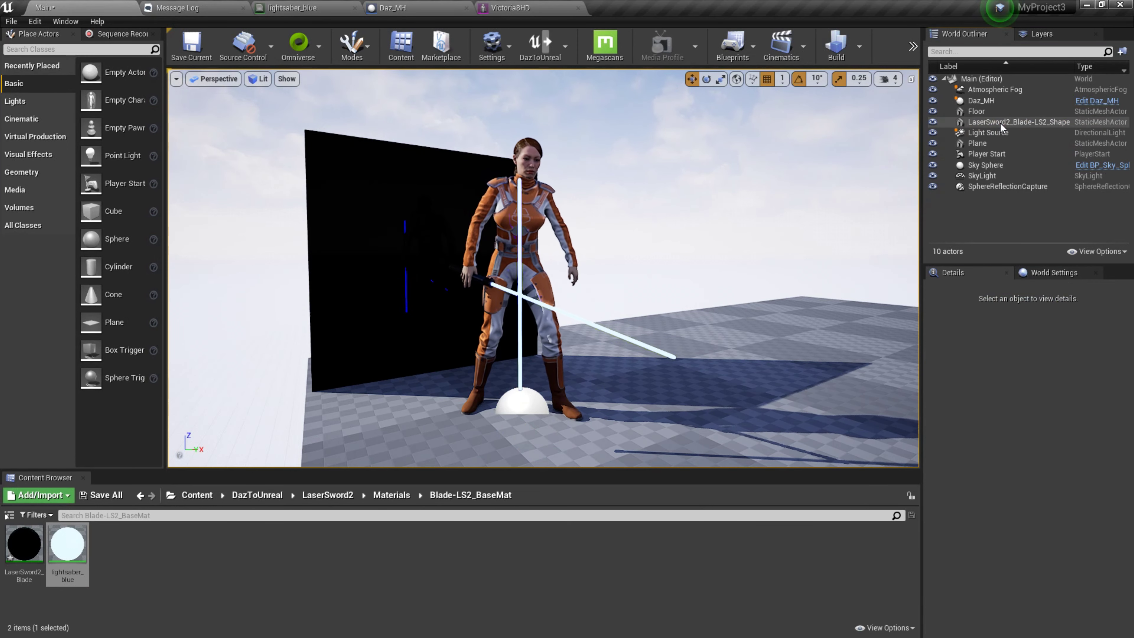
click(519, 192)
key(Delete)
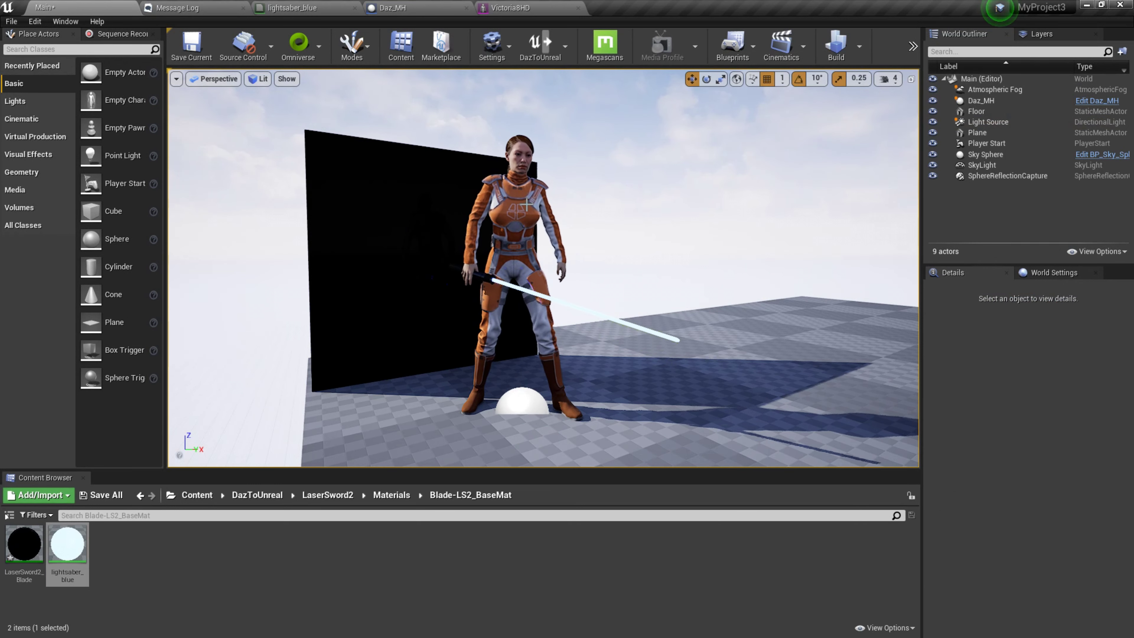
Step: Rotate the Daz_MH character 110° around Z
key(e)
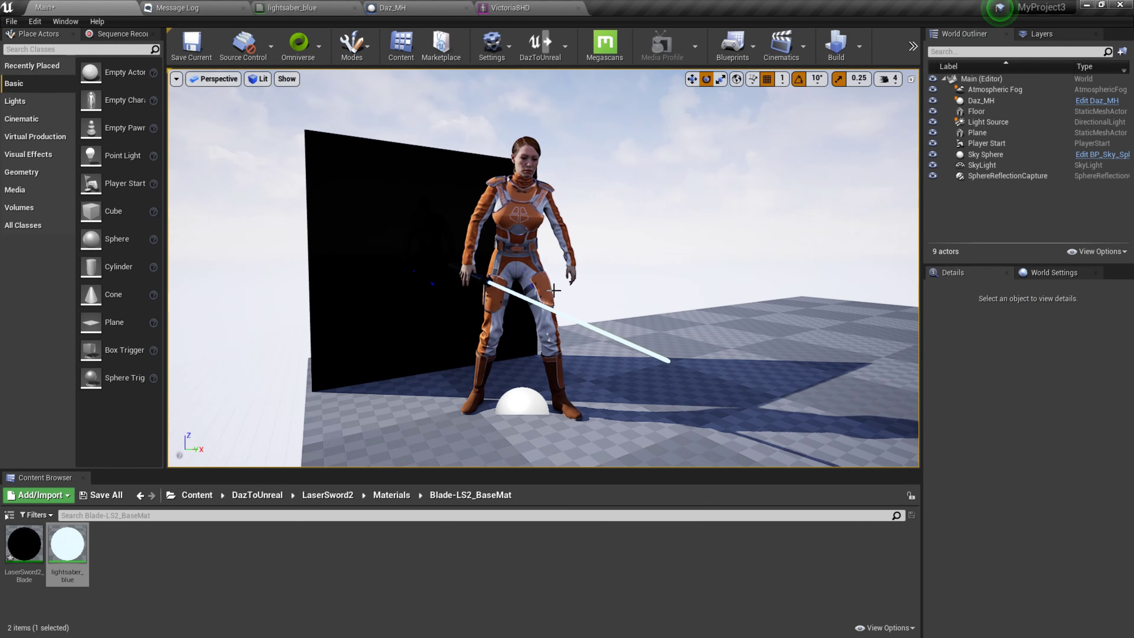
click(554, 389)
mouse_move(513, 447)
mouse_down()
mouse_move(535, 451)
mouse_move(489, 448)
mouse_move(504, 450)
mouse_up()
mouse_move(372, 386)
right_down()
mouse_move(402, 380)
mouse_move(427, 406)
right_up()
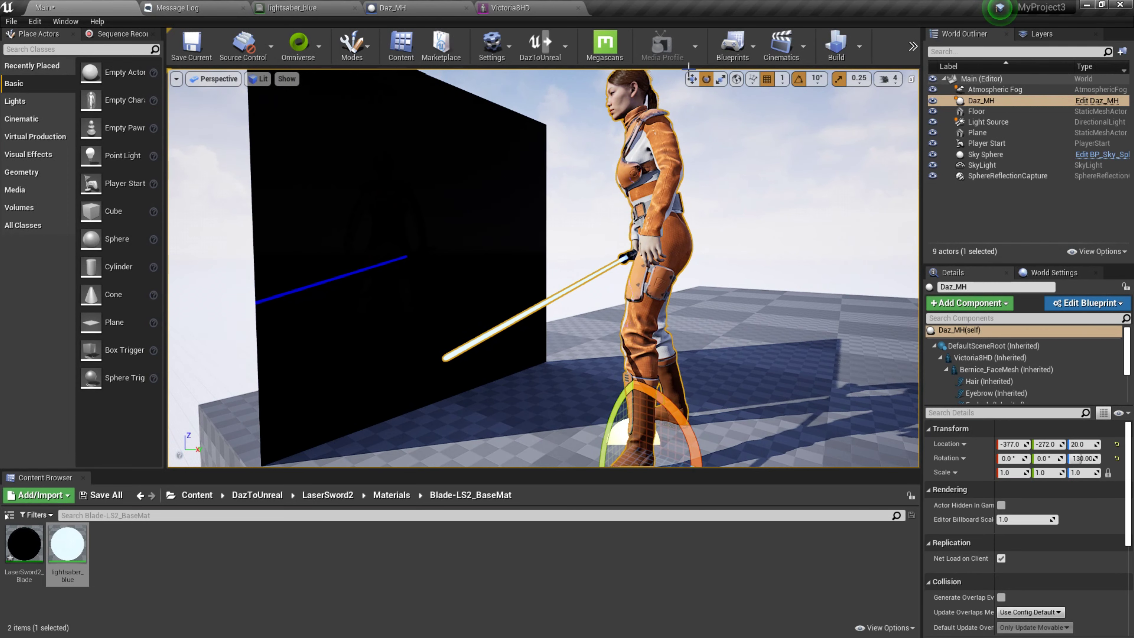
Step: Move Daz_MH toward the black backdrop to Y -308
click(691, 79)
right_drag(590, 365, 661, 452)
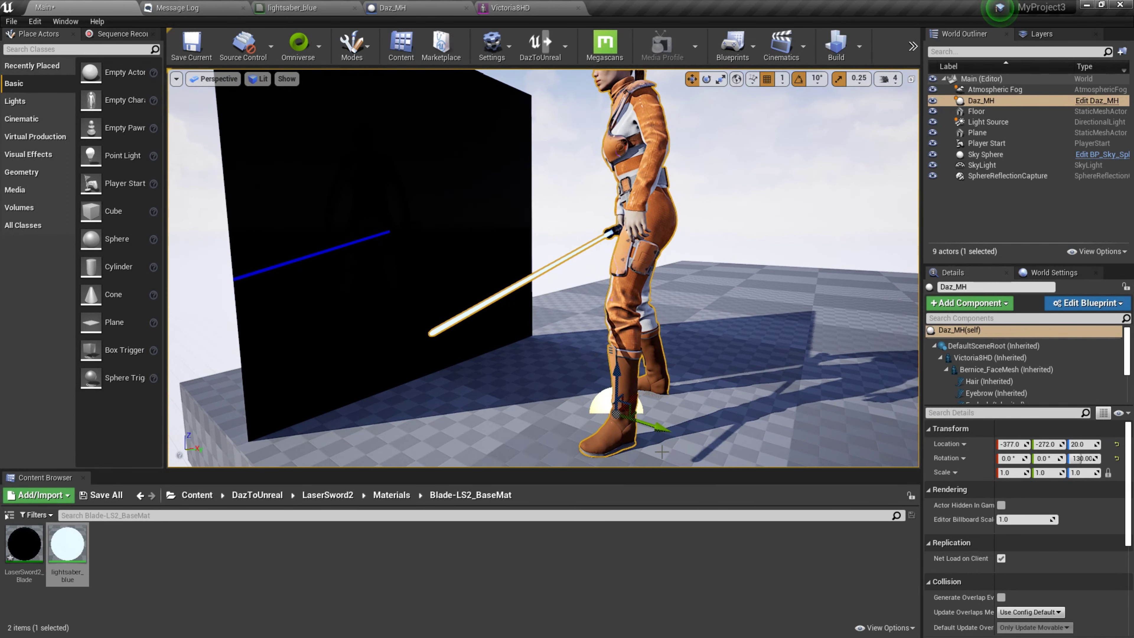
drag(660, 428, 591, 406)
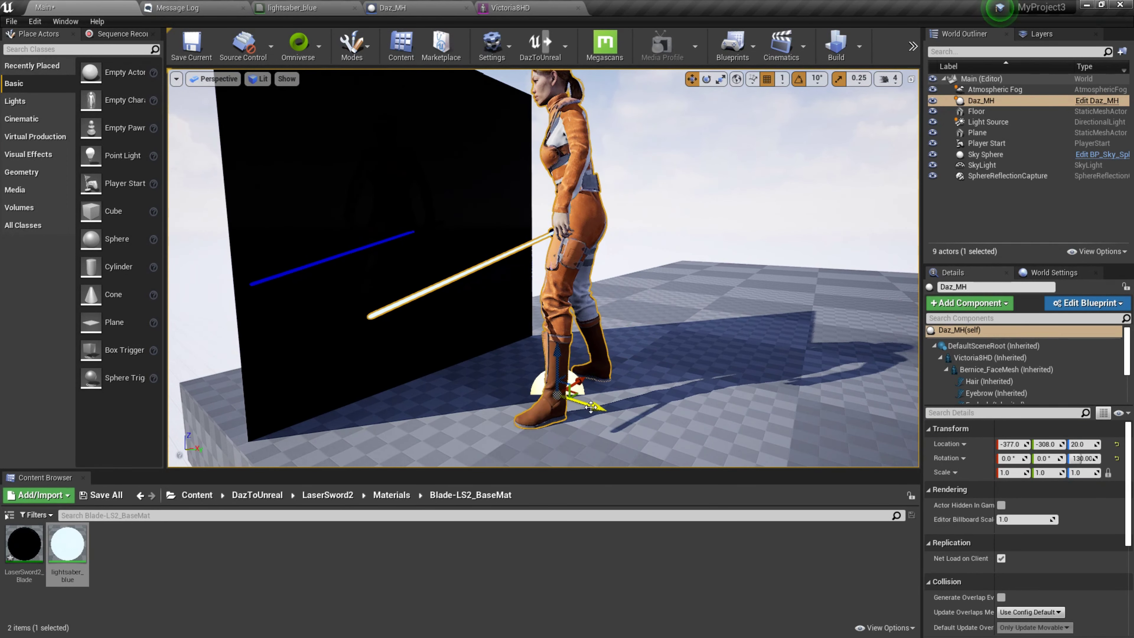
right_drag(455, 373, 450, 365)
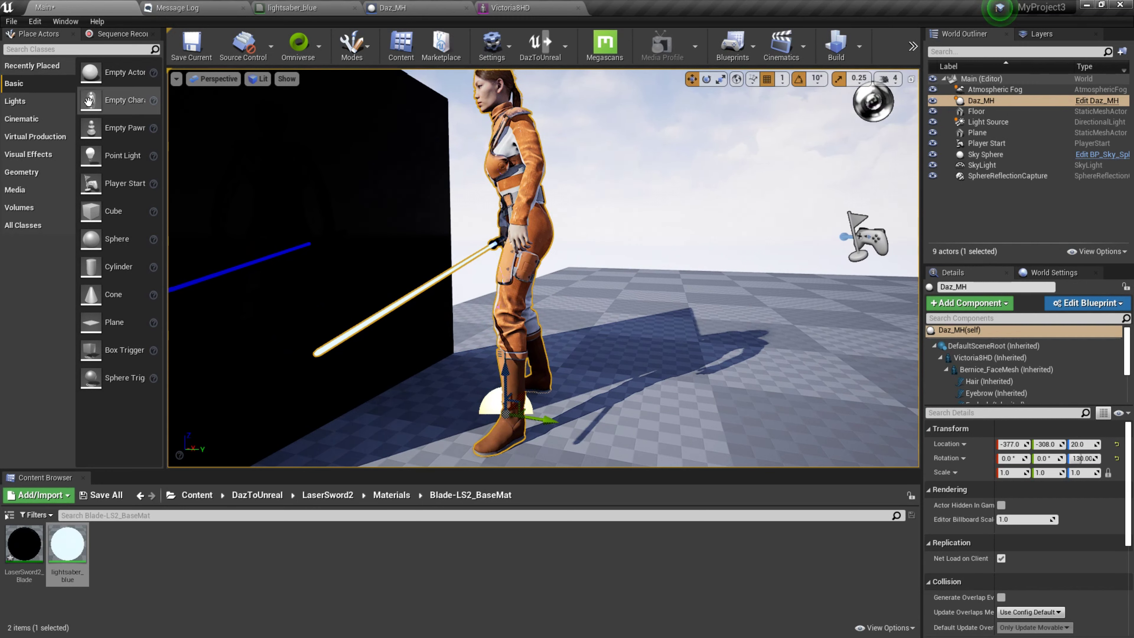
Step: Show the Cinematic actors, including Cine Camera Actor, in Place Actors
click(219, 79)
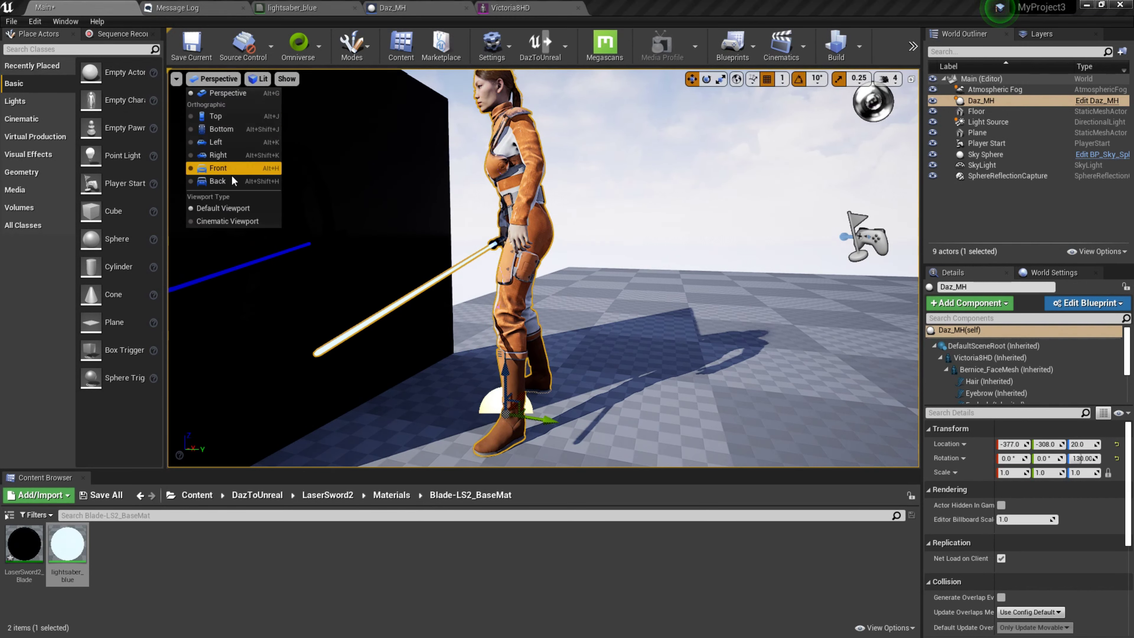
click(215, 80)
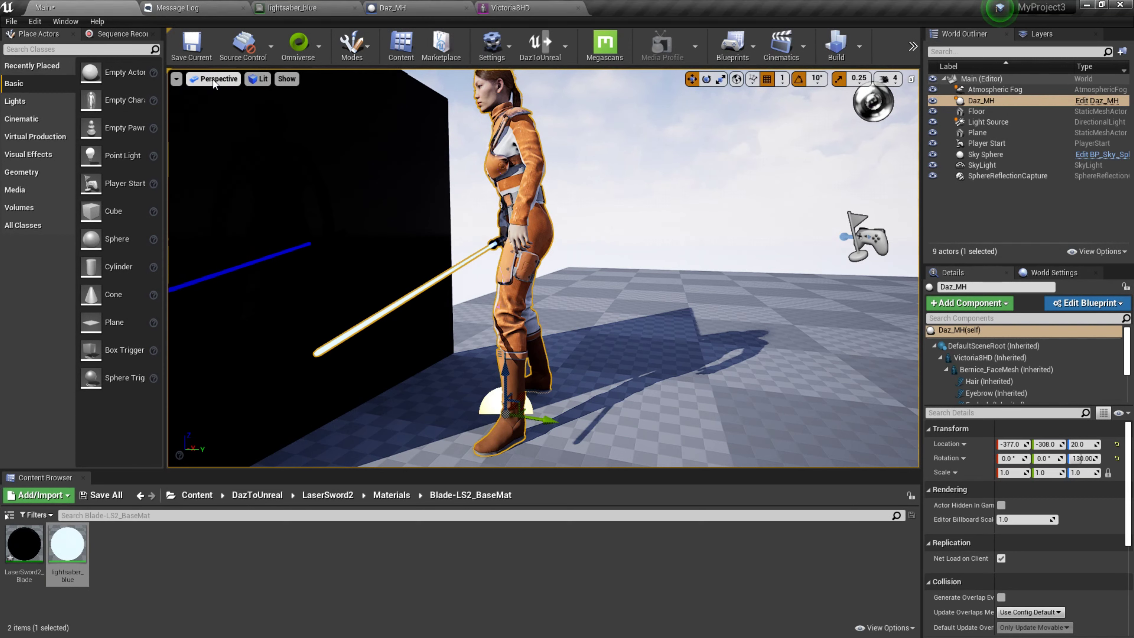
click(23, 122)
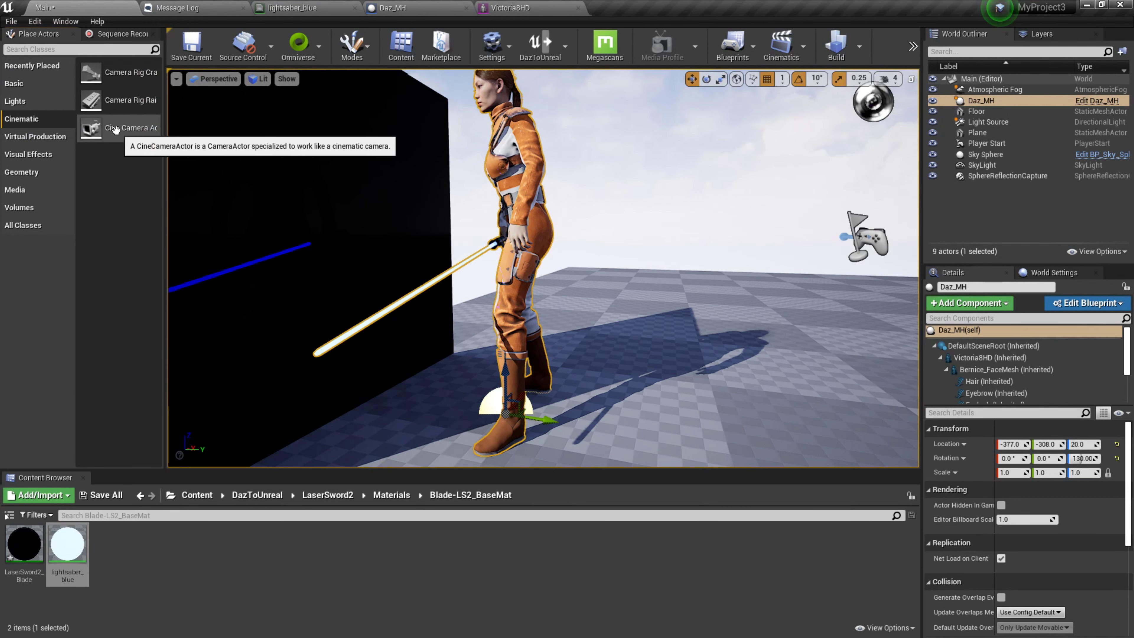
Step: Place a Cine Camera Actor near the character at about -503, -297, 109
mouse_move(116, 129)
mouse_down()
mouse_move(576, 411)
mouse_move(574, 144)
mouse_up()
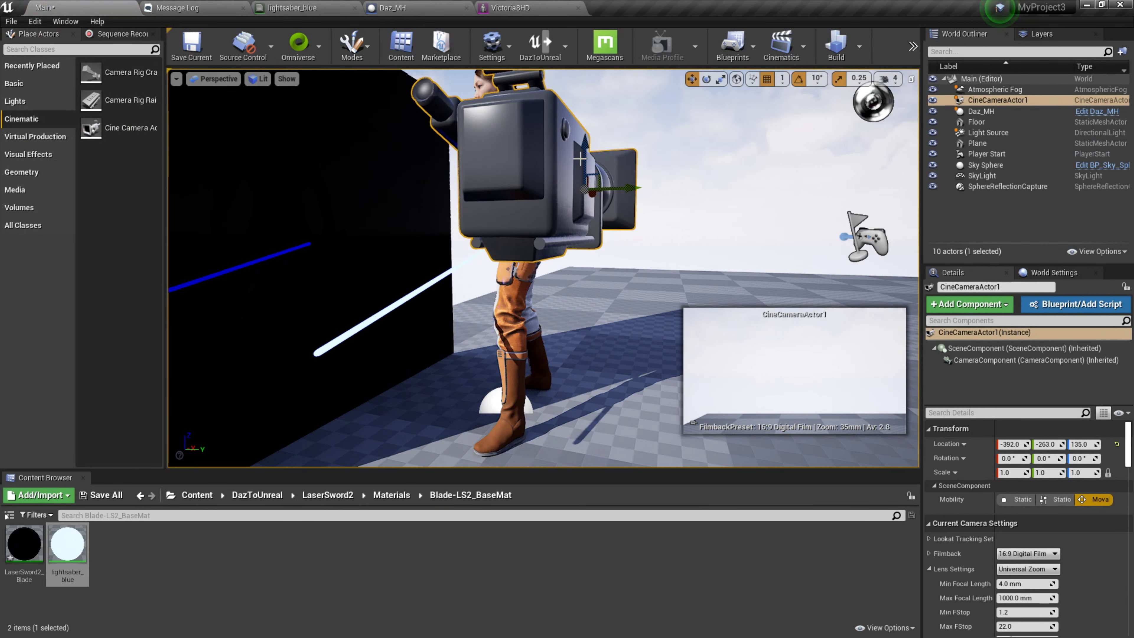
drag(590, 198, 453, 163)
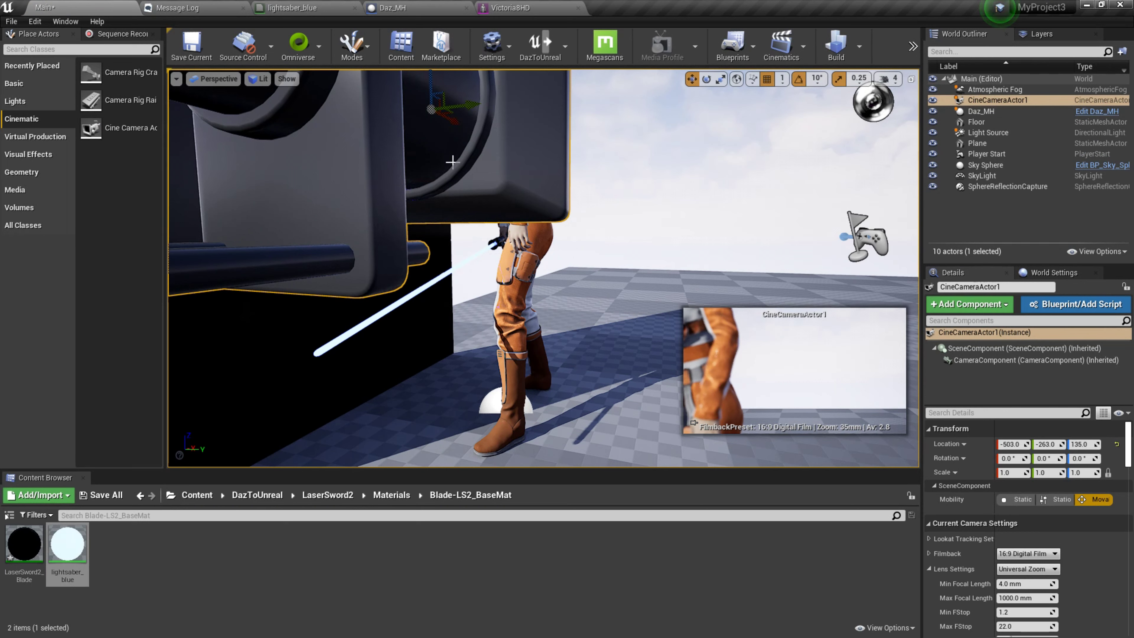
drag(470, 106, 265, 97)
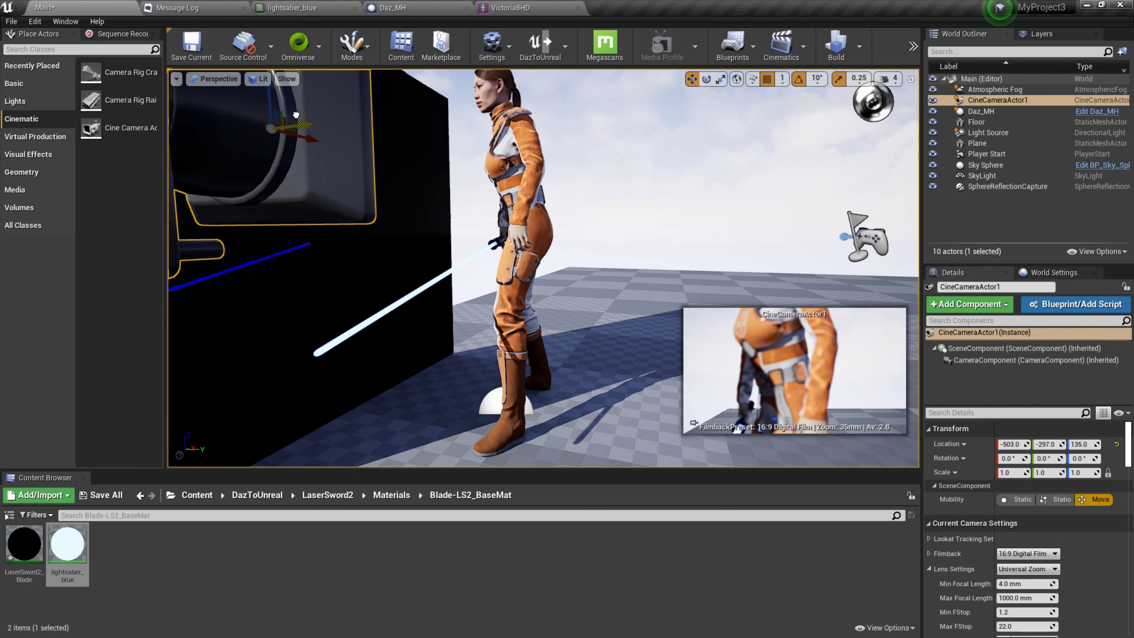
drag(267, 96, 271, 242)
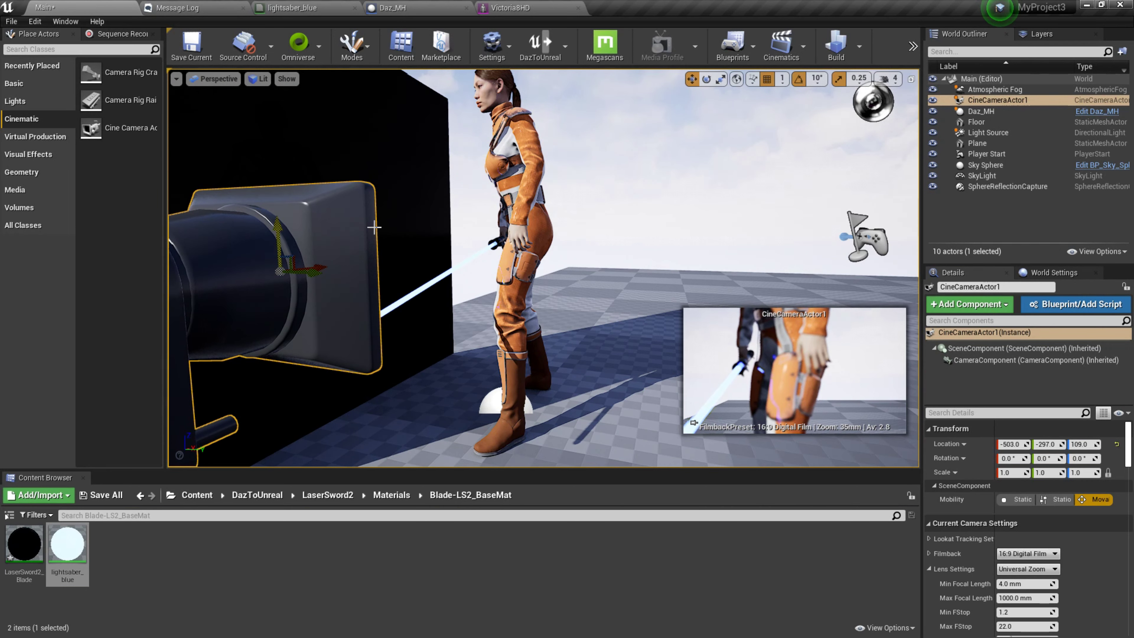
Step: Pilot CineCameraActor1 and reframe the shot through its lens
click(217, 78)
click(239, 208)
mouse_move(506, 246)
mouse_down()
mouse_move(447, 290)
mouse_move(460, 340)
mouse_up()
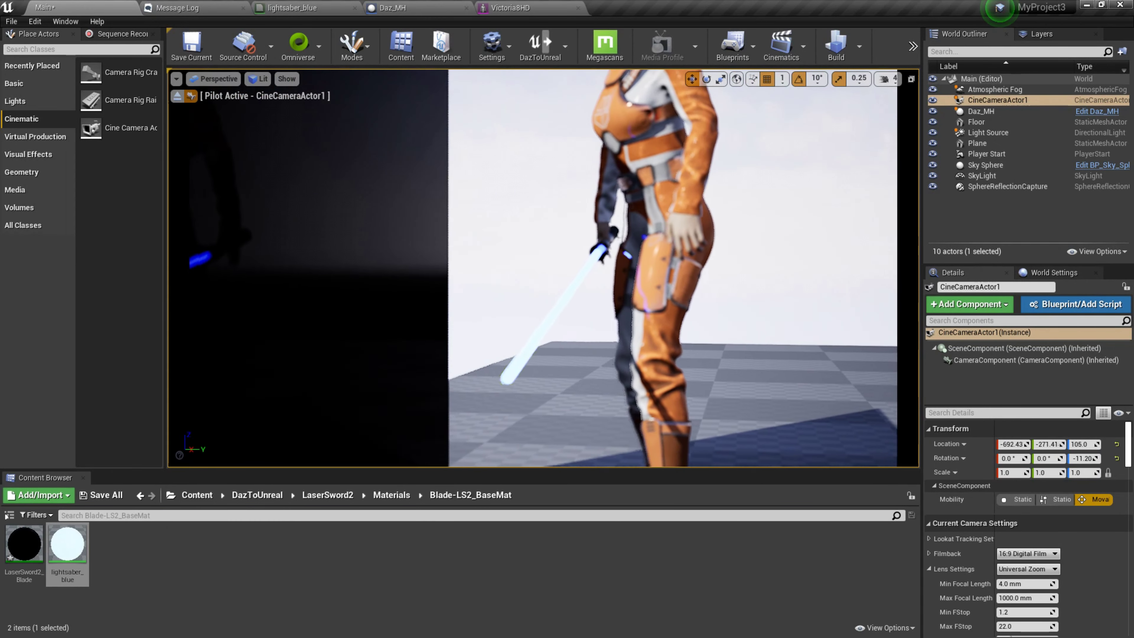
Step: Tilt the piloted camera up toward the woman's face
middle_drag(524, 240, 540, 232)
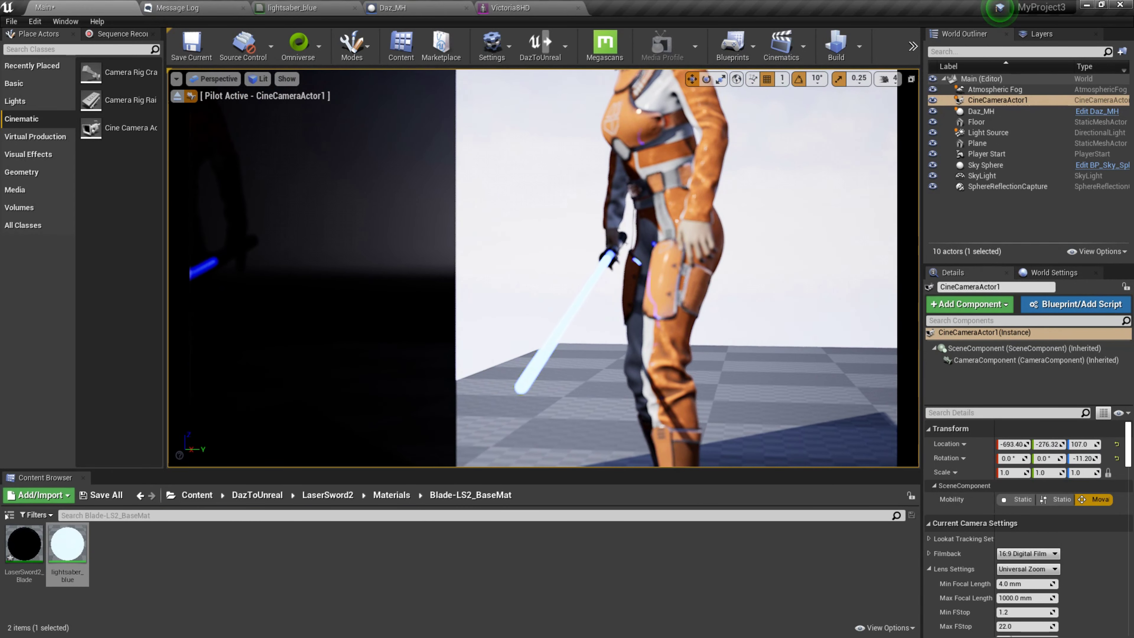
right_drag(540, 232, 547, 209)
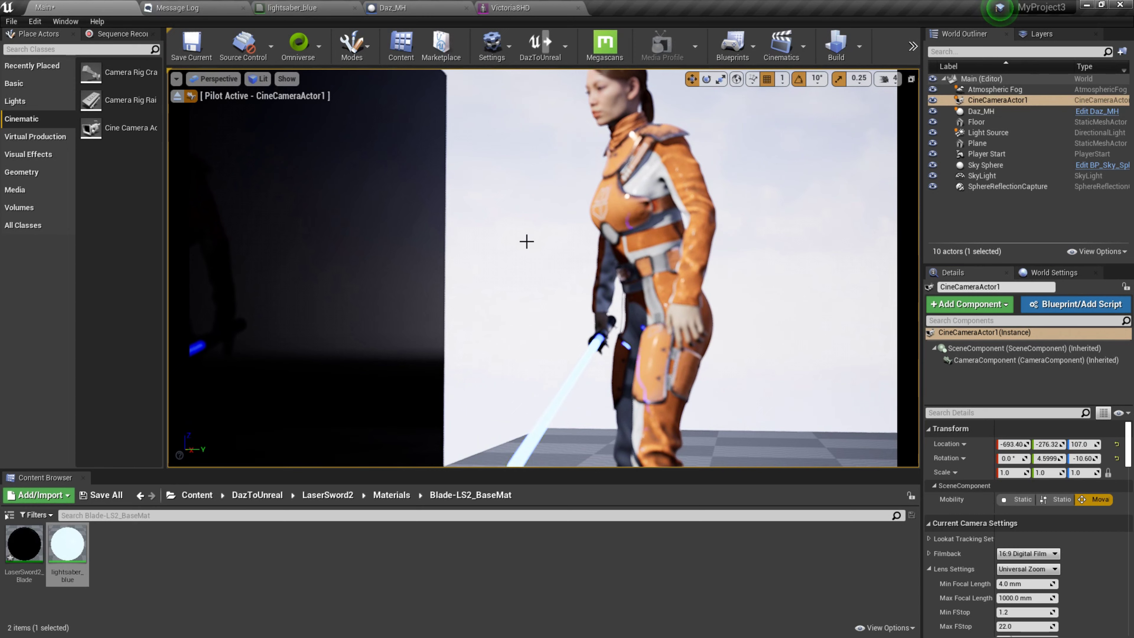
right_drag(547, 210, 546, 199)
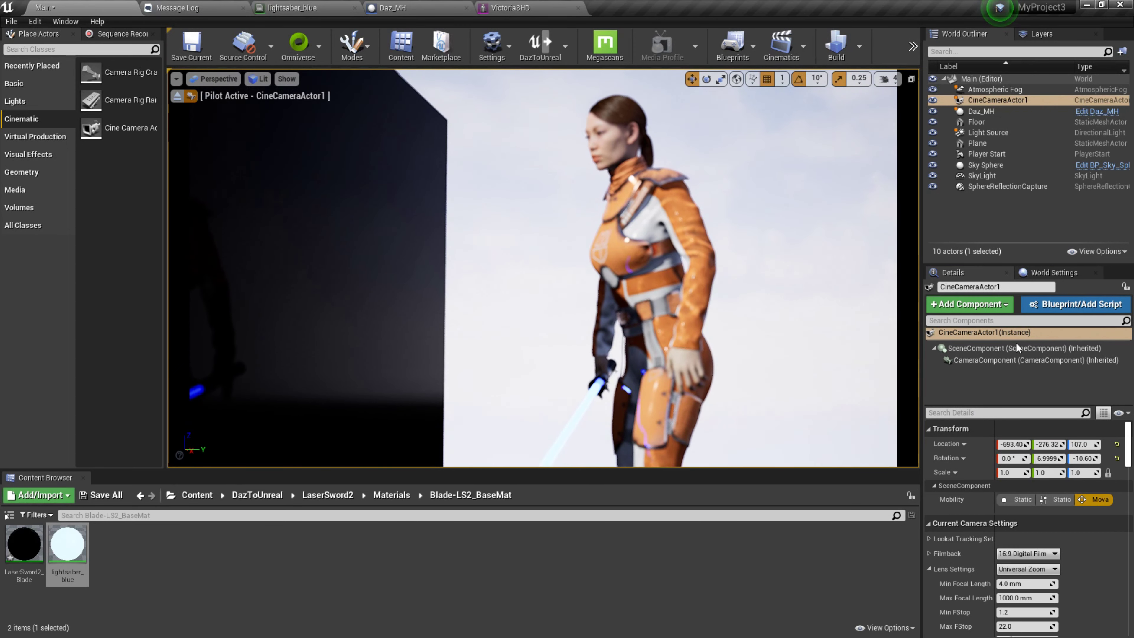
Step: Set Manual Focus Distance to about 324 using the debug focus plane, then frame her closer
scroll(958, 566, down, 2)
scroll(959, 566, down, 3)
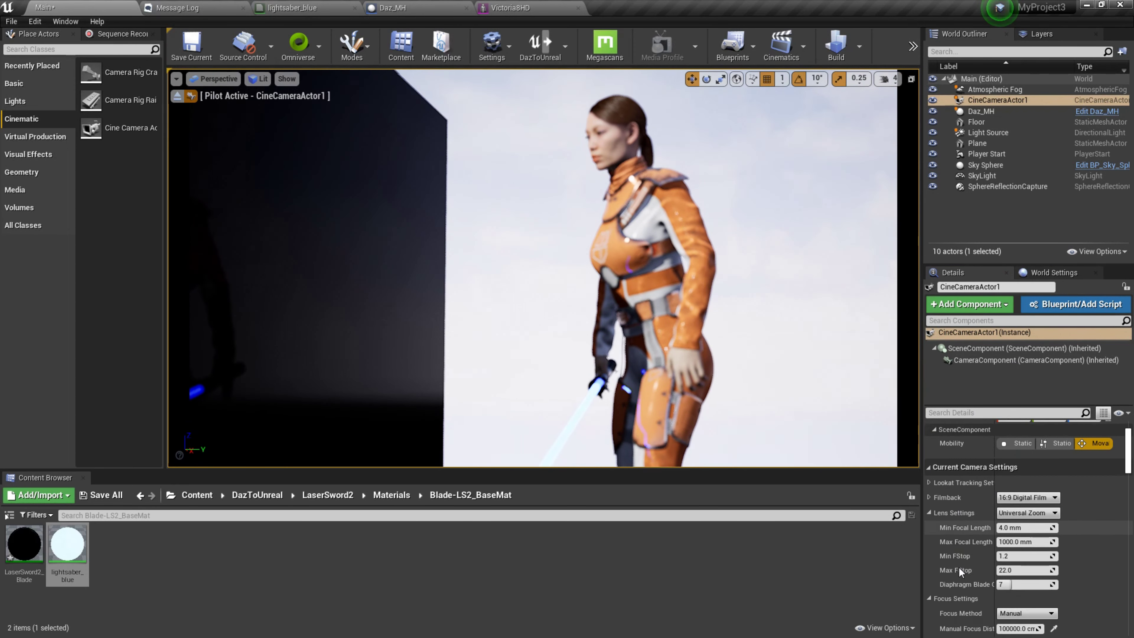
scroll(959, 566, down, 2)
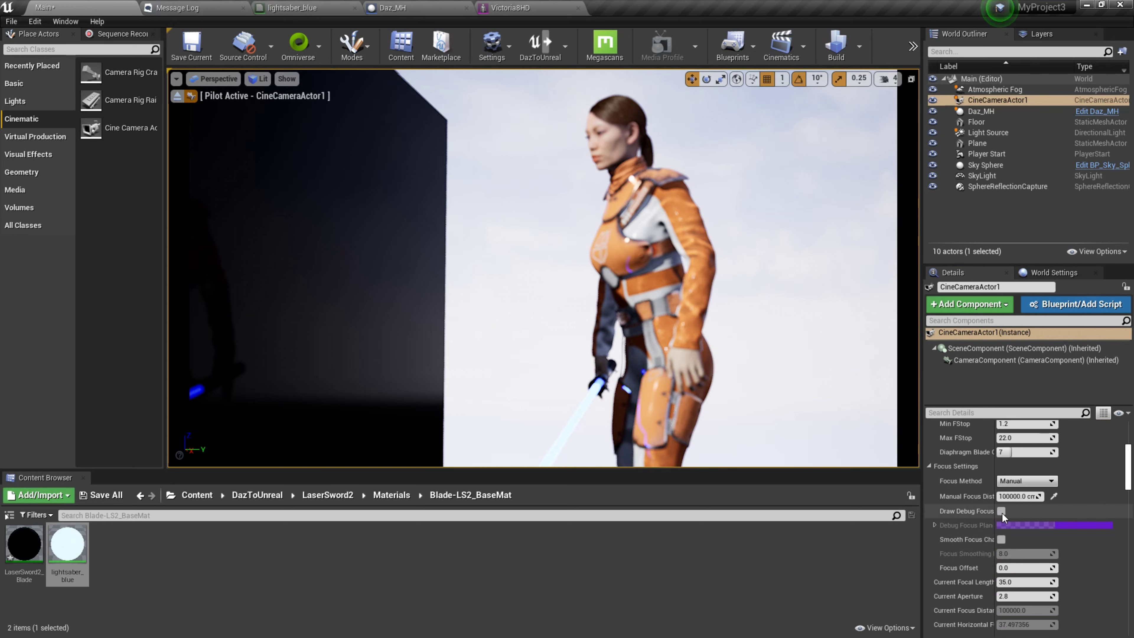
click(1001, 512)
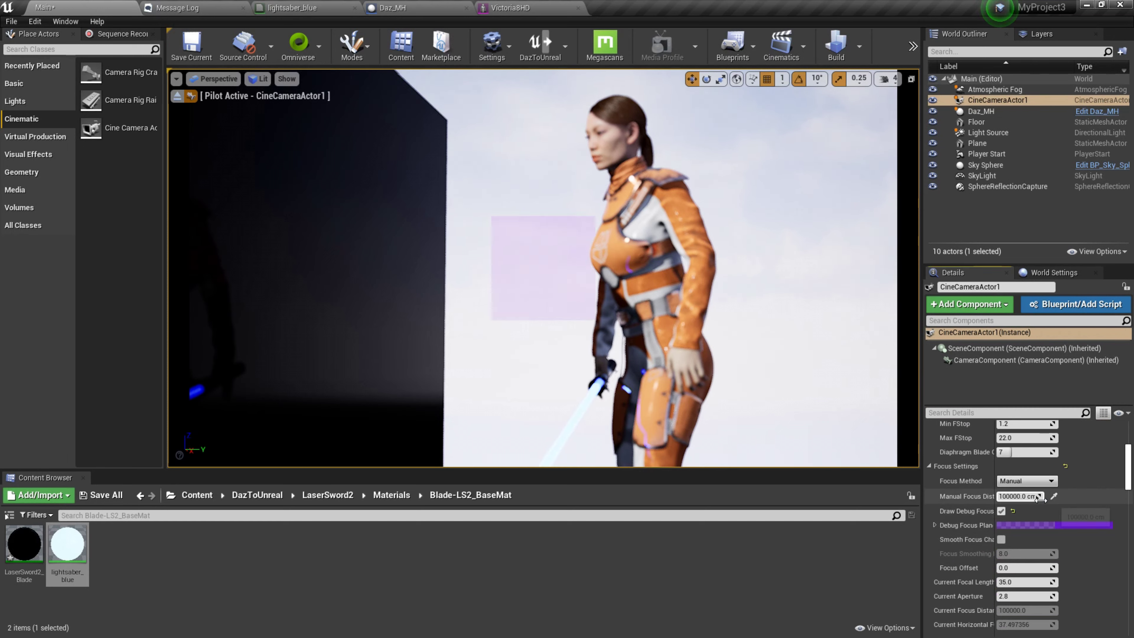
drag(1040, 498, 1013, 498)
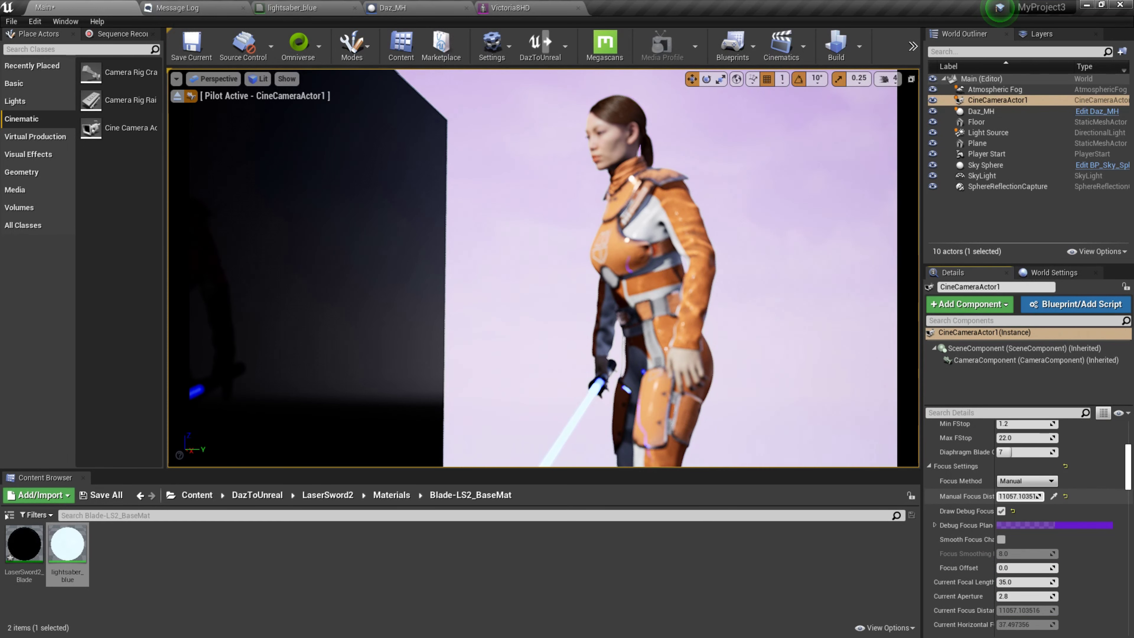
drag(1020, 496, 989, 496)
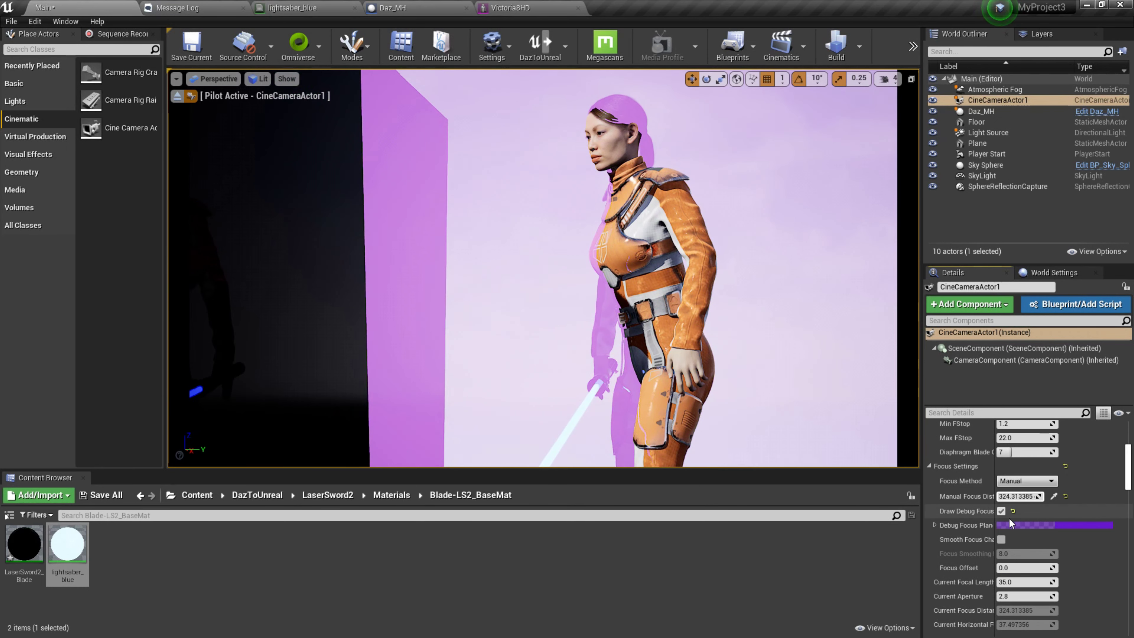
click(1001, 512)
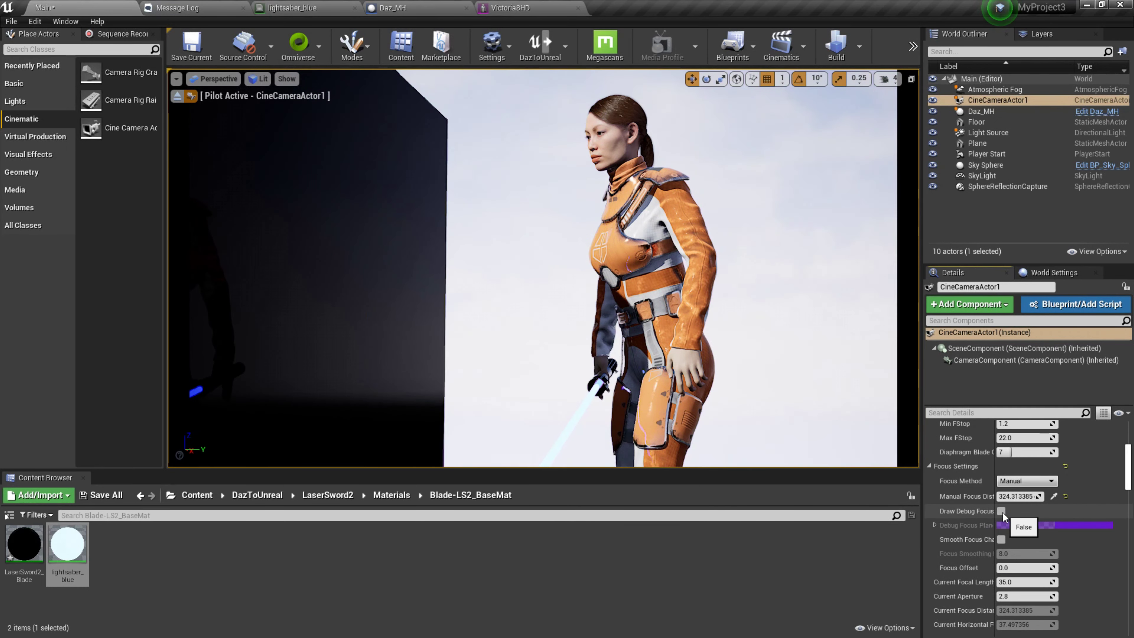
right_drag(536, 268, 518, 297)
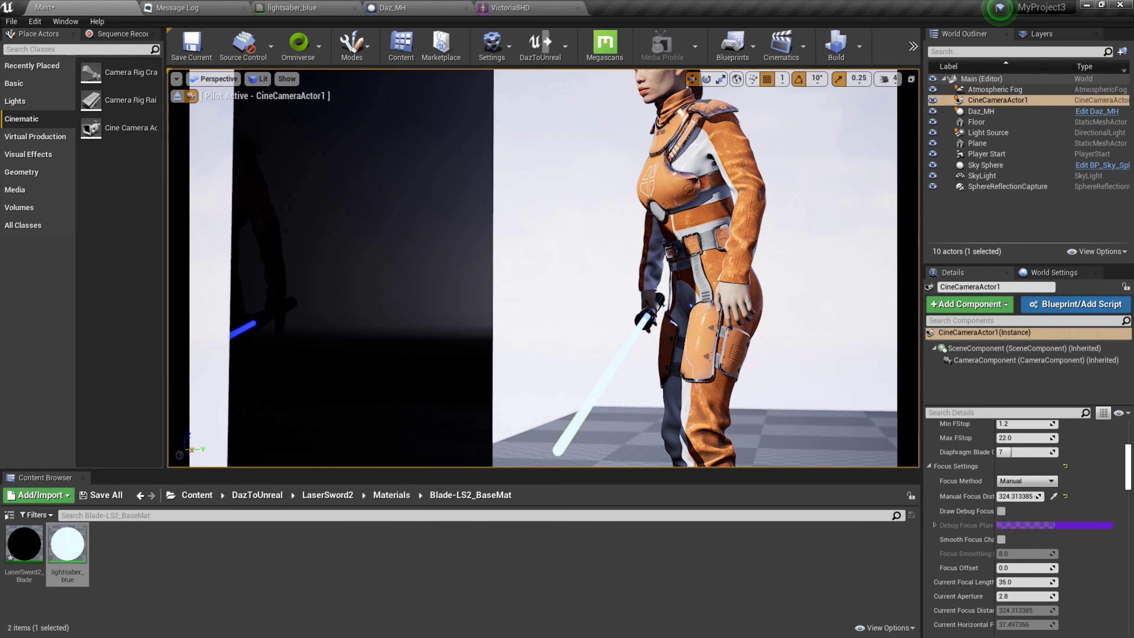
right_drag(601, 358, 620, 355)
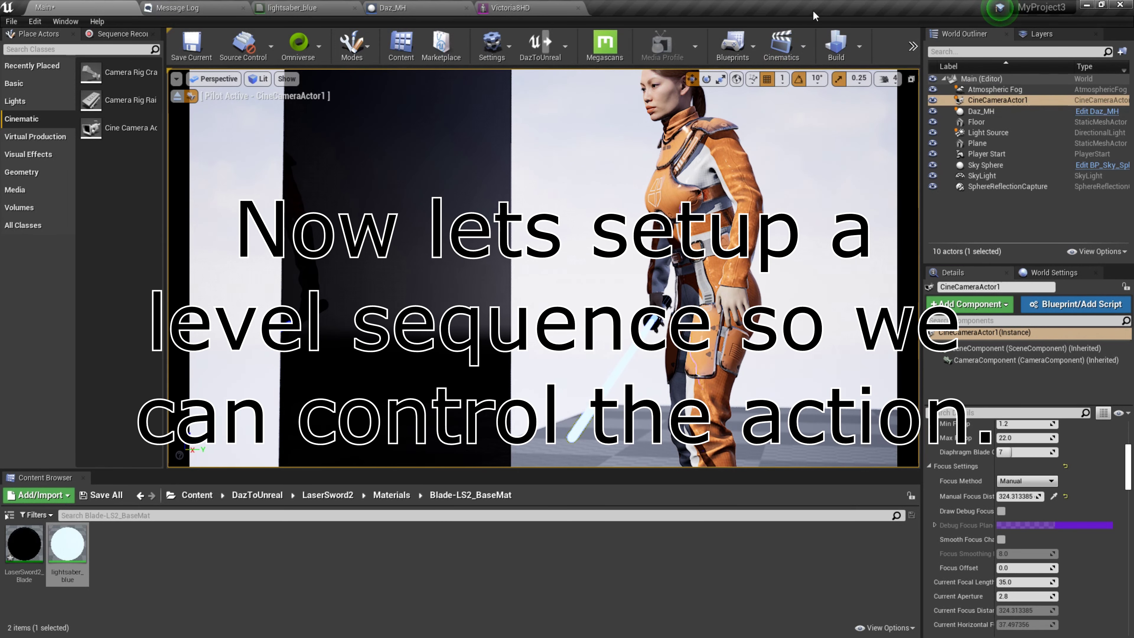
Step: Create a level sequence saved as NewLevelSequence, select Daz_MH, and position the Sequencer window
click(802, 47)
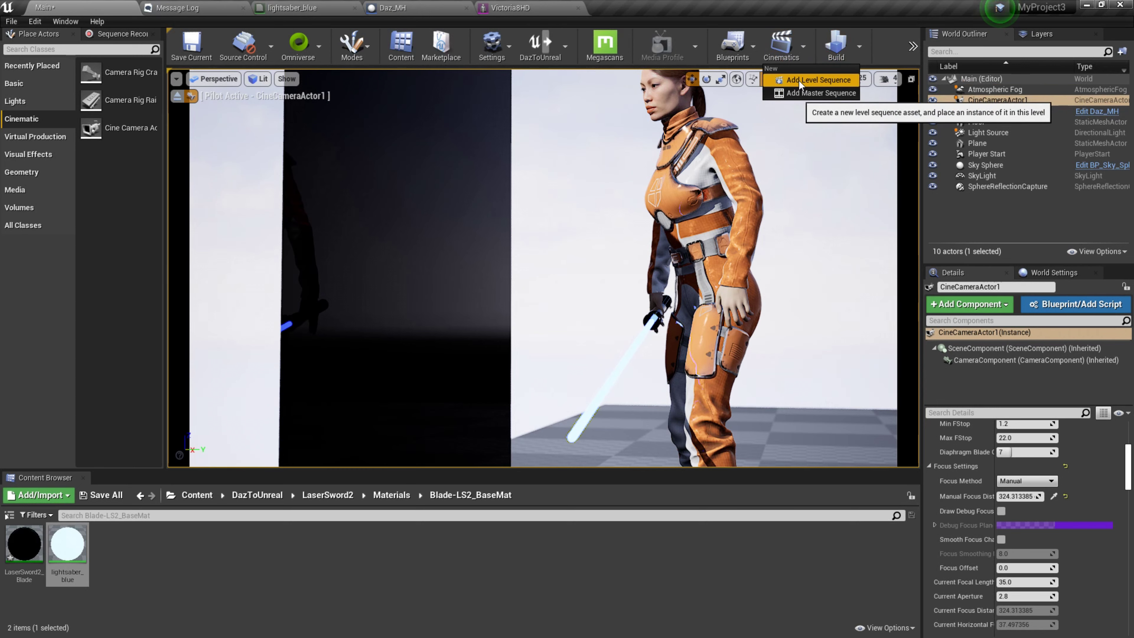
click(799, 81)
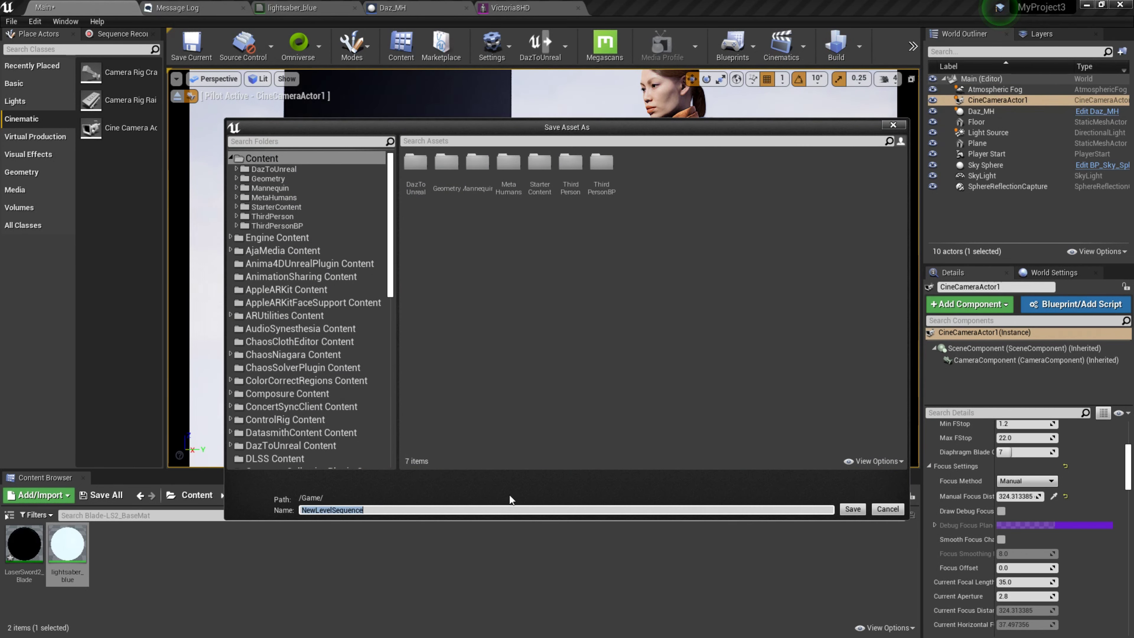
click(849, 508)
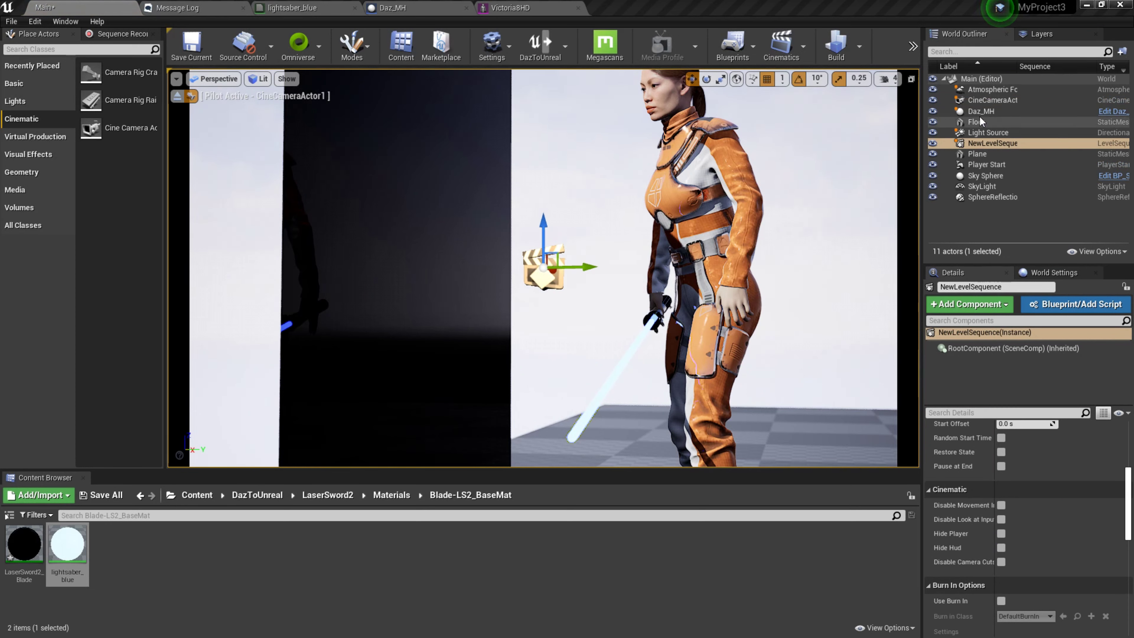
click(977, 112)
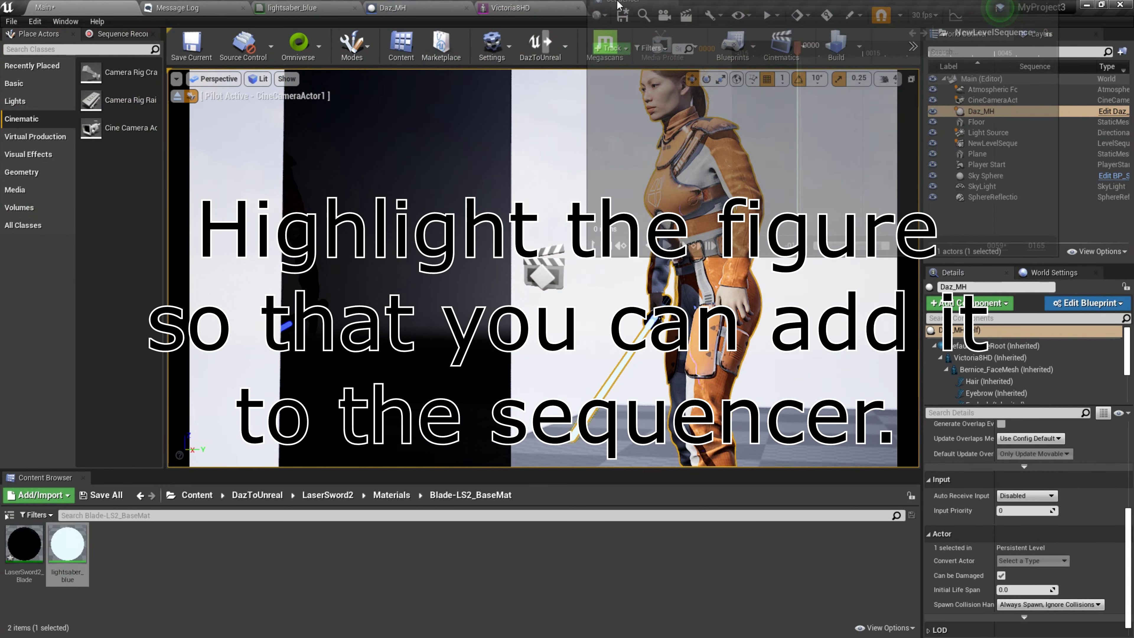
drag(385, 5, 451, 30)
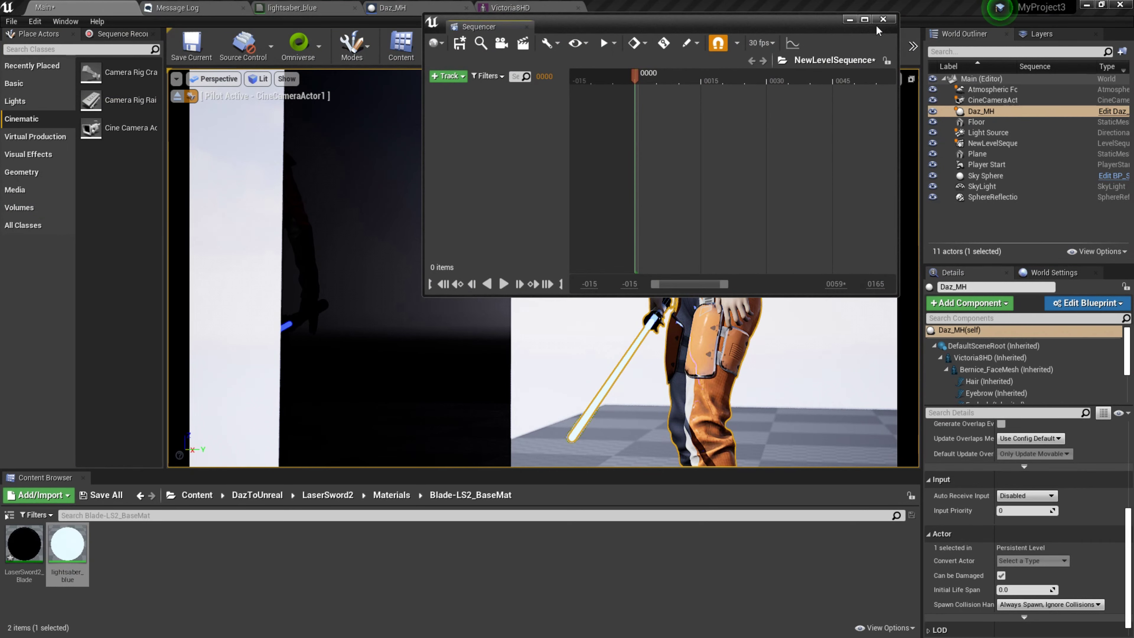
Step: Maximize Sequencer and add the Daz_MH actor to the sequence
click(864, 19)
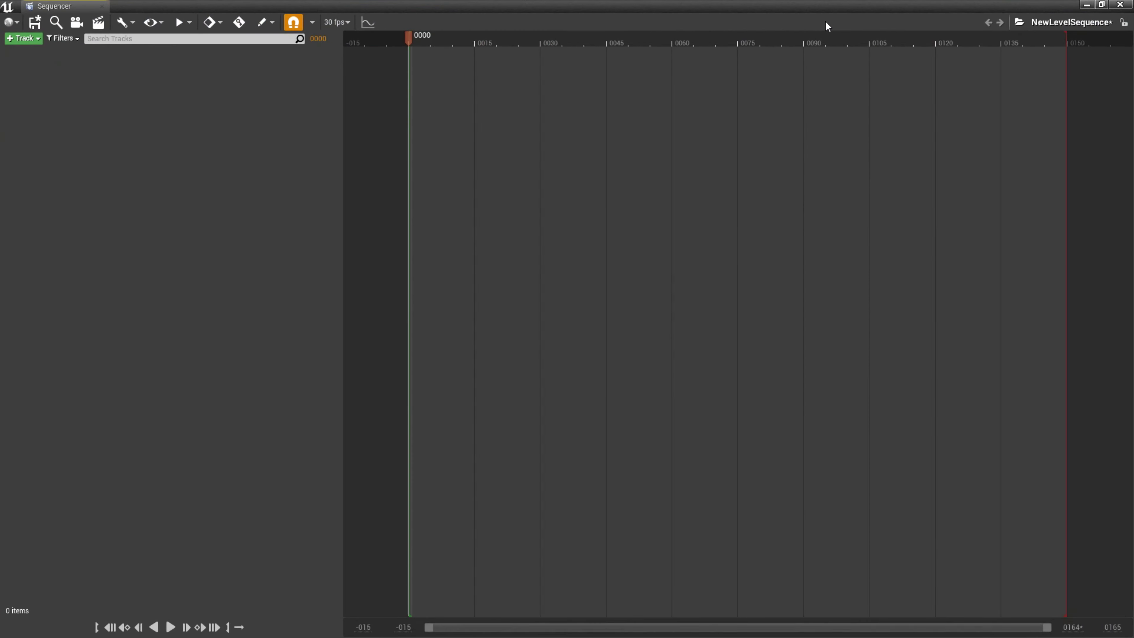
click(24, 41)
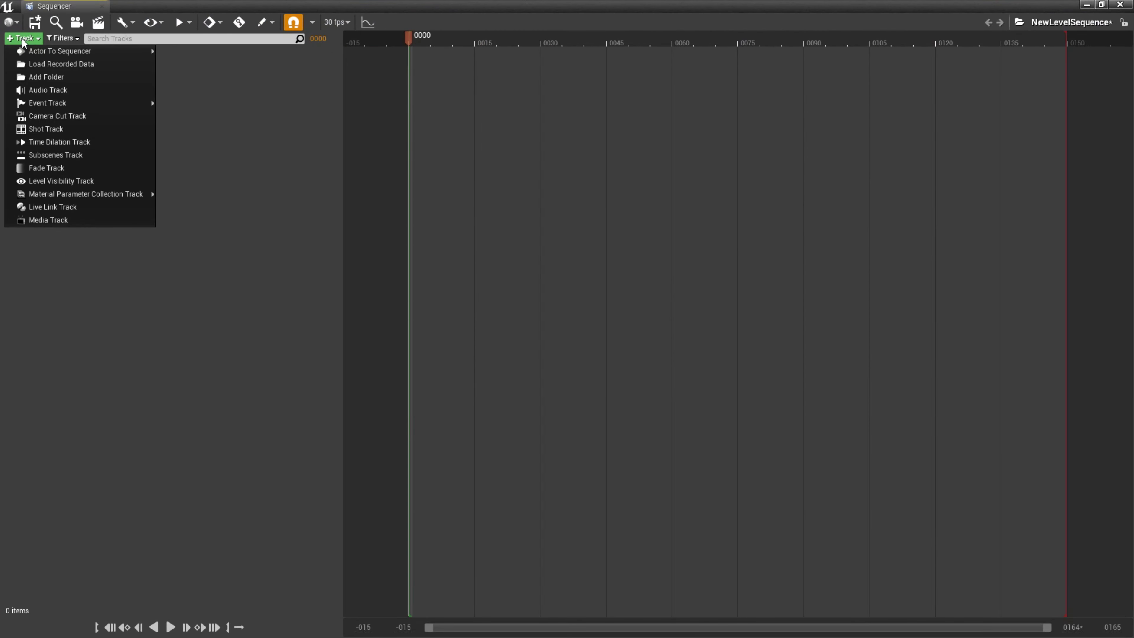
mouse_move(49, 54)
click(198, 55)
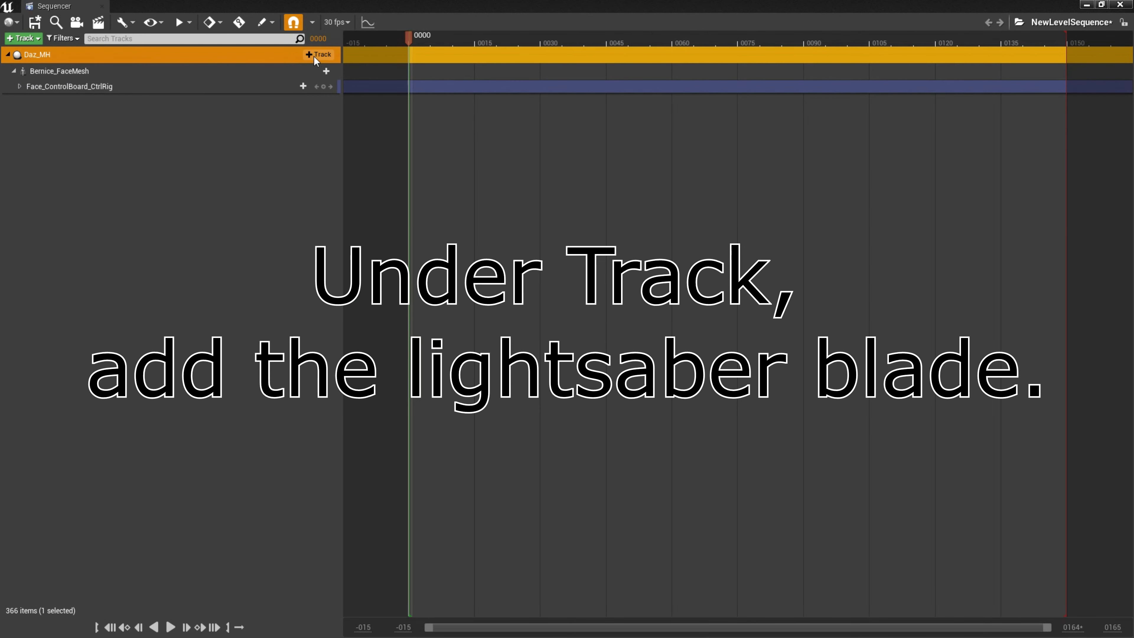
Step: Add LaserSword2_Blade-LS2_Shape with a Transform track, expand its Scale channels, and redock Sequencer
click(321, 55)
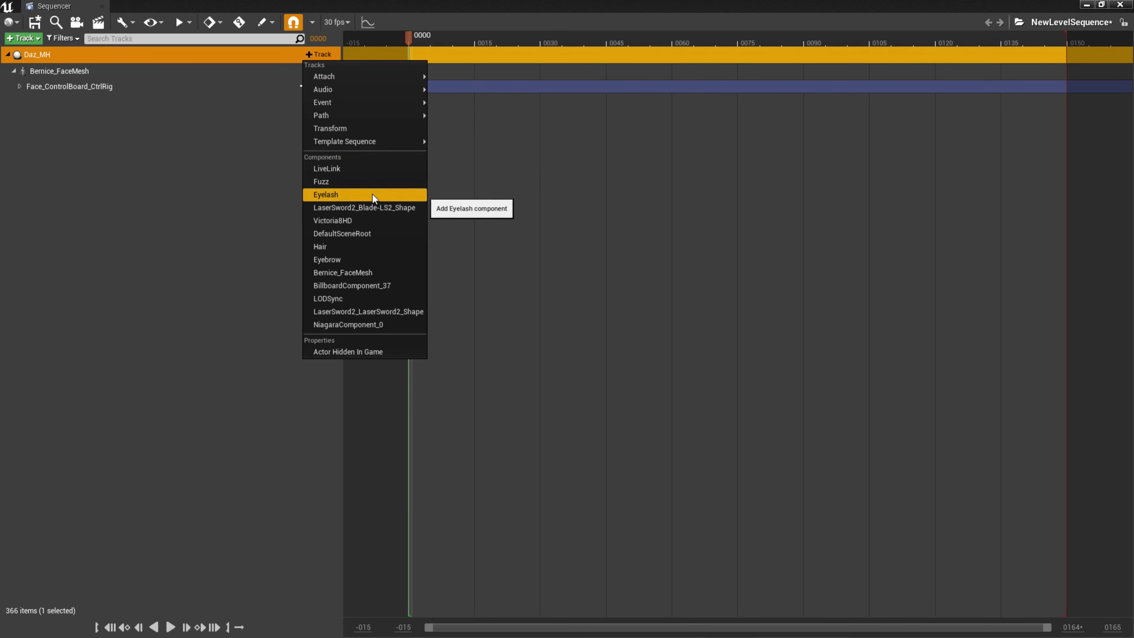
click(365, 209)
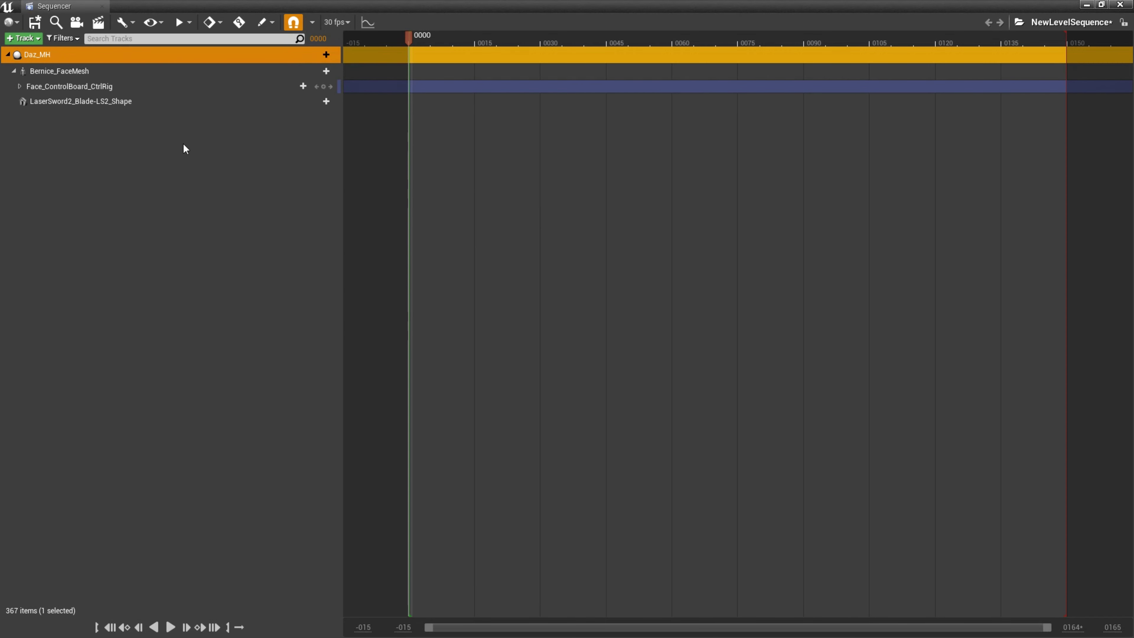
click(322, 102)
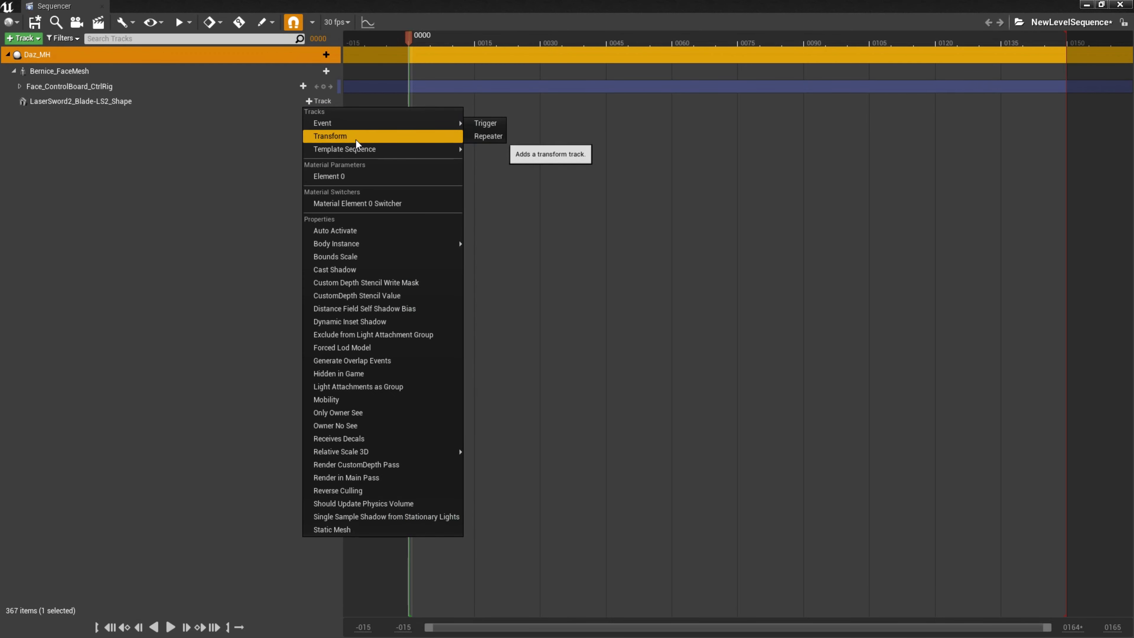
click(334, 137)
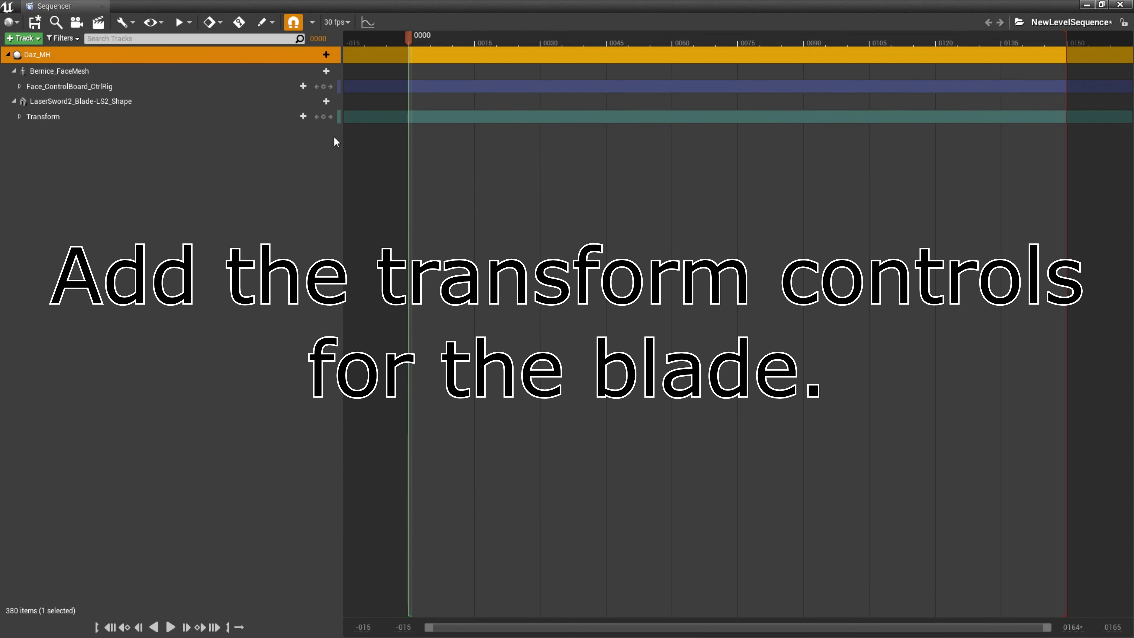
click(20, 117)
click(26, 151)
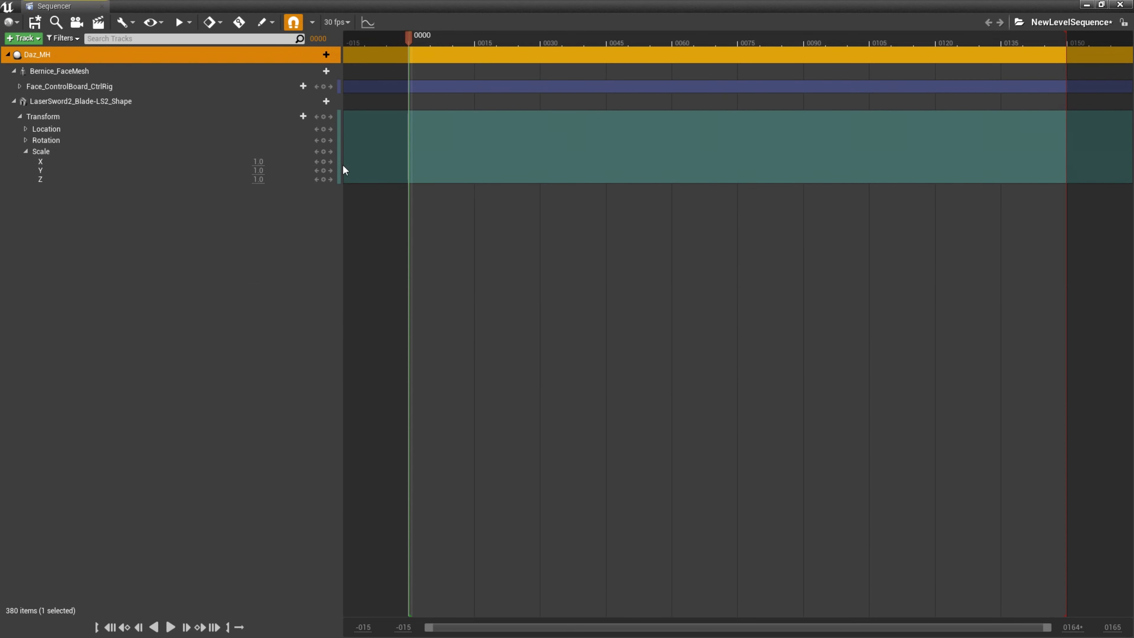
click(22, 40)
click(21, 40)
drag(47, 12, 241, 487)
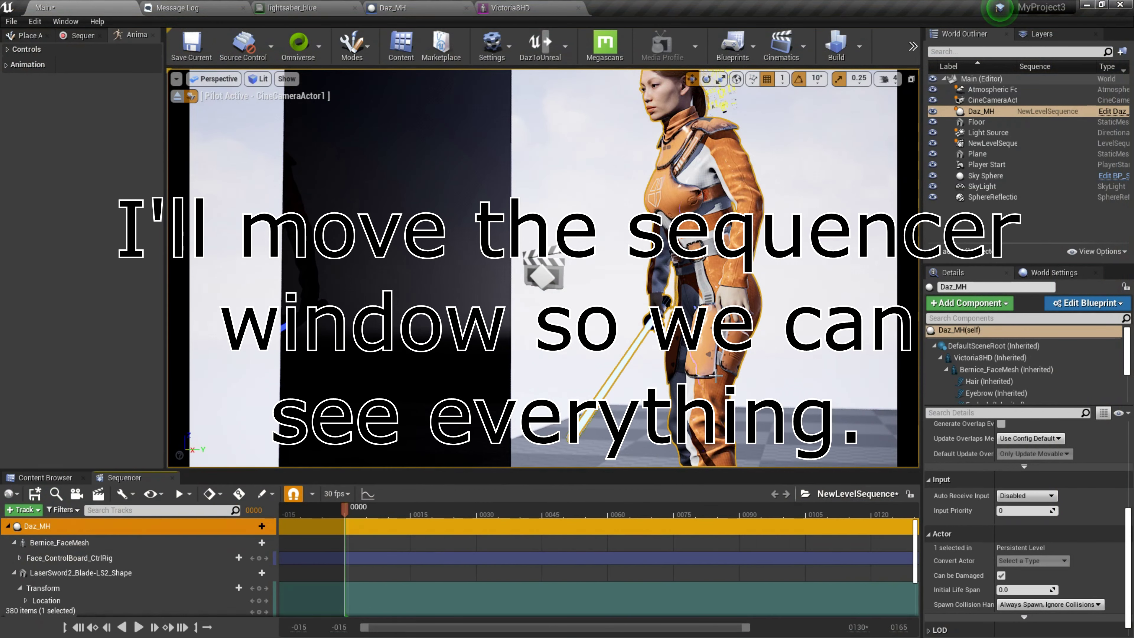
Step: Add CineCameraActor1 to NewLevelSequence as a new track
click(8, 526)
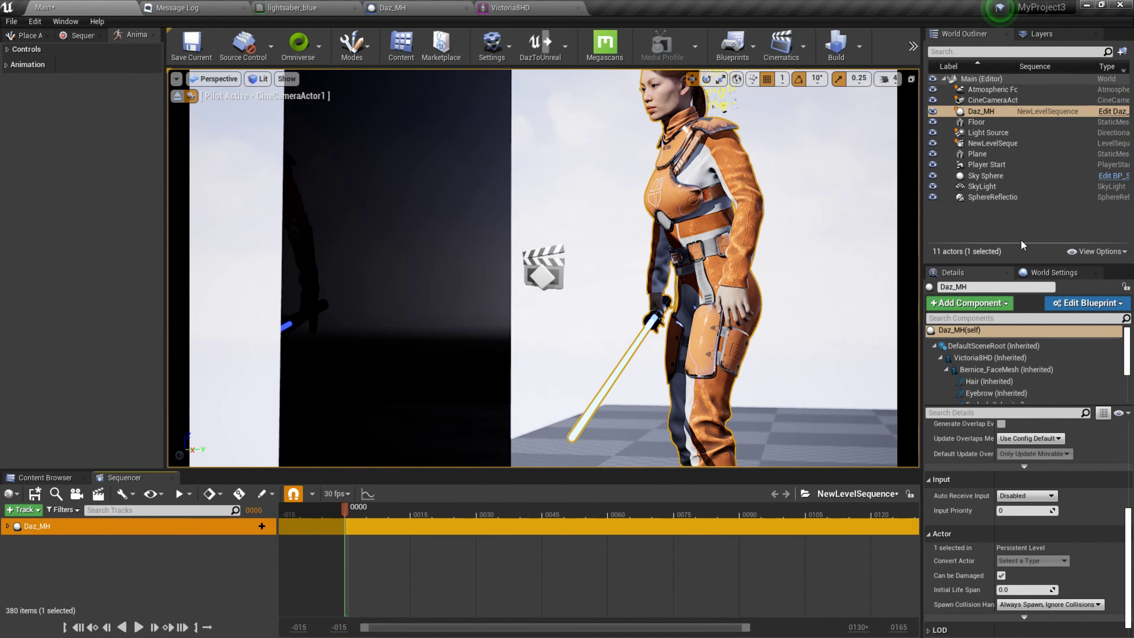
click(992, 100)
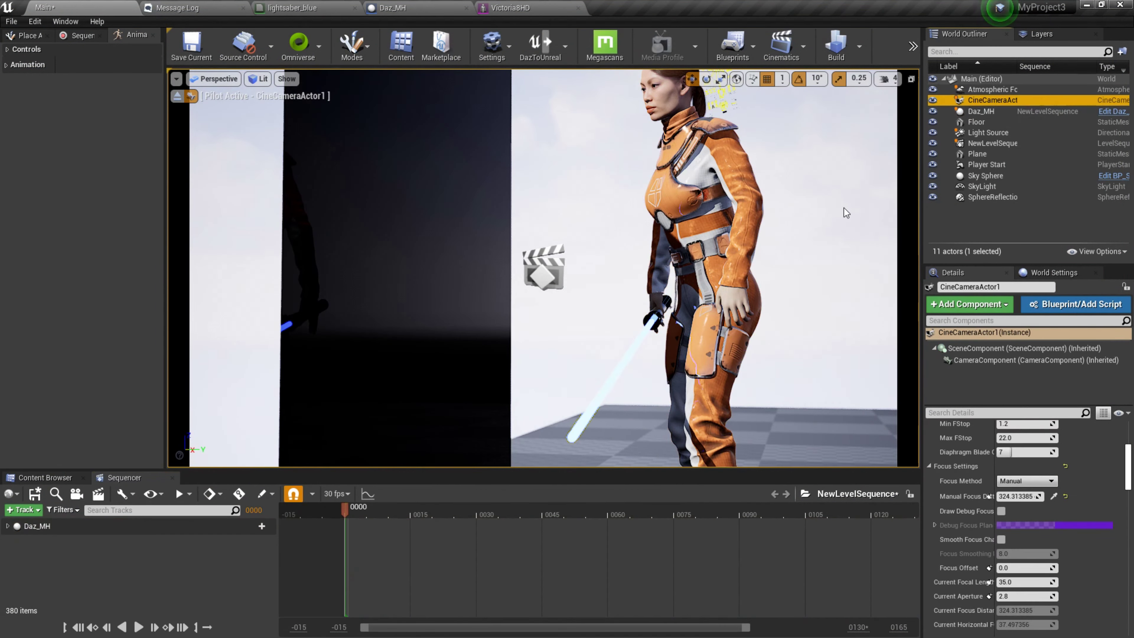
click(28, 512)
mouse_move(127, 327)
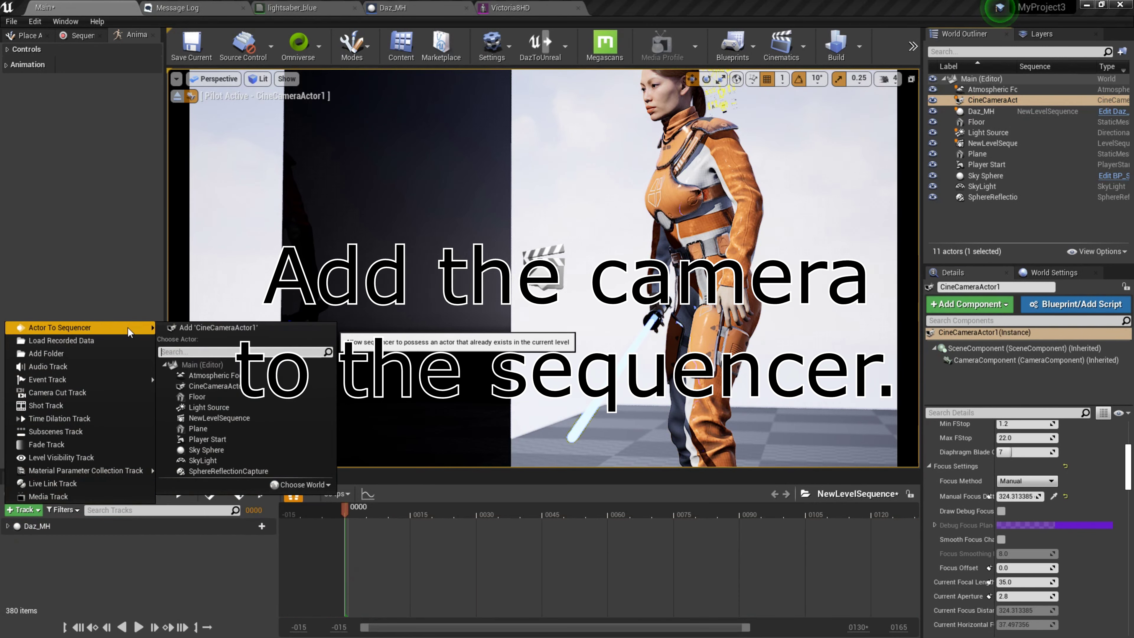
click(206, 327)
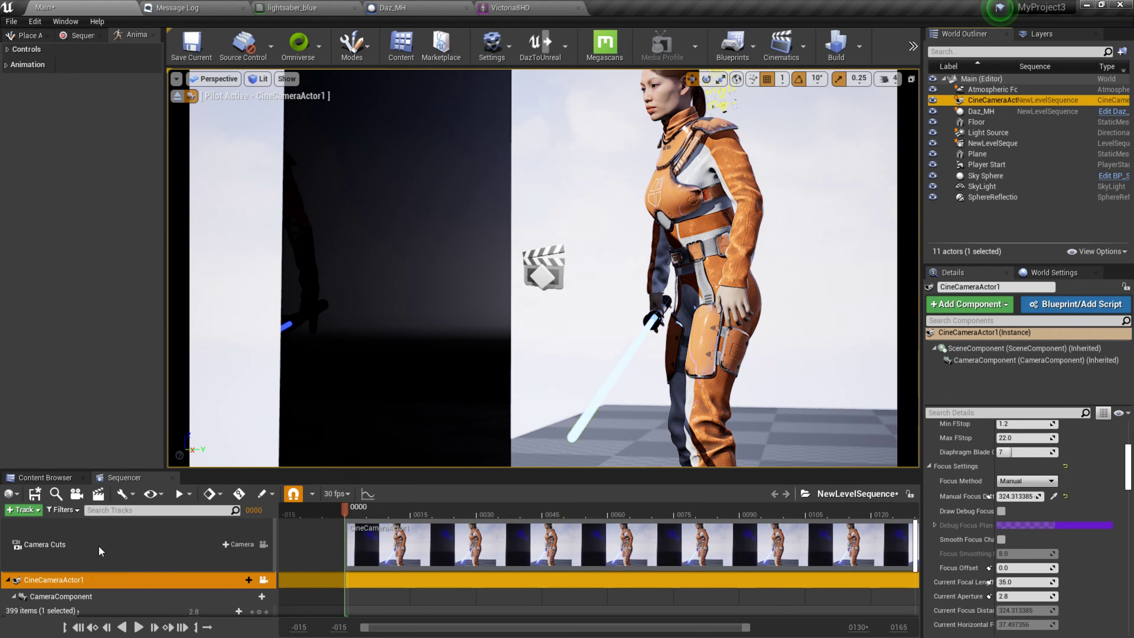
Step: Collapse the CineCameraActor1 track, expand Daz_MH's contents, and show the viewport's view-type menu
scroll(98, 549, down, 1)
scroll(121, 573, down, 2)
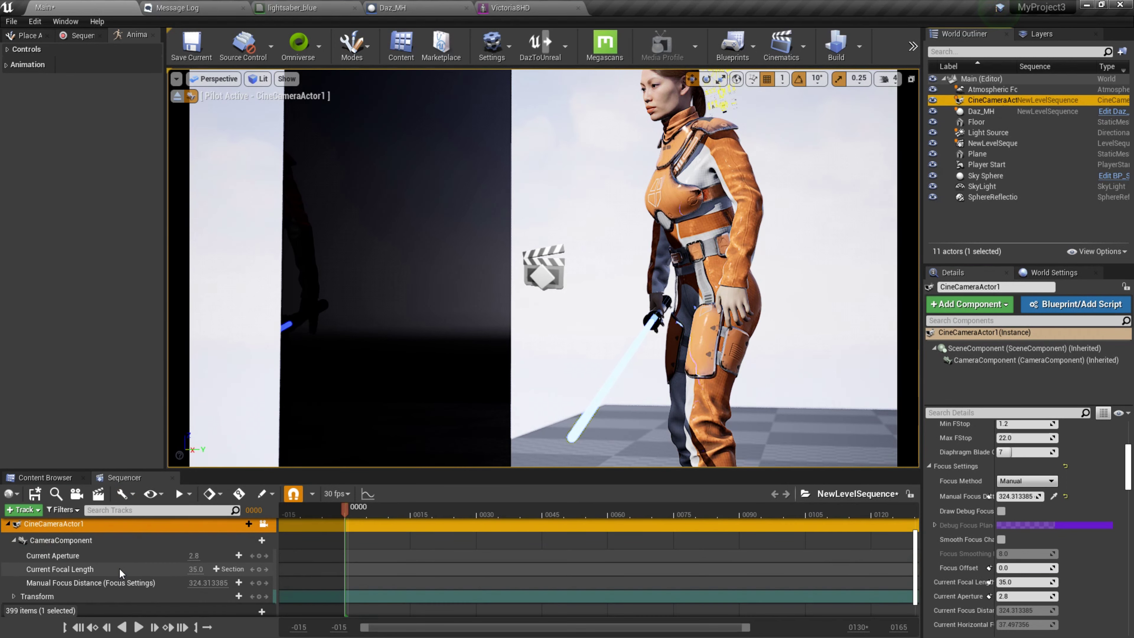
click(8, 526)
click(8, 590)
scroll(157, 580, down, 4)
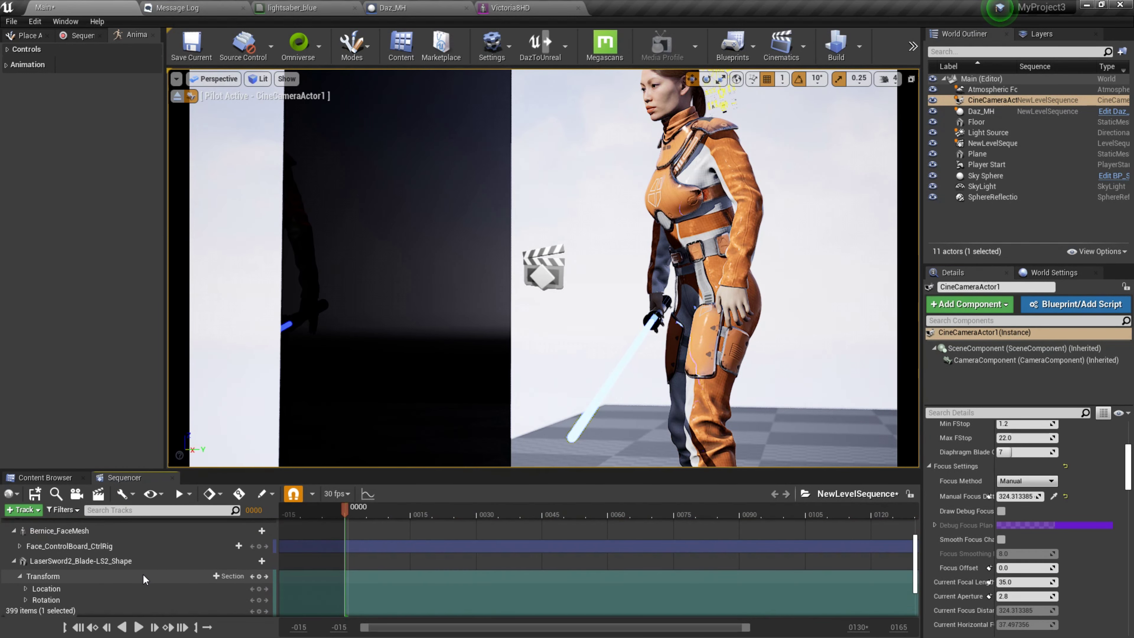
scroll(119, 563, down, 1)
scroll(131, 570, down, 1)
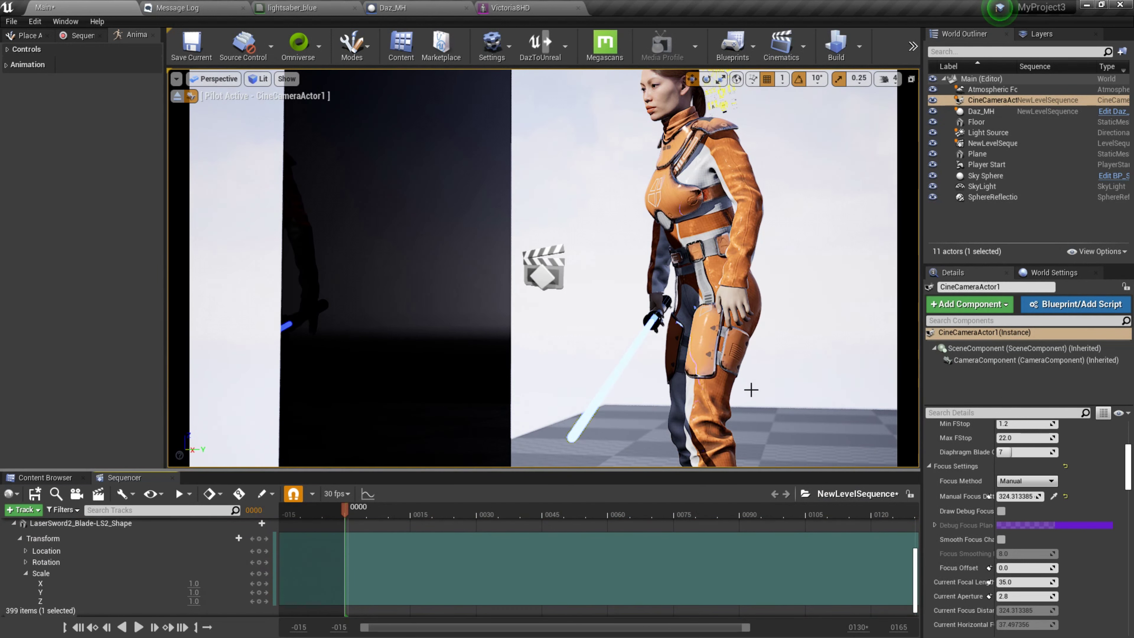
click(213, 83)
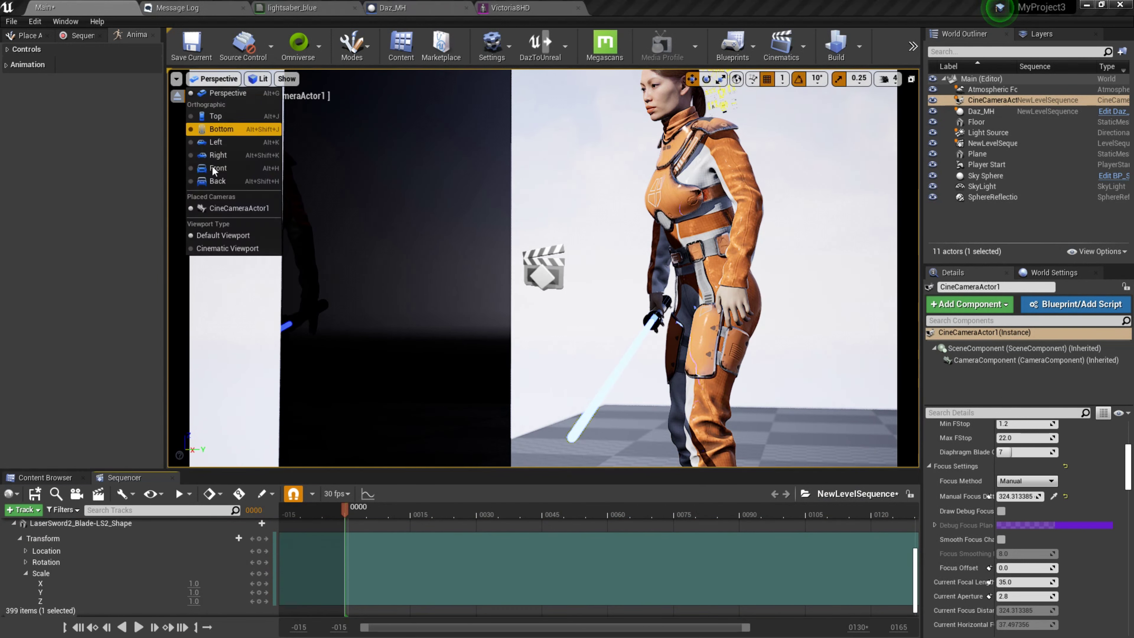
Step: Switch the viewport to Cinematic Viewport, looking through CineCameraActor1
click(224, 248)
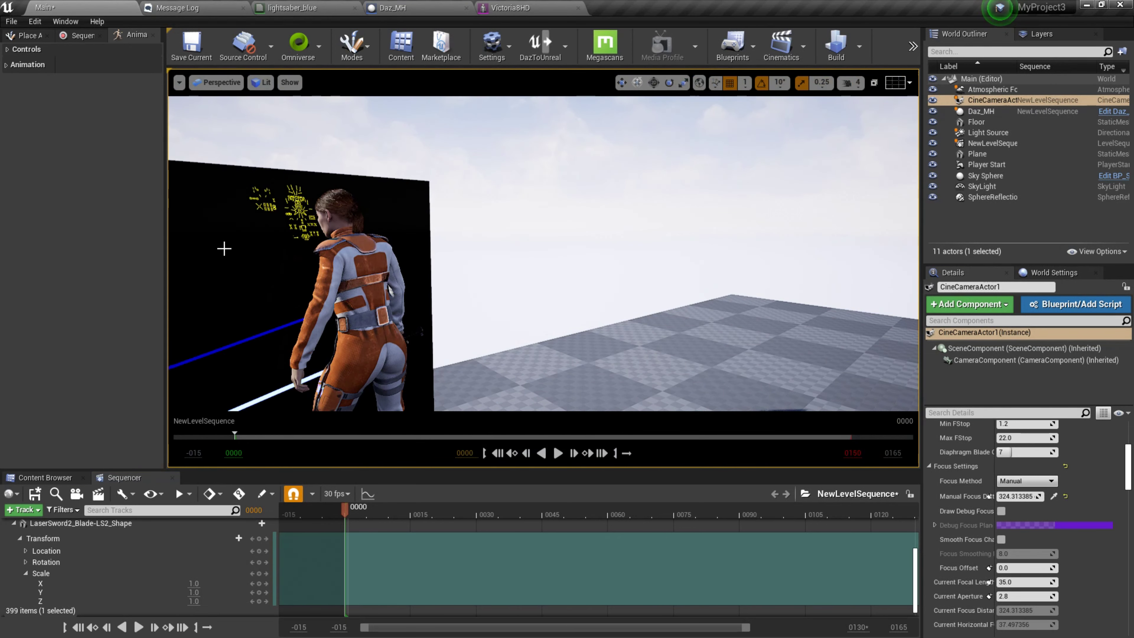
click(217, 82)
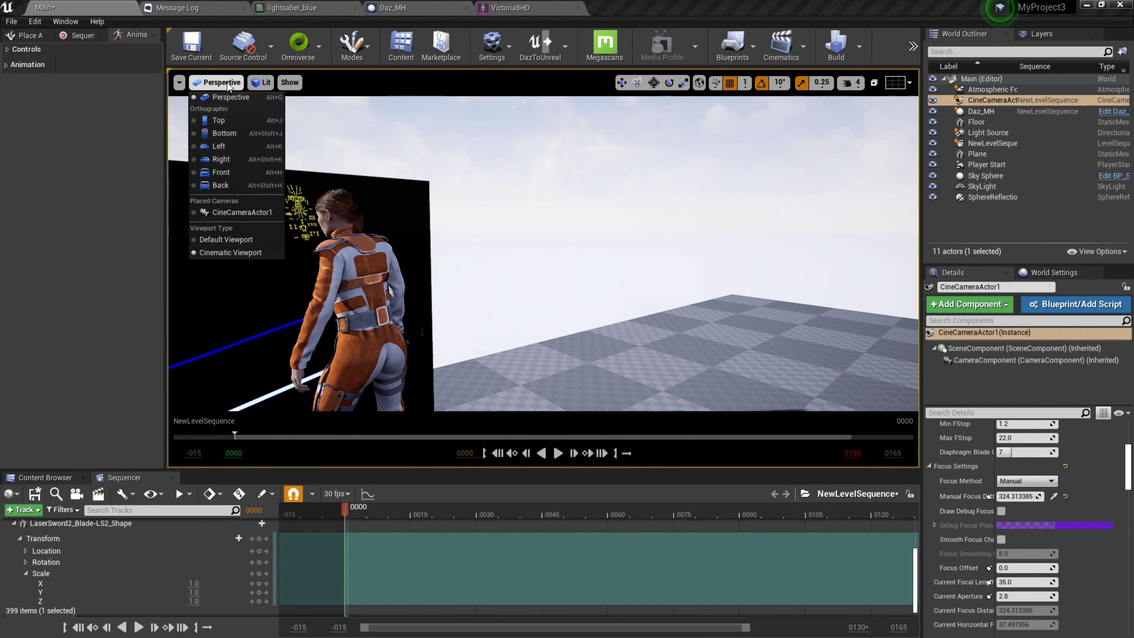
click(239, 214)
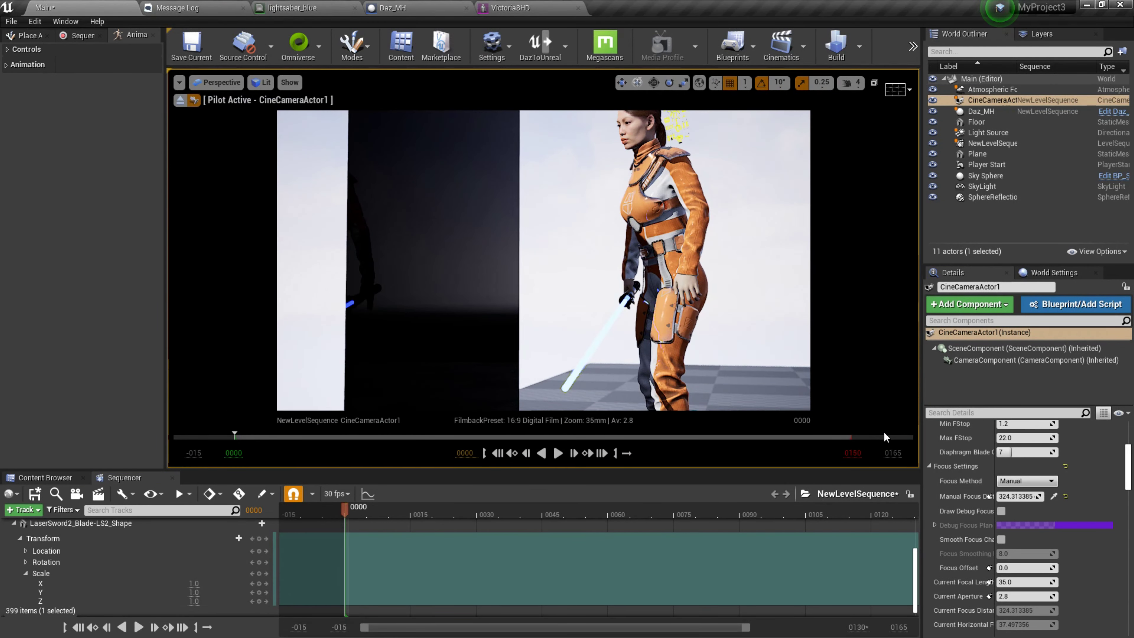
Step: Inspect Daz_MH's Victoria8HD and LiveLink components, including LiveLink's auto activation
click(993, 111)
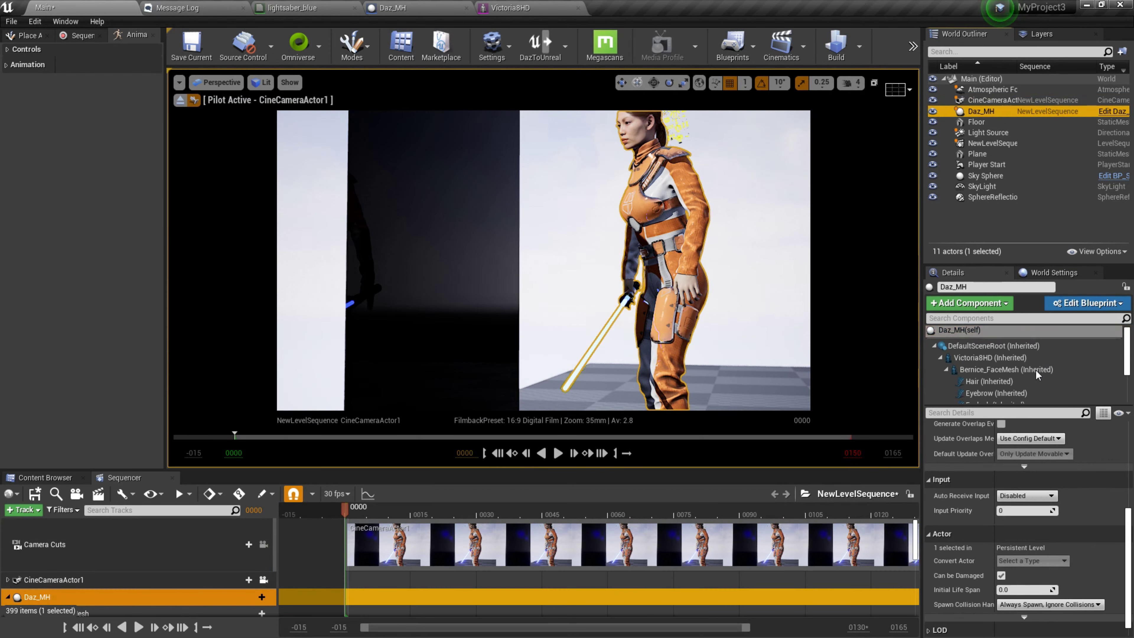
click(974, 359)
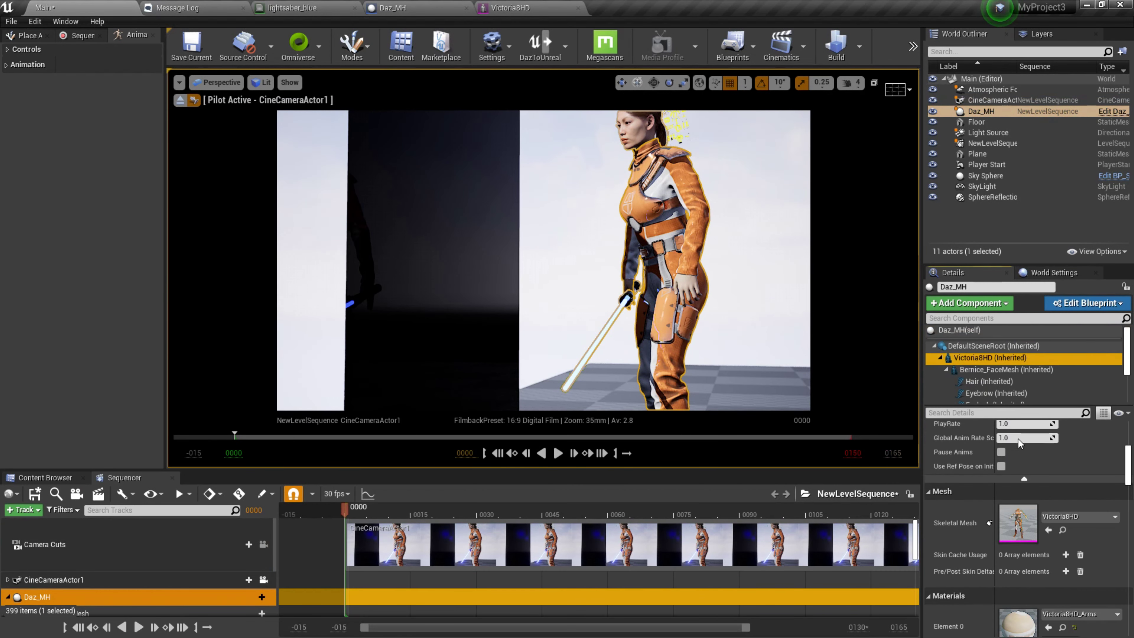
scroll(1012, 389, down, 3)
click(979, 397)
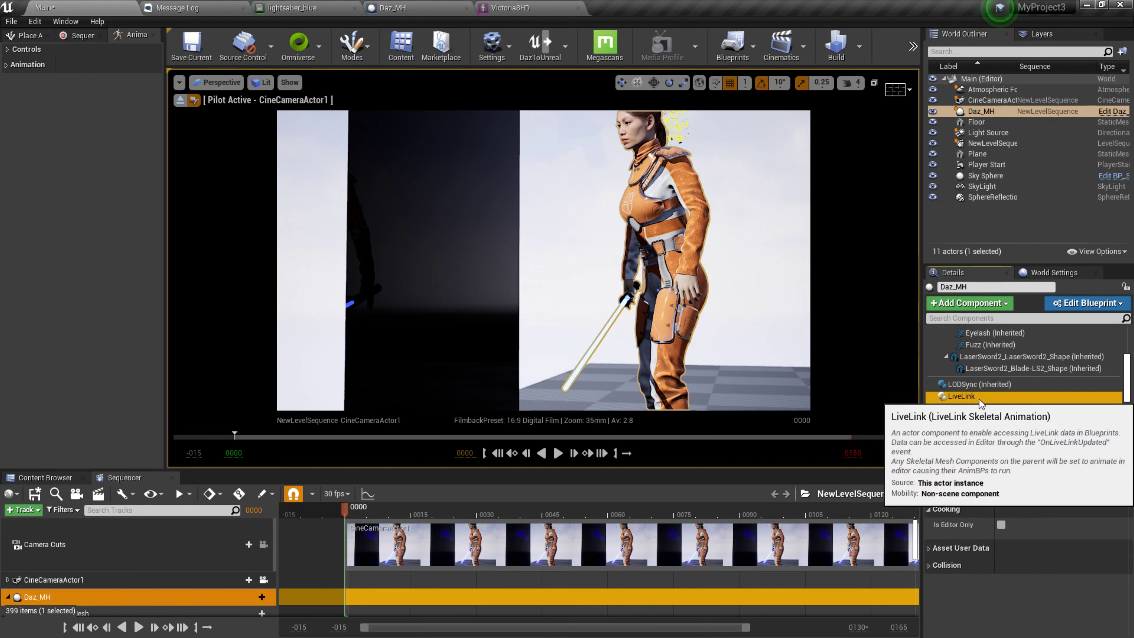
click(1001, 485)
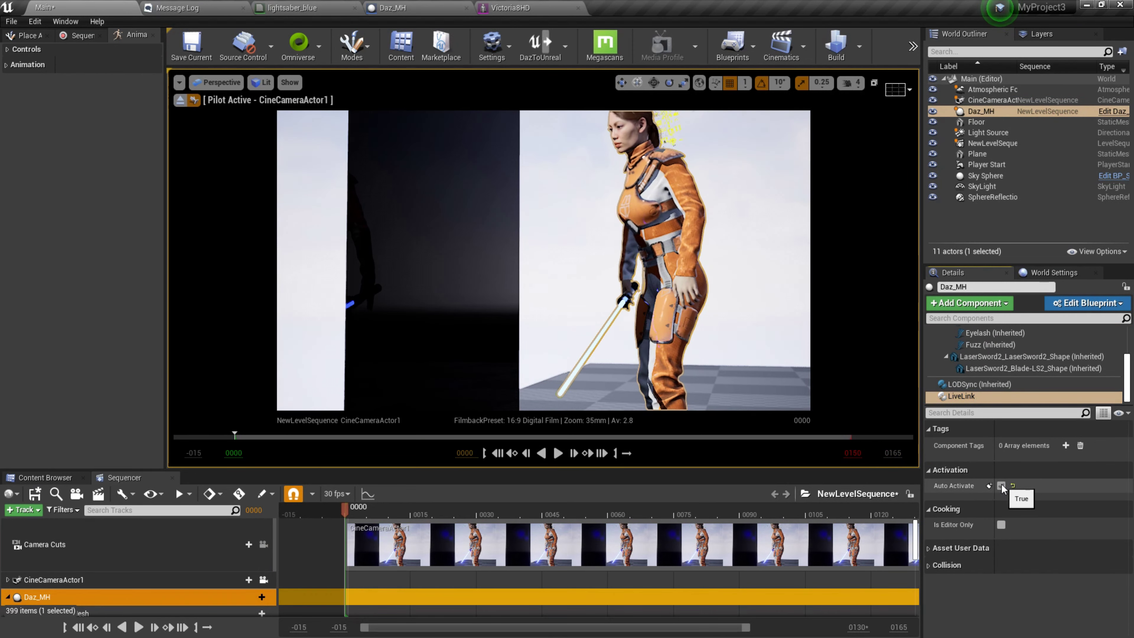
scroll(991, 366, up, 5)
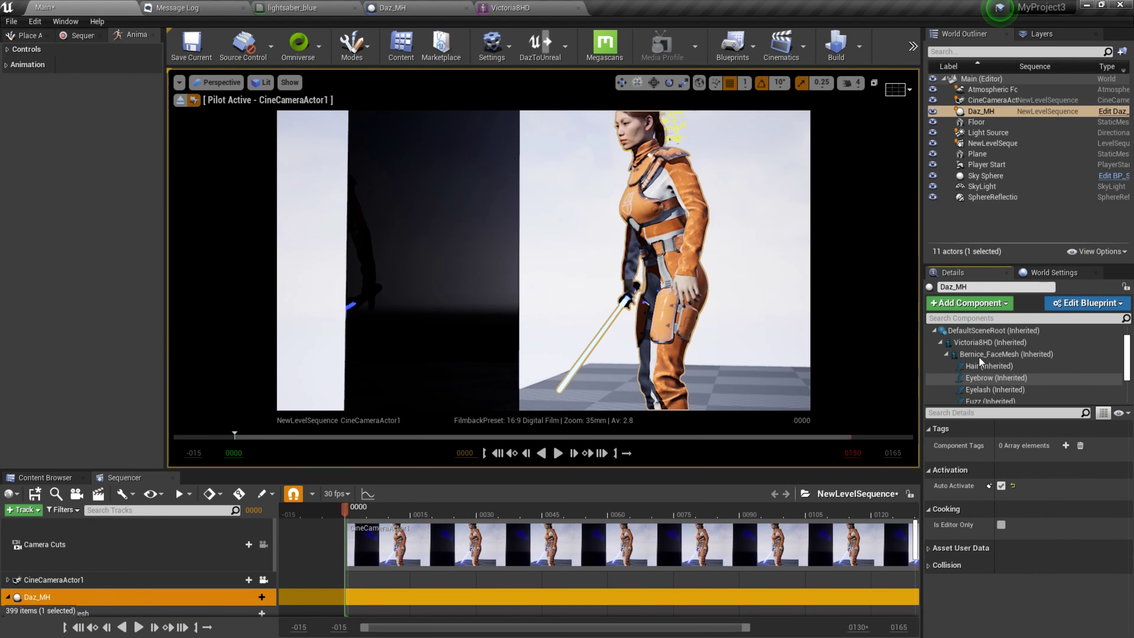
click(984, 342)
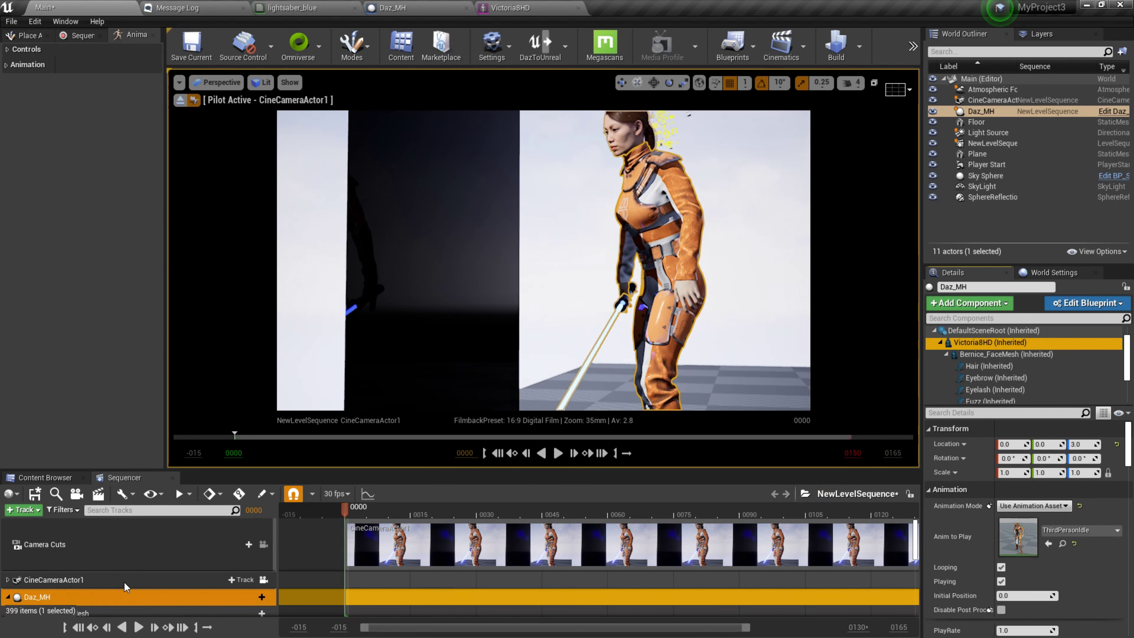
scroll(138, 603, down, 2)
scroll(139, 595, down, 4)
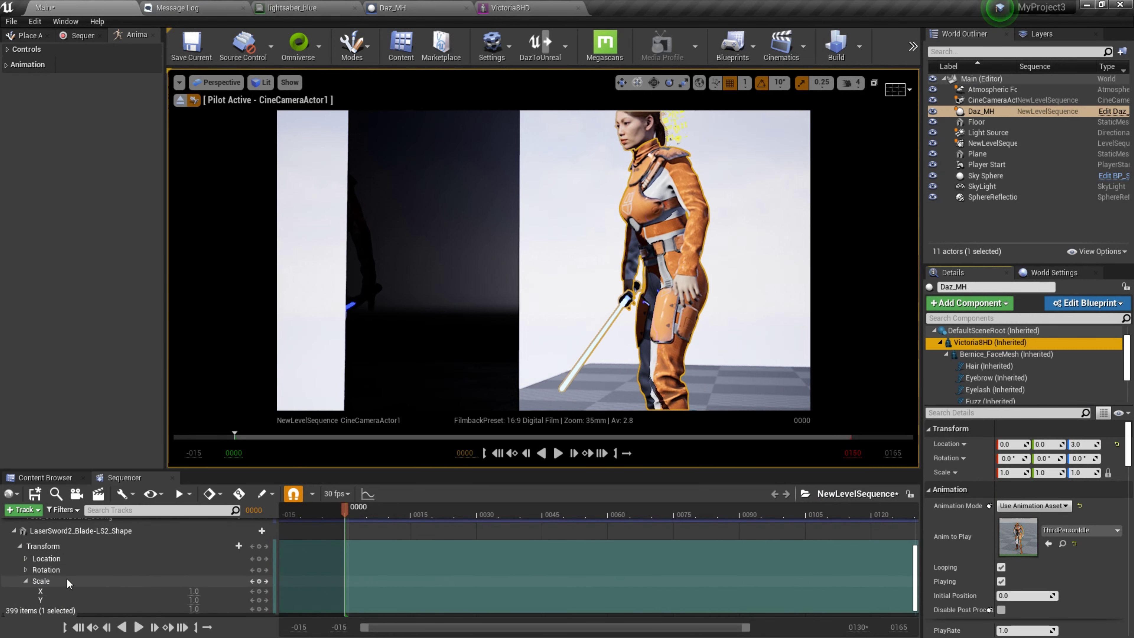
scroll(193, 576, down, 1)
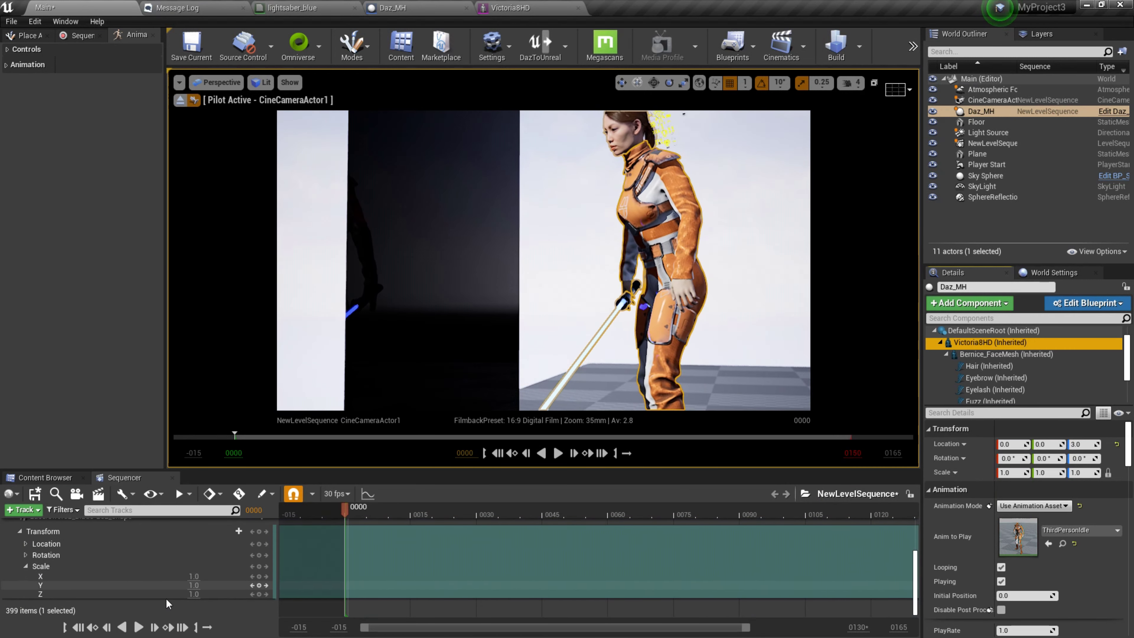
Step: Key the blade's Z scale at 0 on frame 0, then edit it at frame 30
click(194, 593)
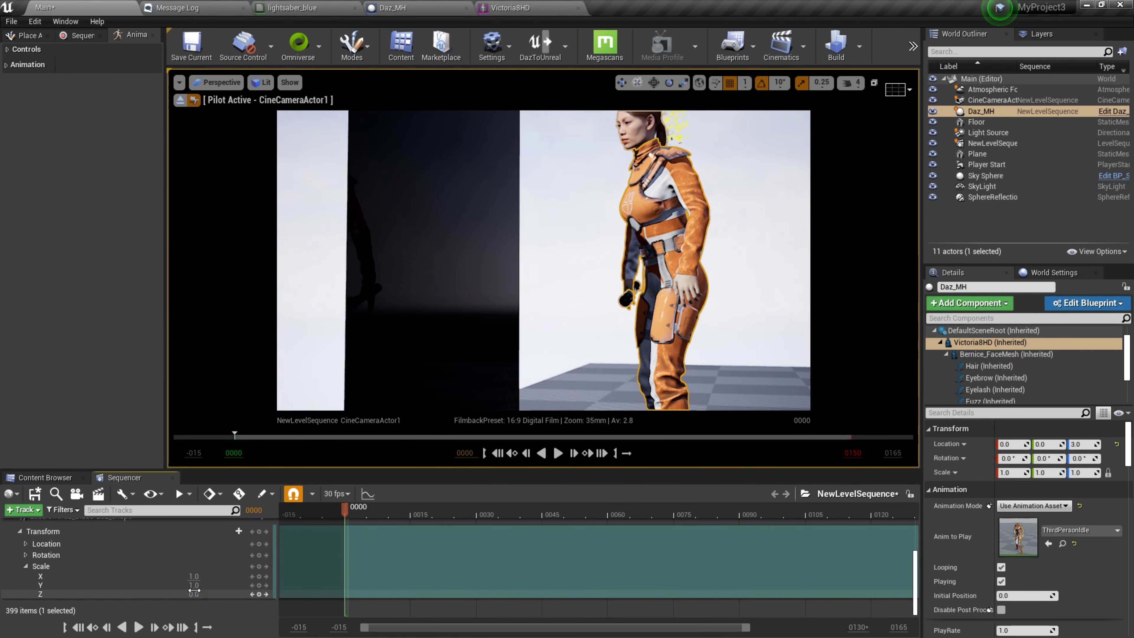
key(Return)
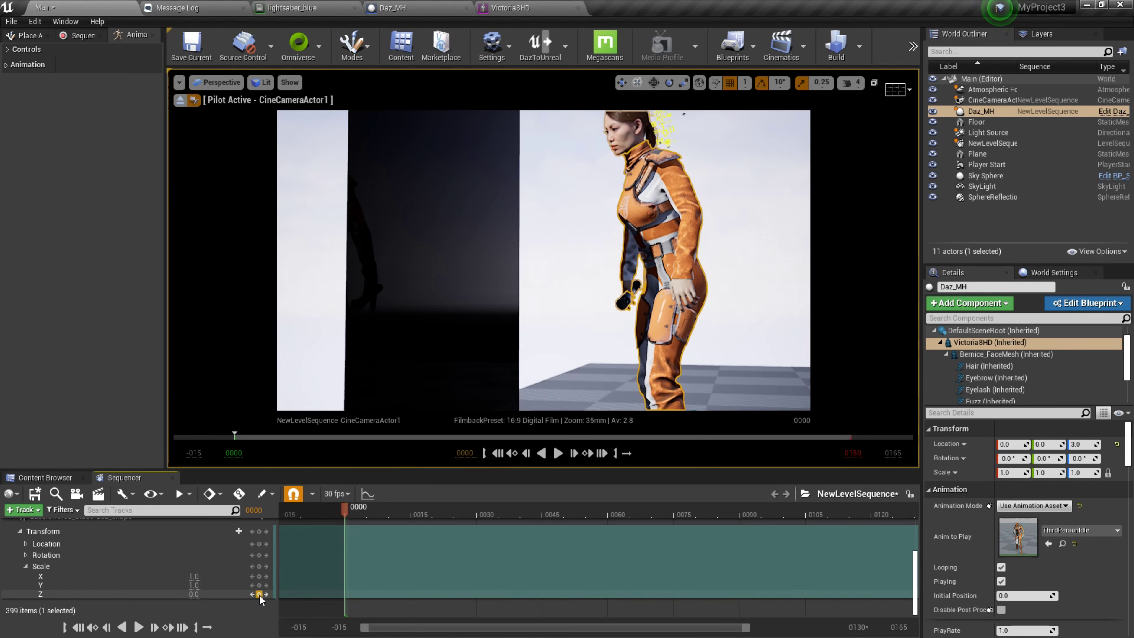
click(258, 595)
drag(347, 509, 470, 518)
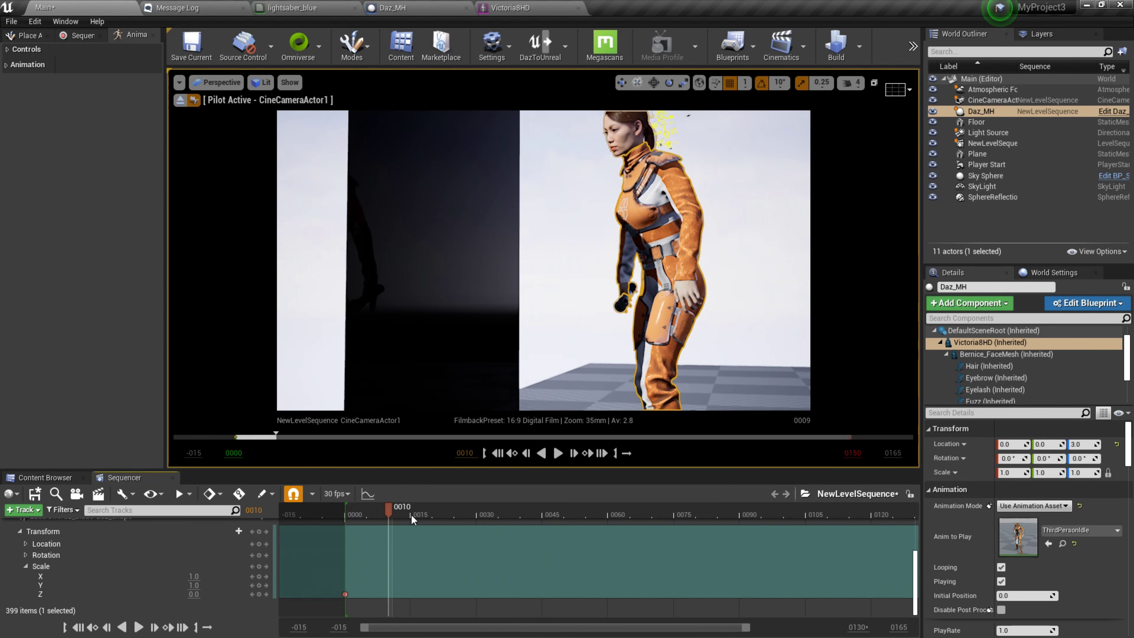
click(194, 594)
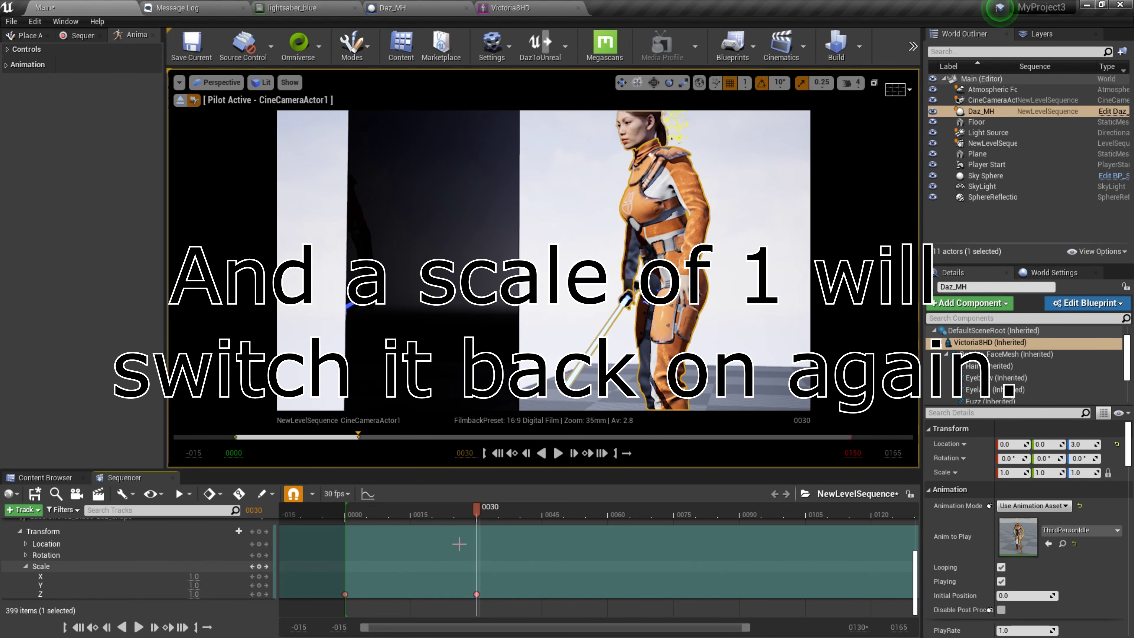
Step: Scrub and play the sequence from the start to preview the blade extending
mouse_move(476, 507)
mouse_down()
mouse_move(331, 520)
mouse_move(482, 517)
mouse_up()
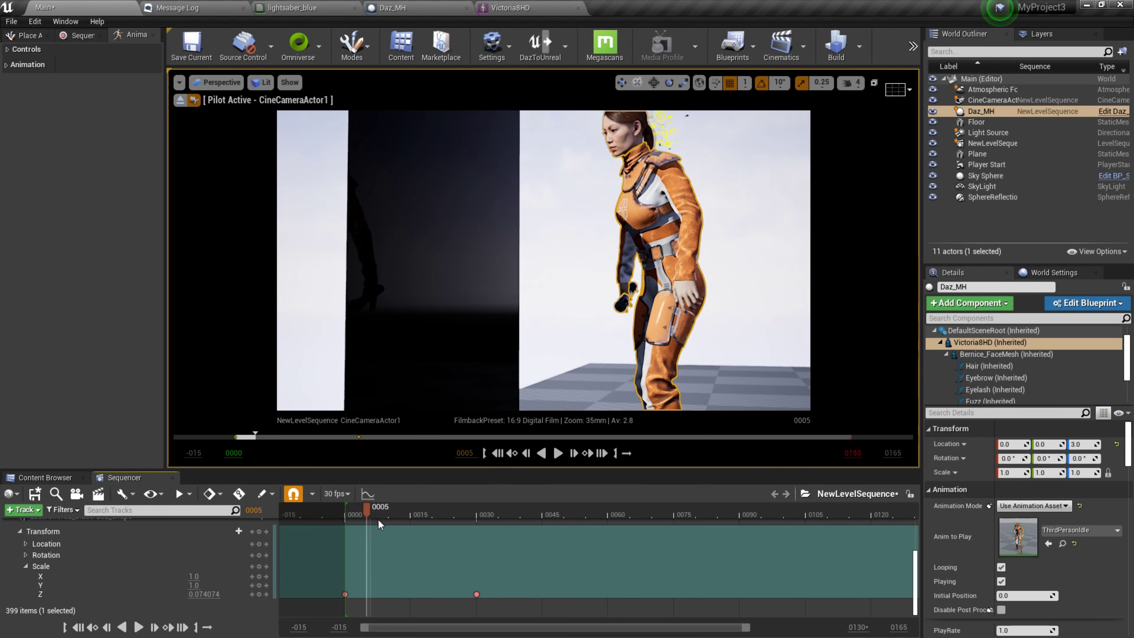
drag(500, 515, 345, 526)
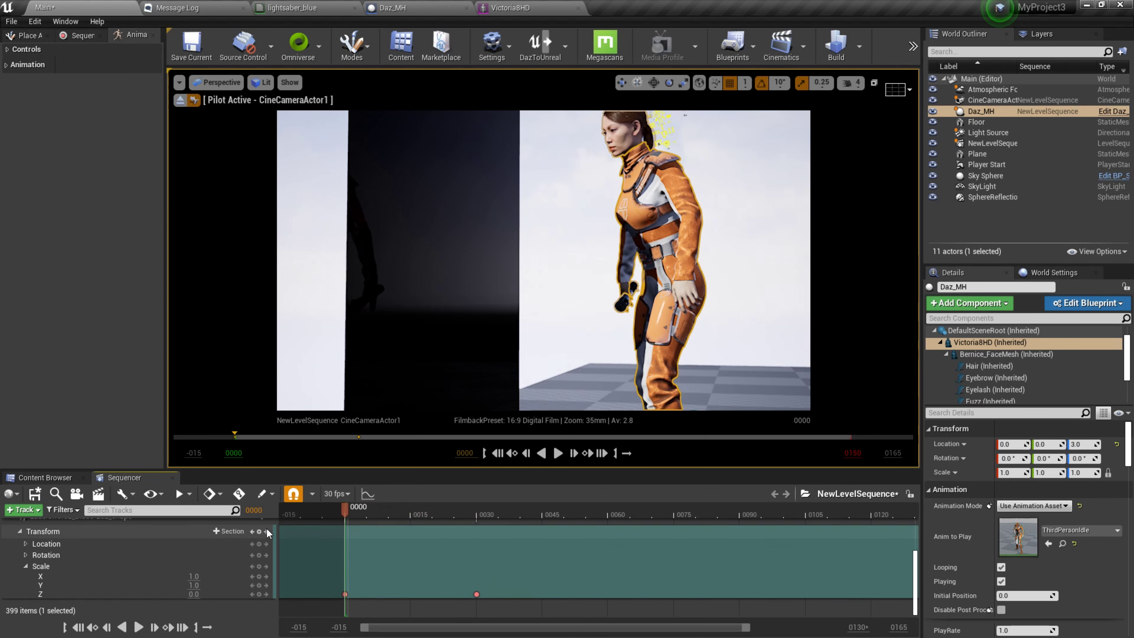
click(557, 453)
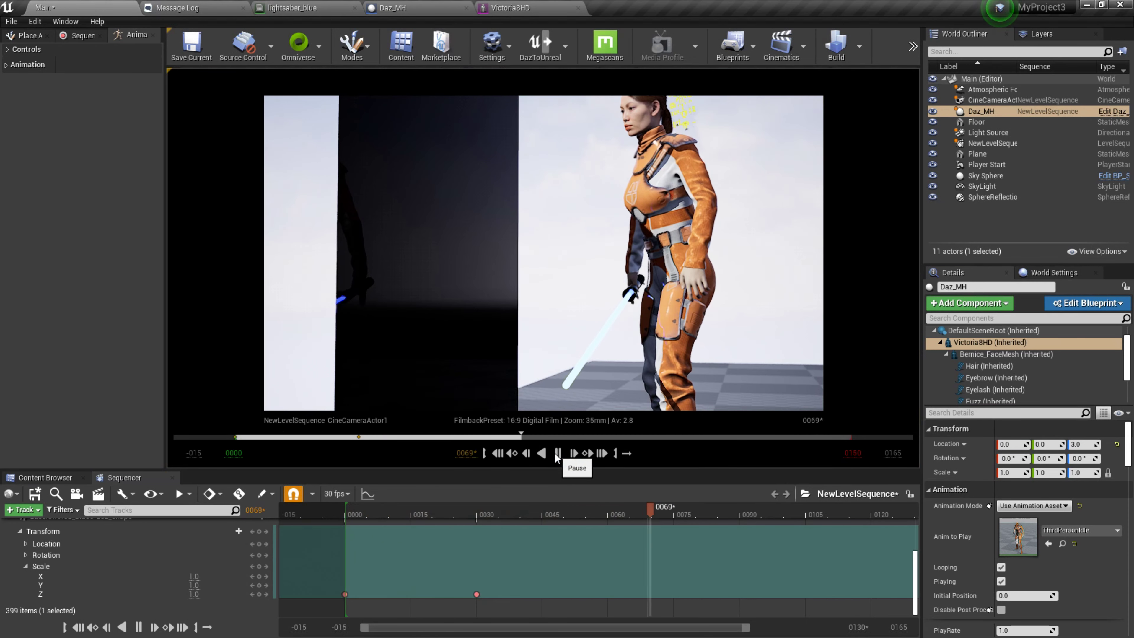
click(558, 453)
click(497, 453)
click(557, 453)
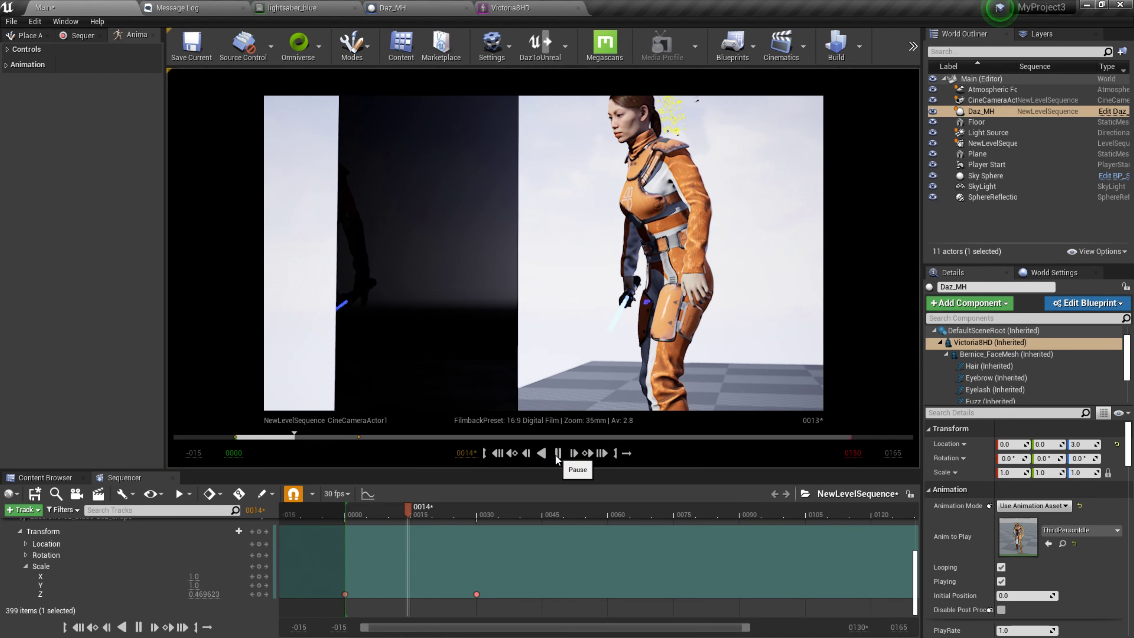
click(498, 452)
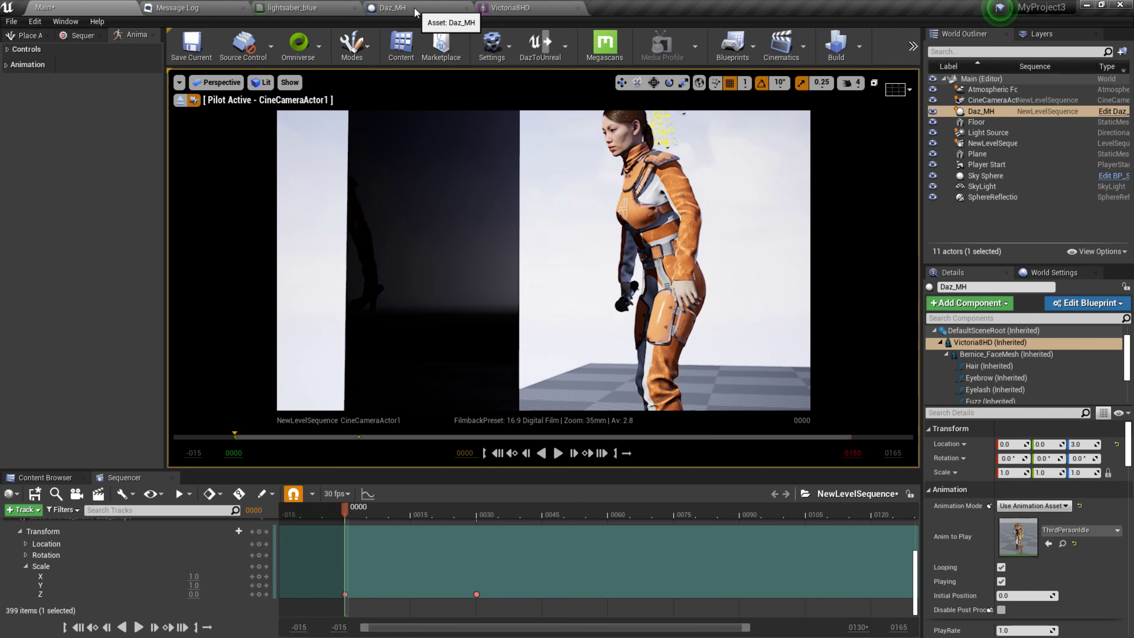
click(397, 8)
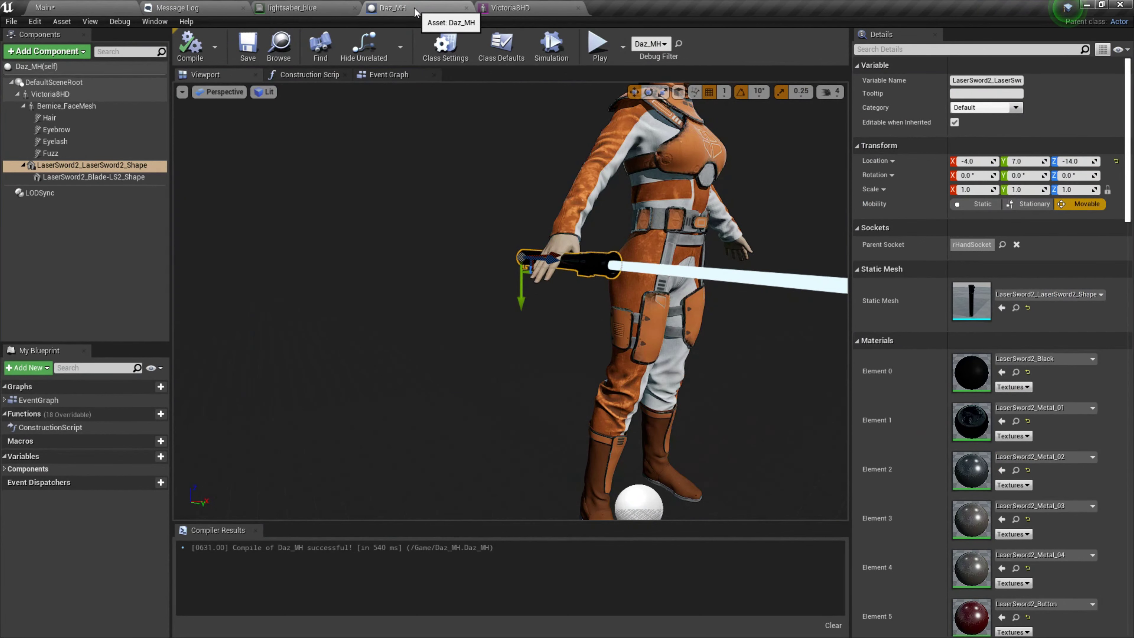
Step: Select the blade in Daz_MH, browse the level's Lights actors, then open Add Component
click(61, 177)
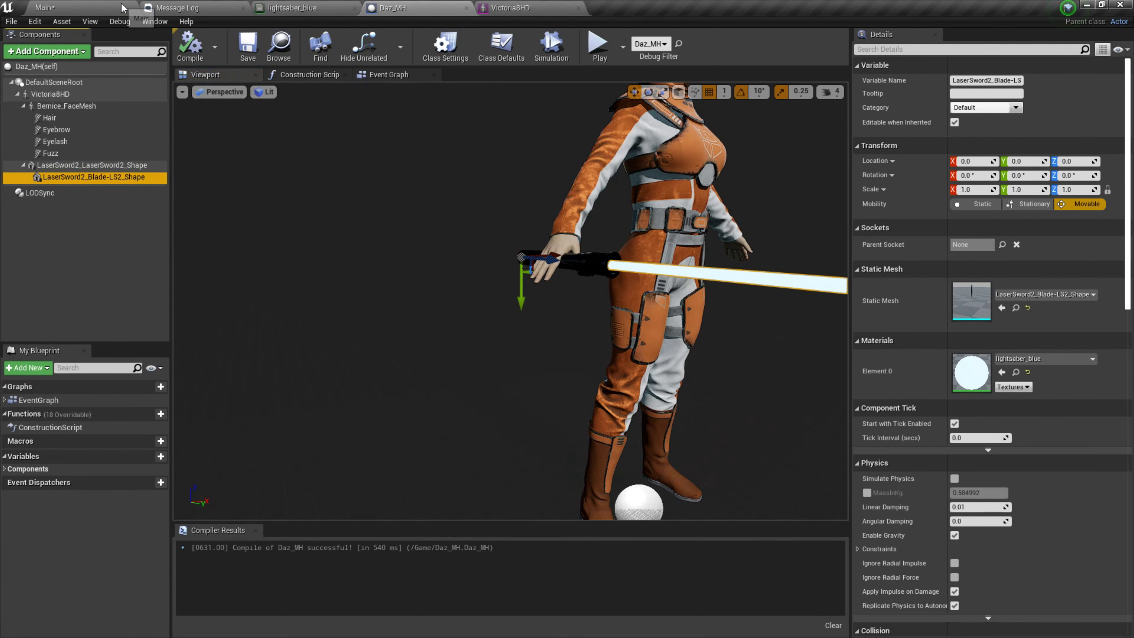
click(75, 8)
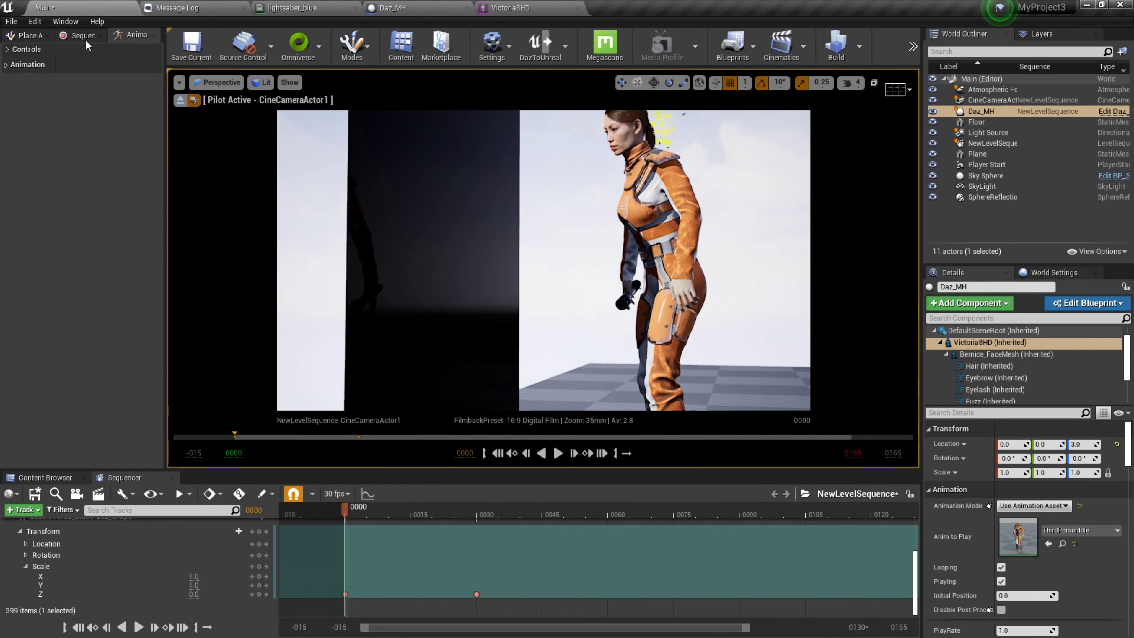
click(30, 34)
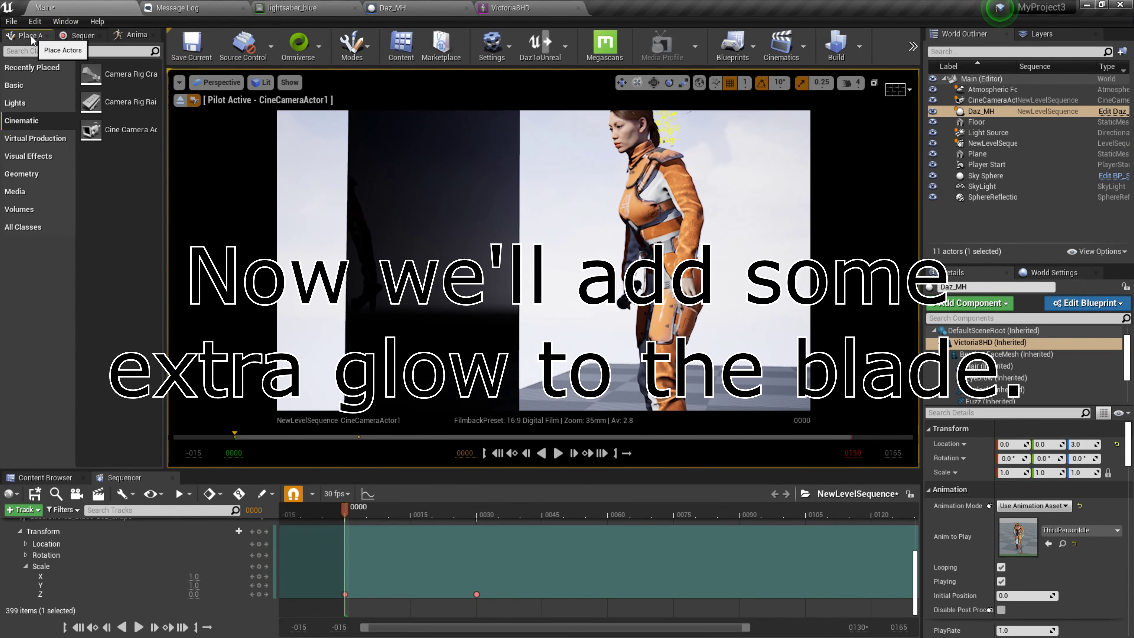
click(29, 105)
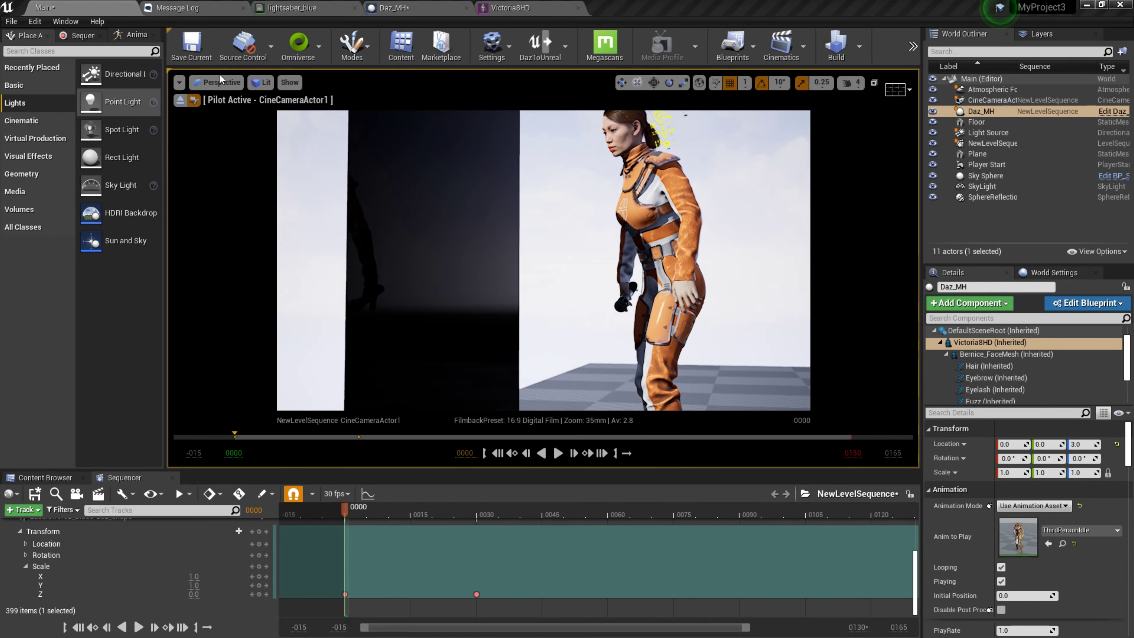
click(402, 8)
click(44, 52)
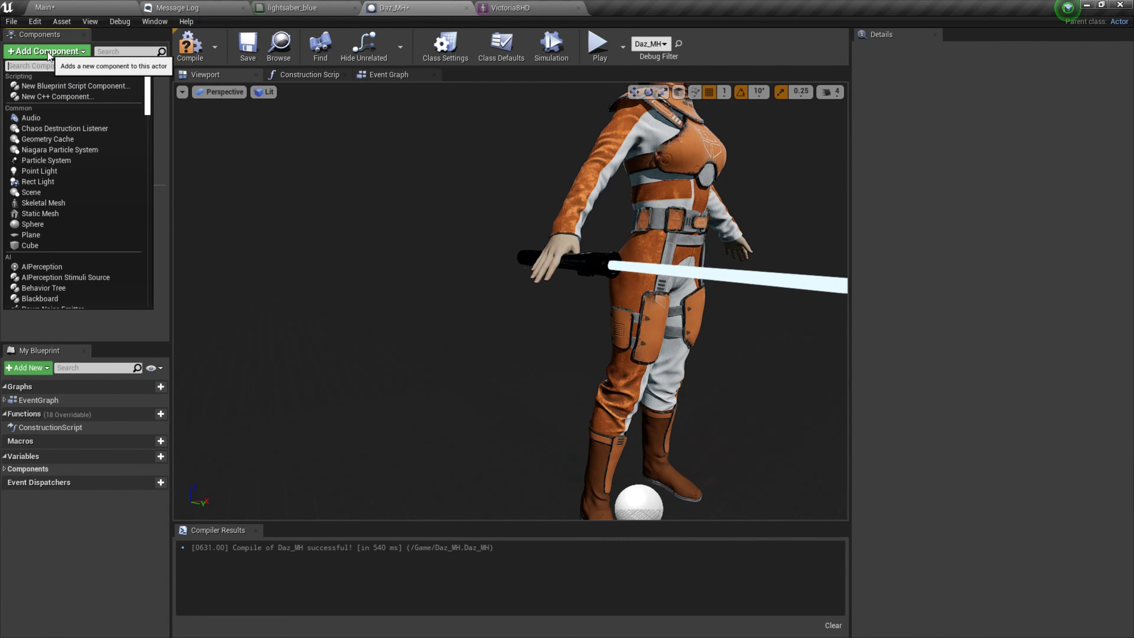
Step: Add a PointLight component parented under the lightsaber blade
click(47, 51)
click(93, 177)
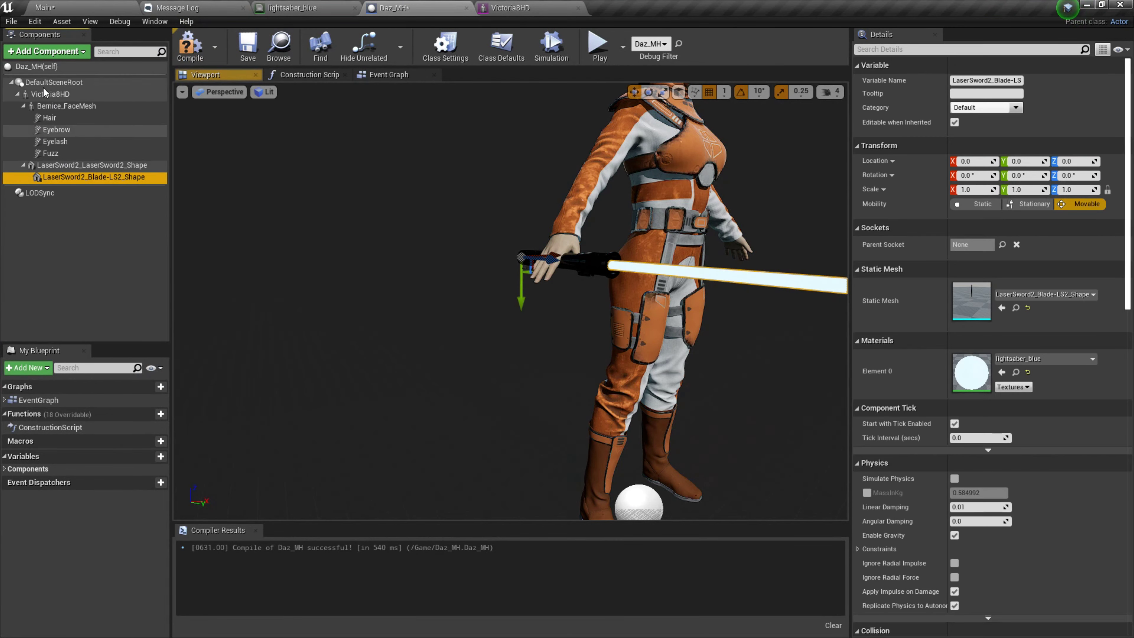
click(41, 52)
text(pointli)
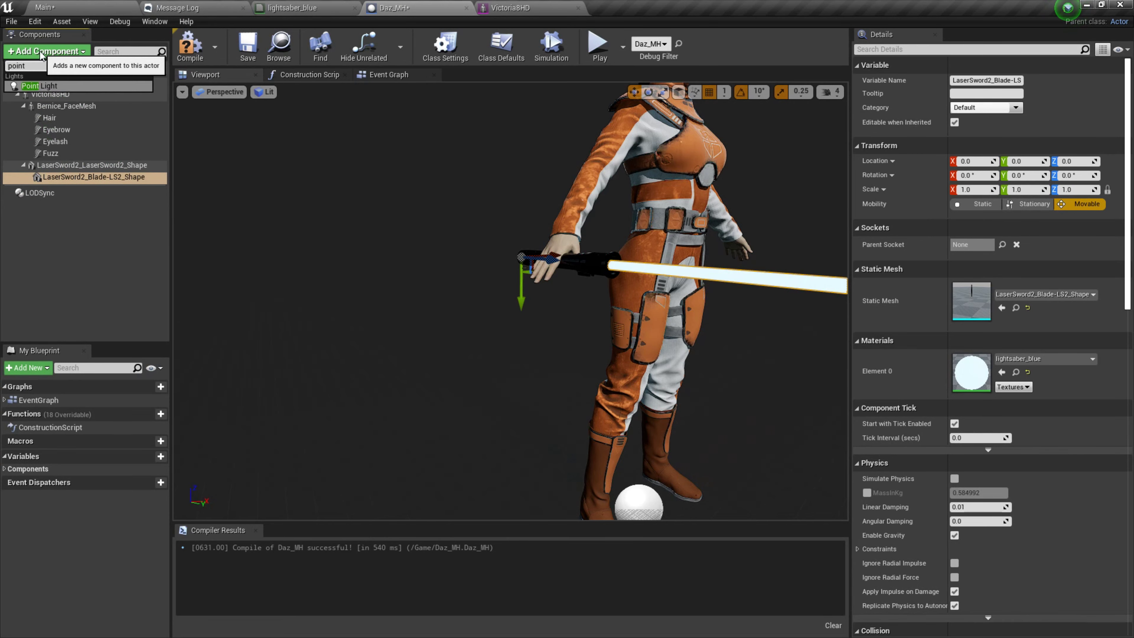
click(52, 92)
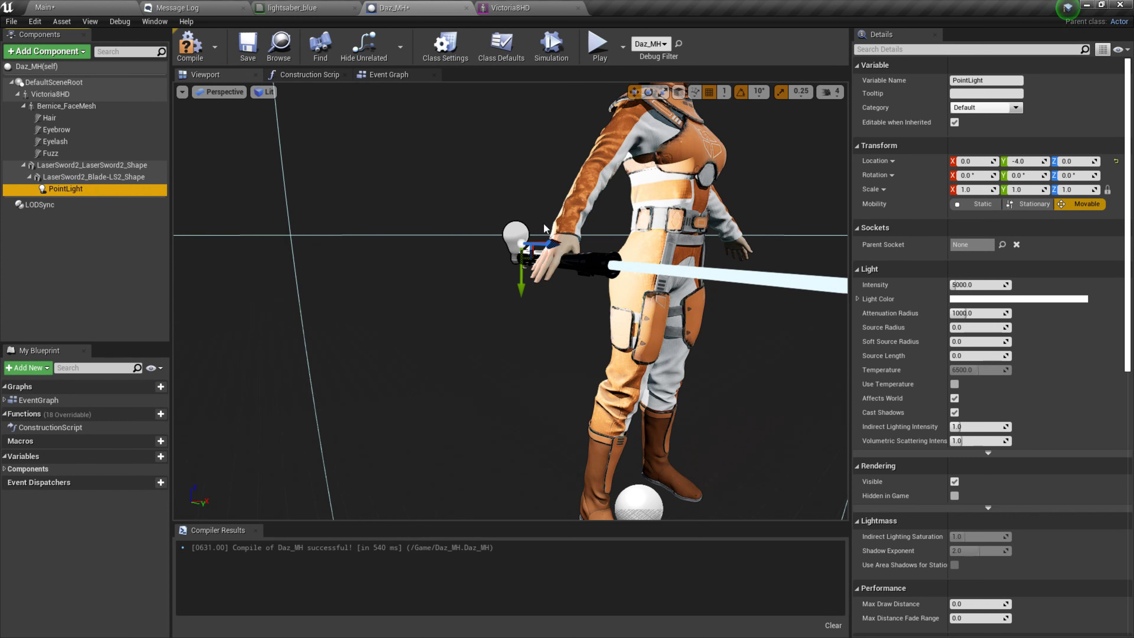
Step: Slide the PointLight along the blade to about location 0, -4, 82
drag(553, 244, 773, 260)
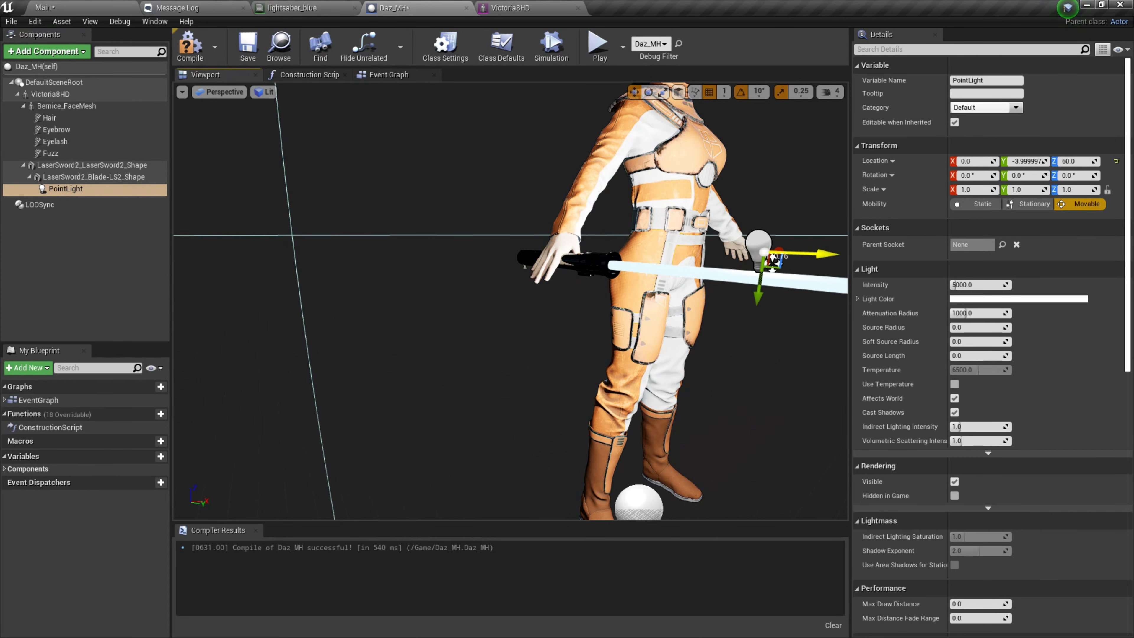
right_drag(605, 367, 714, 367)
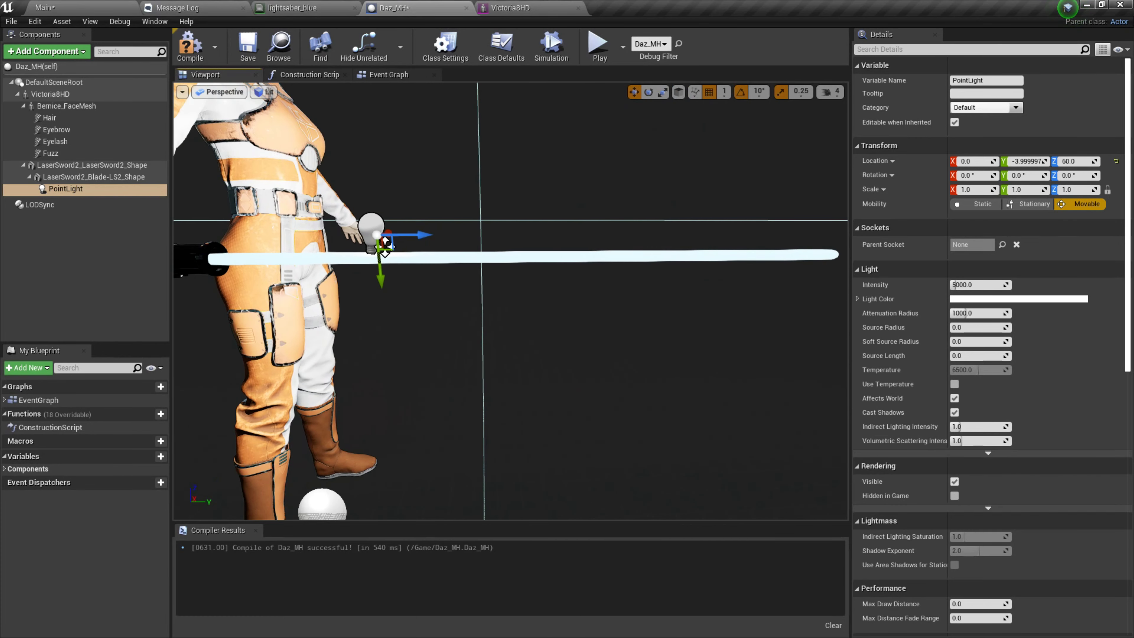
drag(567, 375, 567, 420)
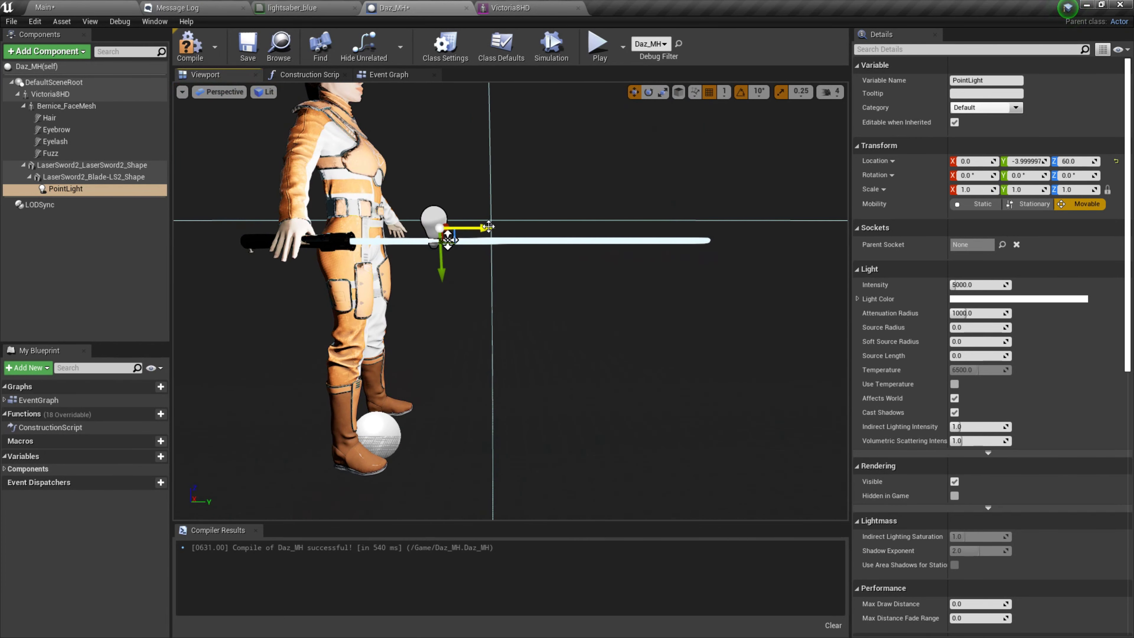
drag(488, 227, 558, 227)
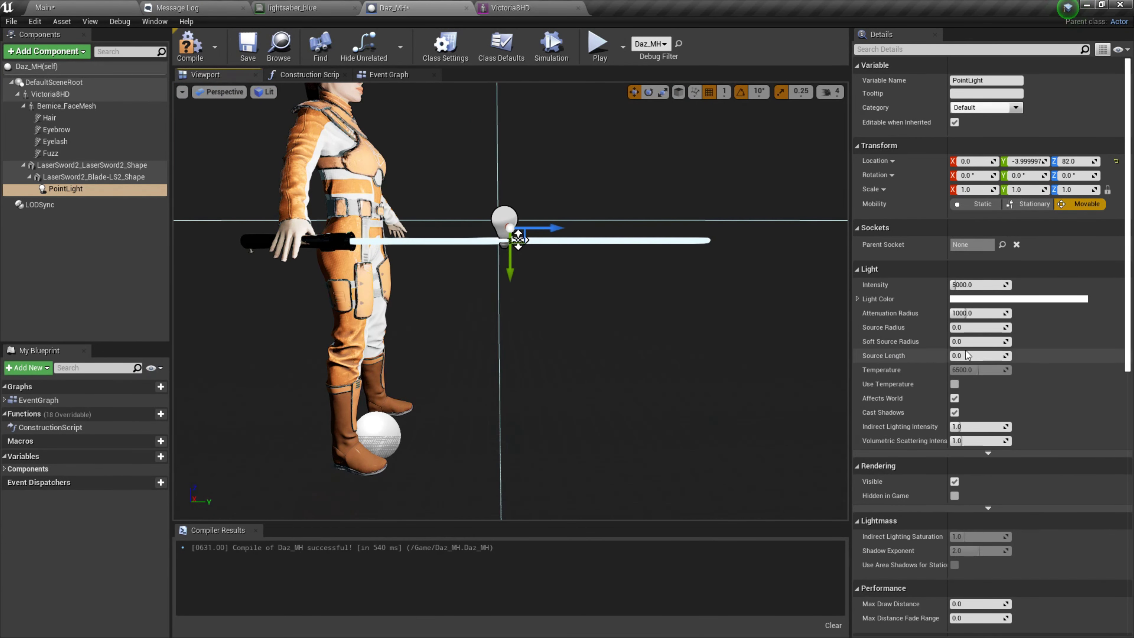
click(972, 313)
text(50)
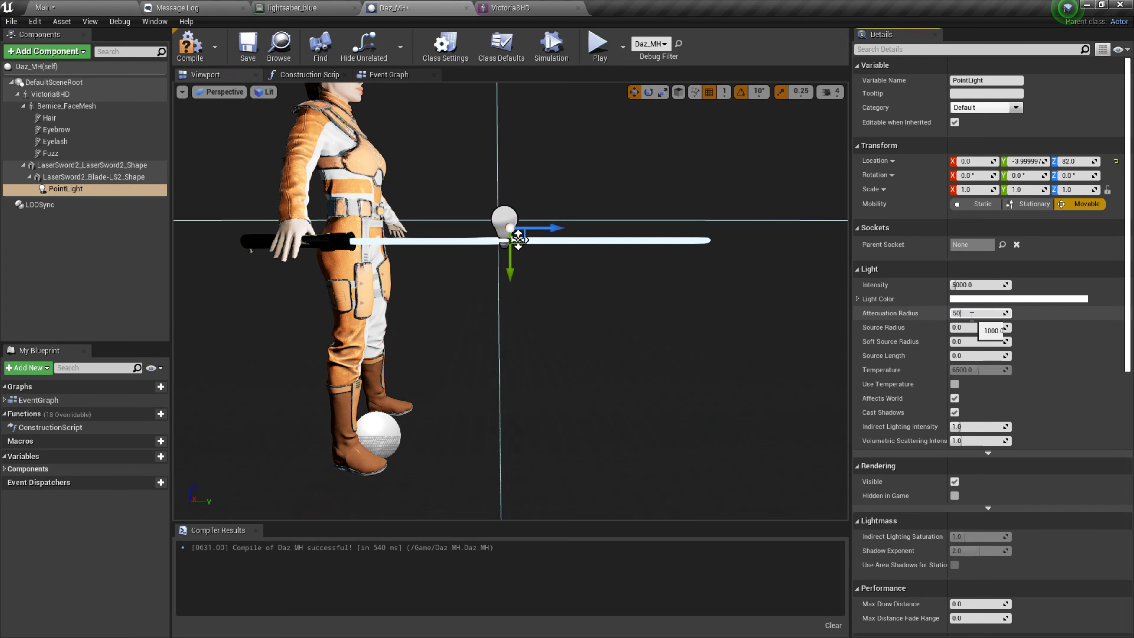
Step: Settle the PointLight's attenuation radius at 60 after trying 50 and 70
key(Return)
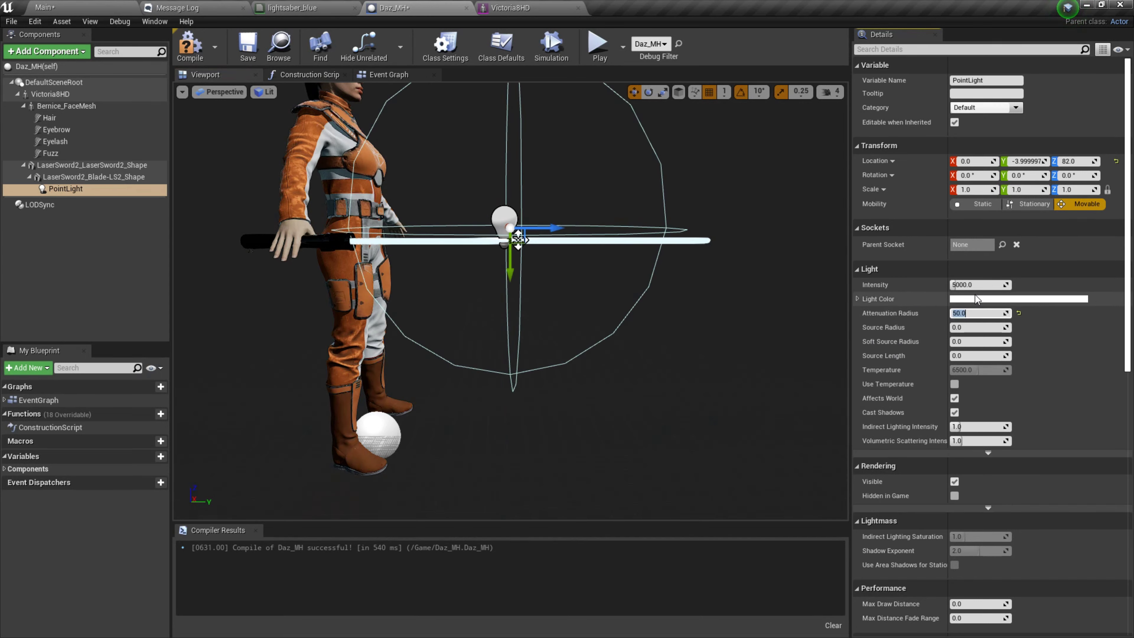
text(1)
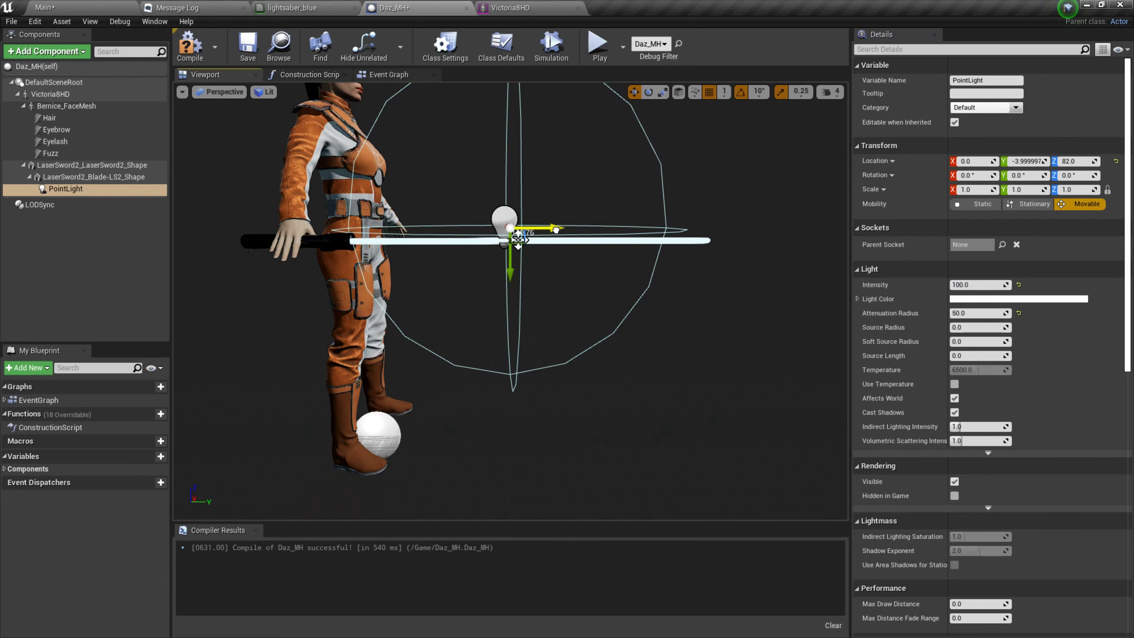
drag(555, 230, 565, 230)
click(967, 313)
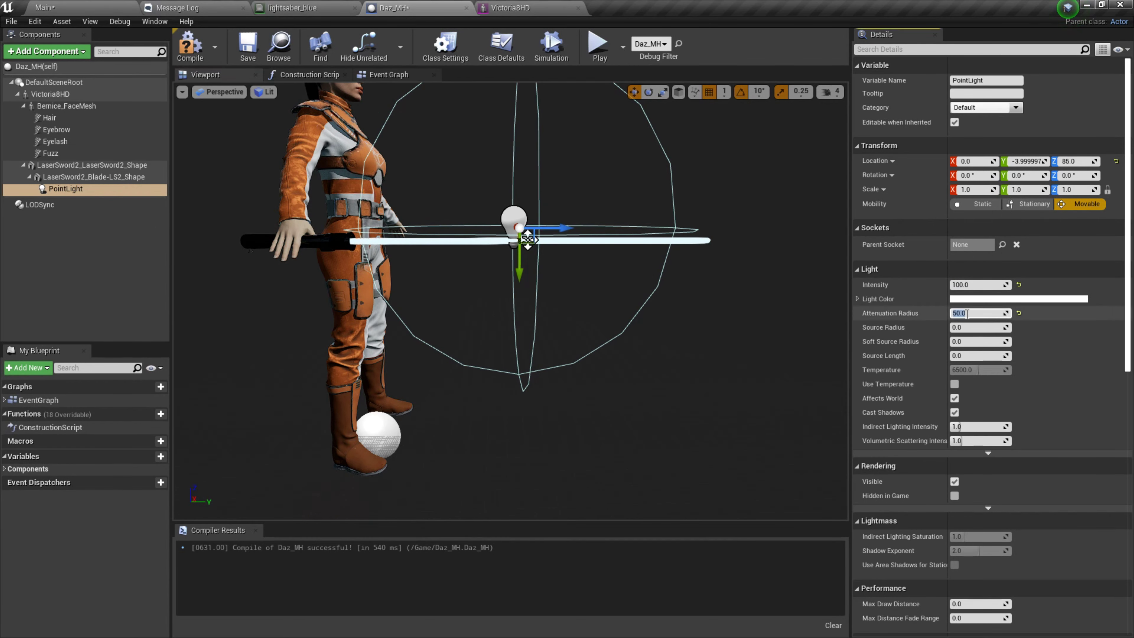
text(60)
key(Return)
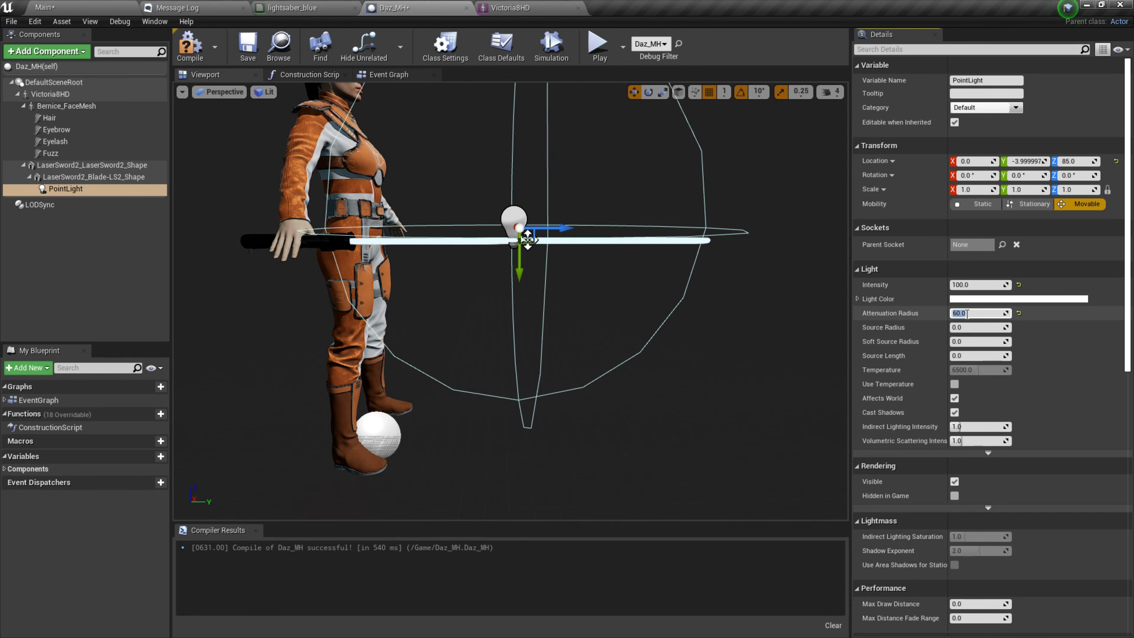
key(Return)
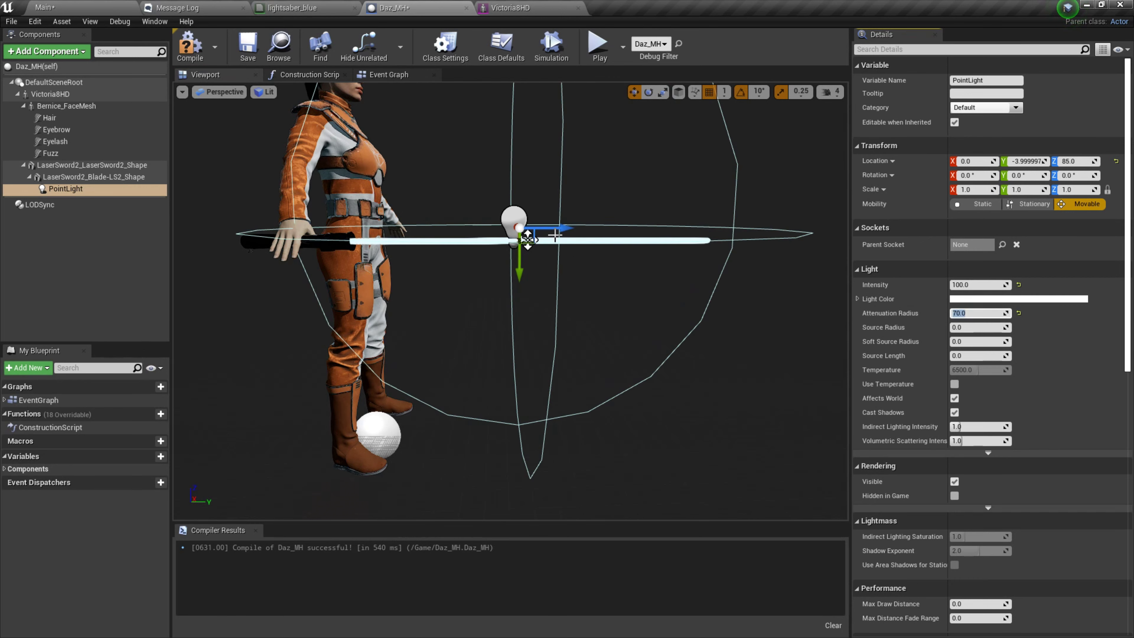
text(60)
key(Return)
Step: Move the light to Z 95, set source length 1.0, compile, and return to the main level
drag(527, 239, 599, 232)
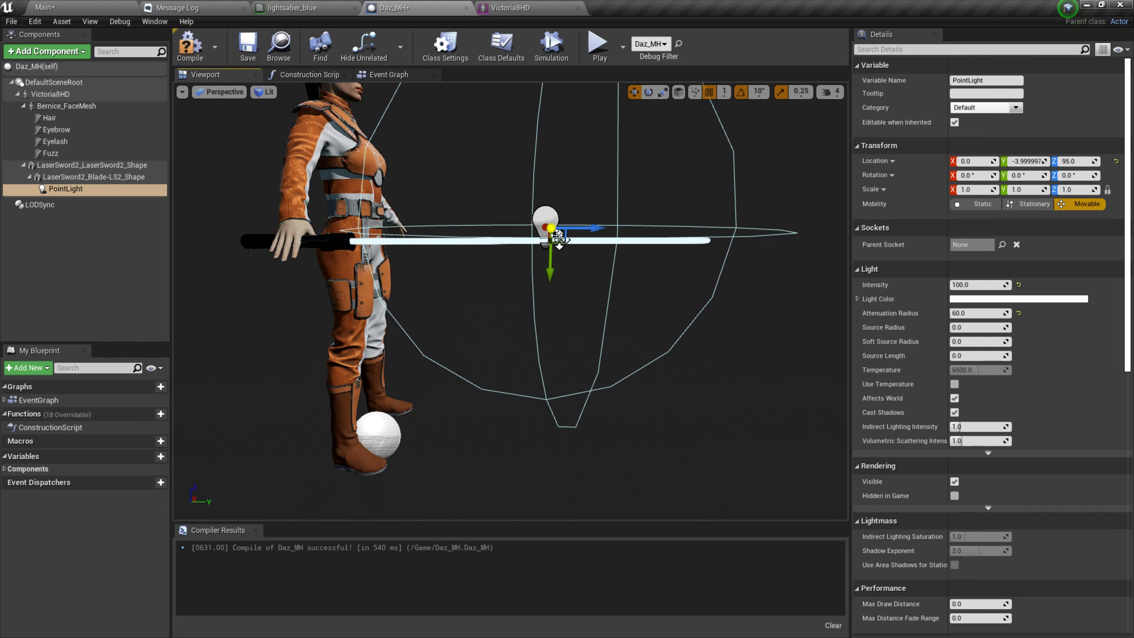
click(1072, 190)
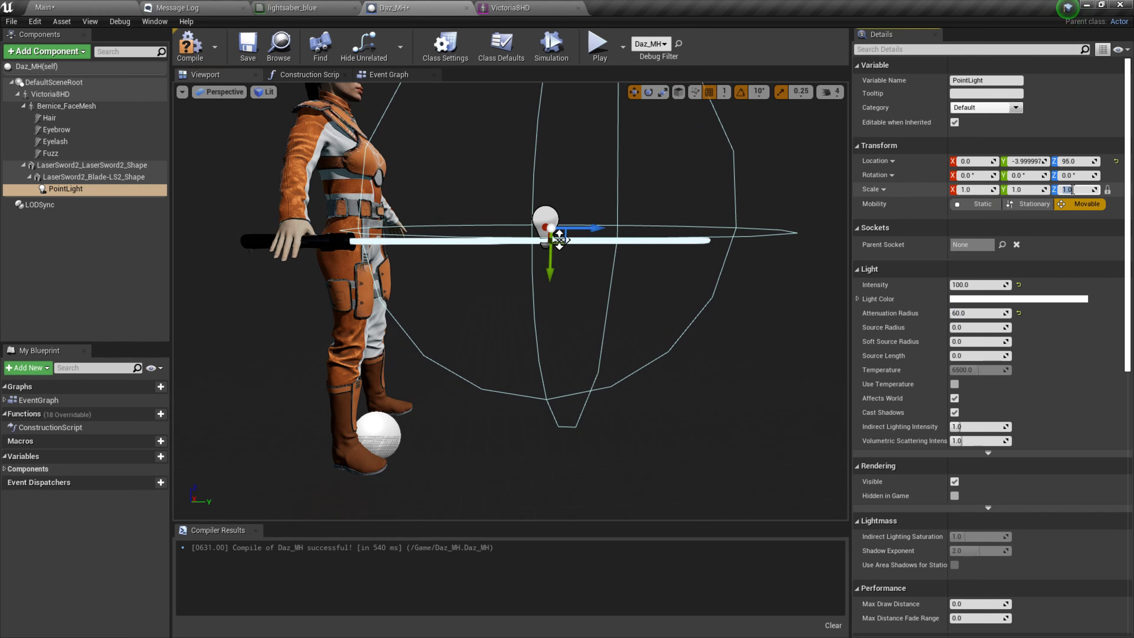
text(2)
key(Return)
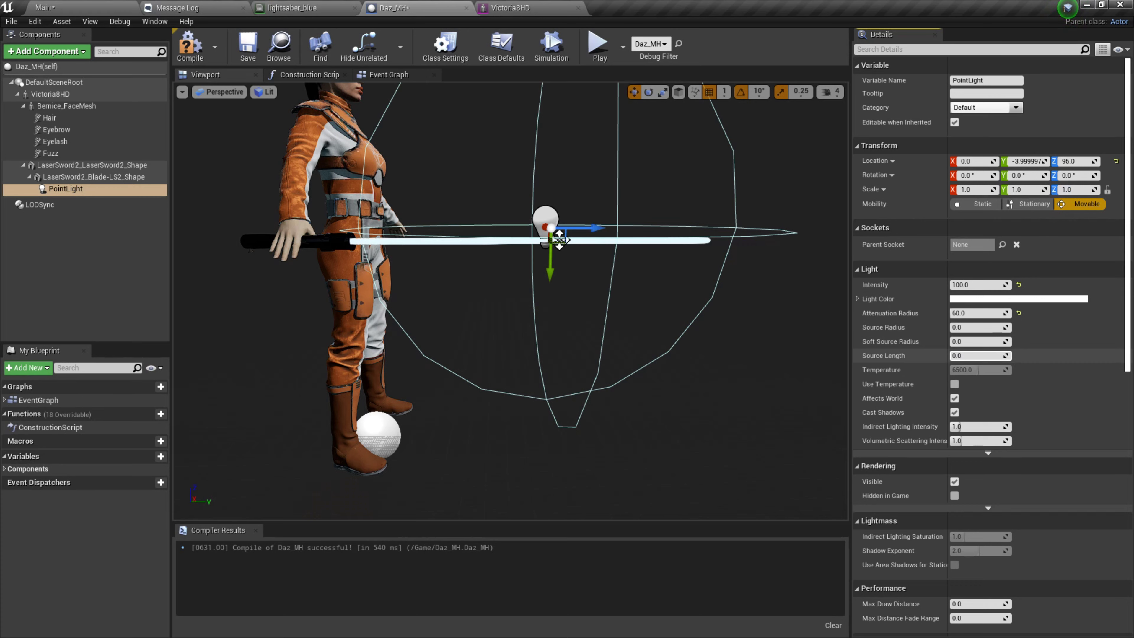
drag(956, 355, 973, 358)
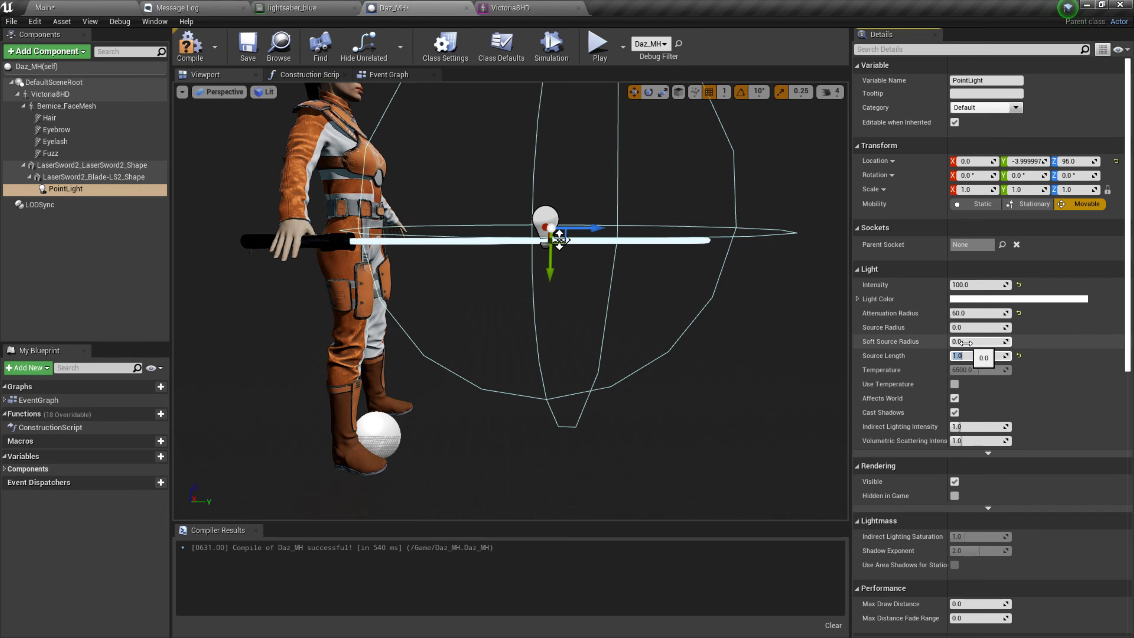
click(966, 343)
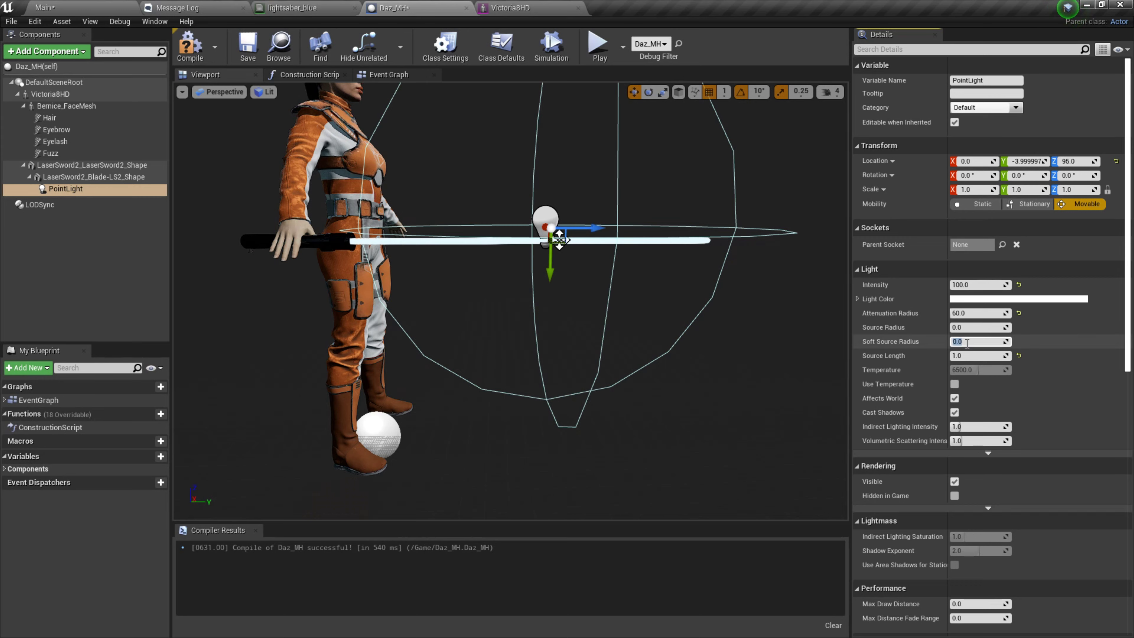
click(199, 51)
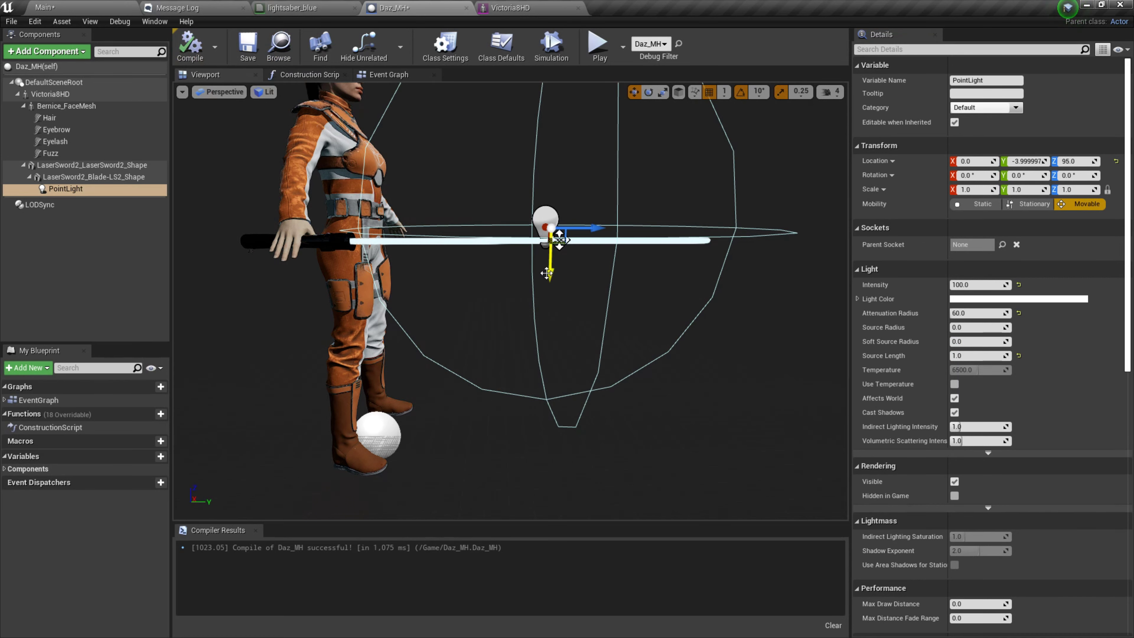
click(111, 5)
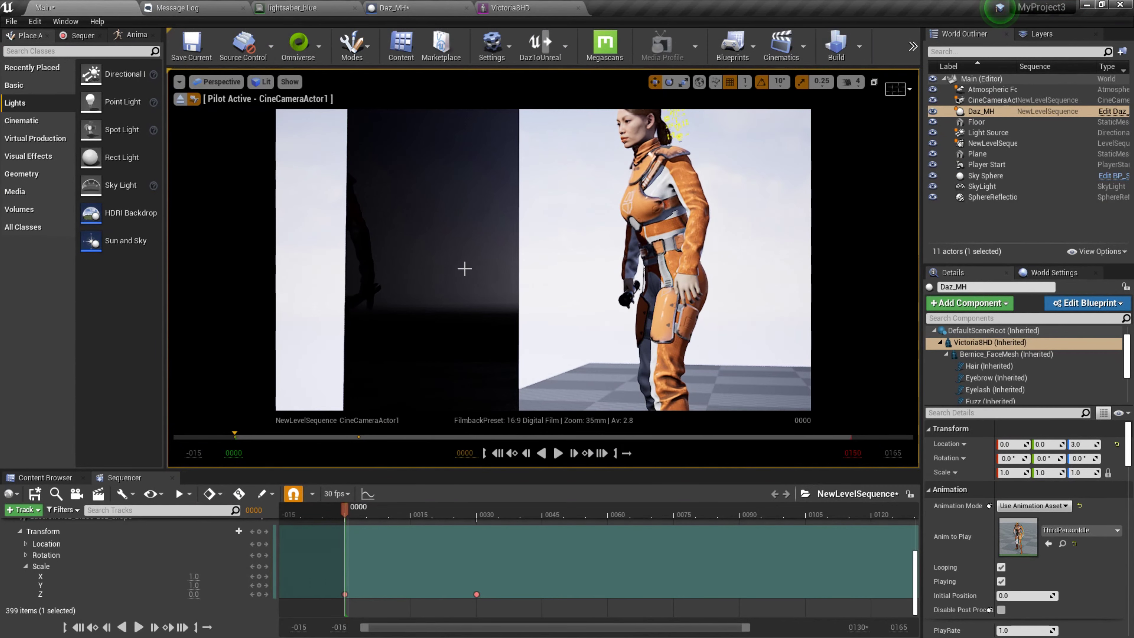
Step: Scrub the sequence from frame 0 to 30 and back to watch the blade extend
drag(346, 506, 441, 503)
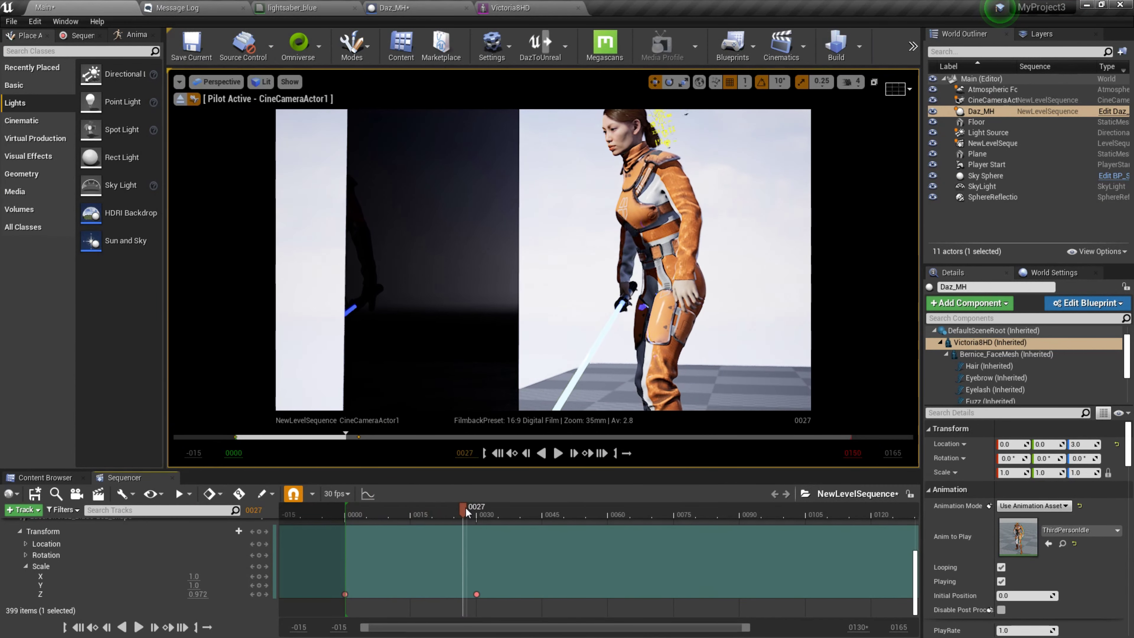
mouse_move(442, 505)
mouse_down()
mouse_move(478, 509)
mouse_move(374, 505)
mouse_move(478, 511)
mouse_up()
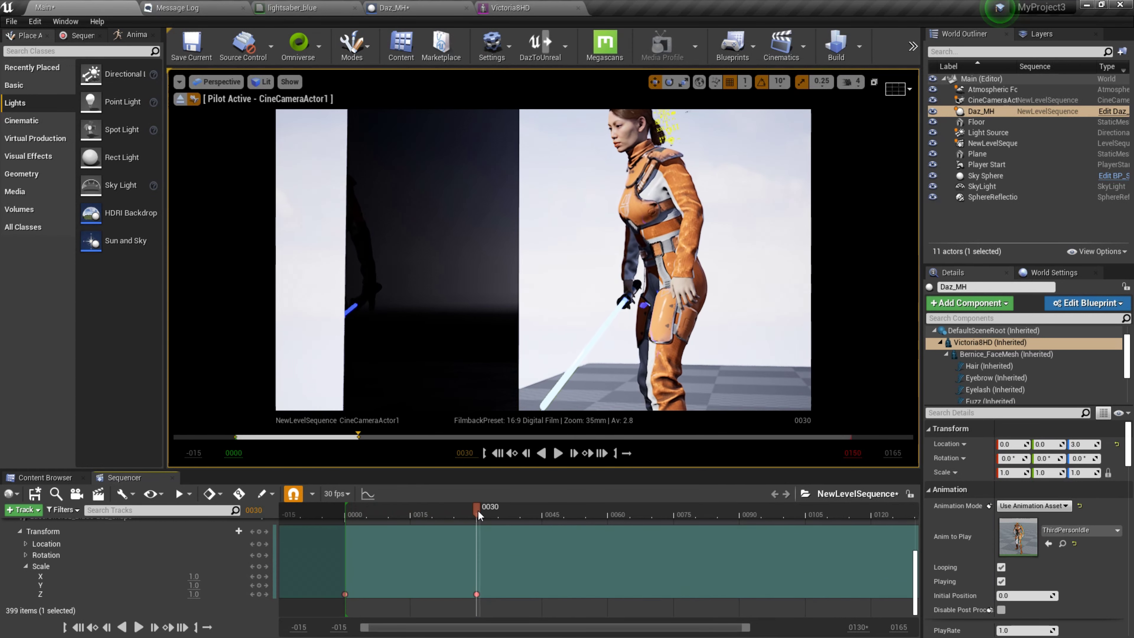
mouse_move(478, 510)
mouse_down()
mouse_move(349, 505)
mouse_move(479, 512)
mouse_move(353, 507)
mouse_move(461, 517)
mouse_move(374, 521)
mouse_up()
click(393, 8)
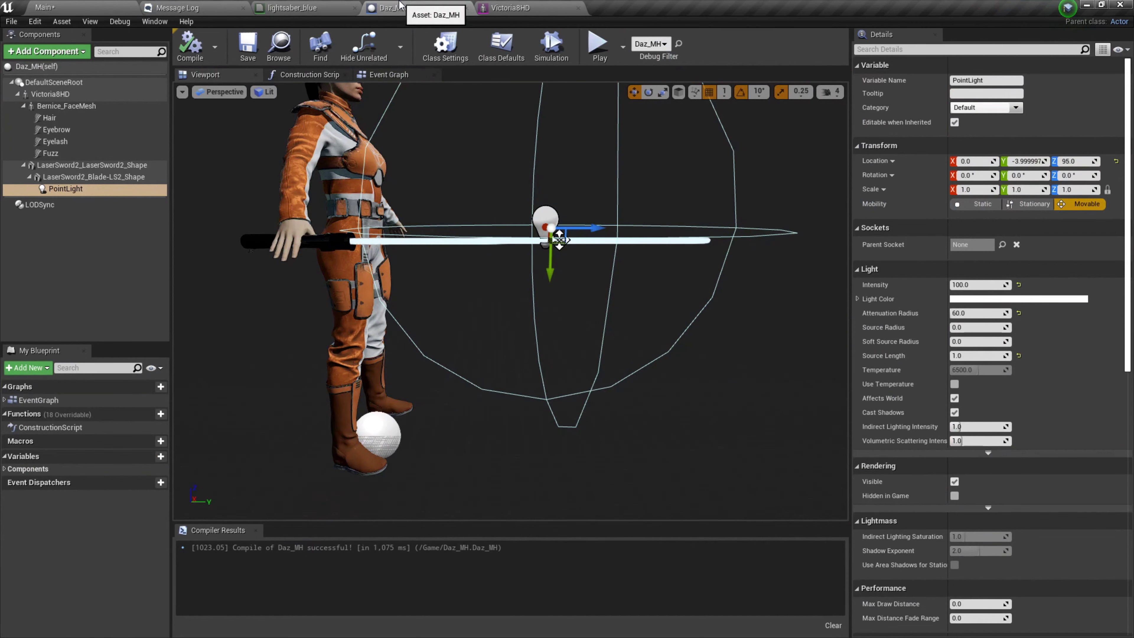
Step: Make the PointLight blue (red 0, green 0.2) and recompile the blueprint
click(980, 298)
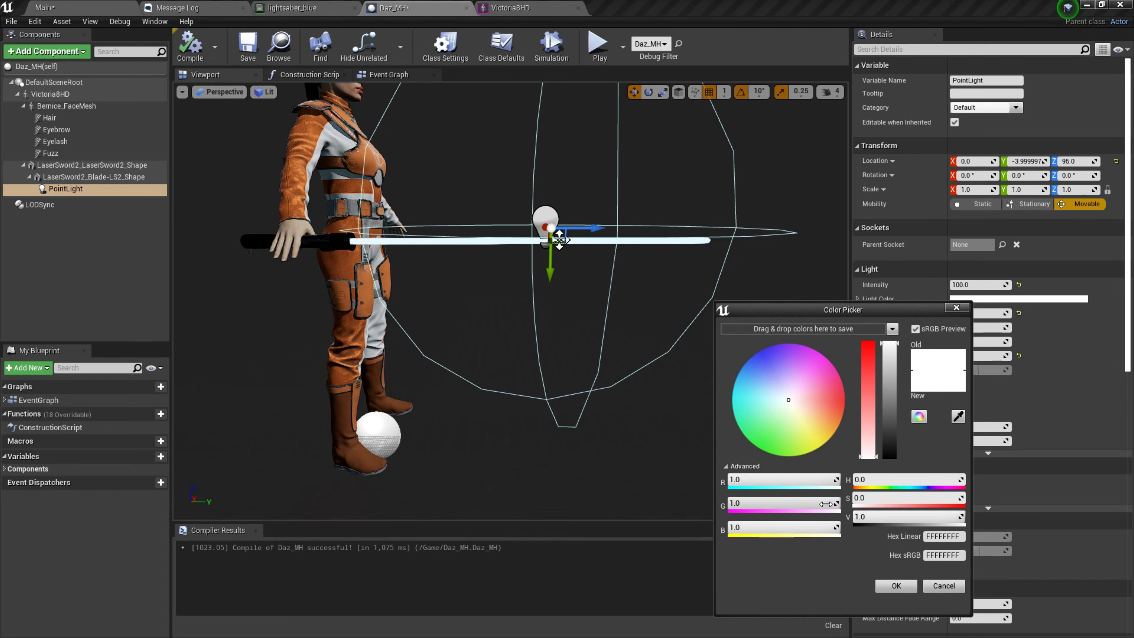
drag(735, 505, 834, 503)
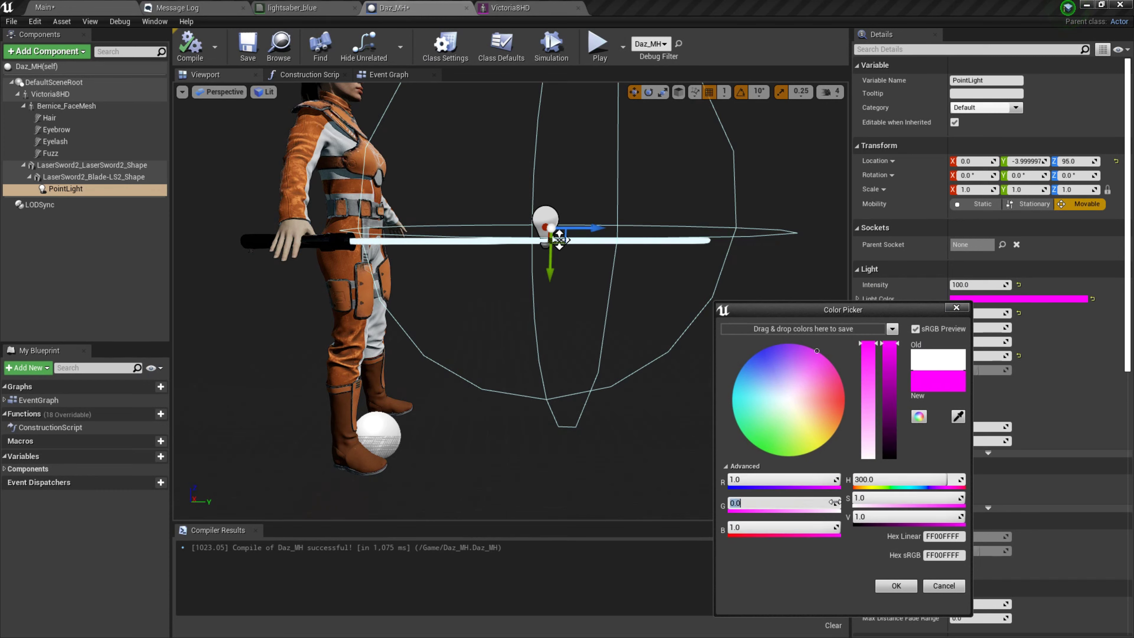
click(787, 481)
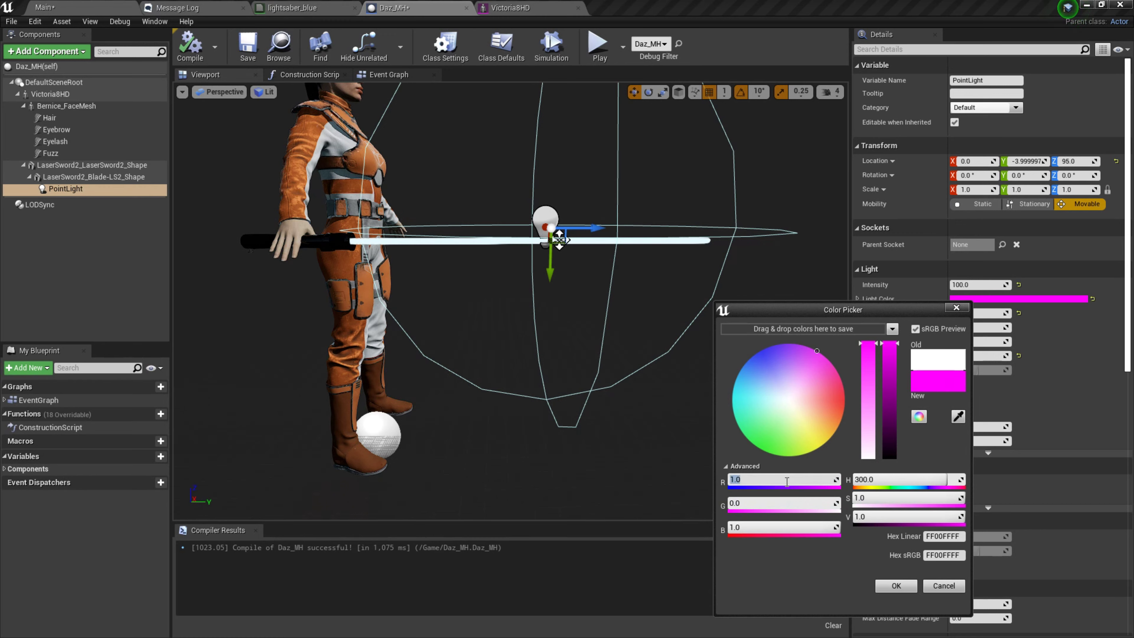
text(0)
key(Return)
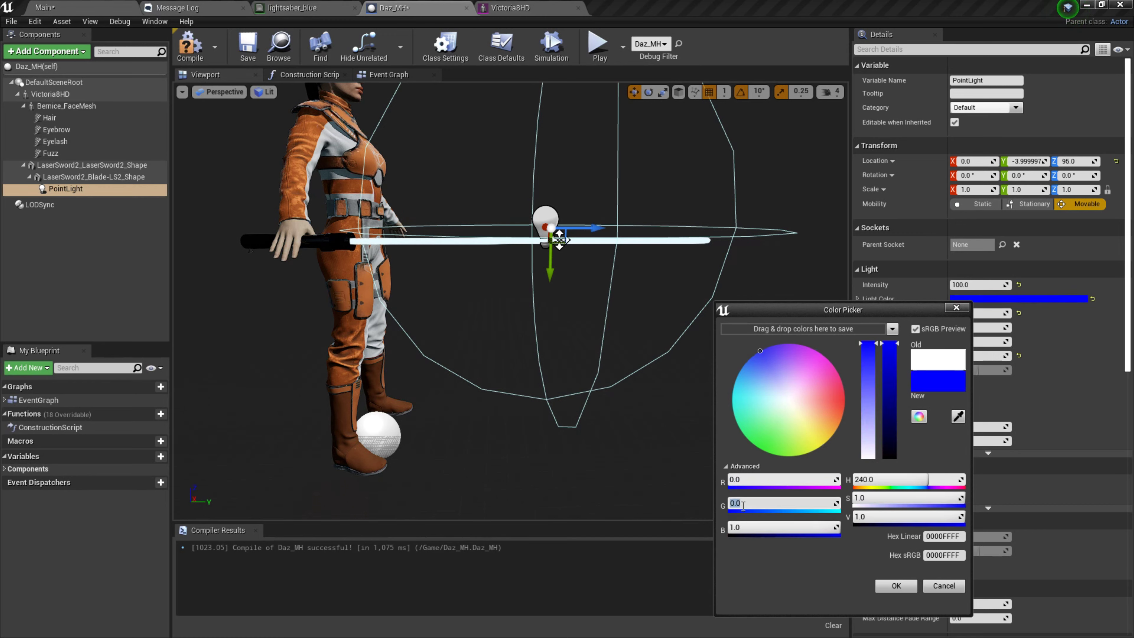
text(0.2)
key(Return)
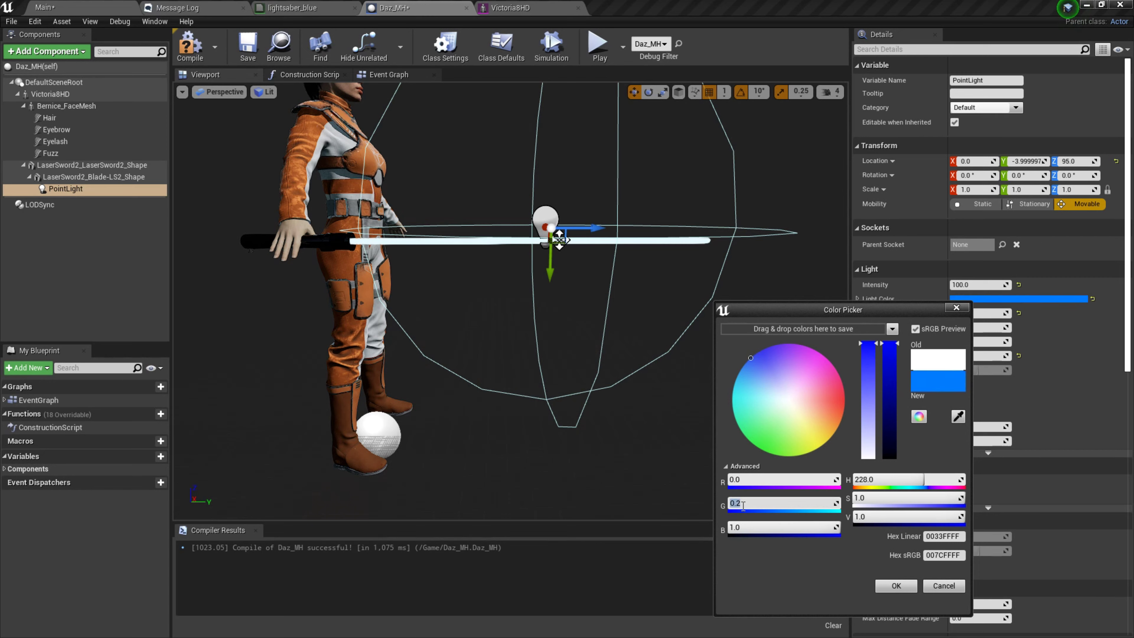
click(895, 586)
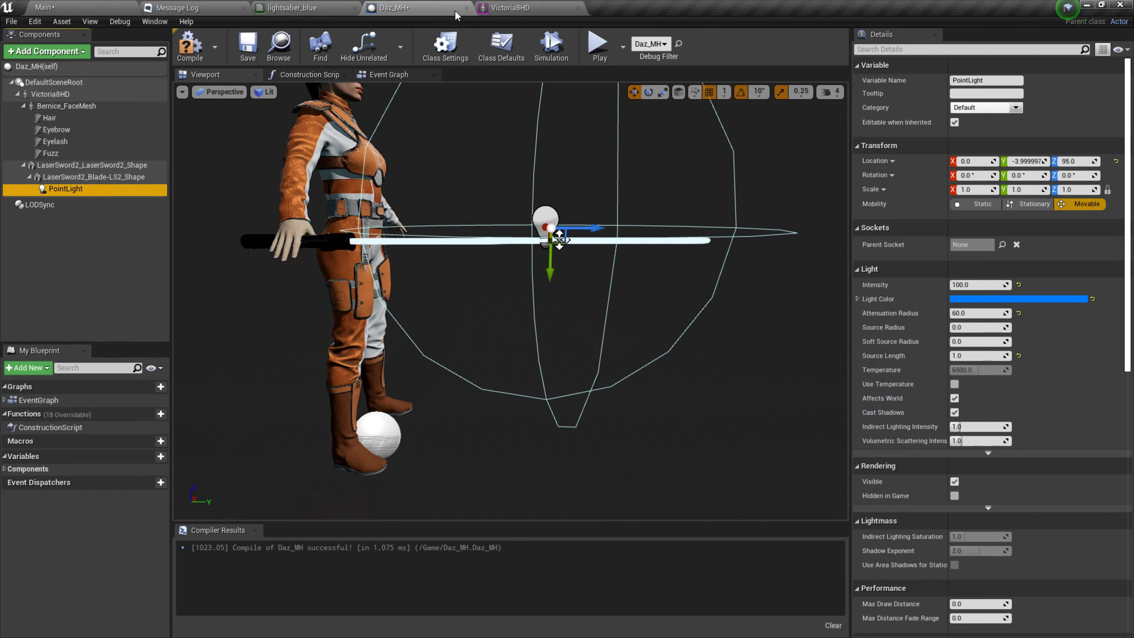
click(187, 37)
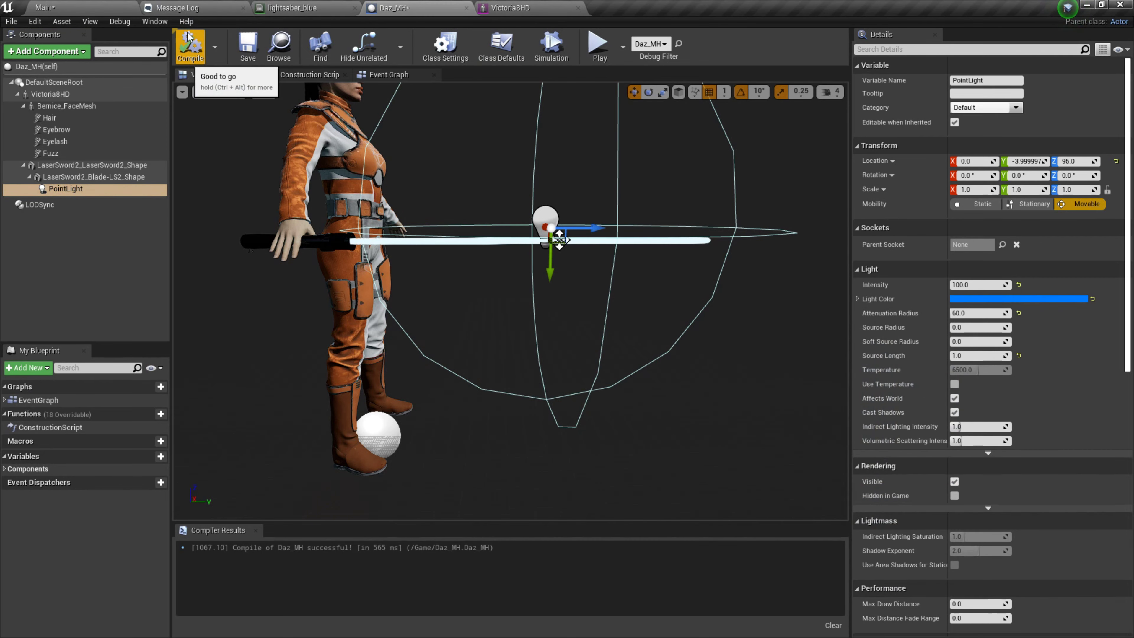
Step: Preview the sequence from frame 0 in the main level, pause it, then show the Content Browser
click(115, 8)
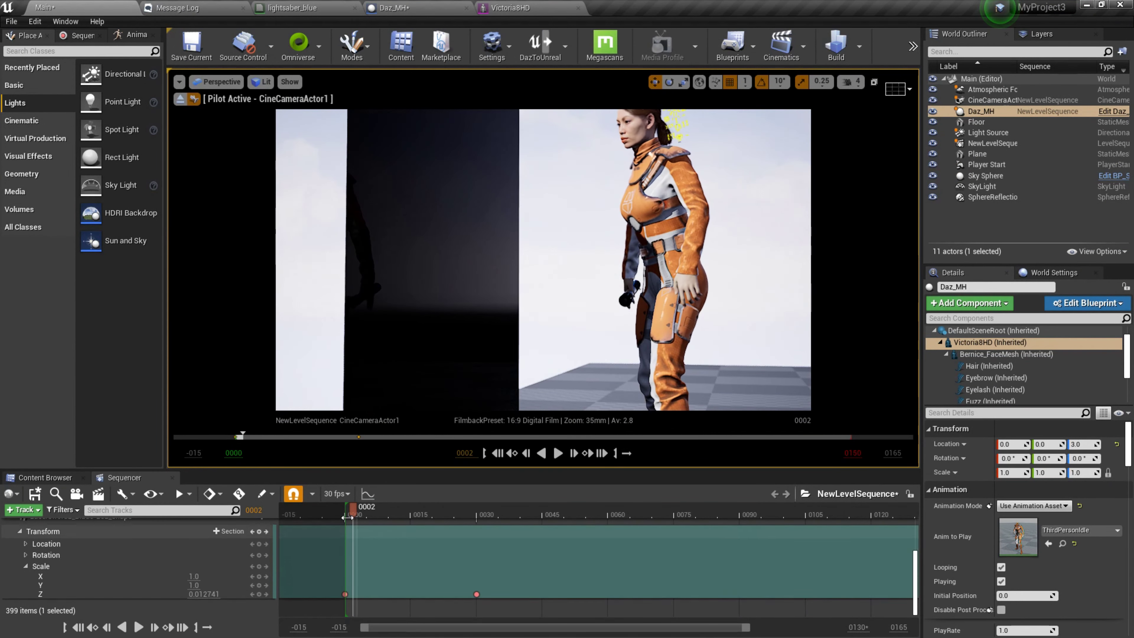
click(346, 508)
mouse_move(349, 510)
mouse_down()
mouse_move(447, 526)
mouse_move(345, 518)
mouse_up()
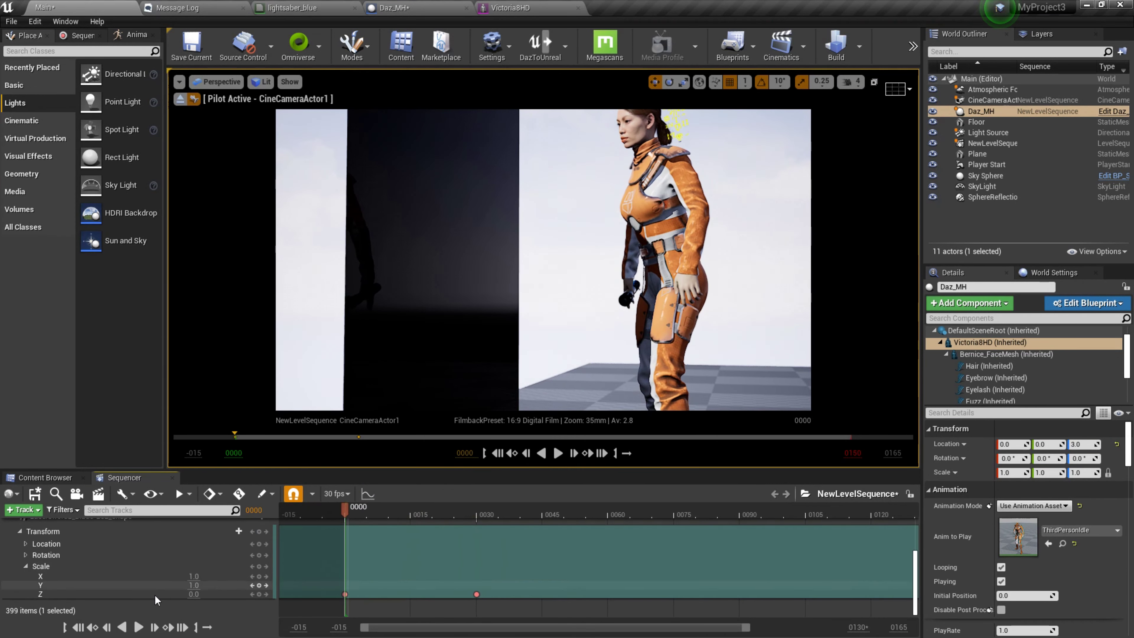
click(137, 628)
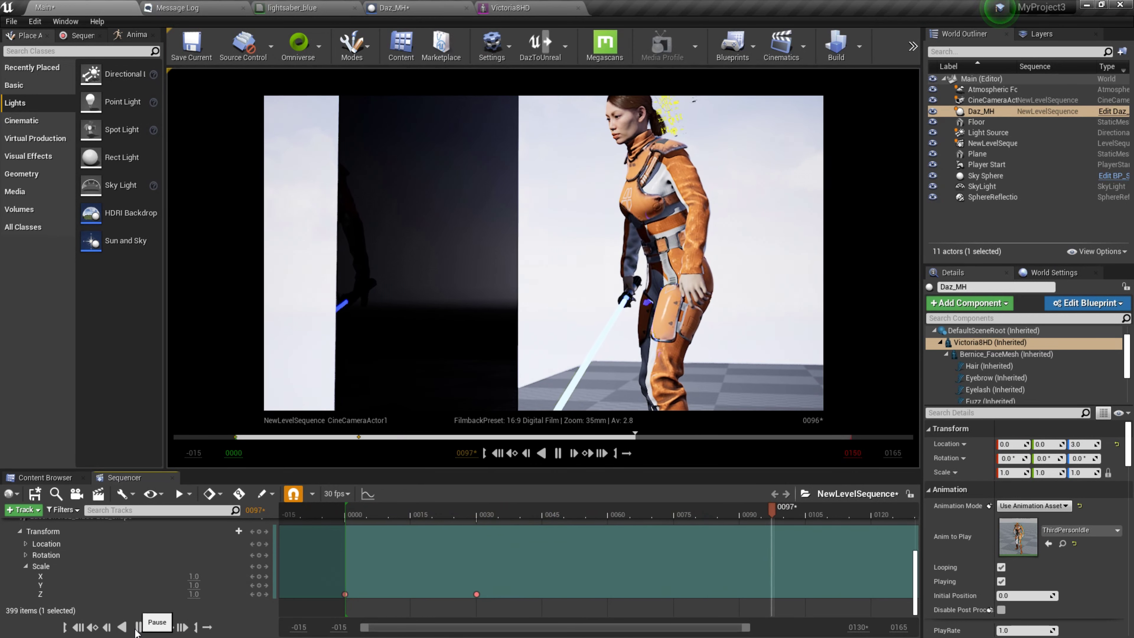
click(136, 627)
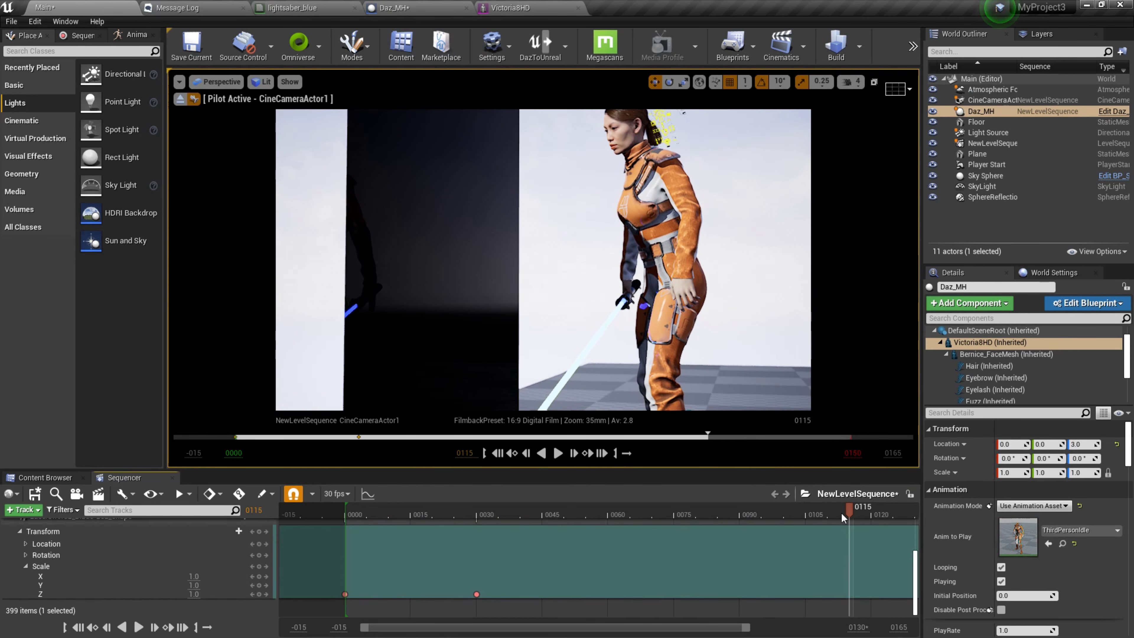
click(50, 478)
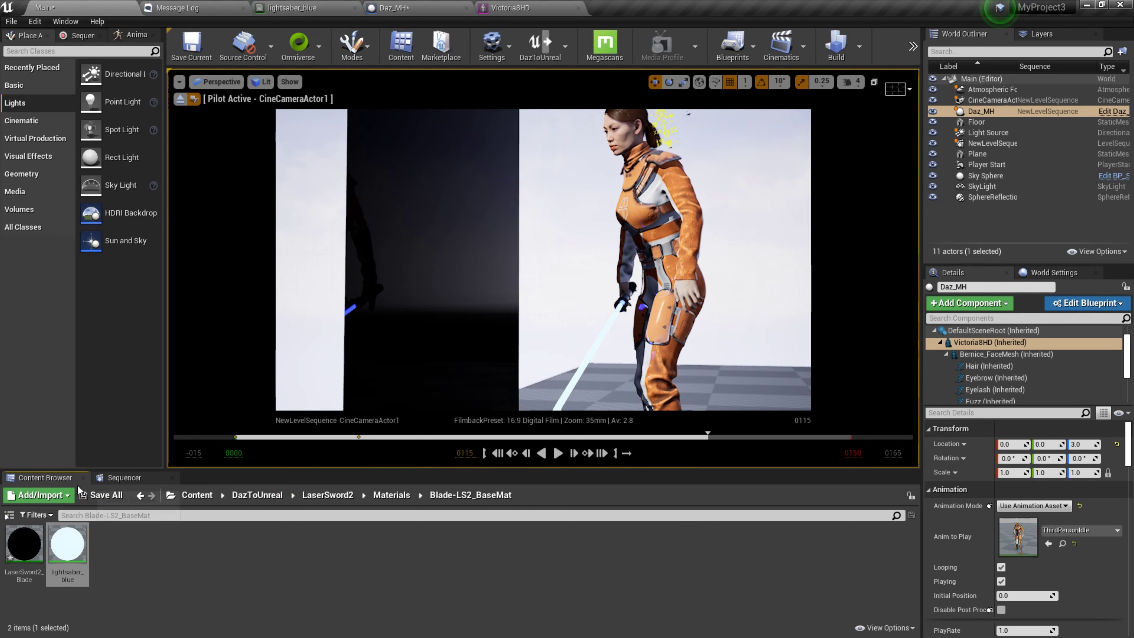
Step: Assign ThirdPersonWalk as the character's Anim to Play
click(197, 495)
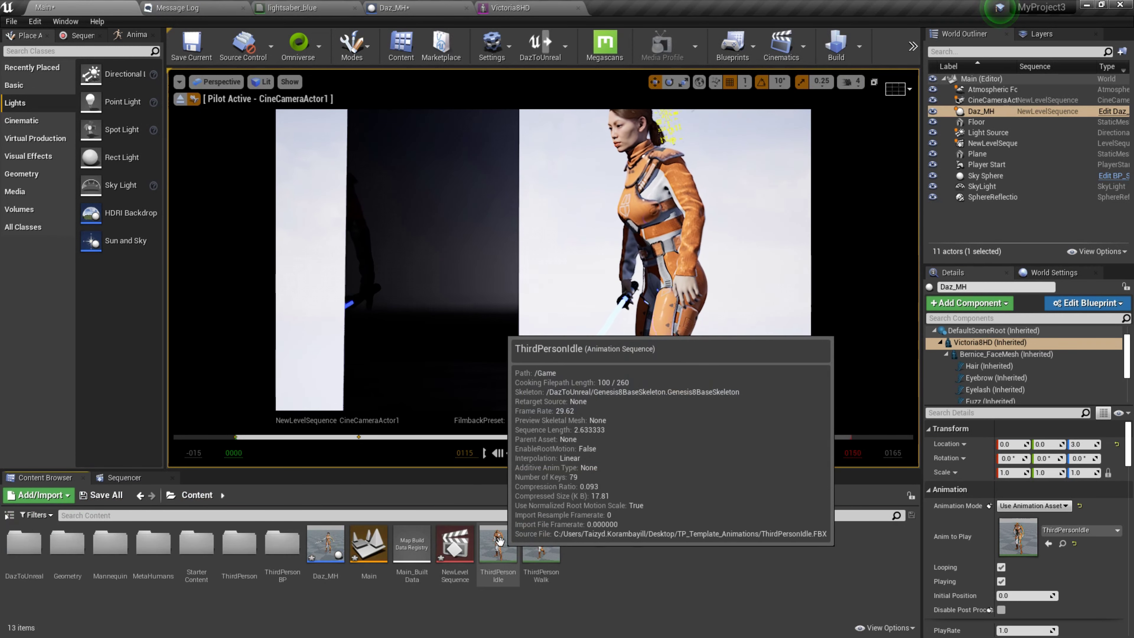
click(540, 554)
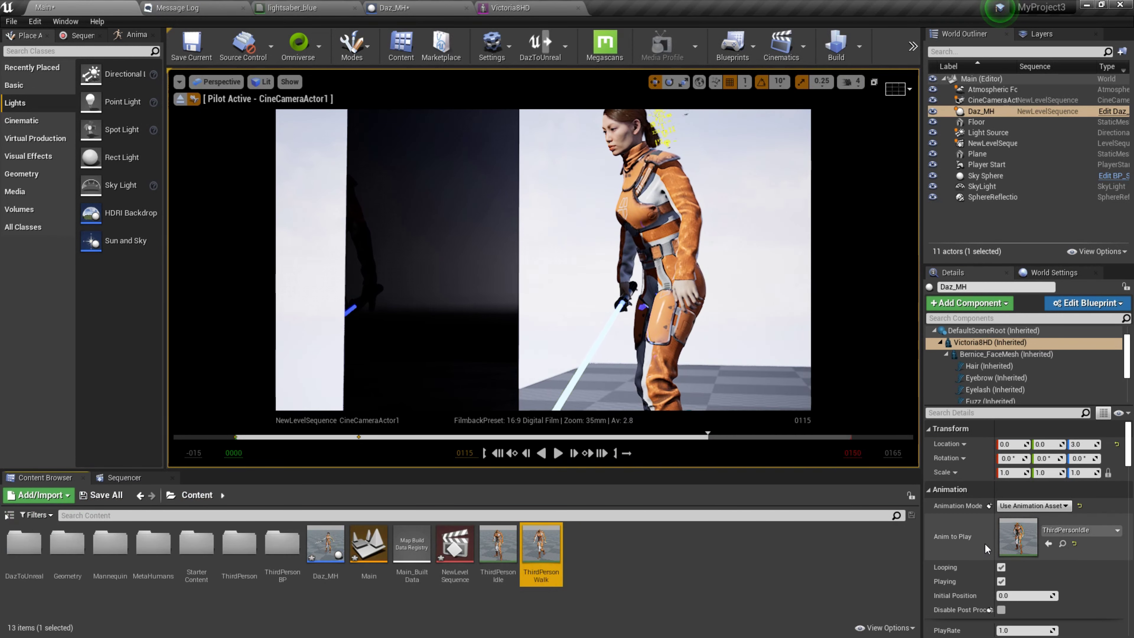
click(1049, 543)
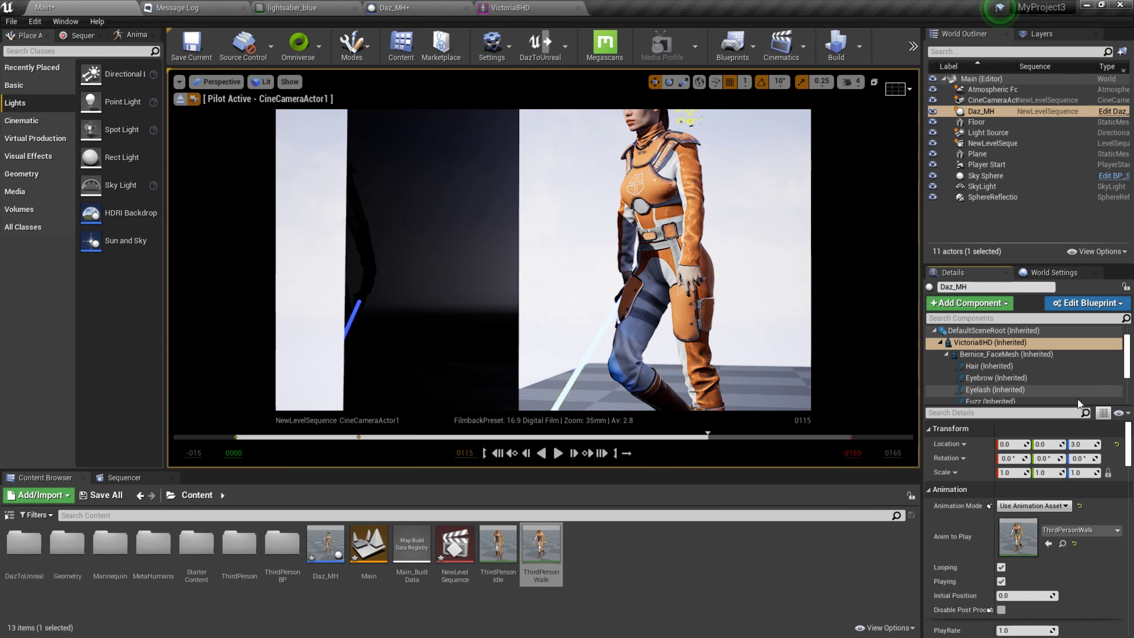
Step: Set the Victoria8HD animation play rate to 0.2
scroll(1017, 380, down, 3)
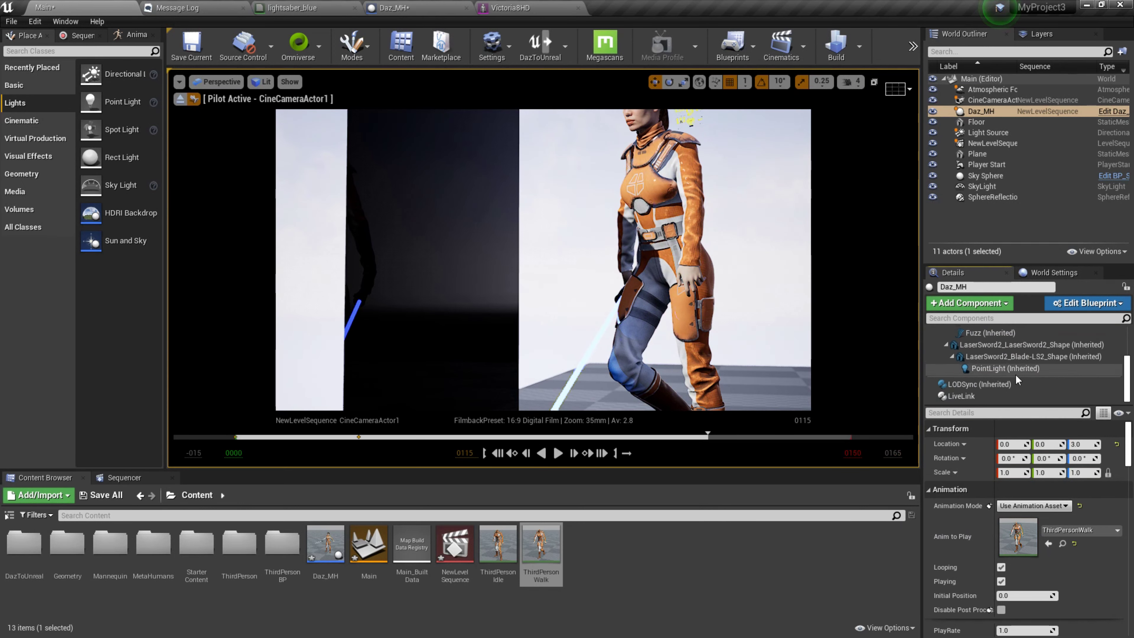
click(984, 396)
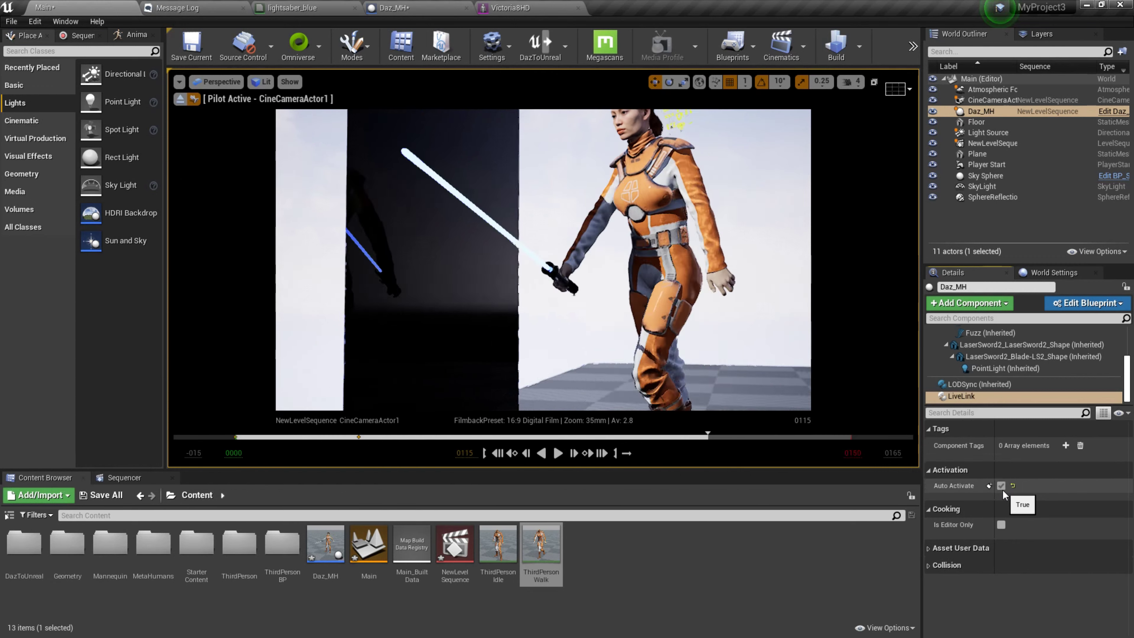
scroll(1032, 368, up, 5)
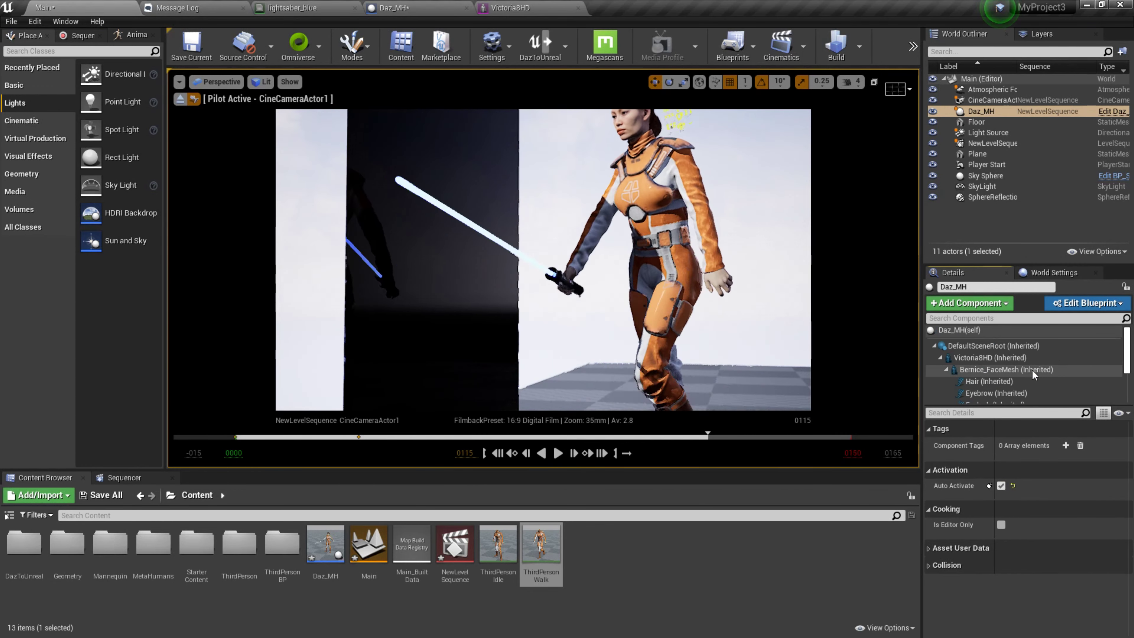
click(983, 359)
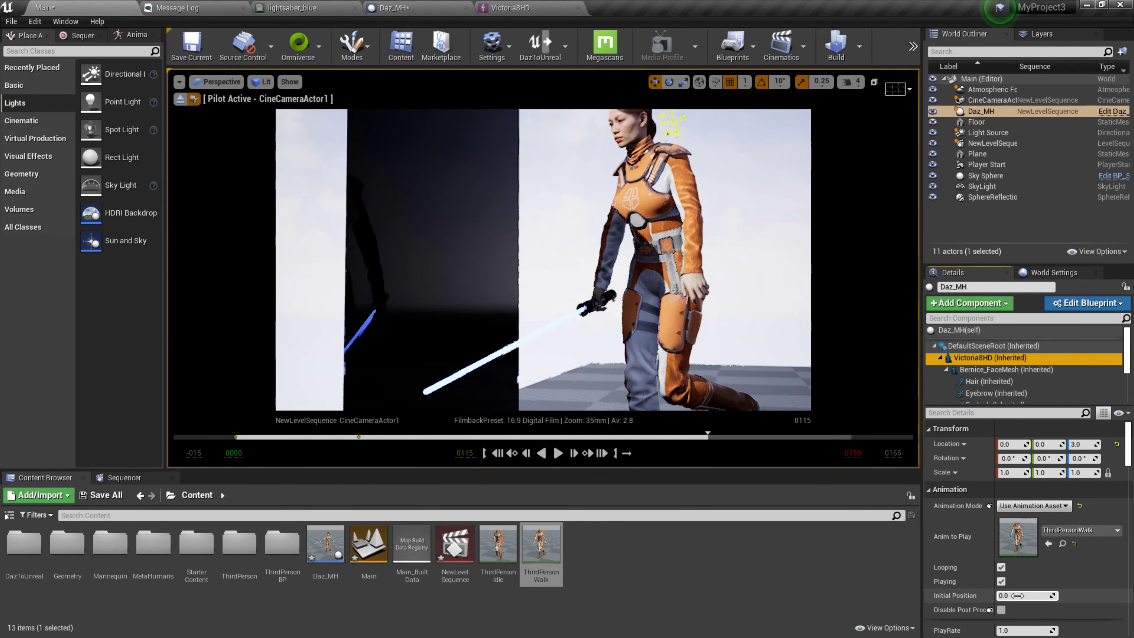
click(1013, 630)
text(0.2)
key(Return)
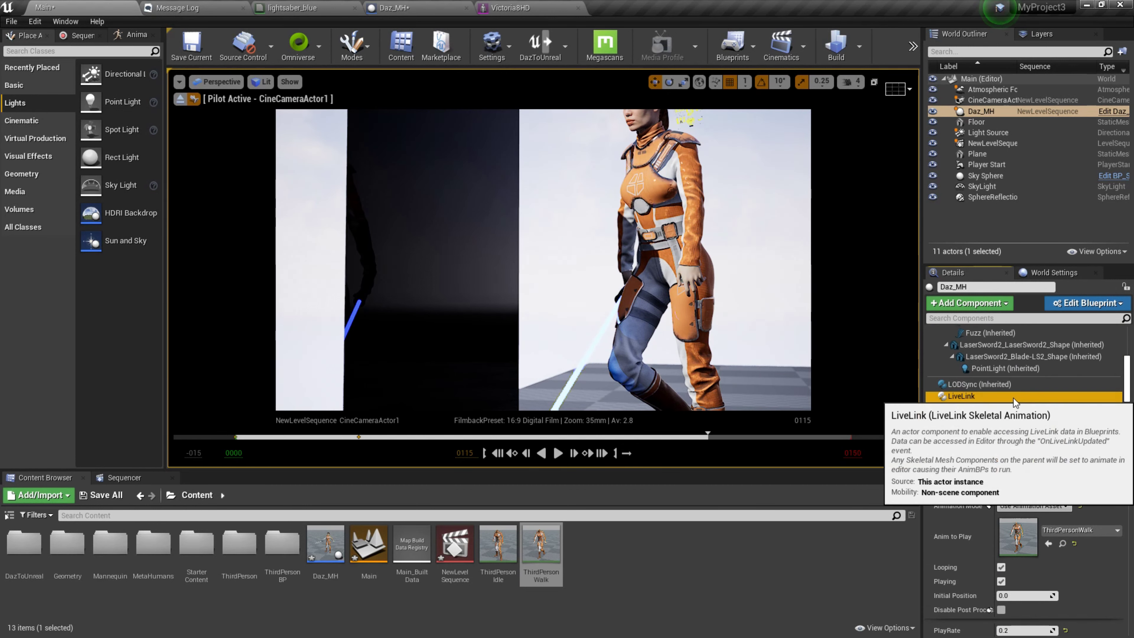
Step: Turn off LiveLink Auto Activate and play the sequence from frame 0 to check the slow walk
click(1013, 397)
click(999, 487)
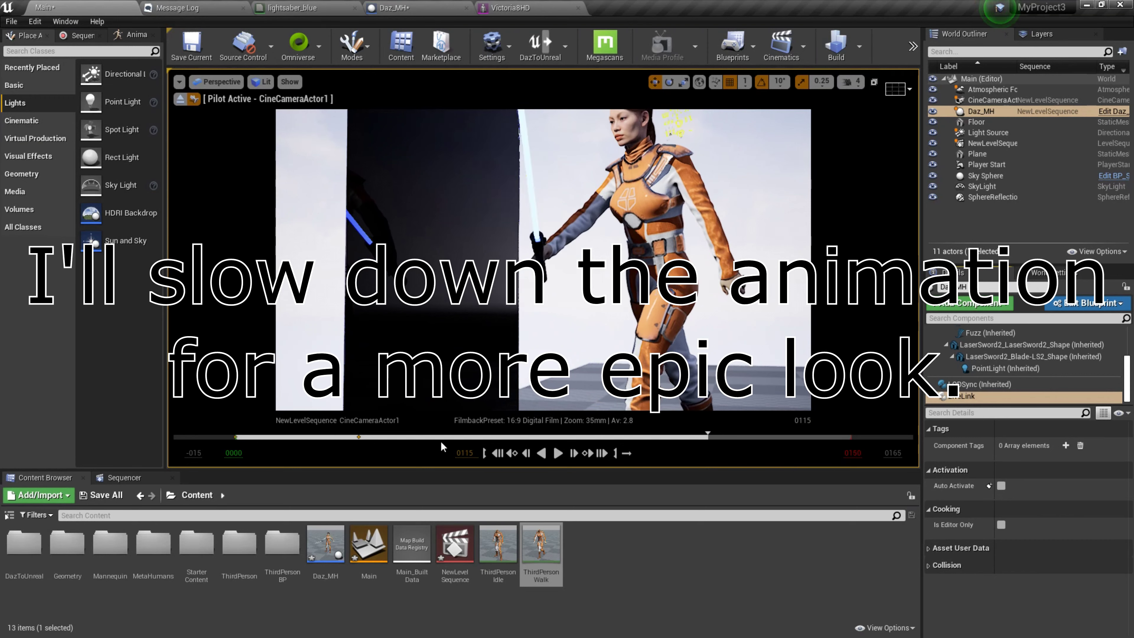
click(225, 83)
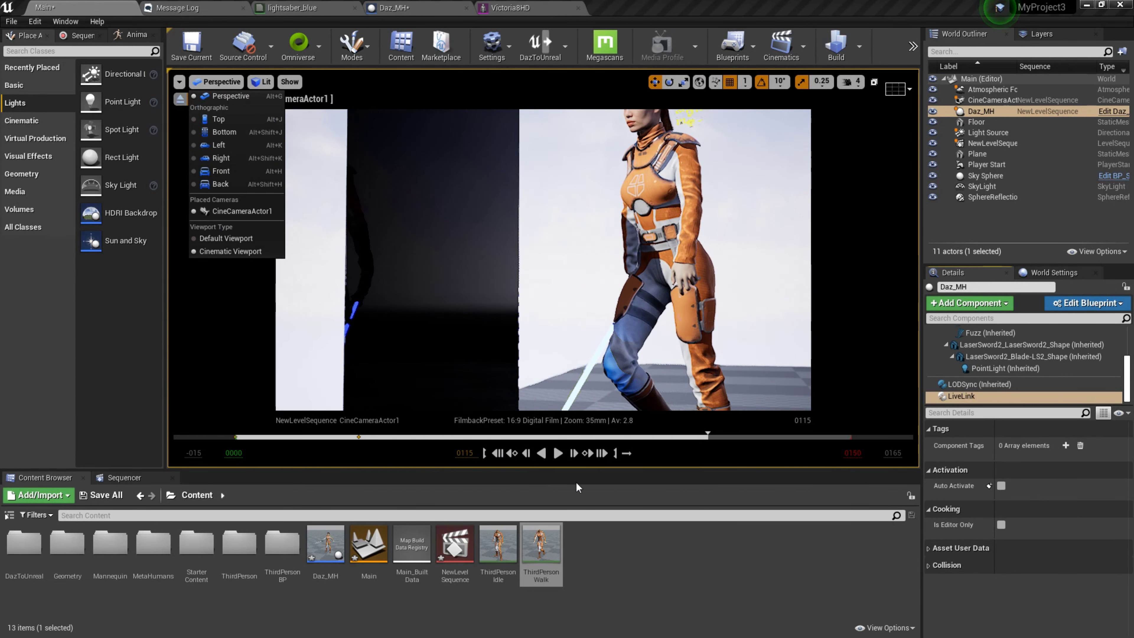
click(502, 454)
click(501, 454)
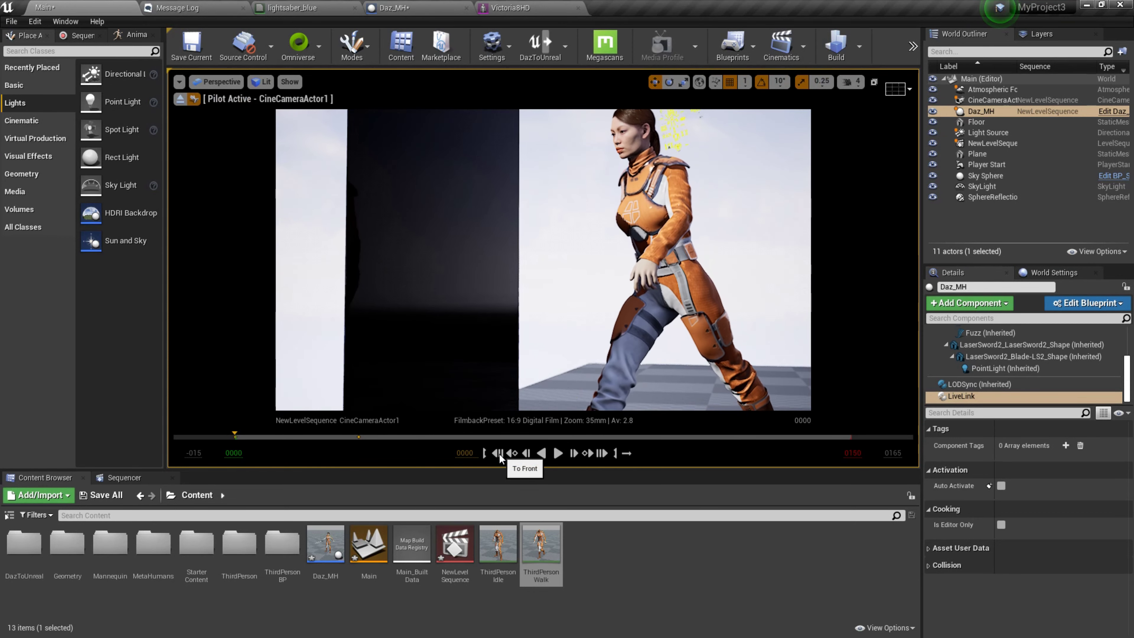
click(554, 459)
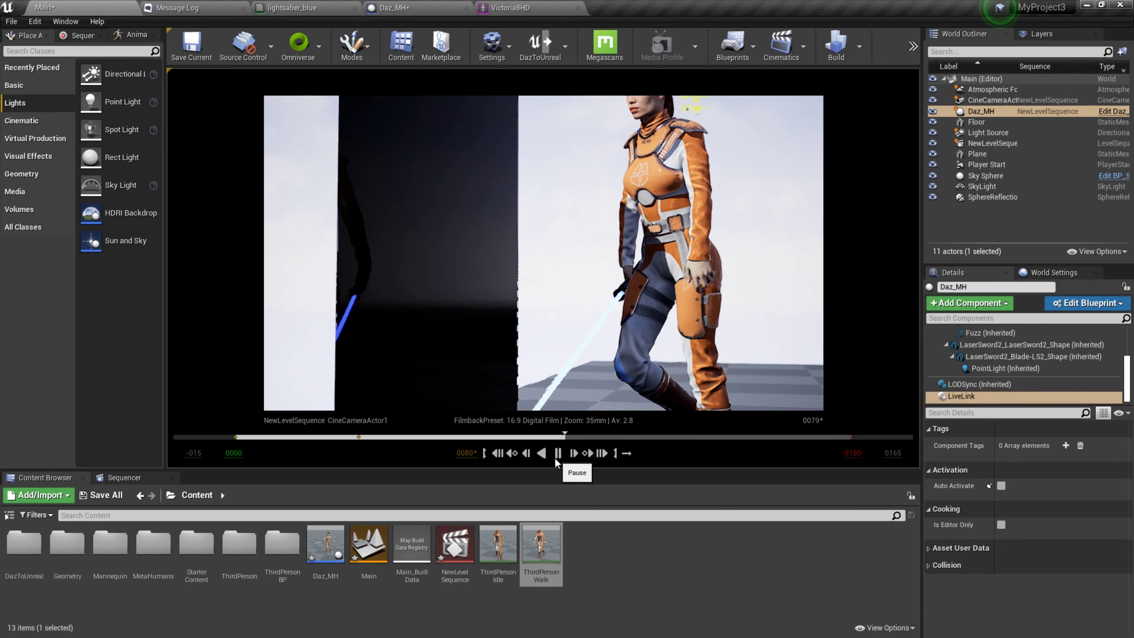
click(502, 454)
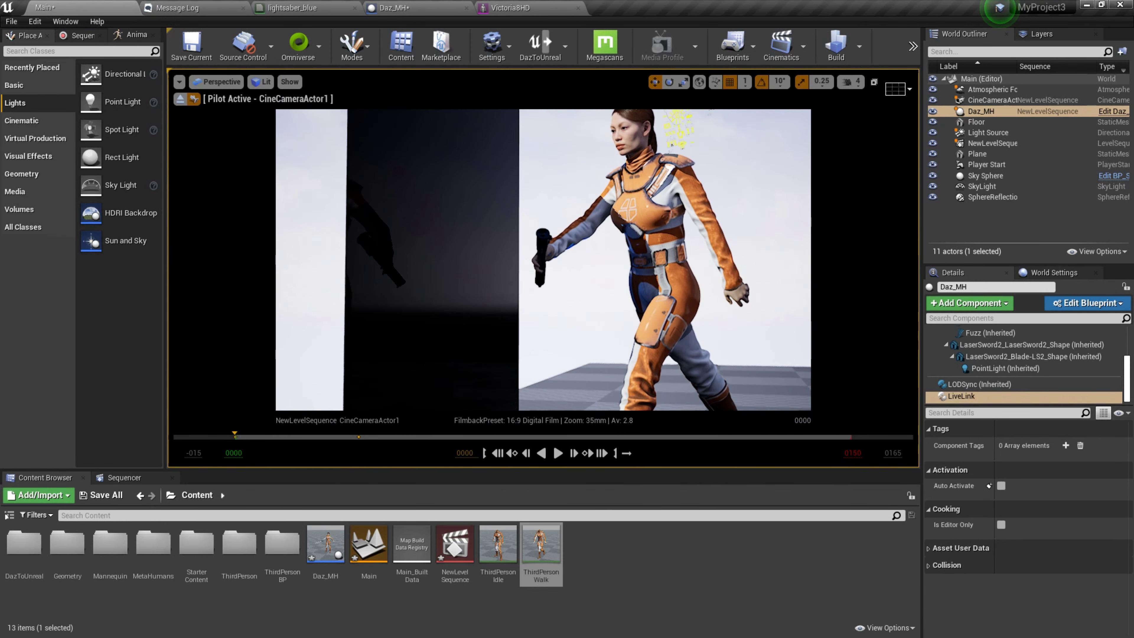
click(649, 258)
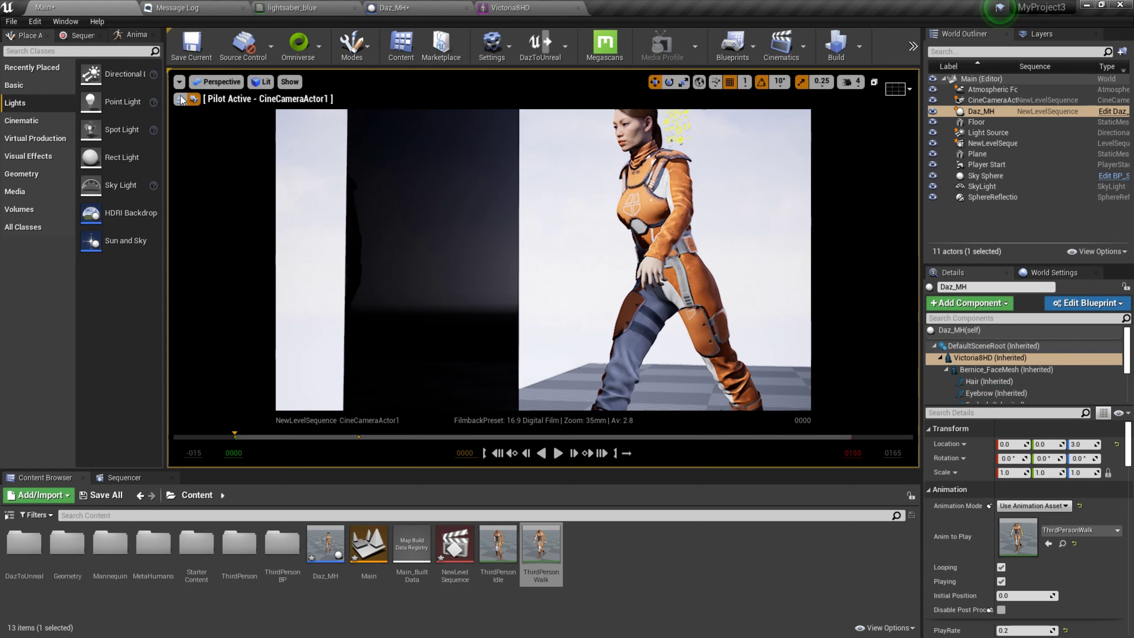
Step: Leave the camera view and rotate Daz_MH to Z 70° so she faces the cine camera
click(179, 99)
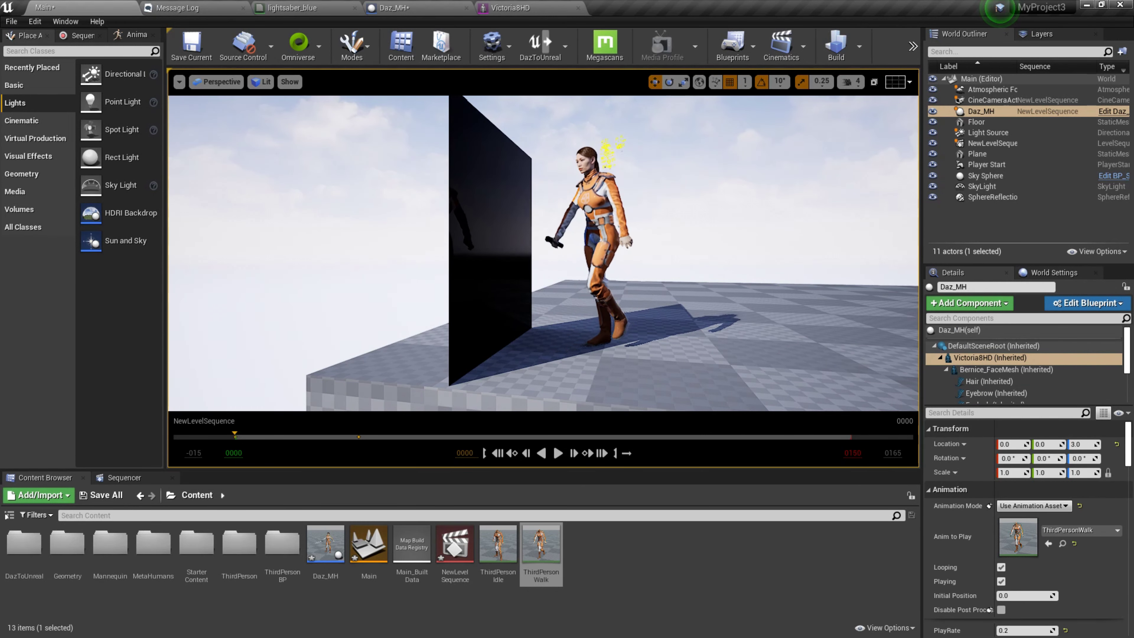
click(570, 320)
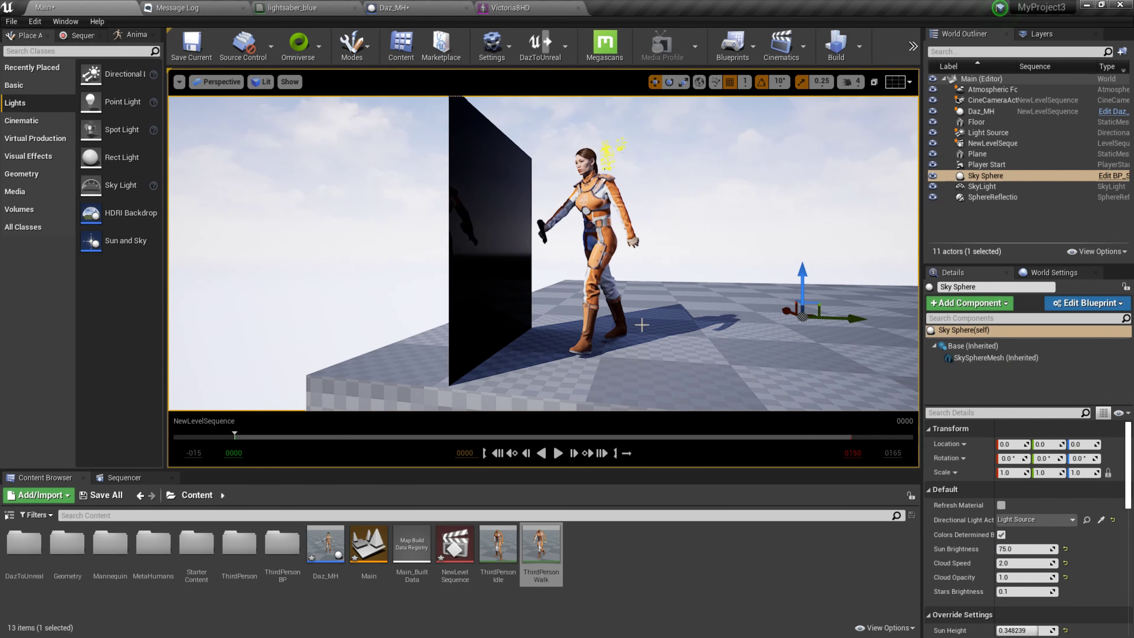
click(667, 83)
click(981, 111)
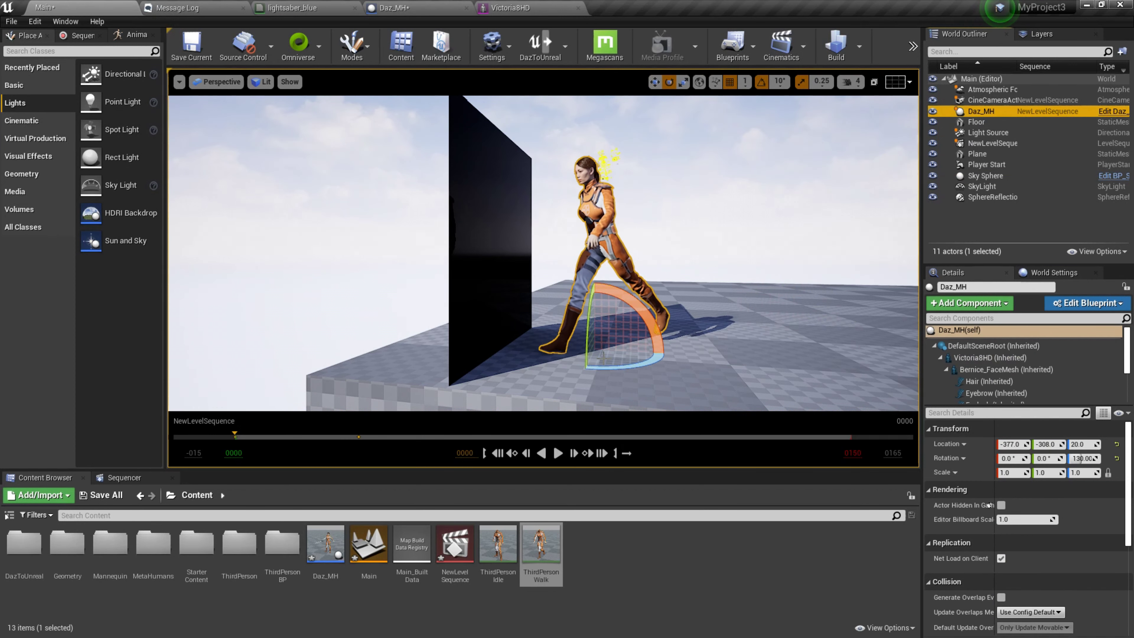
drag(579, 335, 532, 340)
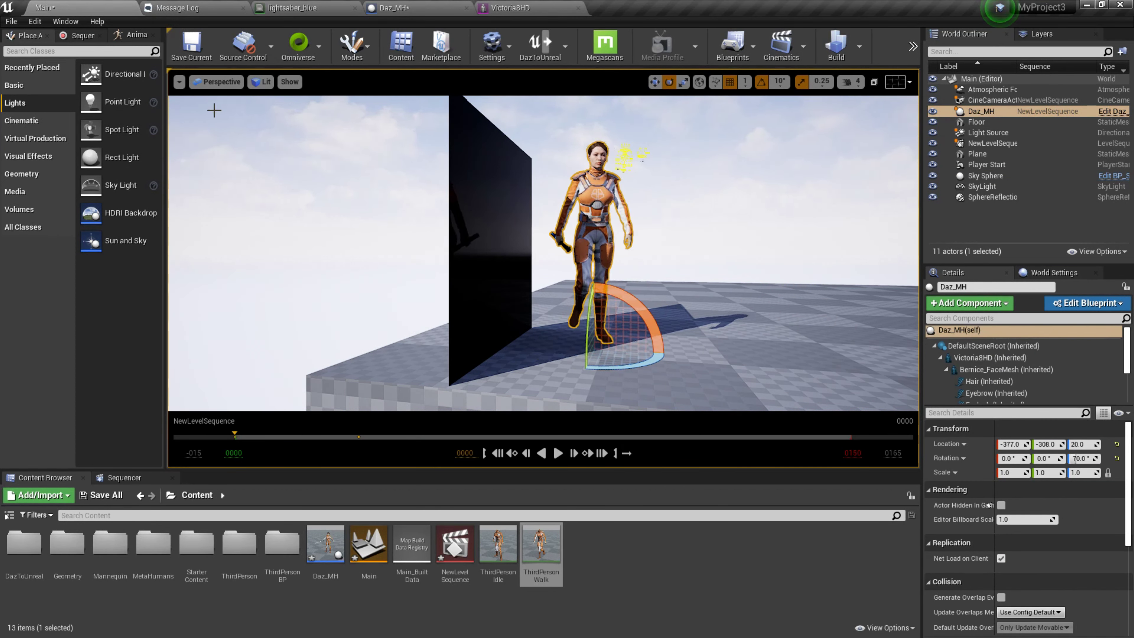
Step: Look through CineCameraActor1 again and bring the Sequencer timeline back up
click(224, 83)
click(228, 212)
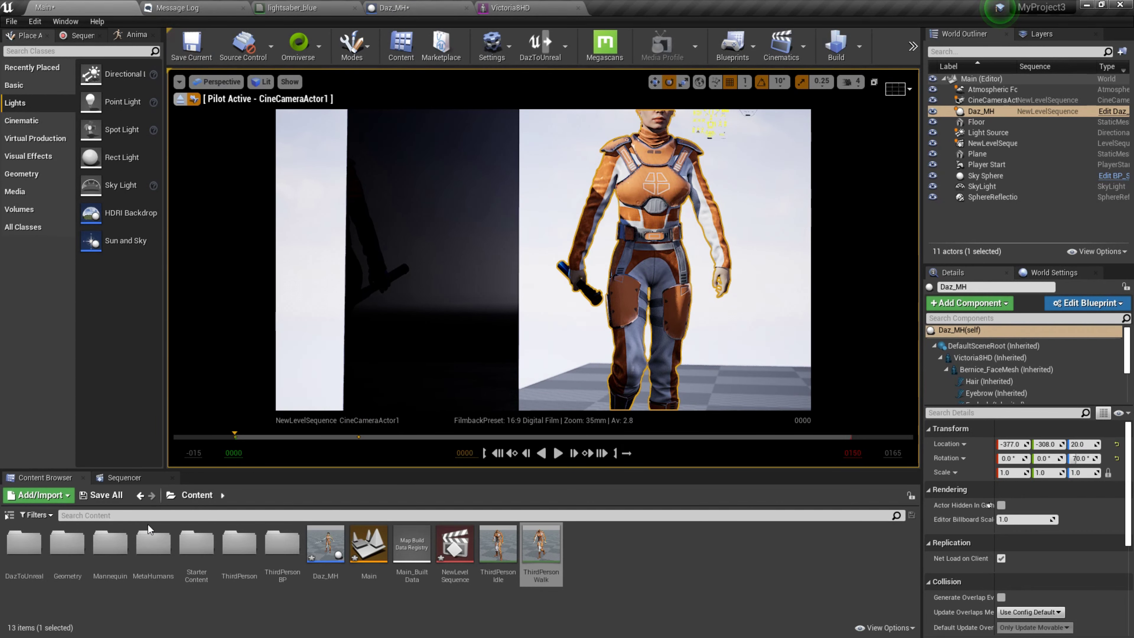
click(128, 478)
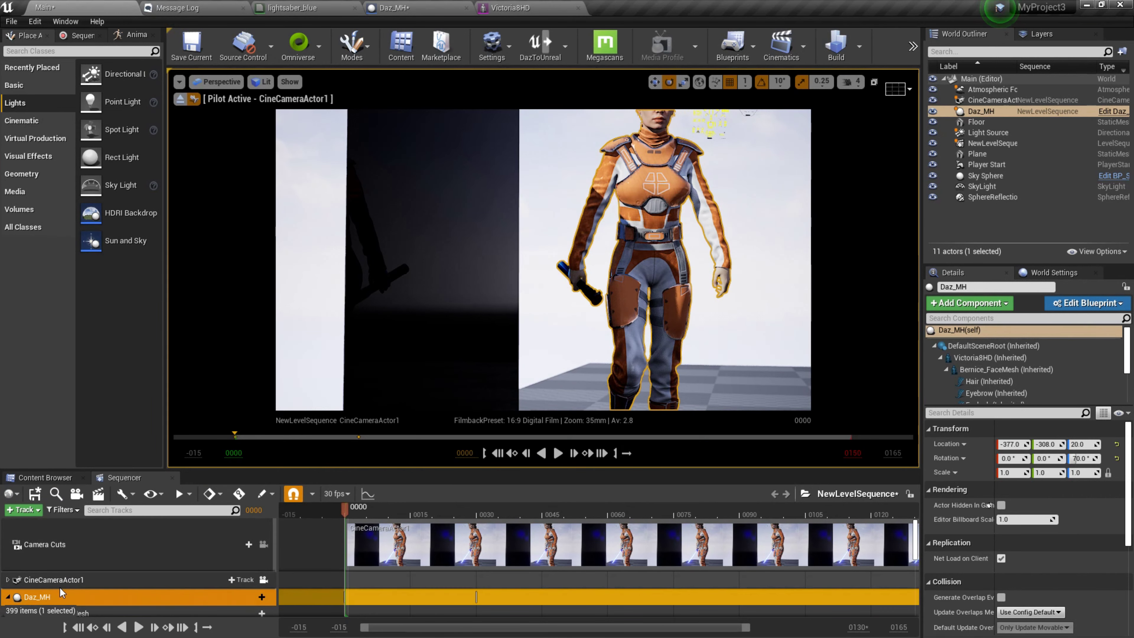
Step: Expand the CineCameraActor1 track and raise the camera to -711.99, -239.30, 125.0 to frame her full figure
click(33, 582)
click(7, 579)
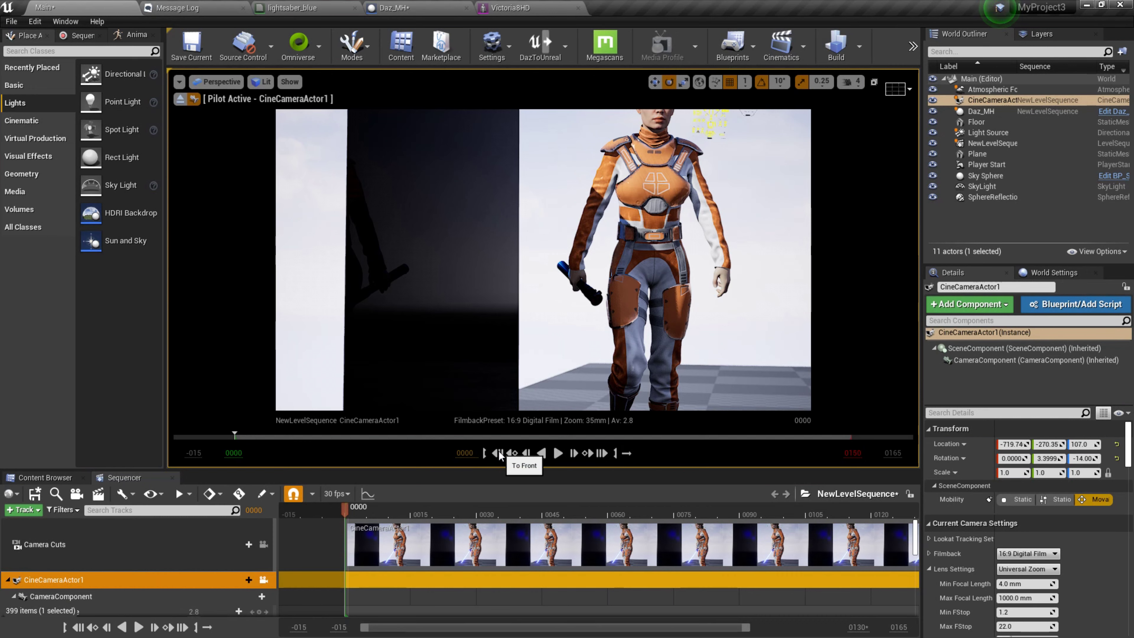
middle_drag(542, 259, 558, 246)
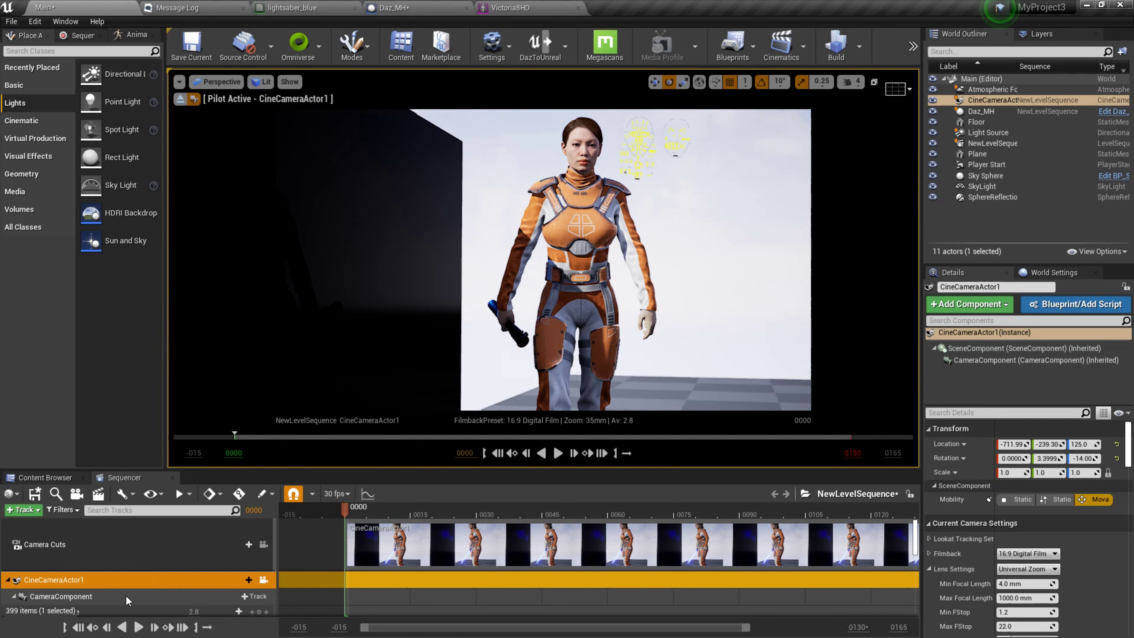
scroll(125, 595, down, 2)
scroll(123, 592, down, 2)
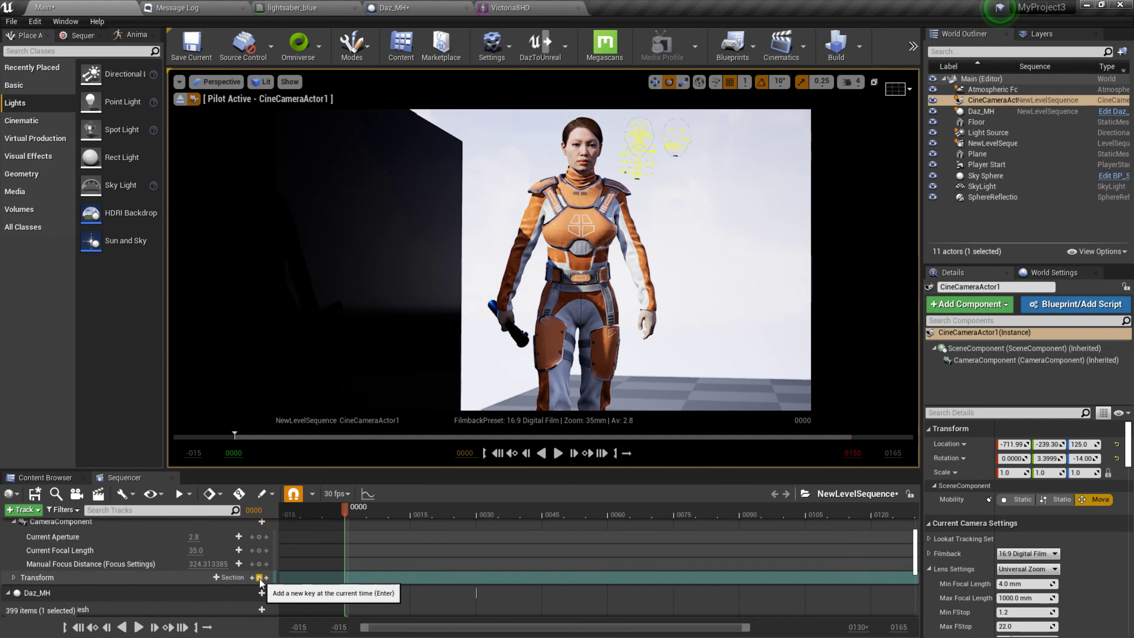
Step: Angle the dark backdrop plane, slide it toward the character and give it a uniform scale of 5
click(368, 314)
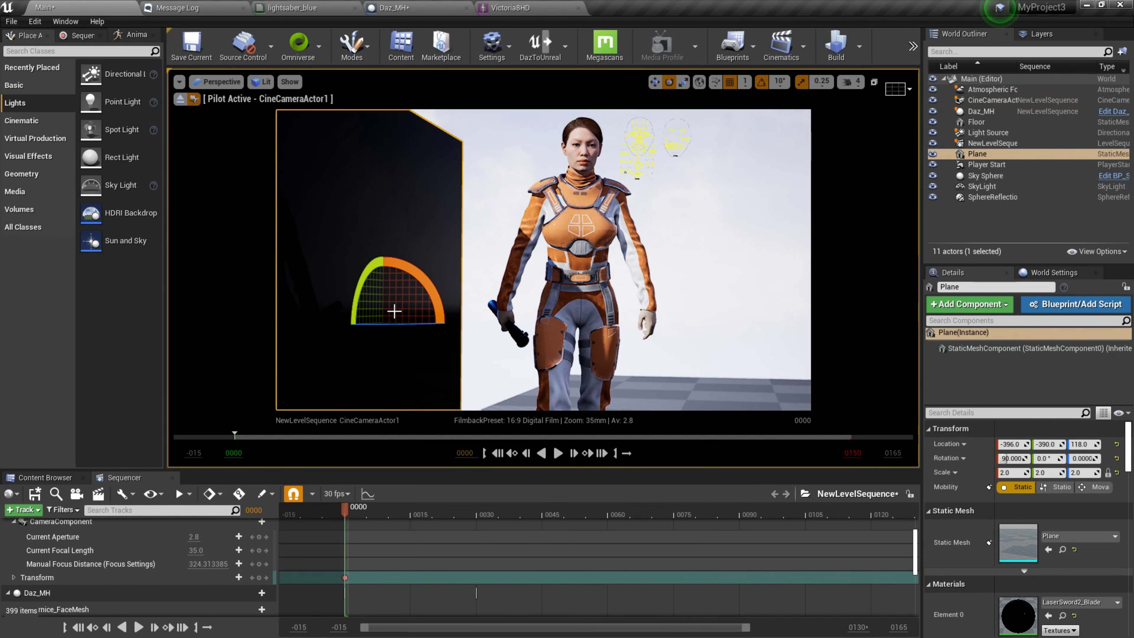
mouse_move(417, 324)
mouse_down()
mouse_move(441, 323)
mouse_move(415, 305)
mouse_up()
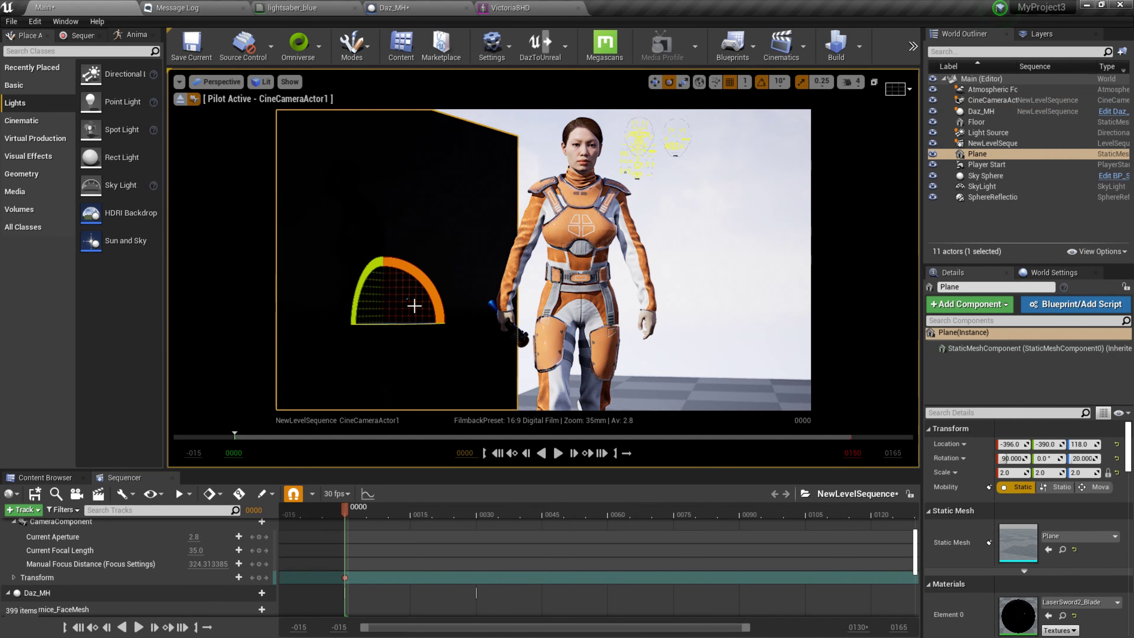
click(655, 83)
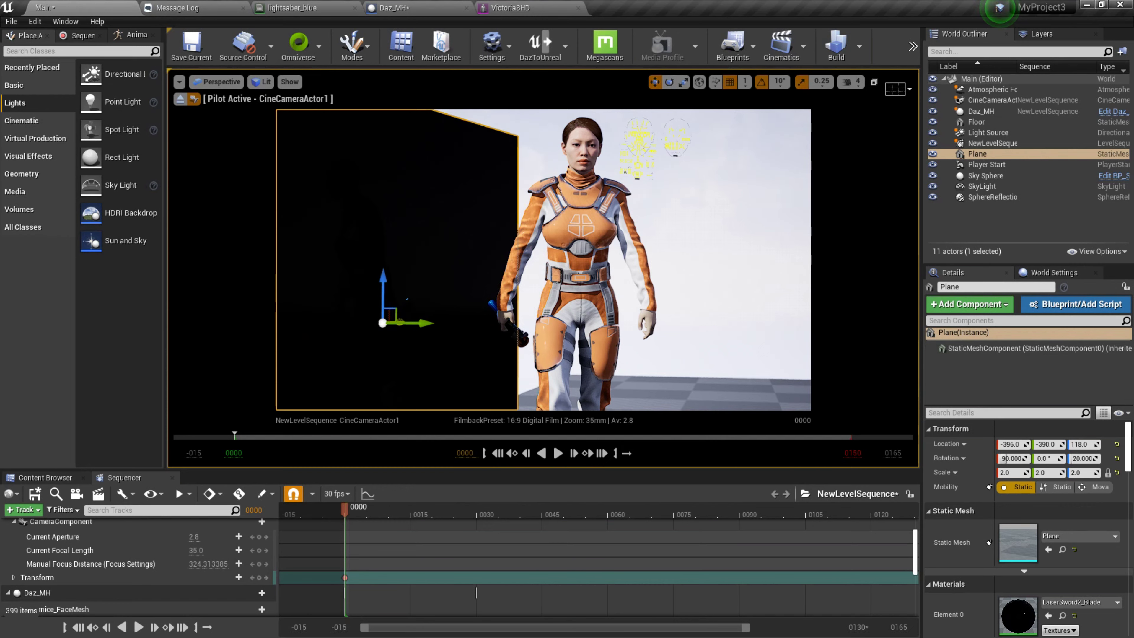
drag(400, 321, 493, 314)
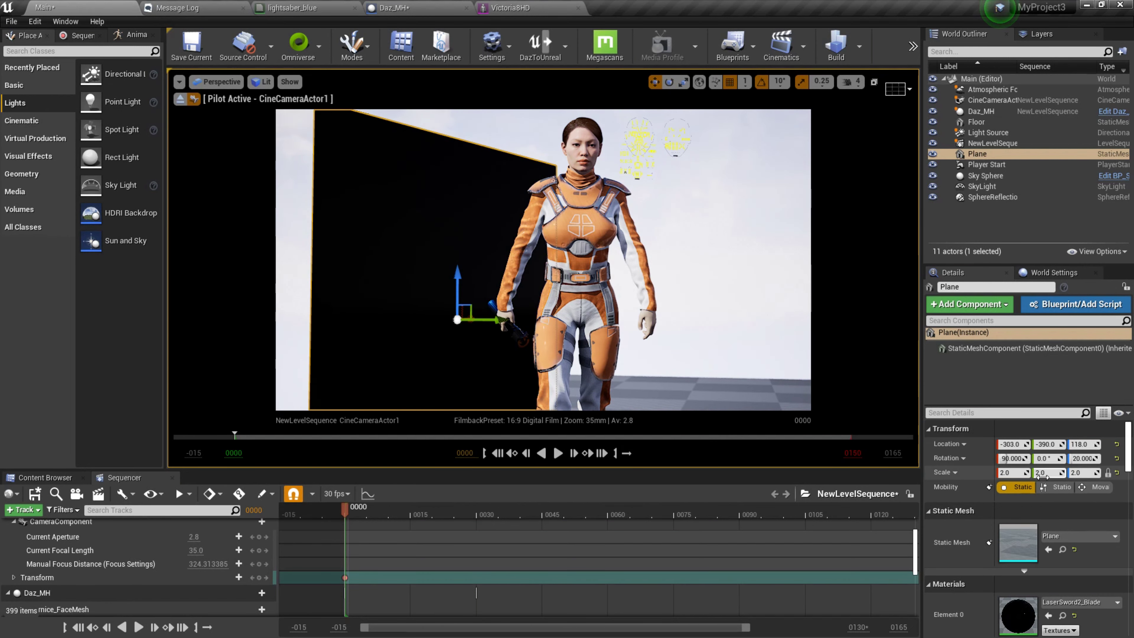
text(5)
key(Return)
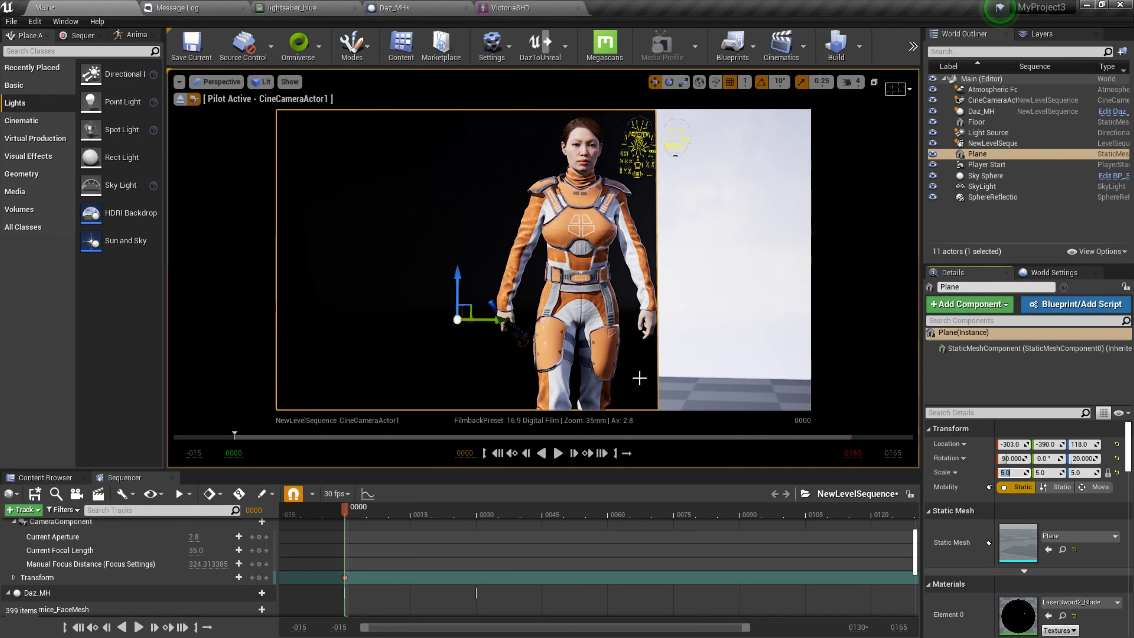
Step: Duplicate Plane and rotate the copy, Plane2, to 80° out of the camera's view
right_click(981, 154)
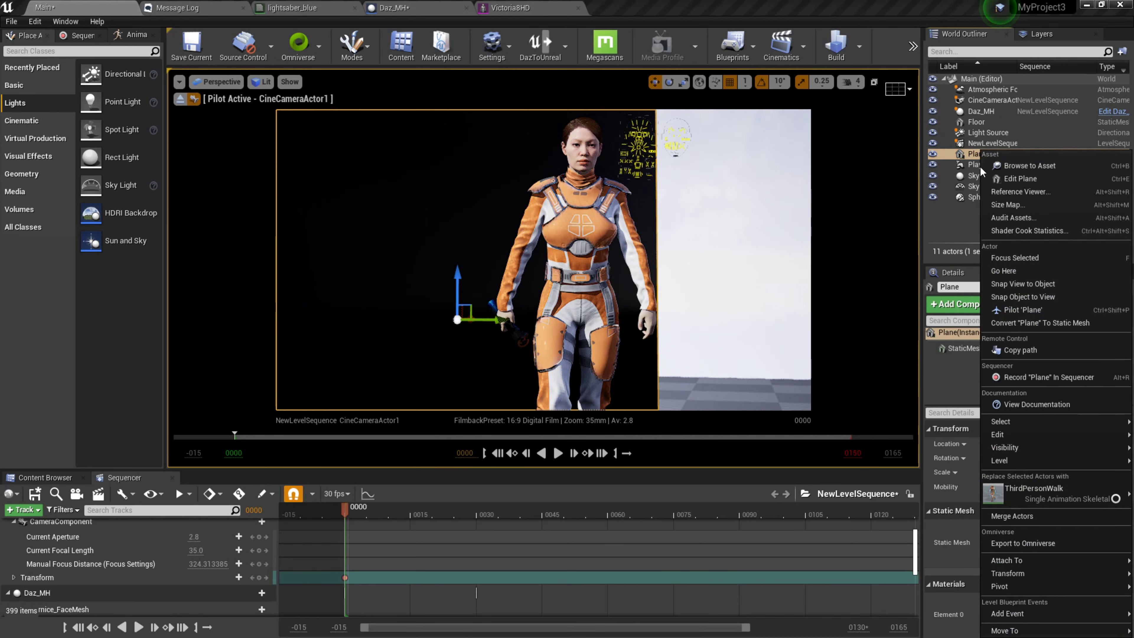
mouse_move(1015, 435)
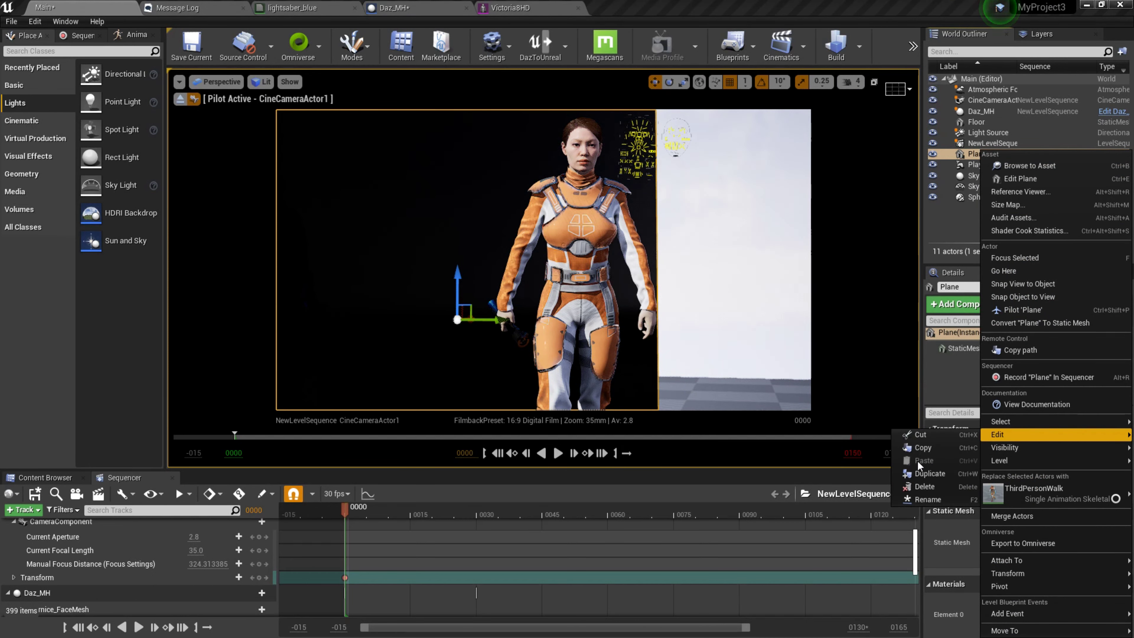
click(924, 473)
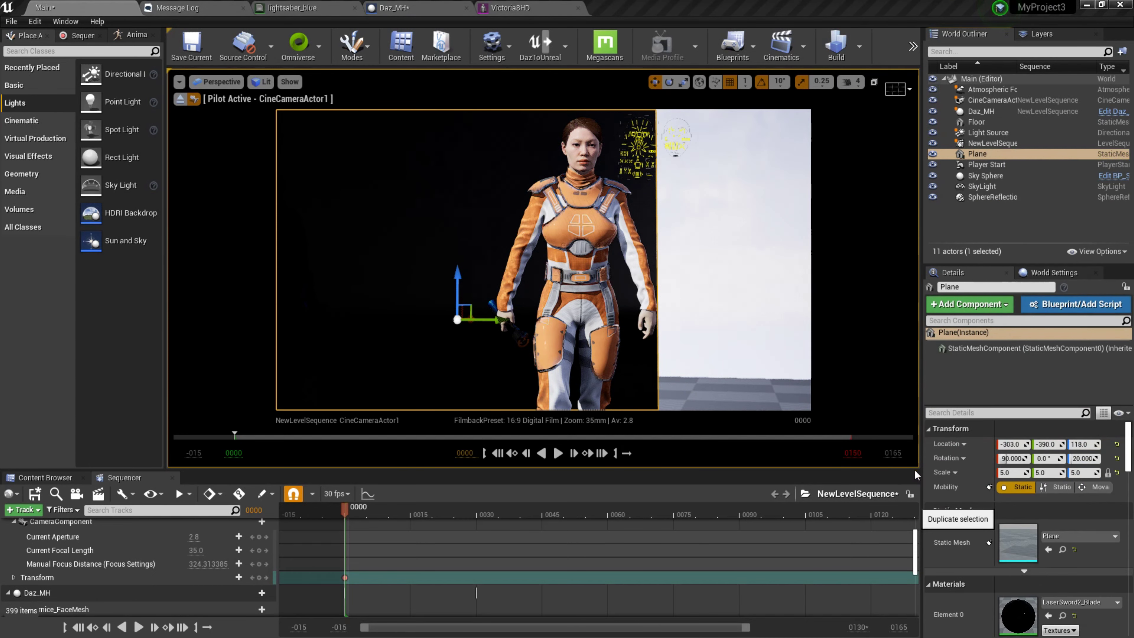
click(669, 82)
drag(488, 315, 531, 321)
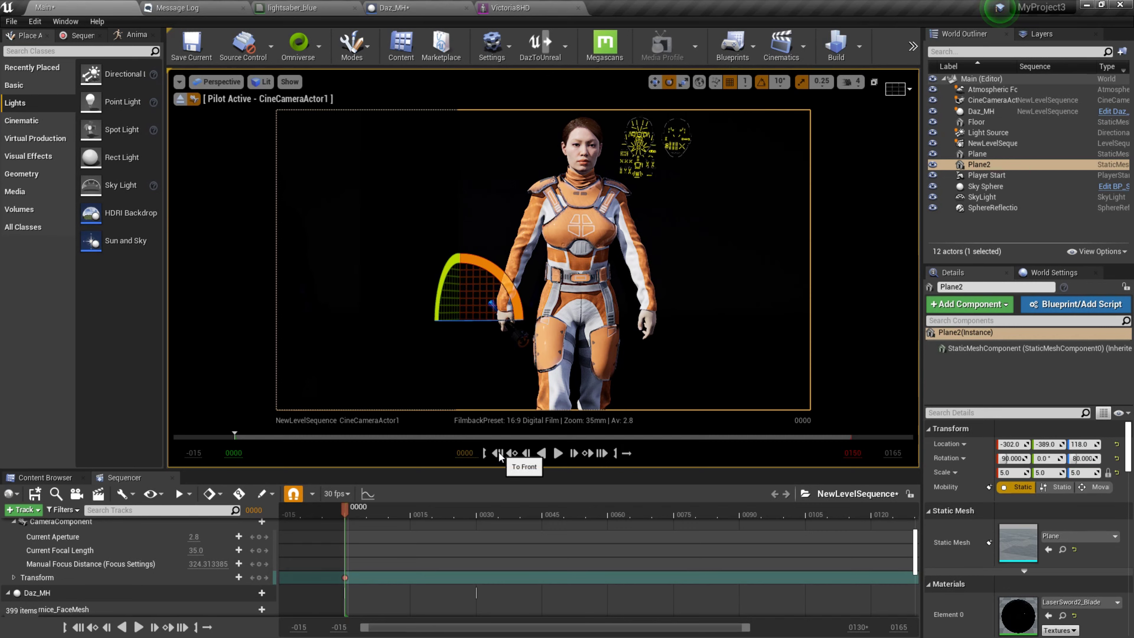
Step: Preview the sequence, then enable Auto Activate on Daz_MH's LiveLink component
click(556, 453)
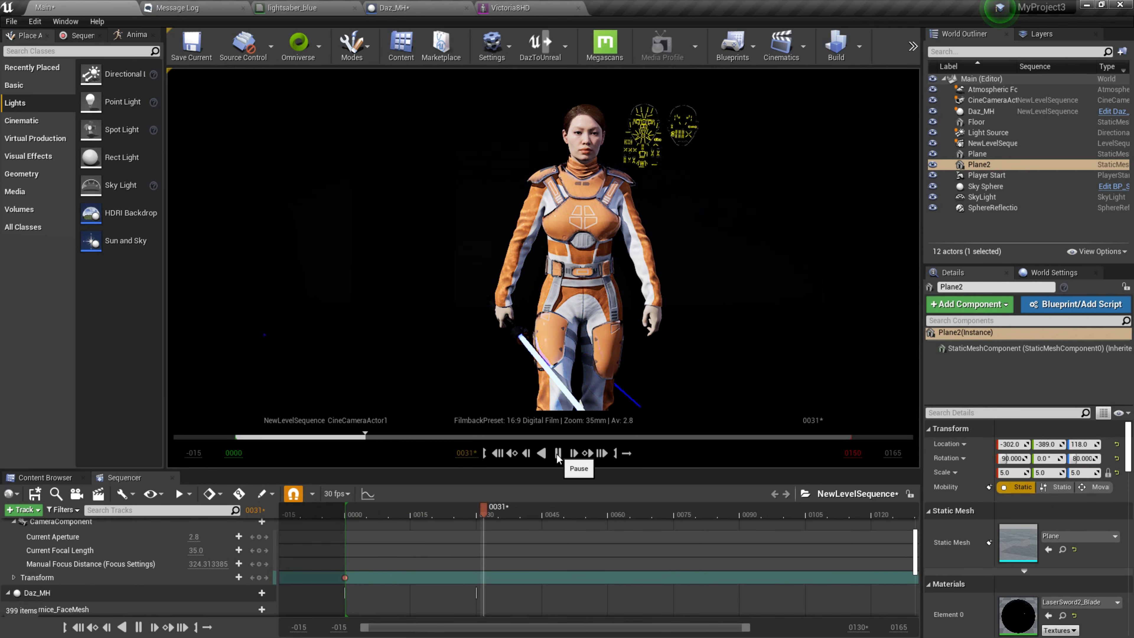
click(498, 454)
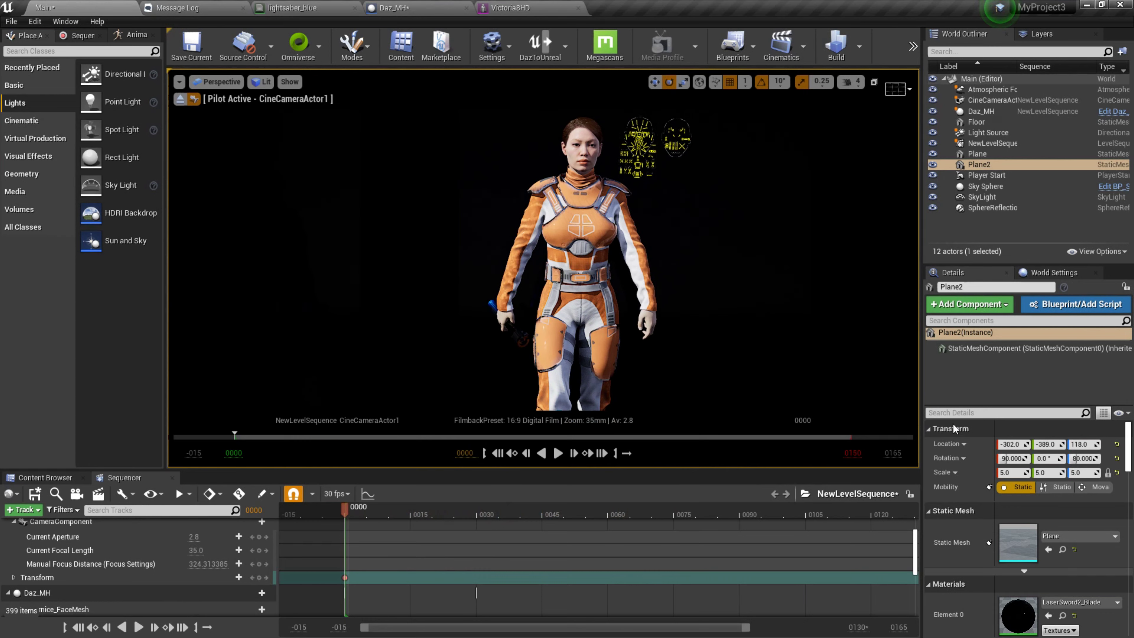
click(598, 241)
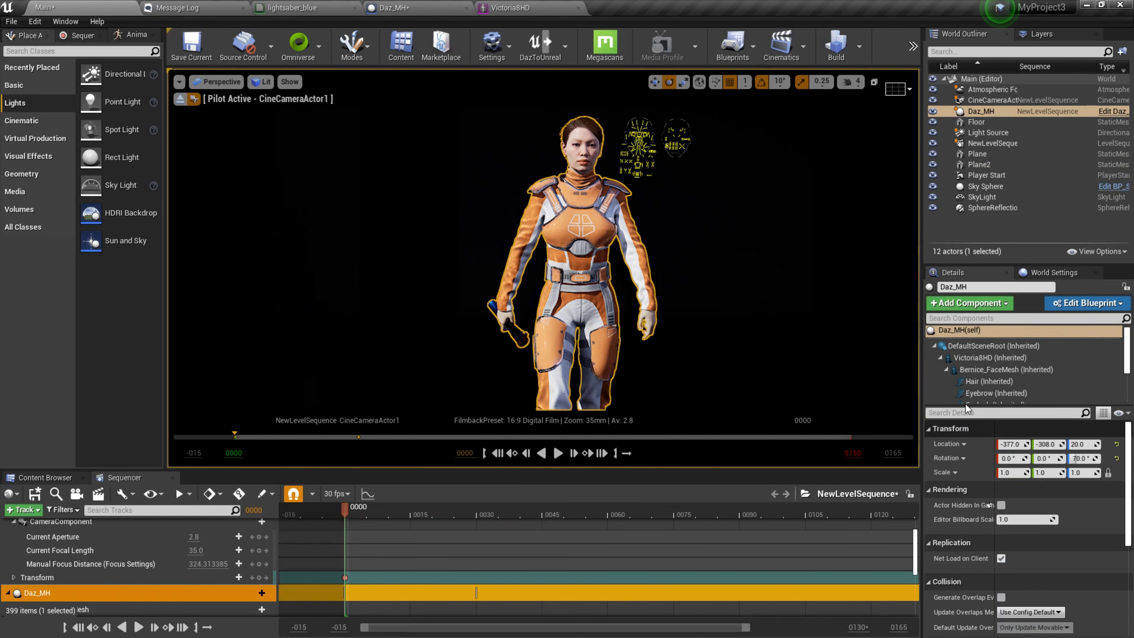
click(966, 357)
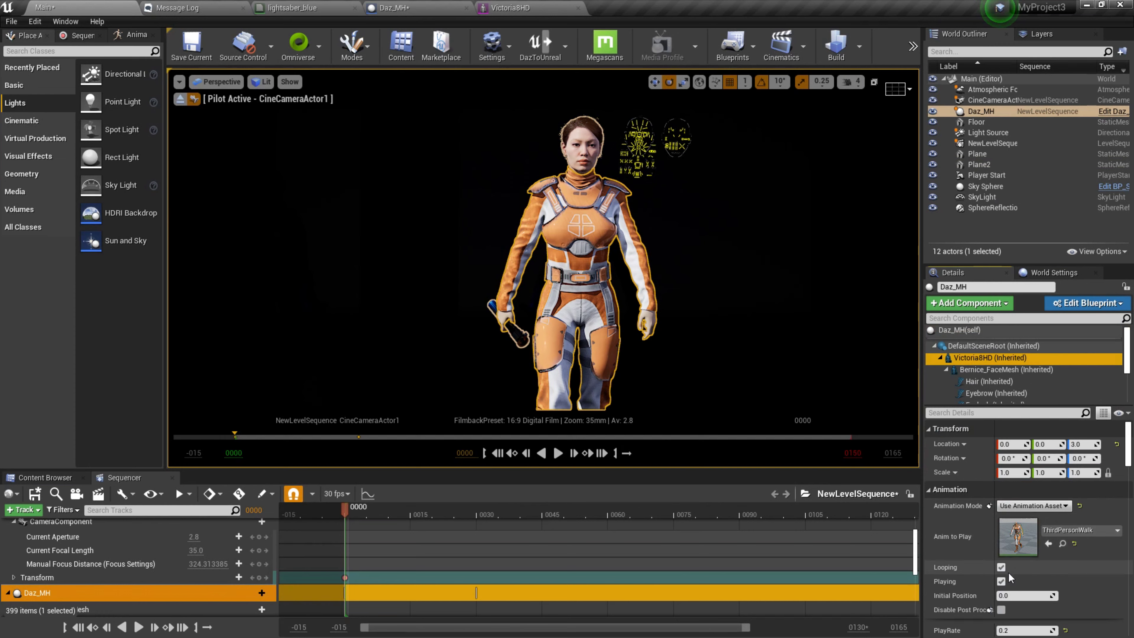
scroll(1003, 372, down, 3)
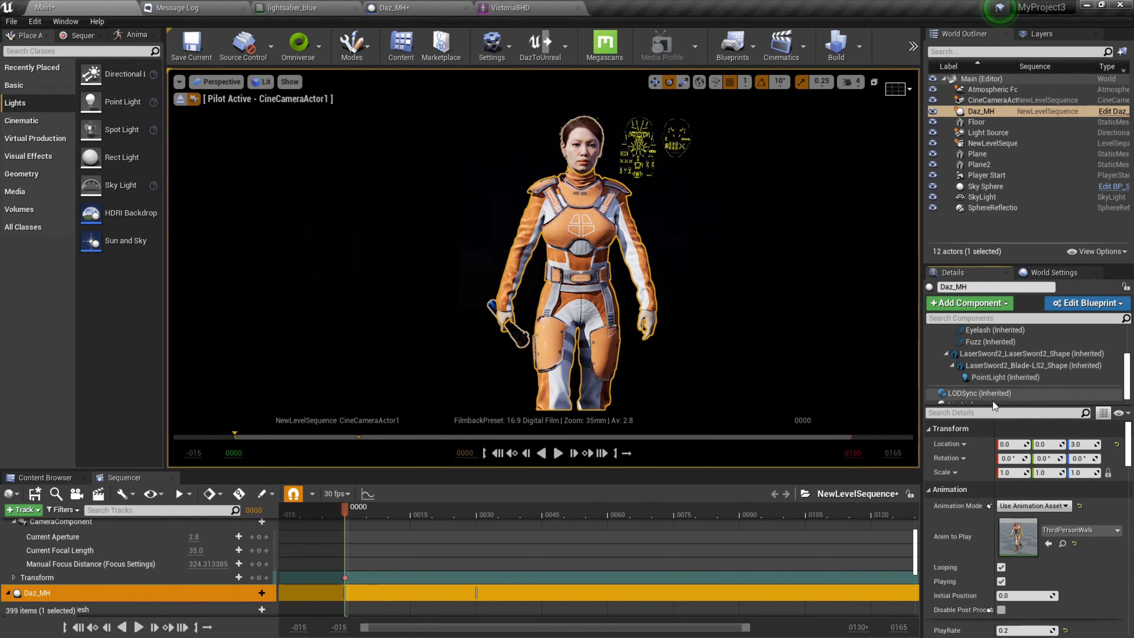
scroll(986, 384, down, 1)
click(981, 396)
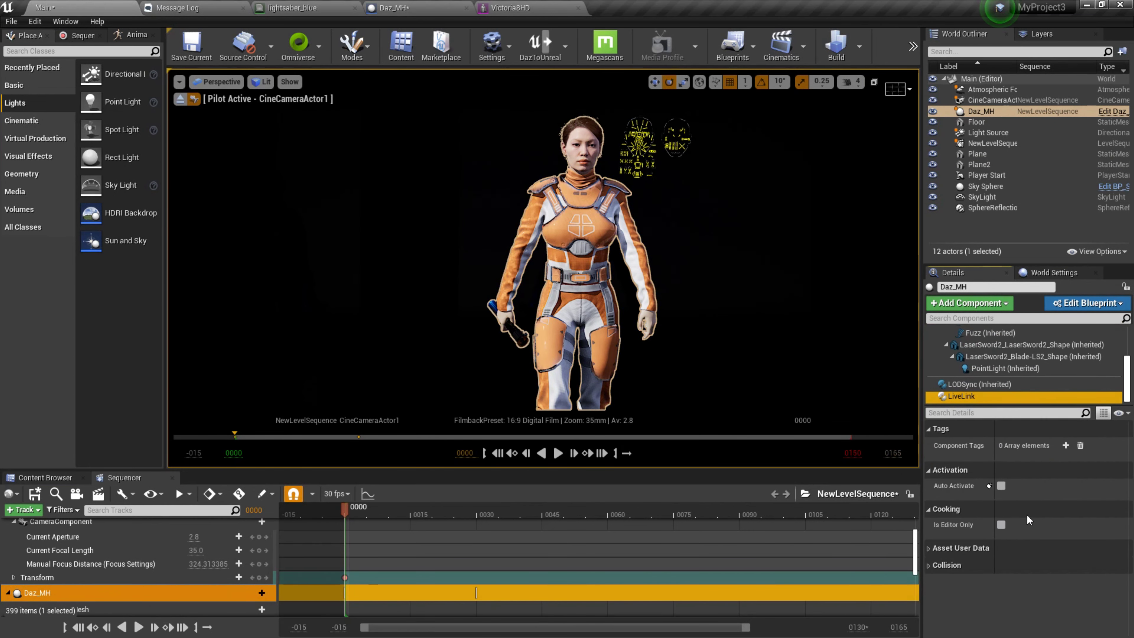
click(1001, 486)
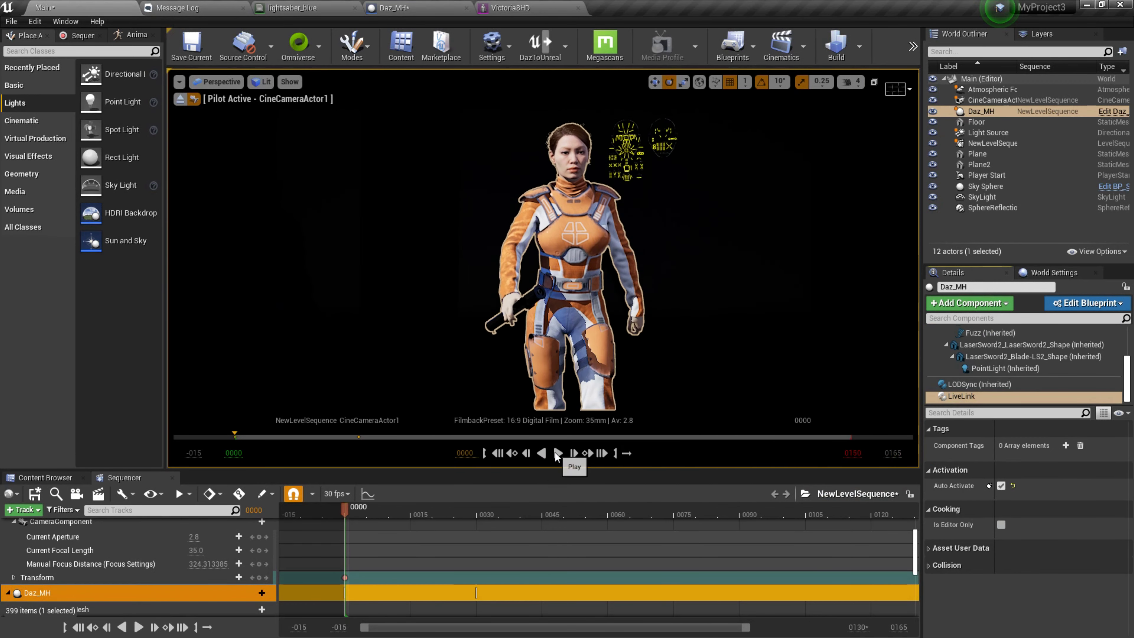
Step: Replay the walk, return to the first frame and key the camera's Manual Focus Distance
click(558, 453)
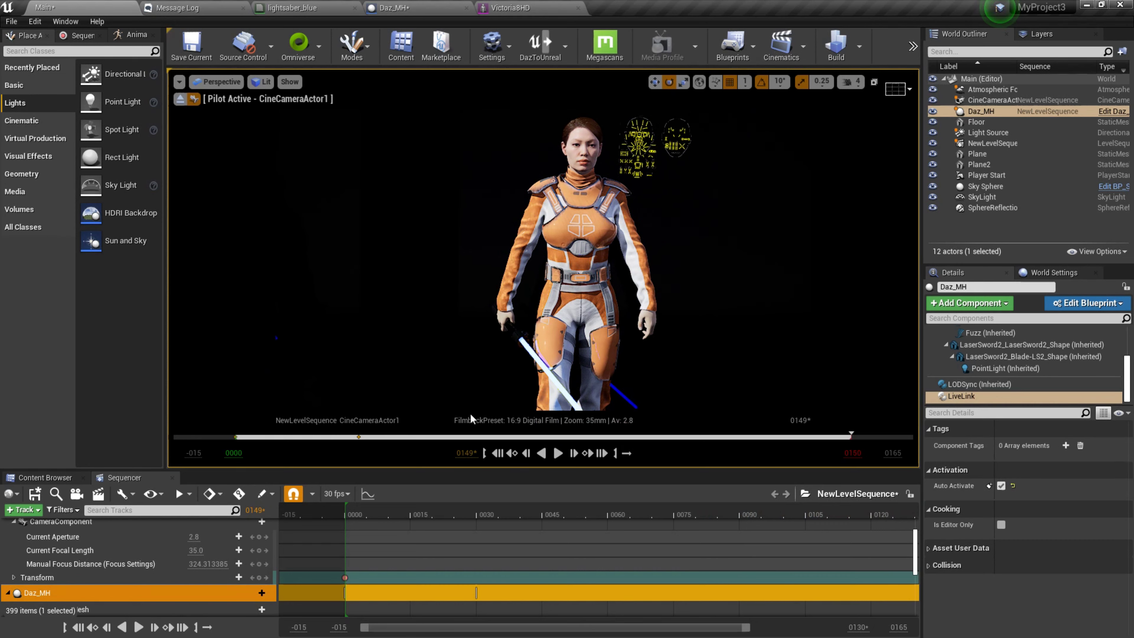
click(498, 454)
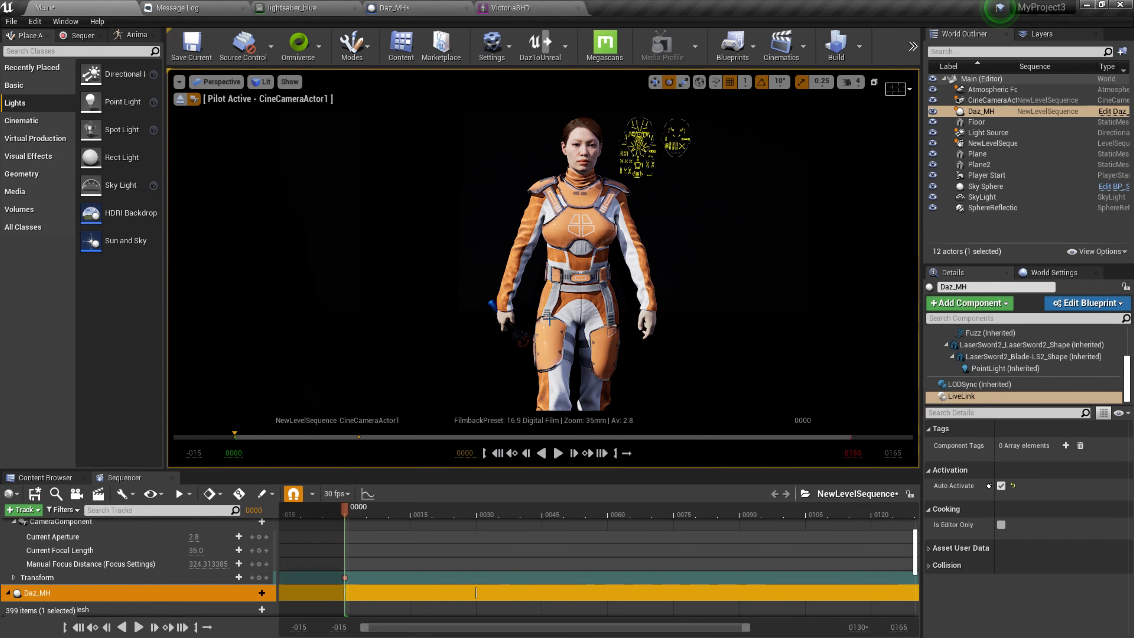
click(259, 563)
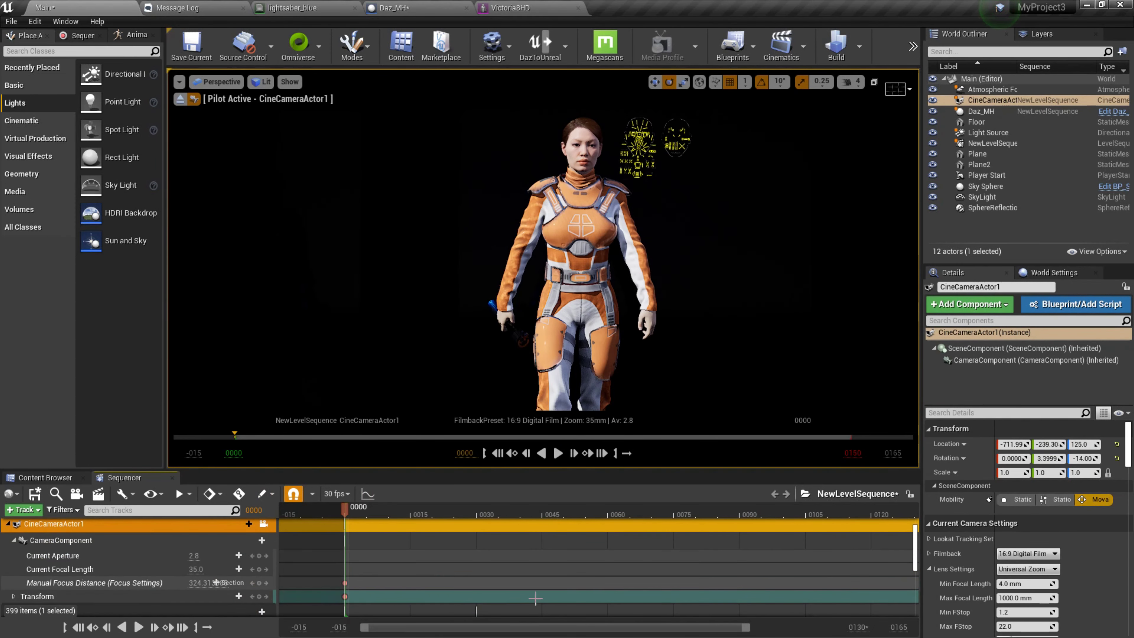
scroll(1007, 558, down, 5)
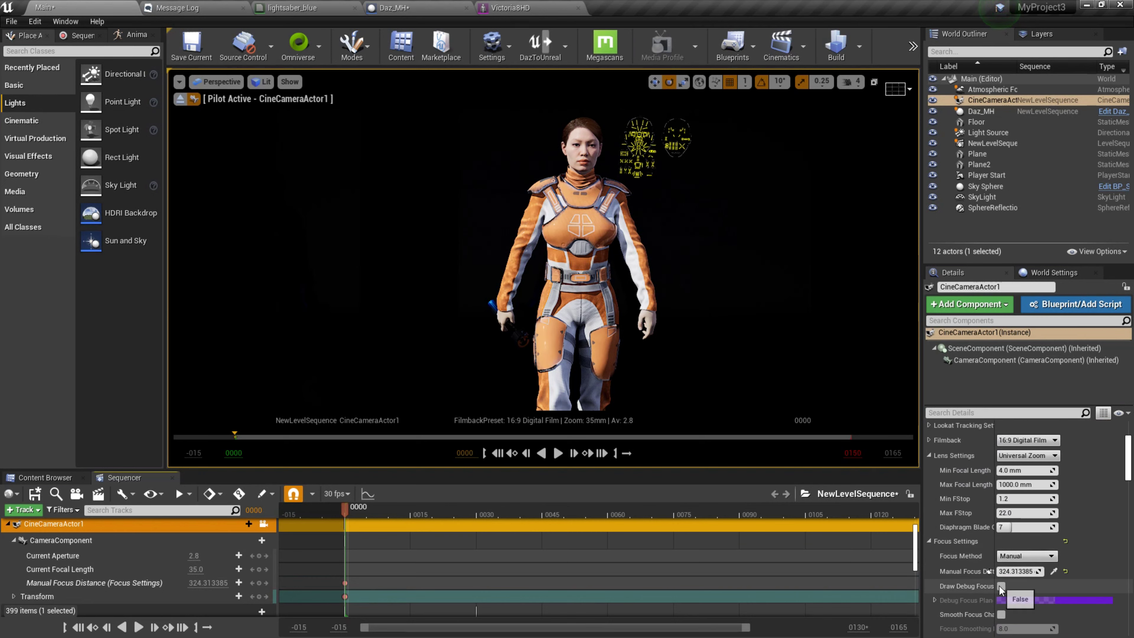
click(1001, 586)
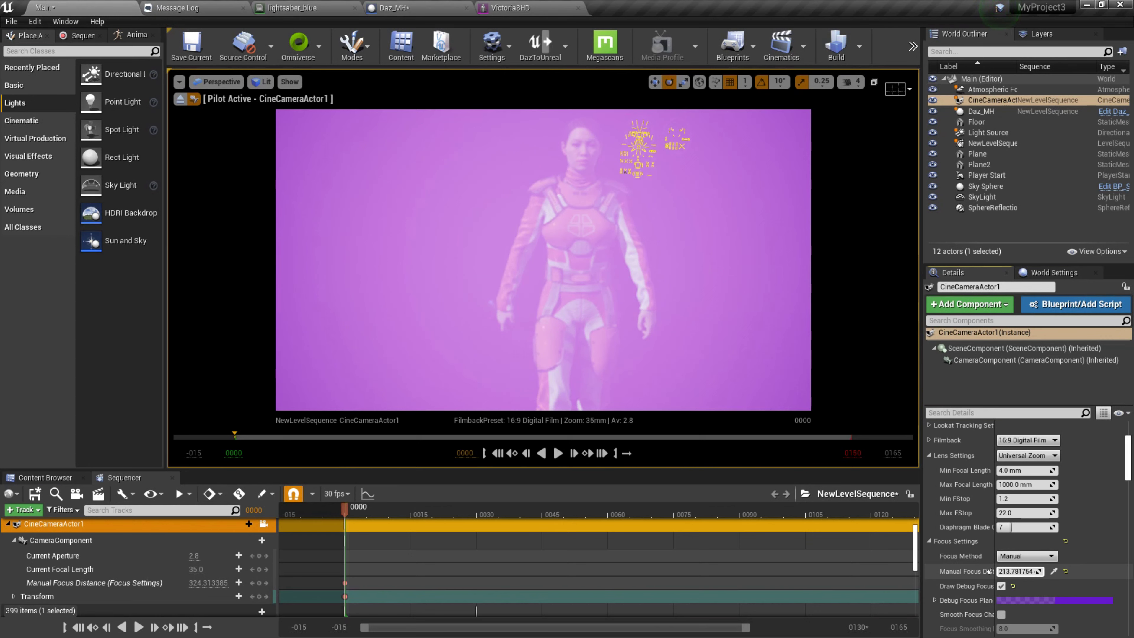
drag(988, 571, 988, 572)
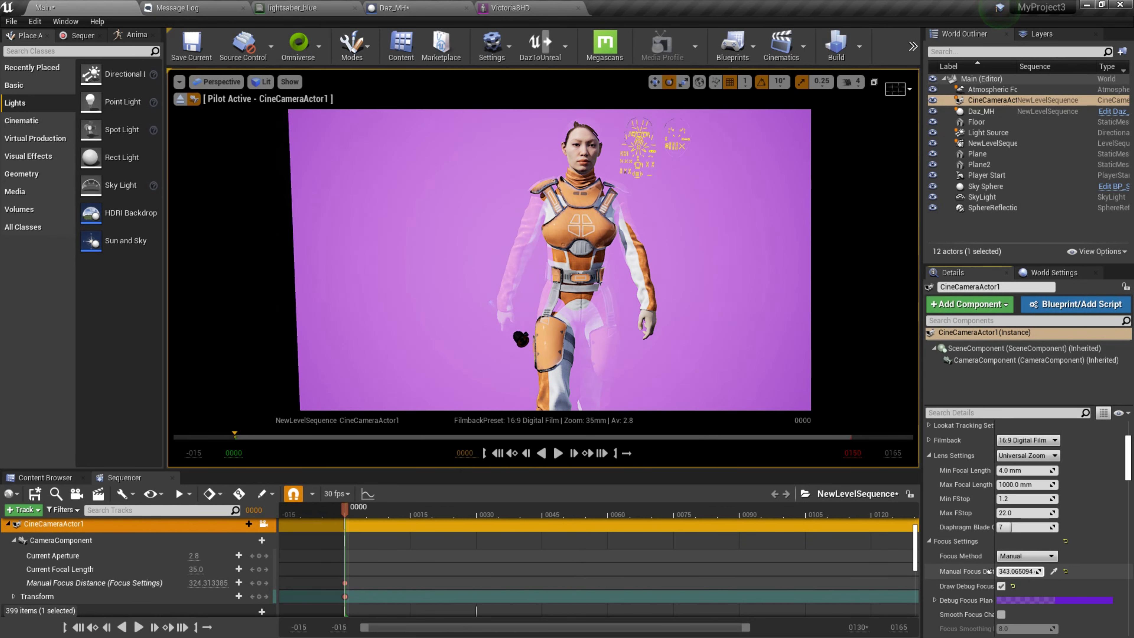
click(1001, 586)
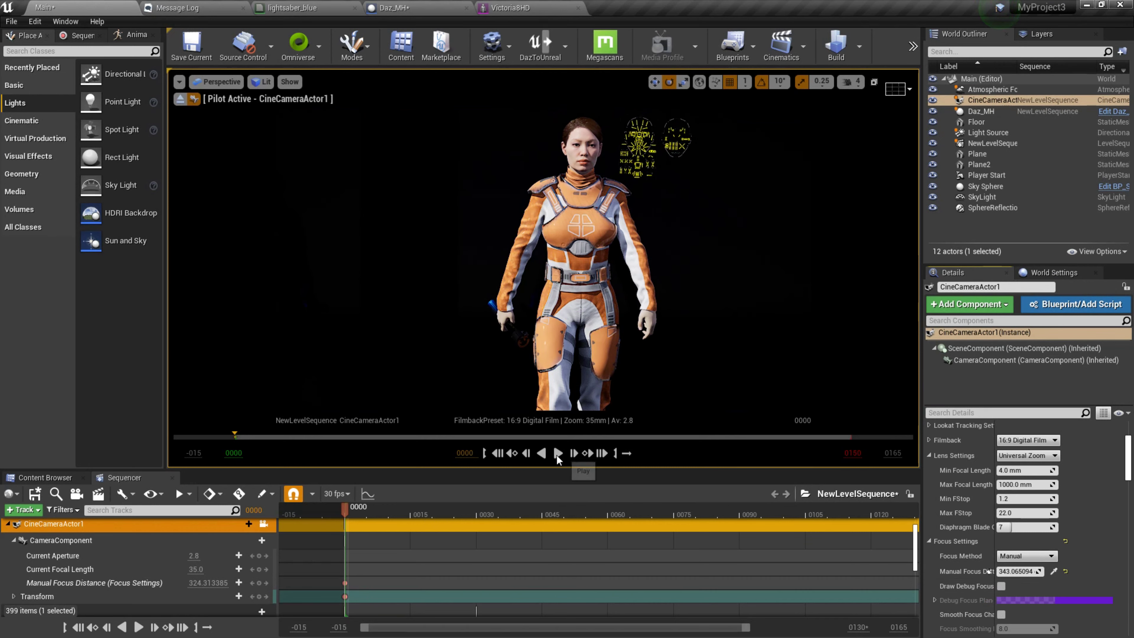
click(558, 454)
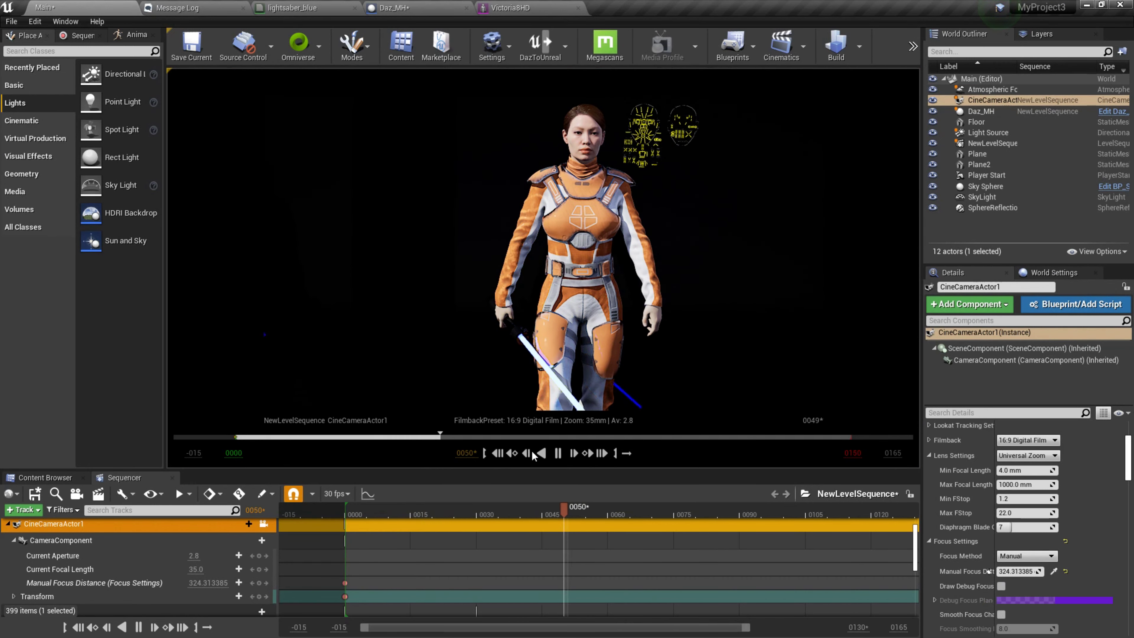
click(500, 454)
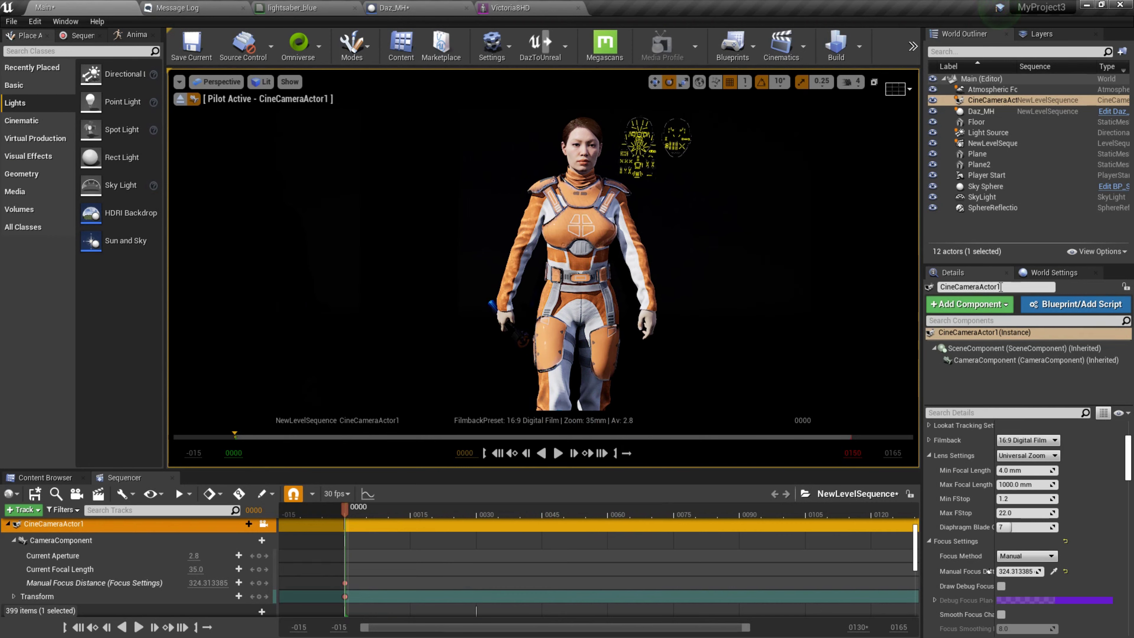
click(989, 112)
Step: Tick Auto Activate on Daz_MH's LiveLink component and play the sequence to frame 0149 with the lit lightsaber
click(984, 359)
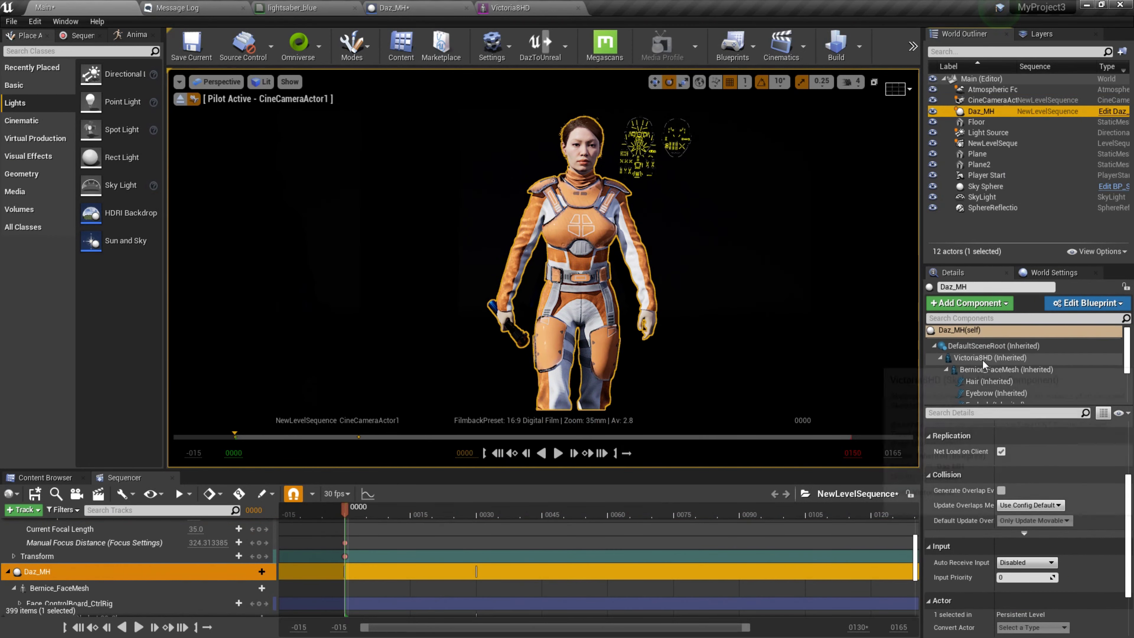
scroll(1011, 377, down, 5)
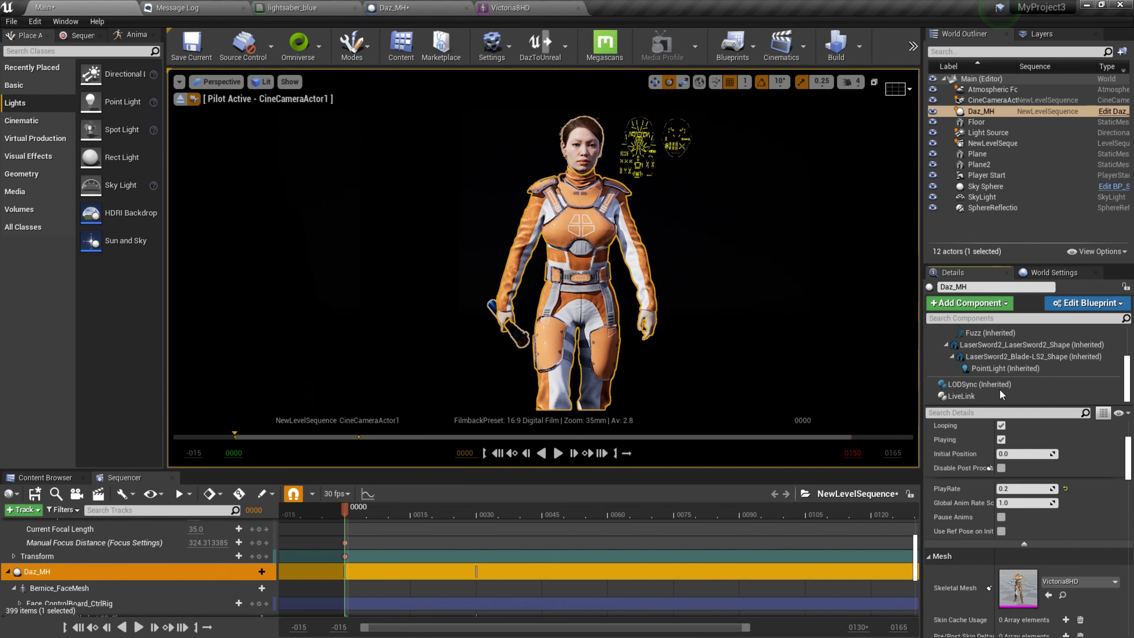
click(992, 396)
click(1001, 486)
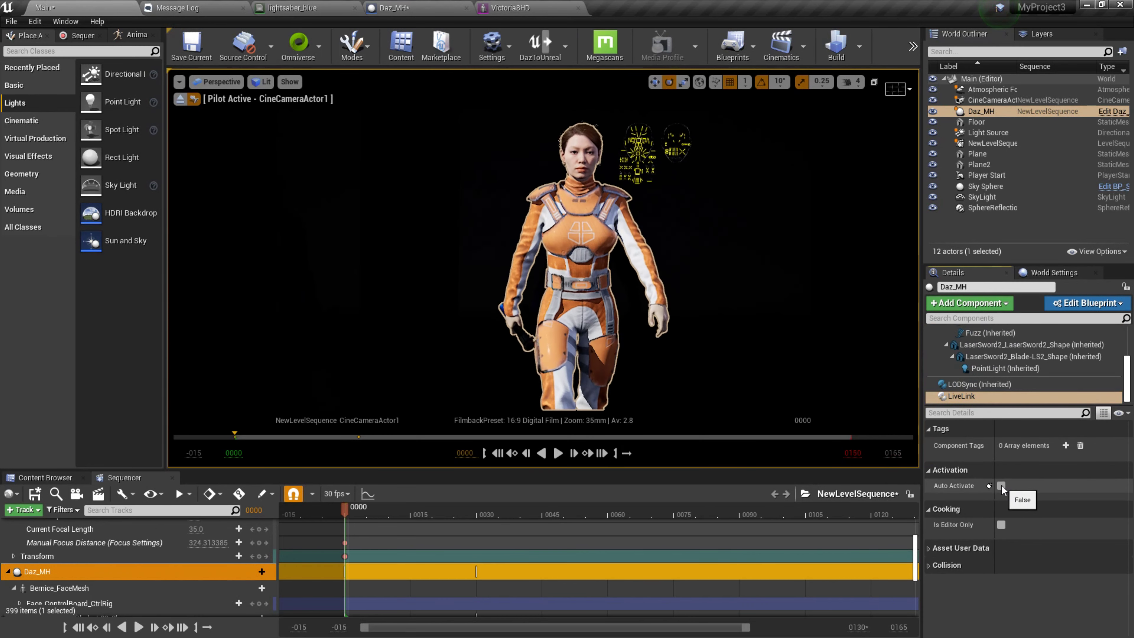
click(559, 453)
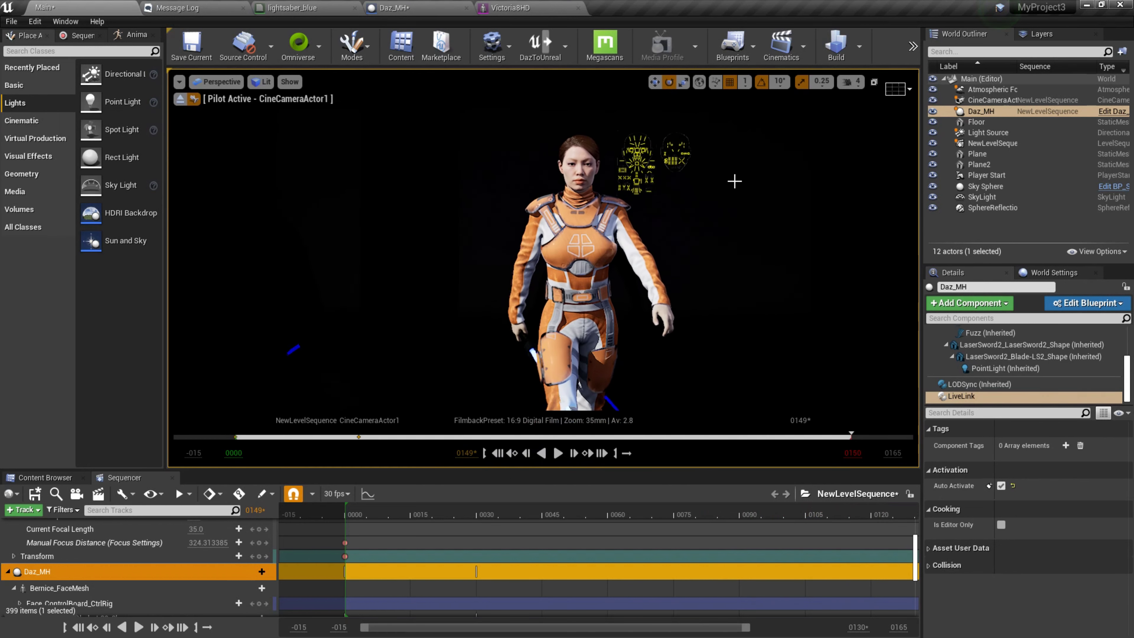
click(789, 63)
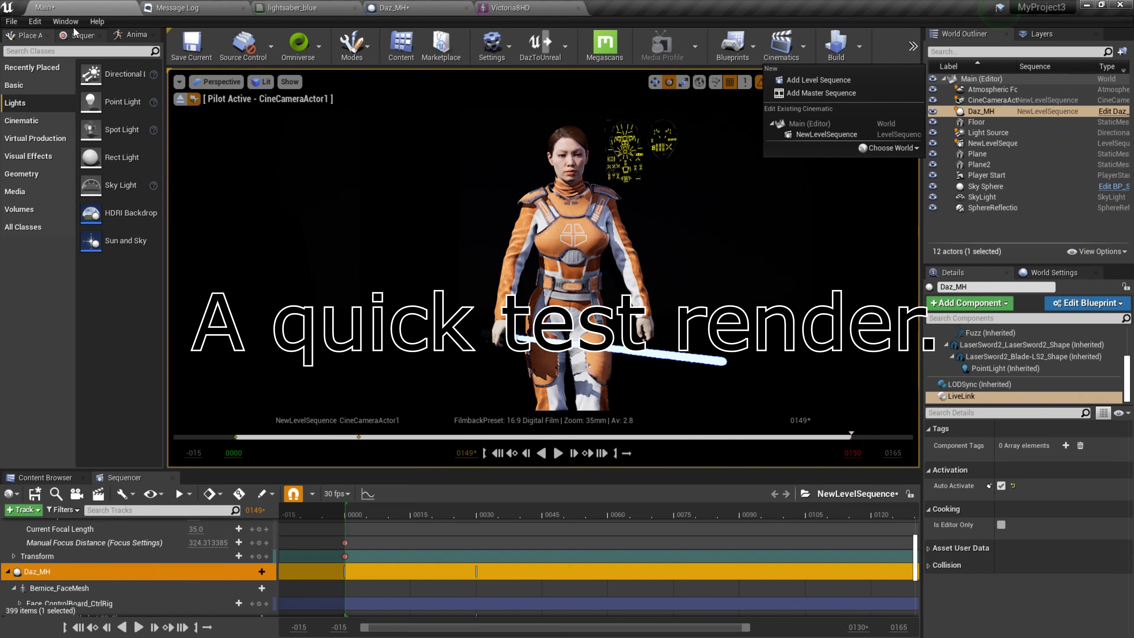
Step: Open the Movie Render Queue and add NewLevelSequence as a render job
click(67, 21)
mouse_move(89, 43)
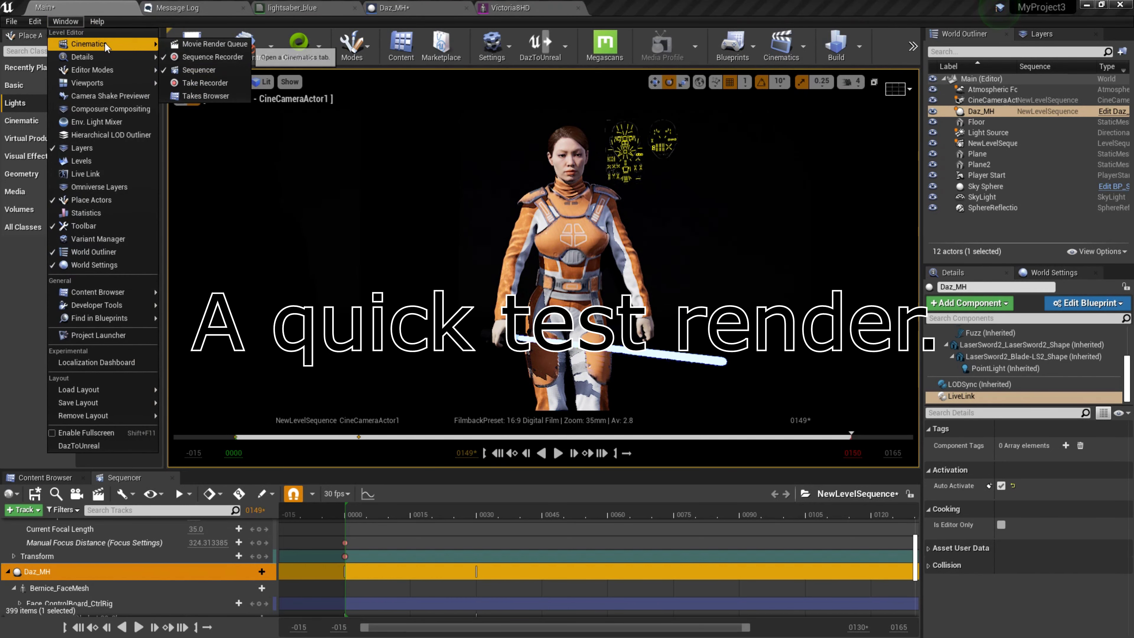
click(209, 43)
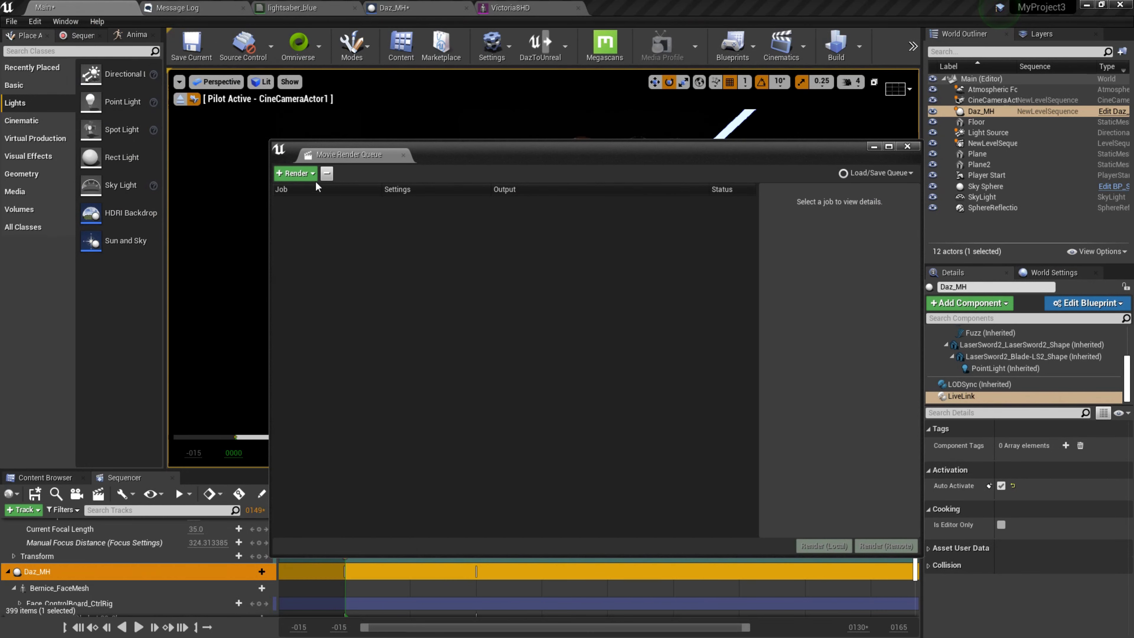
click(306, 175)
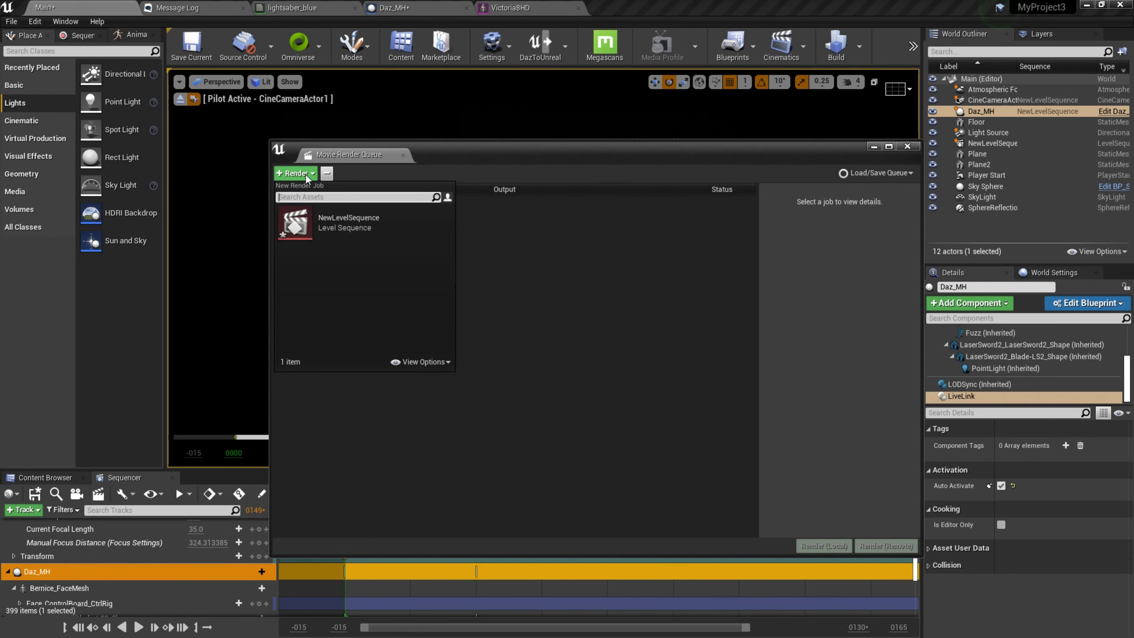
click(333, 225)
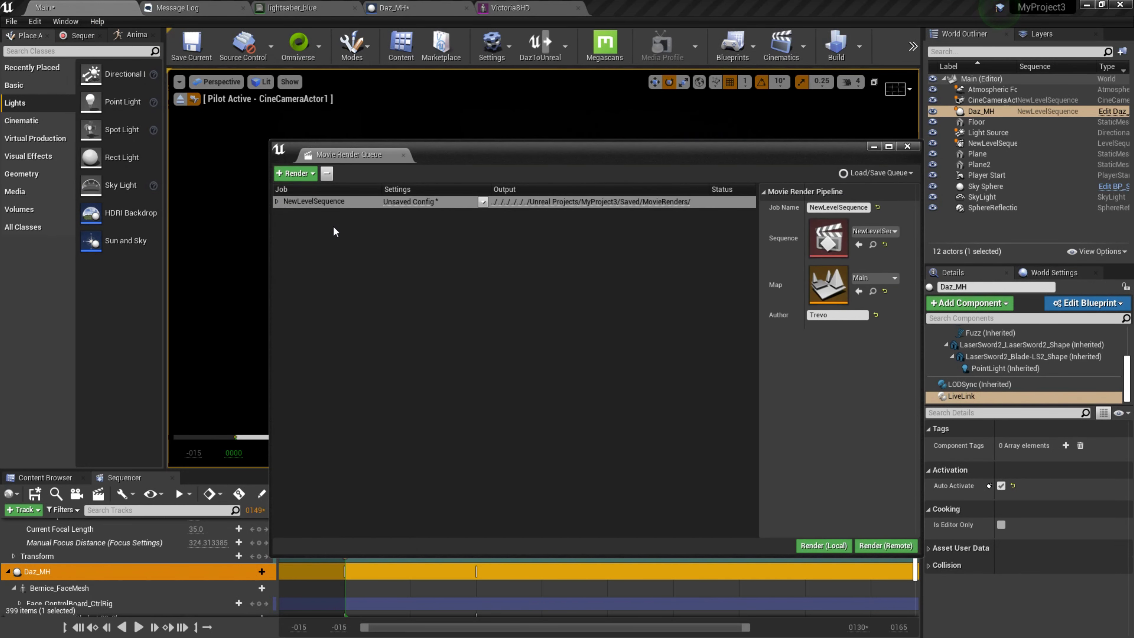
Step: Review the job's 8-bit JPG sequence output to Saved/MovieRenders, accept the settings and close the queue
click(412, 201)
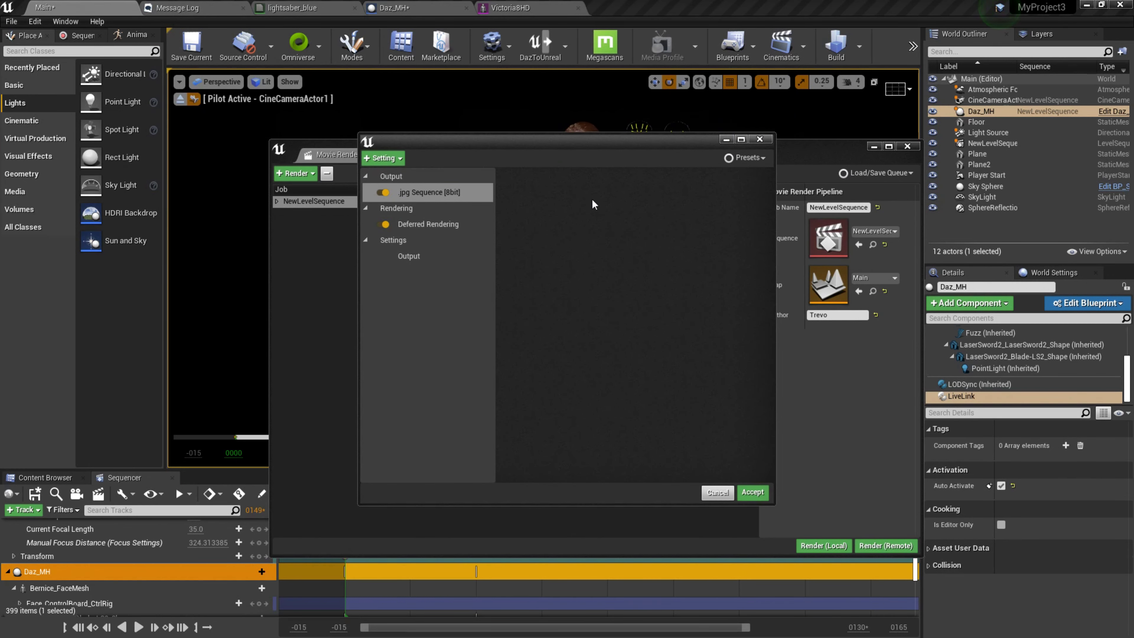
click(428, 255)
click(428, 193)
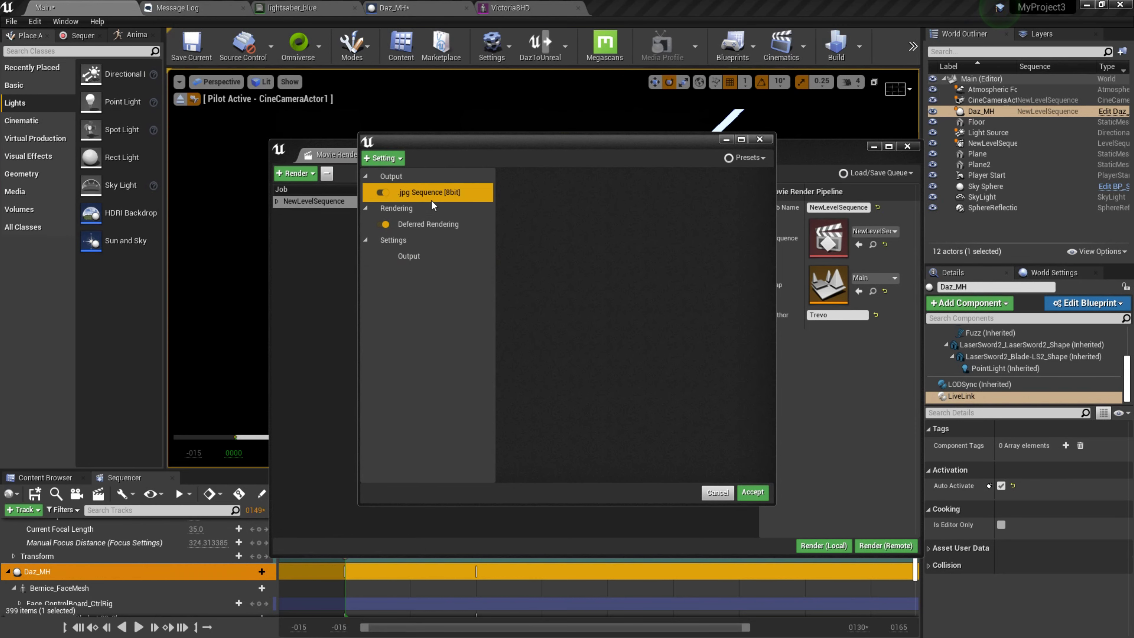
click(760, 159)
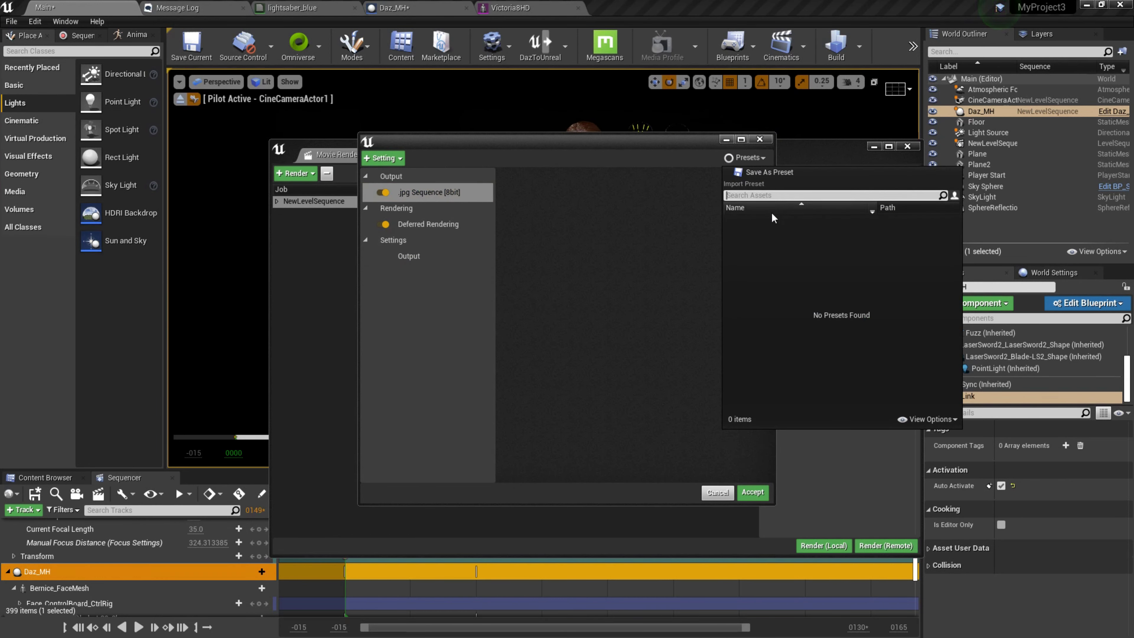
click(676, 152)
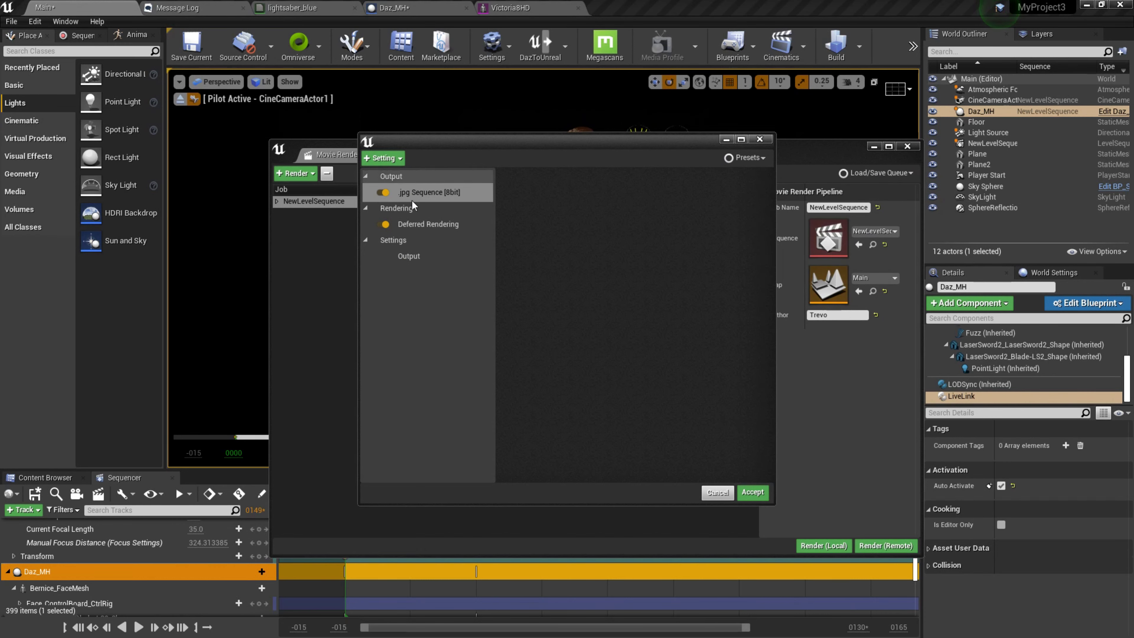
click(413, 257)
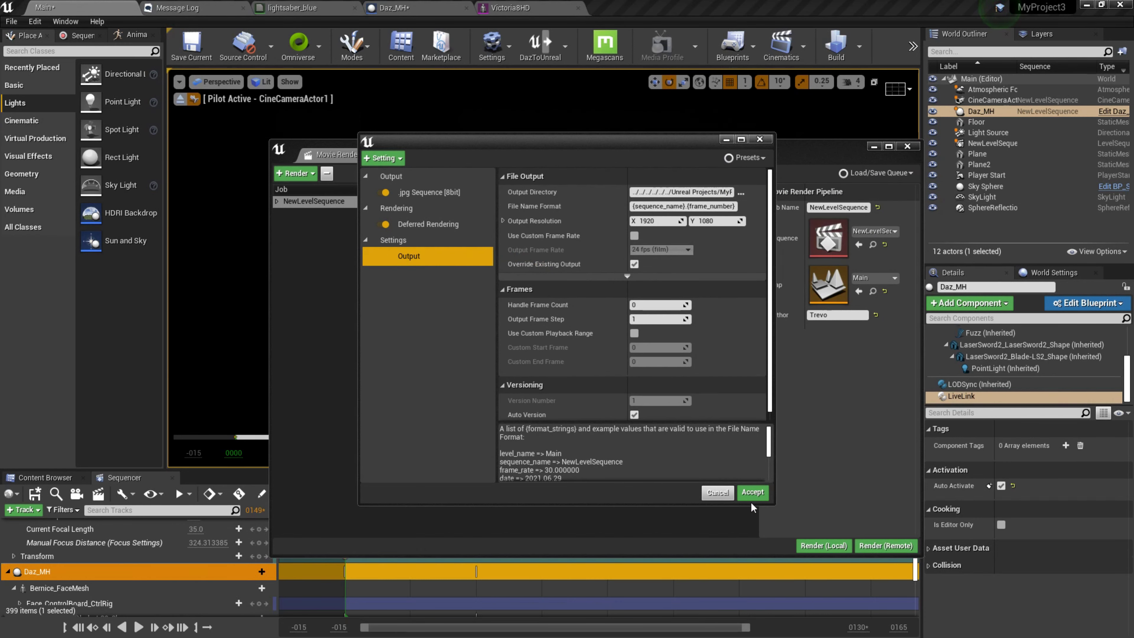
click(747, 492)
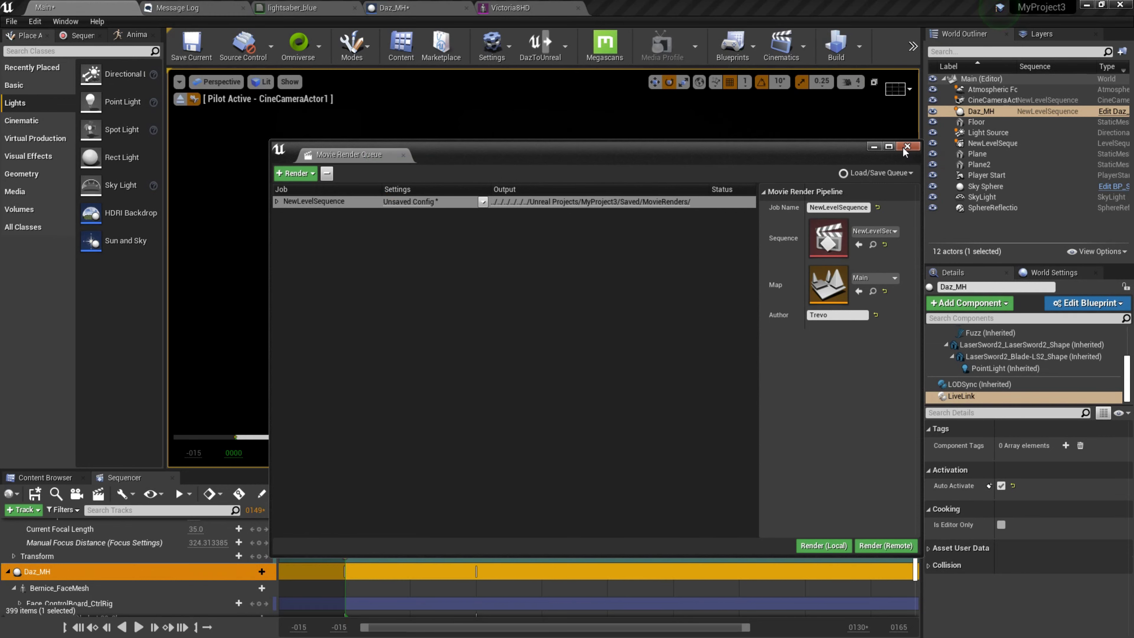
click(906, 146)
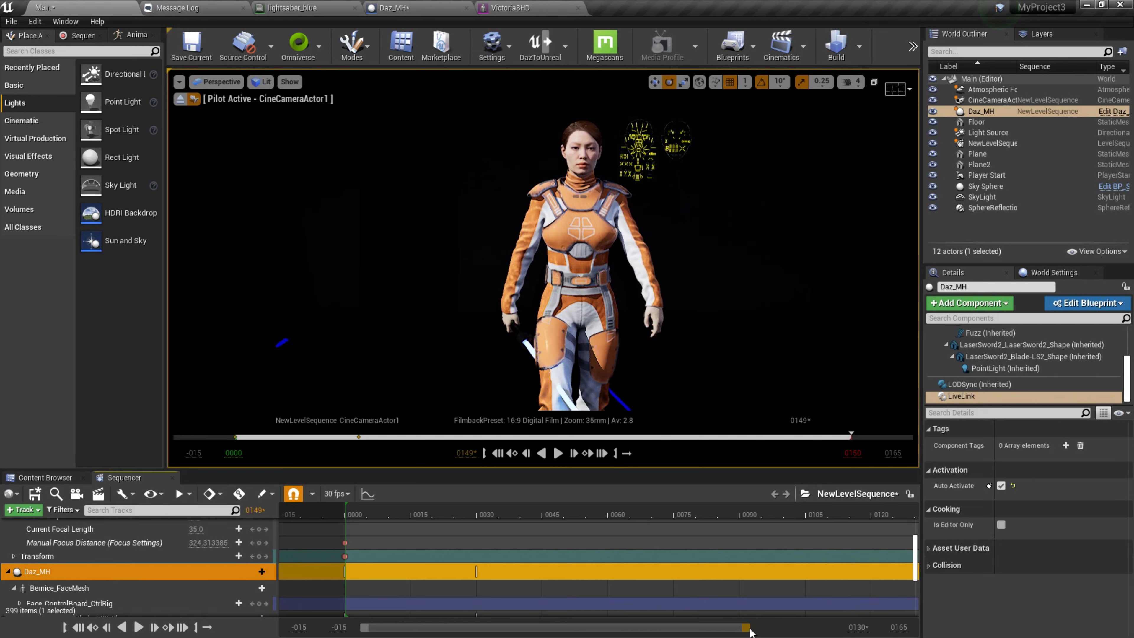
Step: Preview the walk and move the sequence's end marker to frame 32
drag(795, 631, 828, 630)
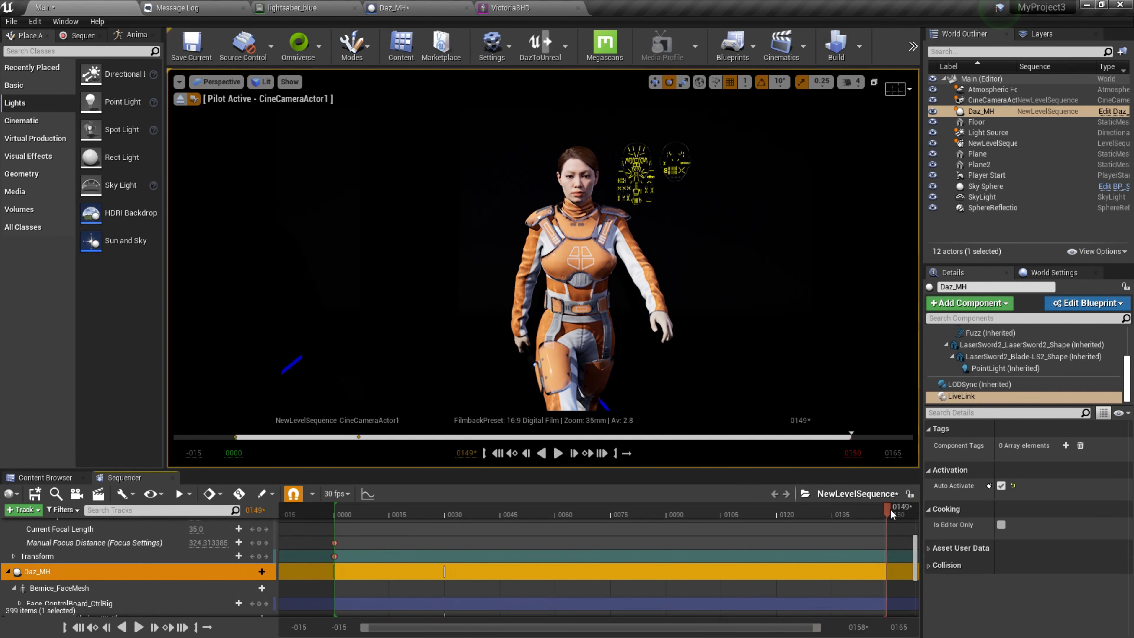
drag(886, 509, 506, 511)
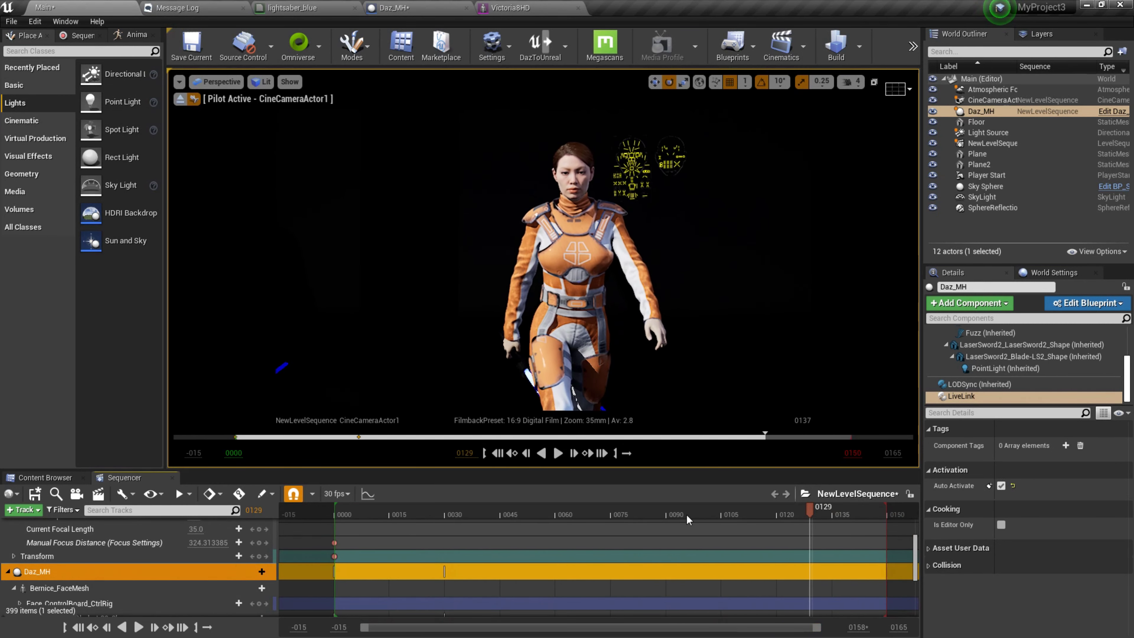
click(497, 454)
drag(886, 525, 448, 526)
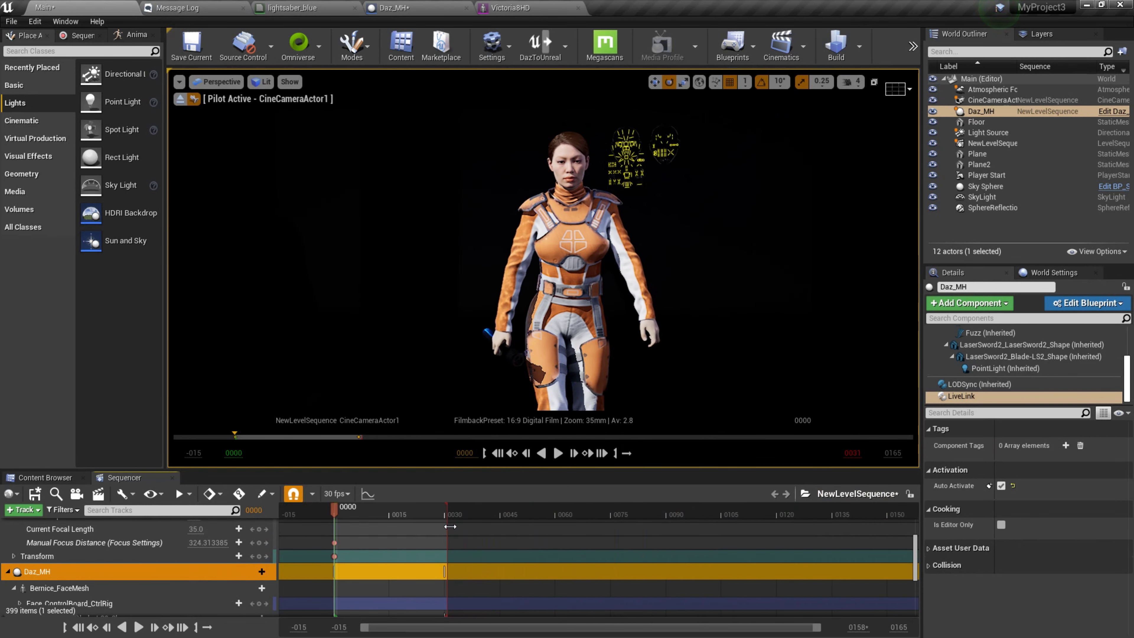
Step: Reopen the Movie Render Queue and render the NewLevelSequence job locally
click(62, 22)
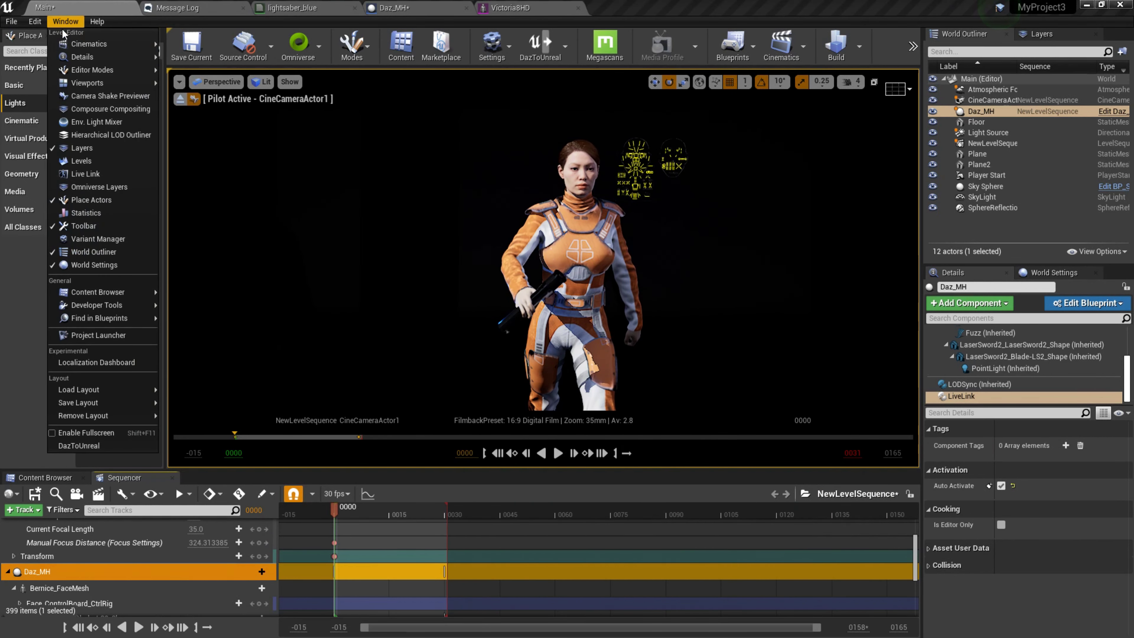
mouse_move(94, 42)
click(199, 45)
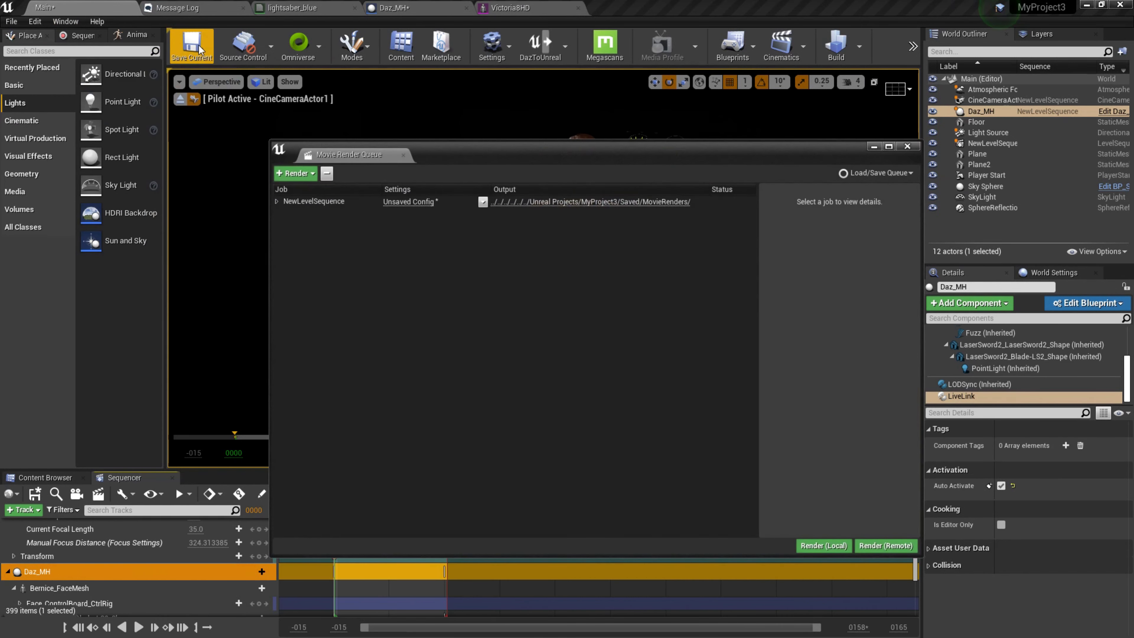
click(824, 545)
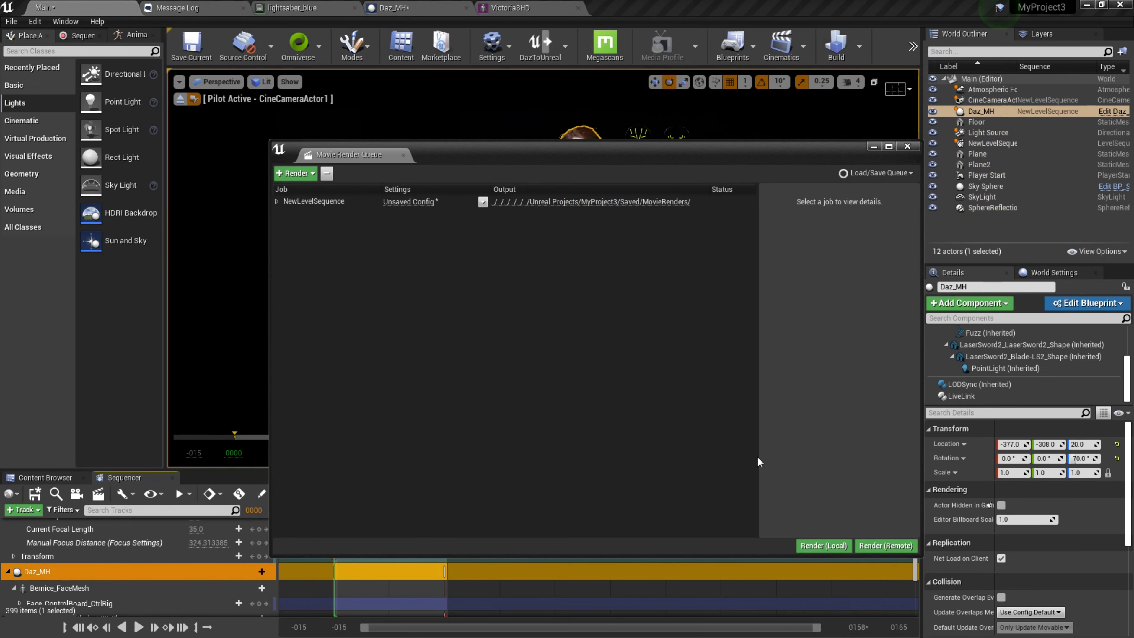
Step: Close the render queue and extend the sequence's end marker to frame 37
click(907, 146)
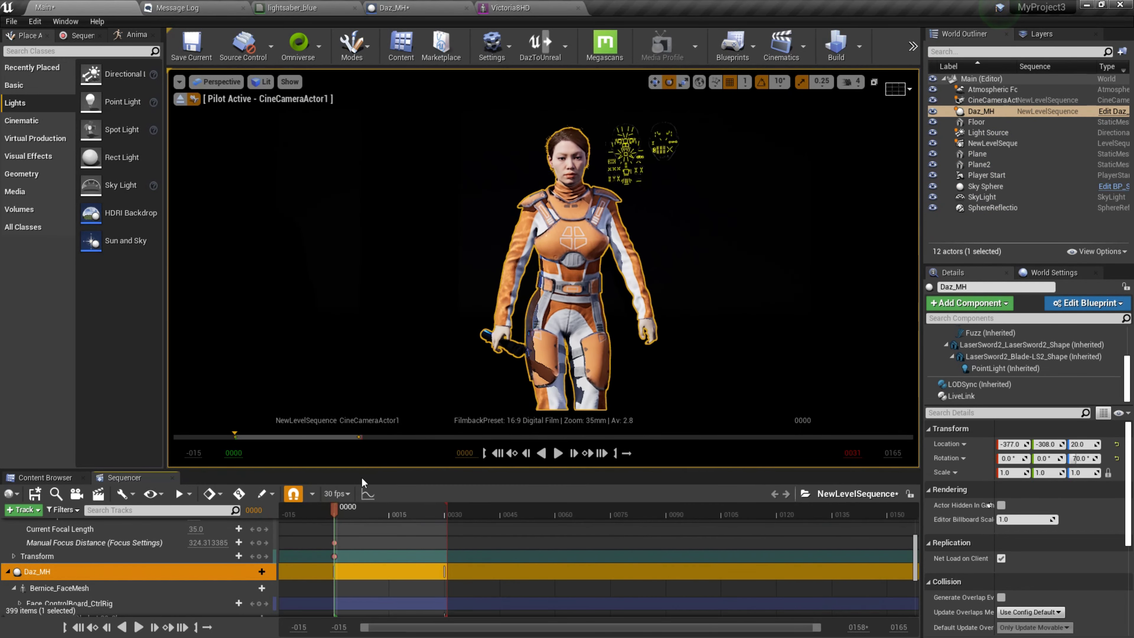
mouse_move(335, 507)
mouse_down()
mouse_move(371, 506)
mouse_move(320, 510)
mouse_up()
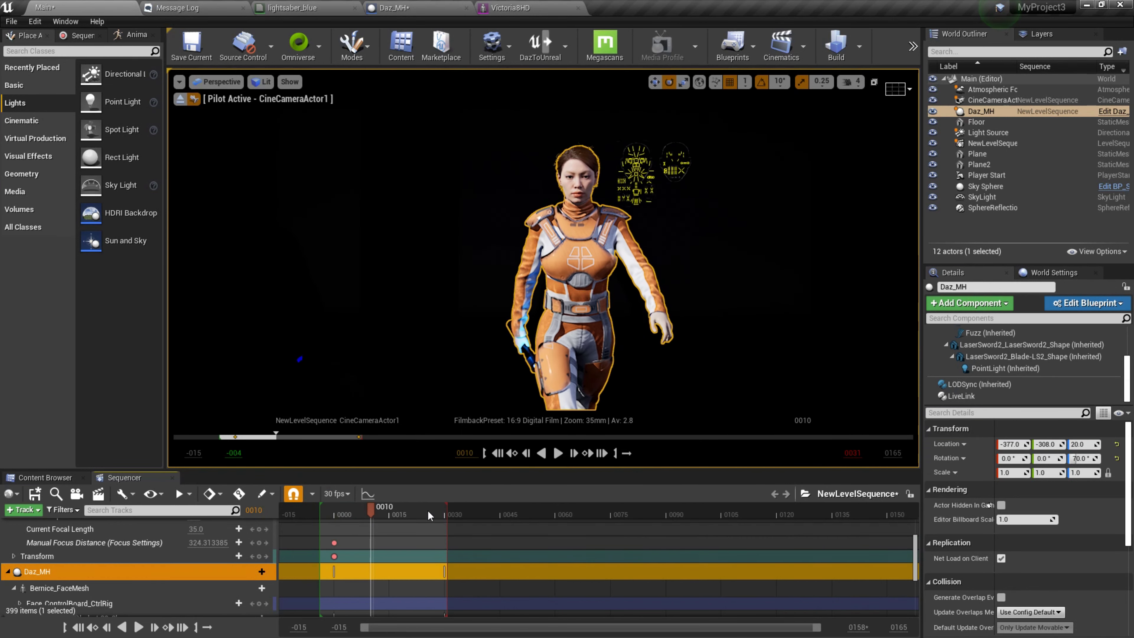
drag(447, 509, 469, 509)
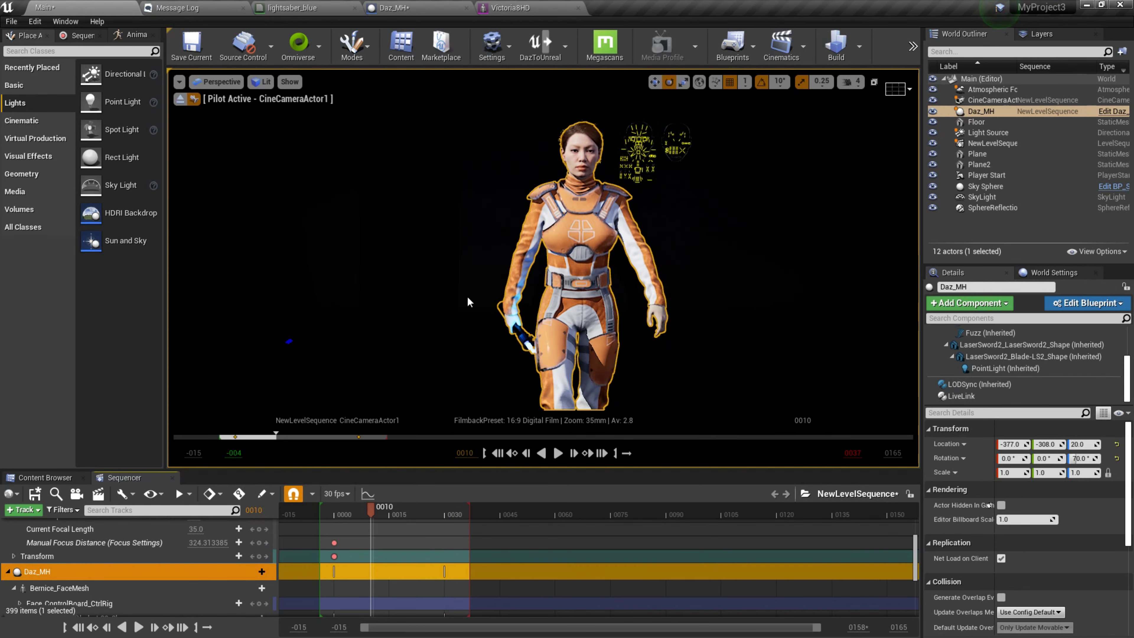
Step: Render the 37-frame NewLevelSequence job locally from the Movie Render Queue, then close the queue
click(66, 23)
mouse_move(108, 48)
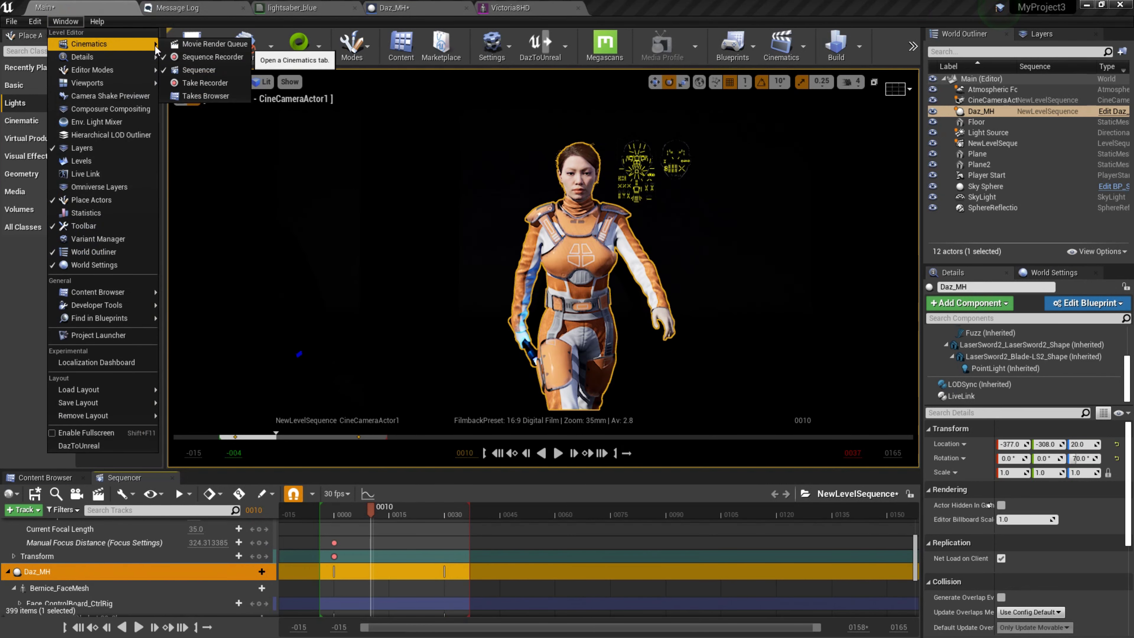
click(214, 43)
click(807, 546)
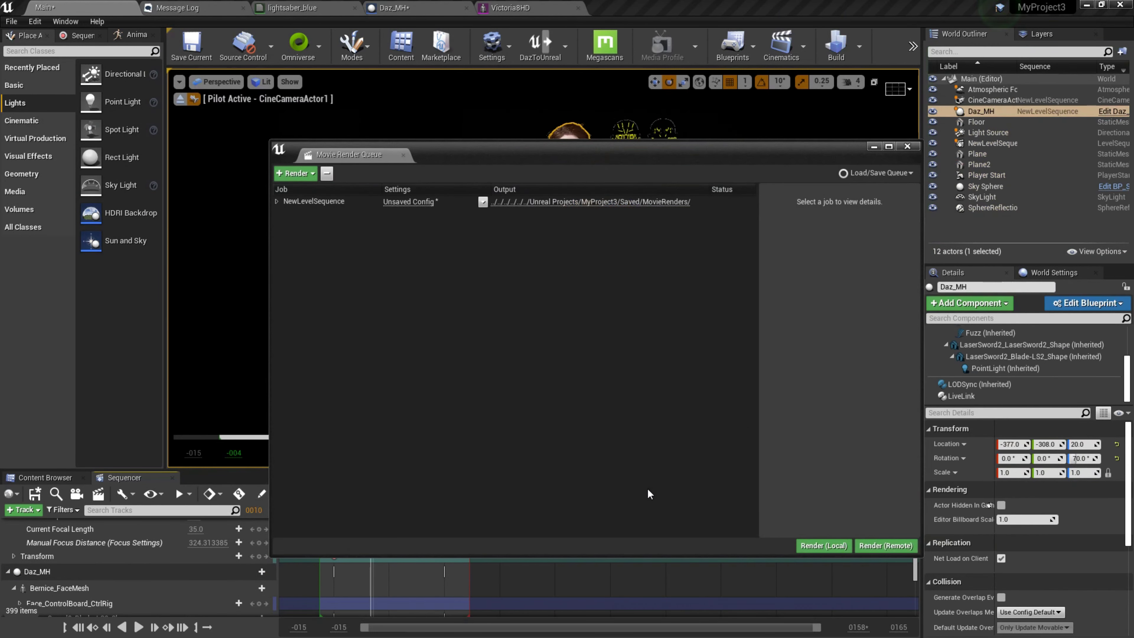
click(908, 147)
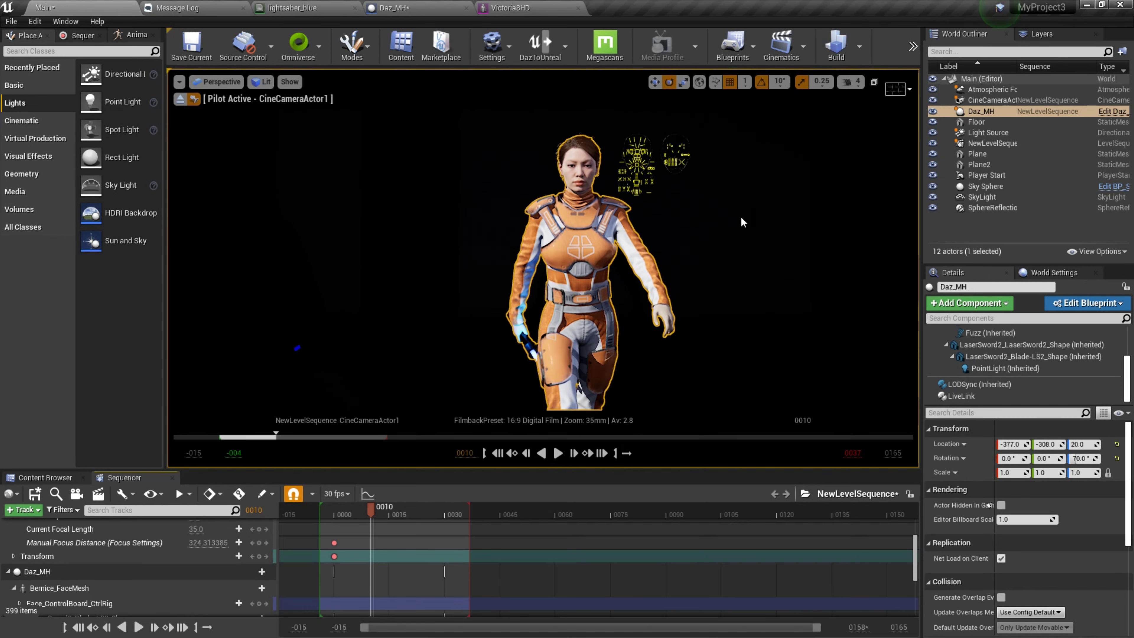
mouse_move(370, 508)
mouse_down()
mouse_move(345, 509)
mouse_move(457, 504)
mouse_move(340, 498)
mouse_move(475, 508)
mouse_move(408, 503)
mouse_up()
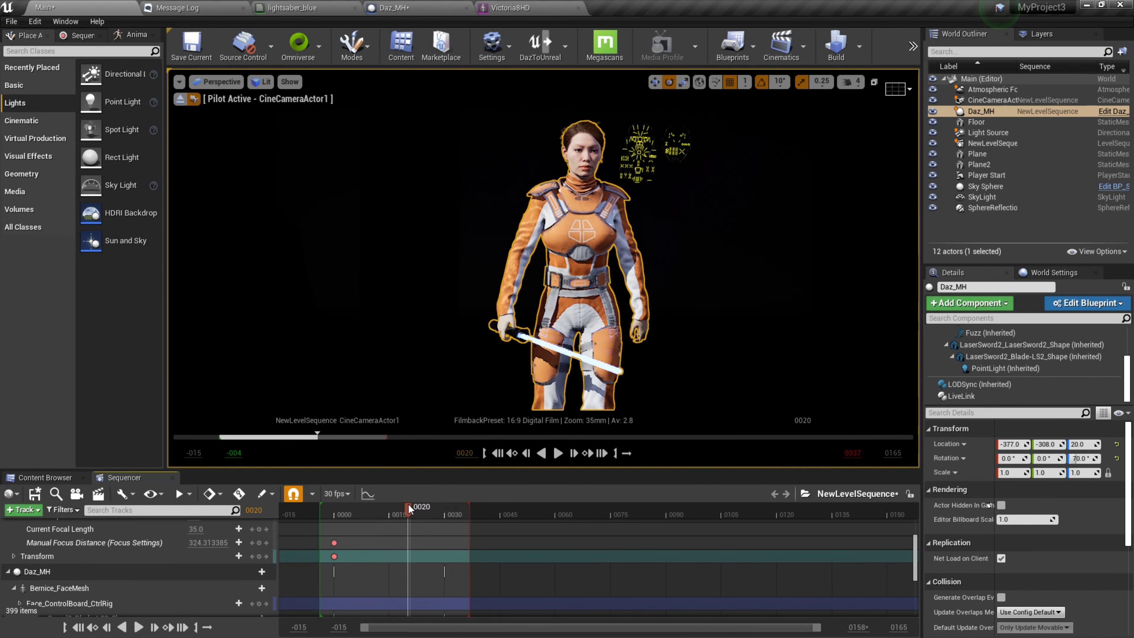
drag(407, 504, 398, 503)
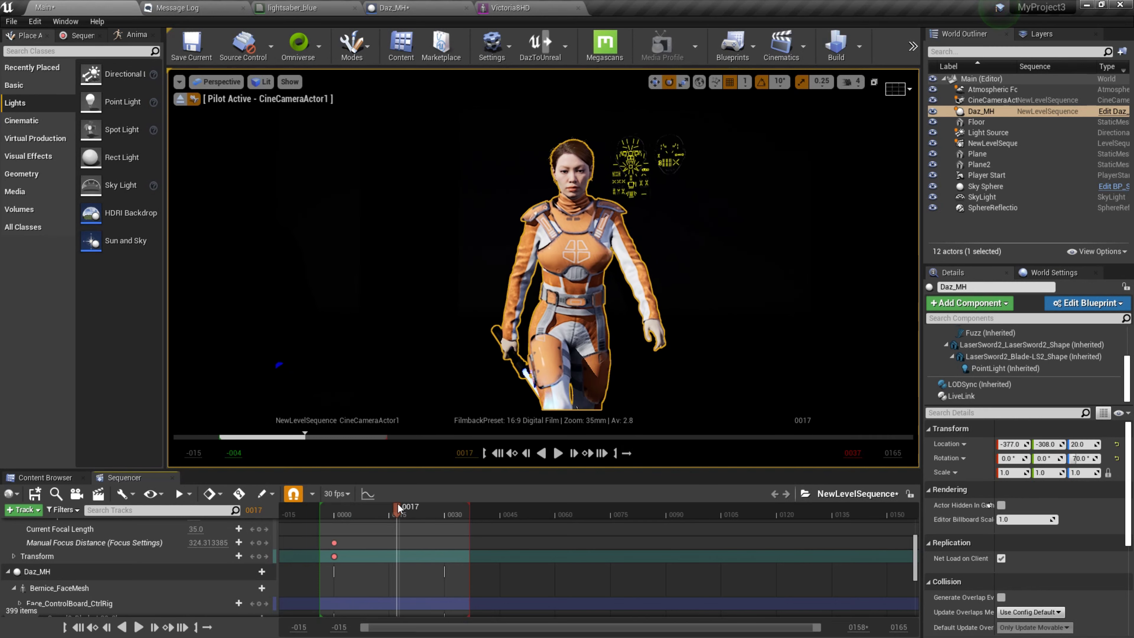
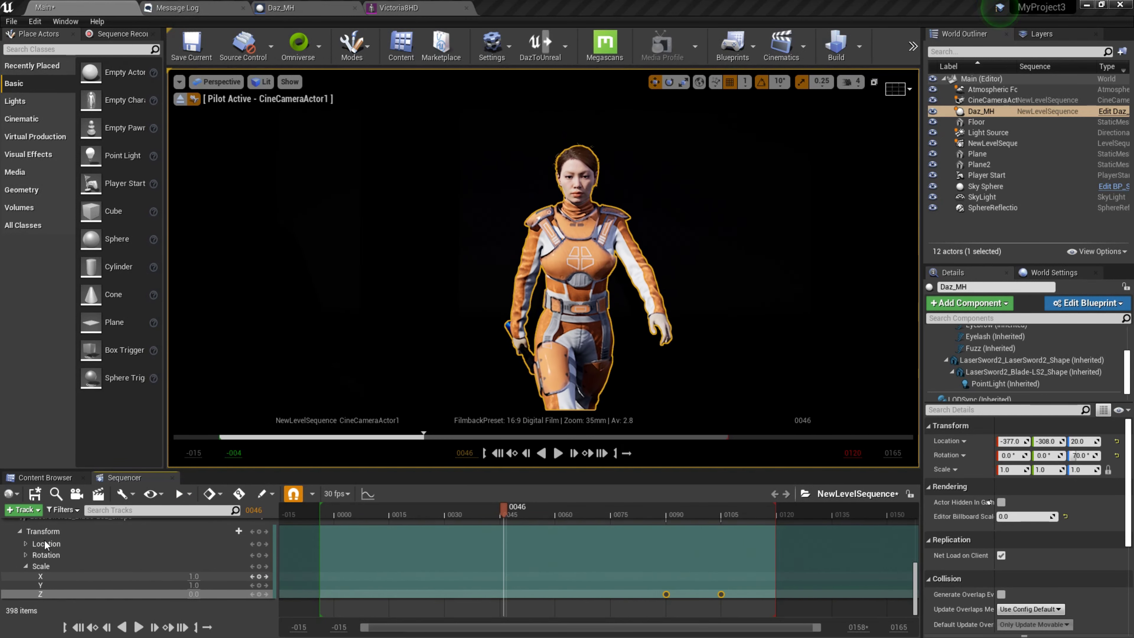
Step: Browse the sequence's add list without adding anything, dismissing a colour picker unchanged
click(23, 510)
mouse_move(111, 332)
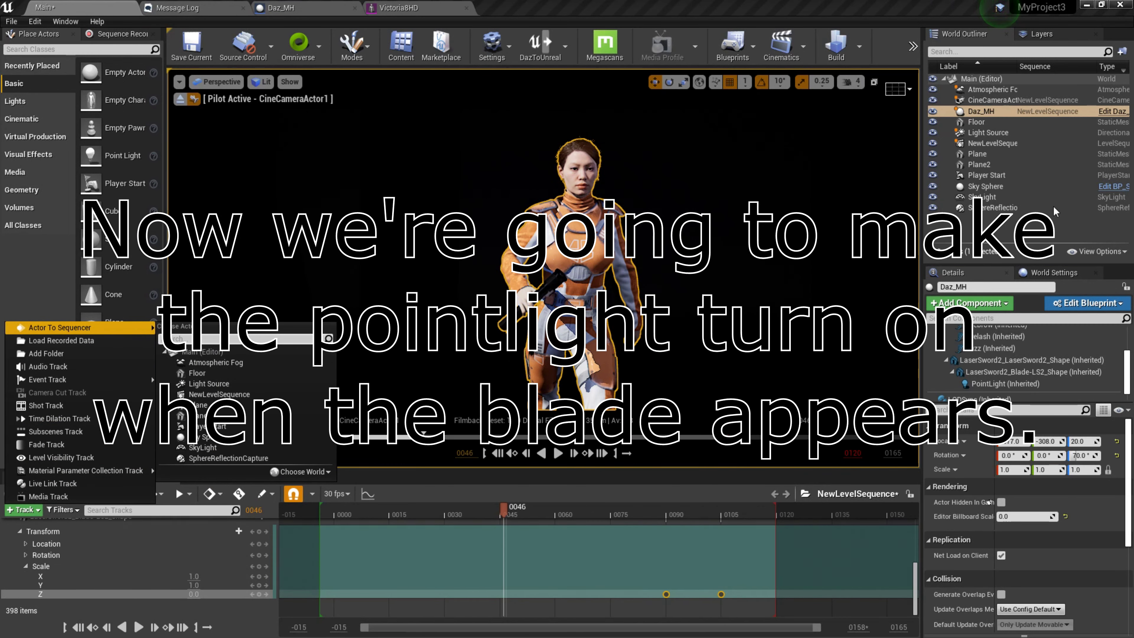
click(980, 112)
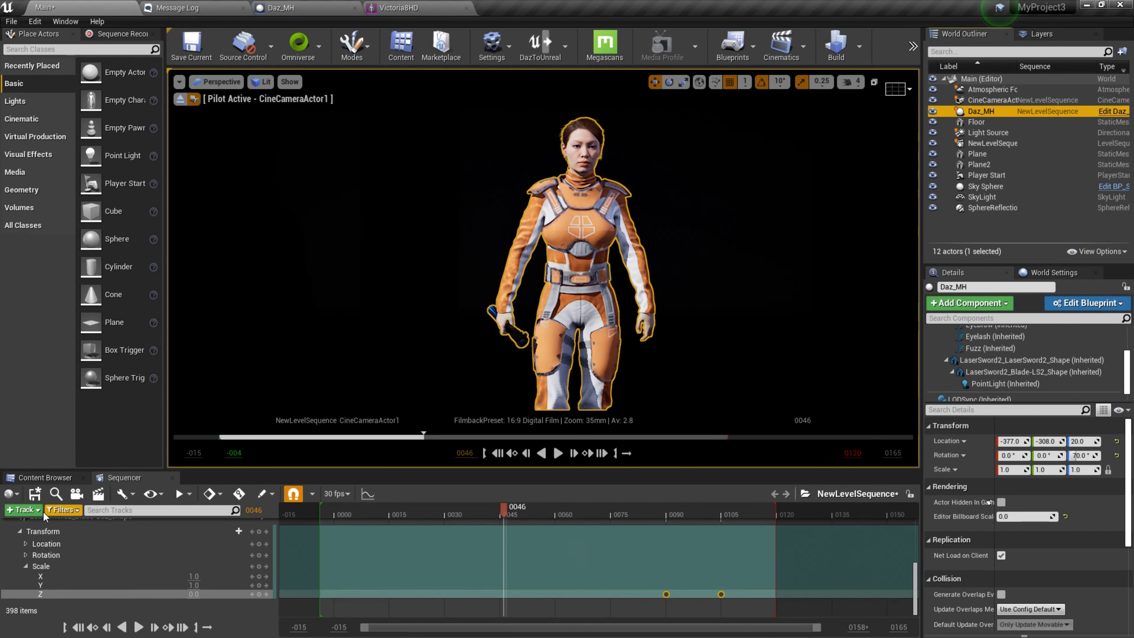
click(34, 513)
mouse_move(63, 327)
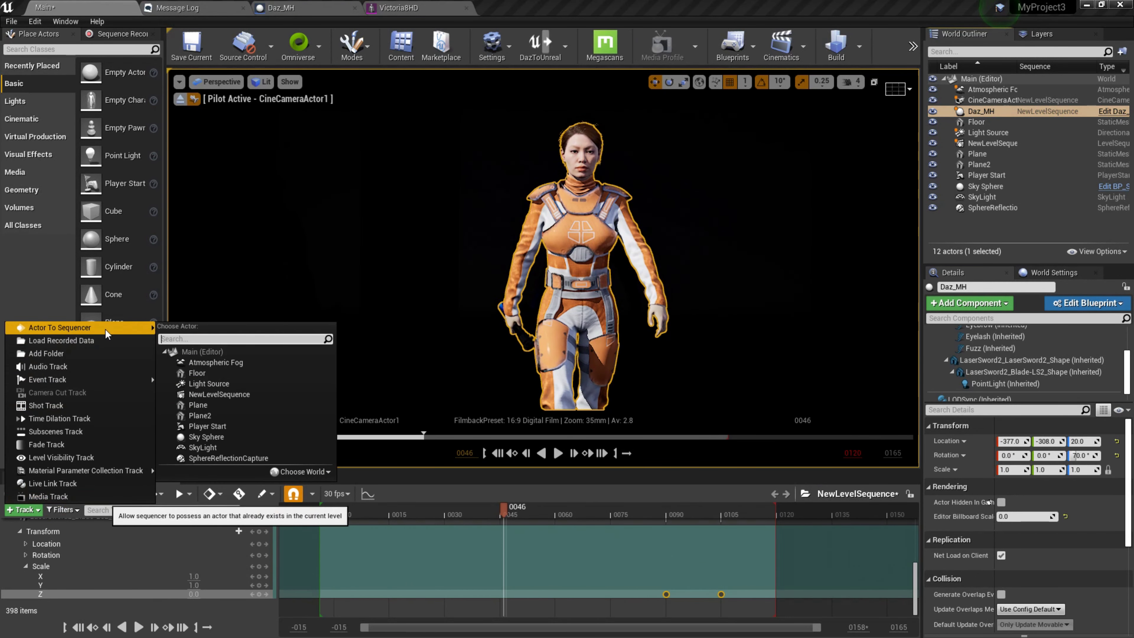
click(275, 578)
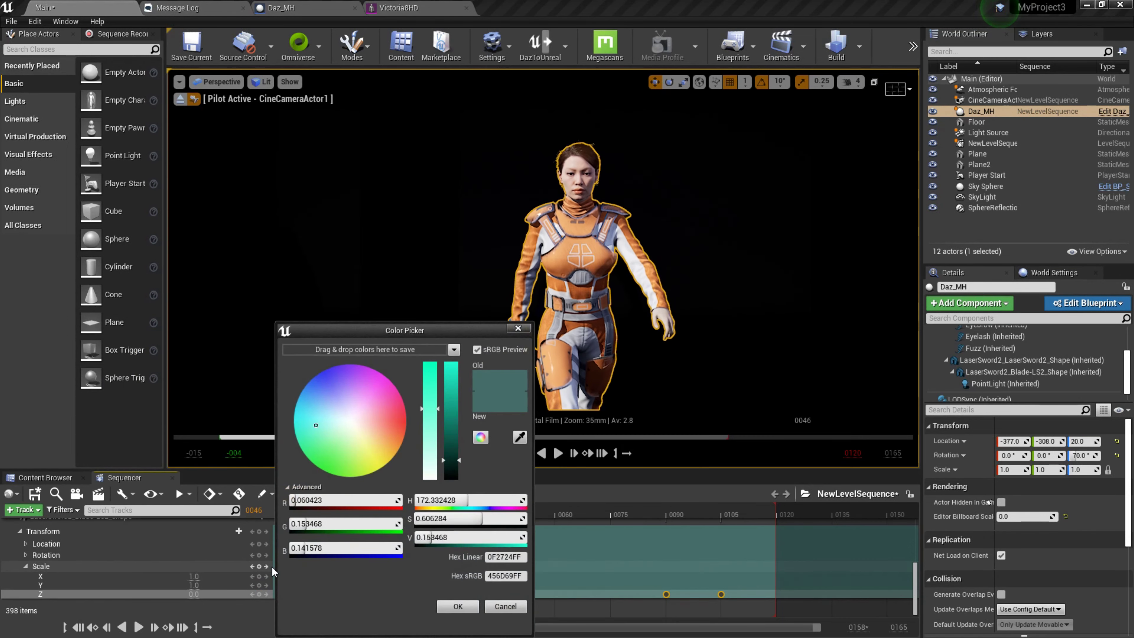
click(146, 585)
scroll(134, 557, up, 3)
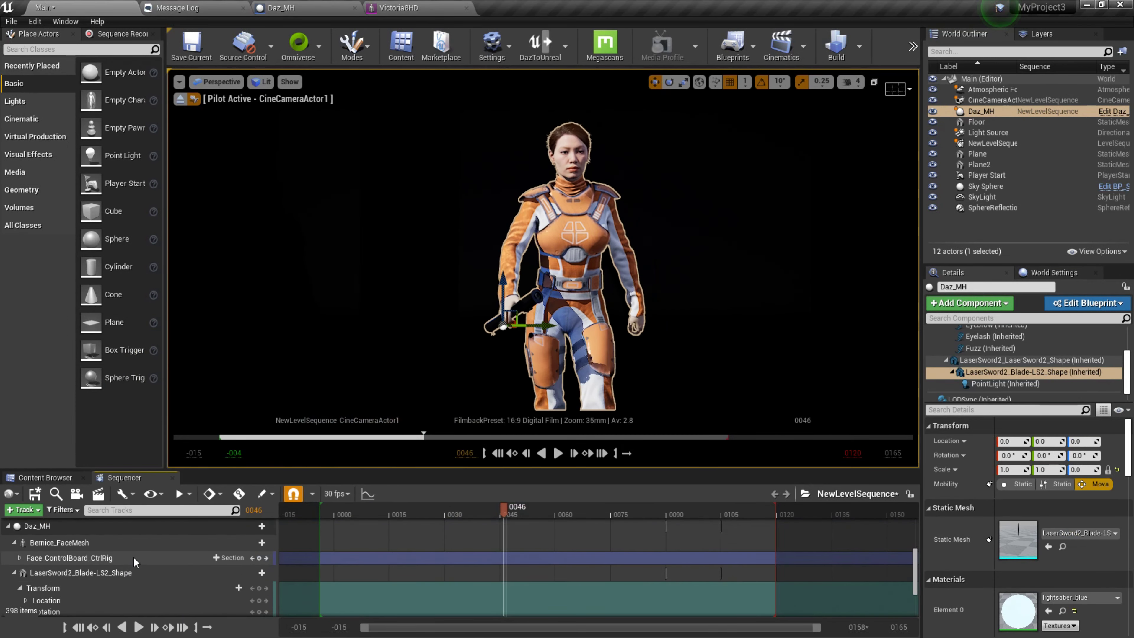
Step: Select the Daz_MH track and add its PointLight component as a sequence track
click(37, 526)
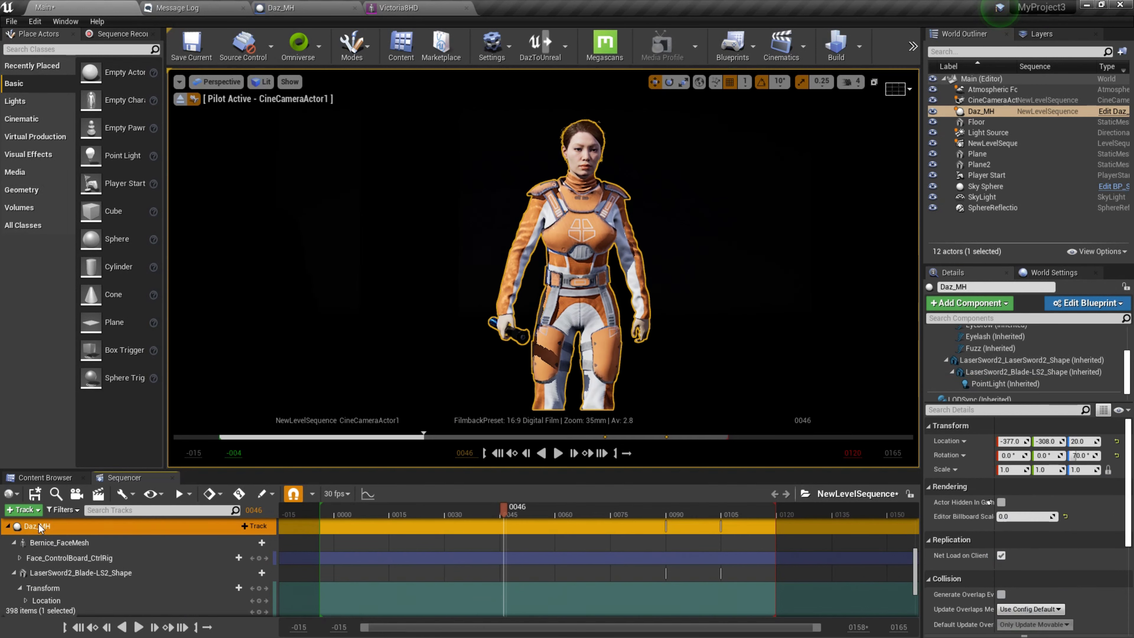
click(24, 511)
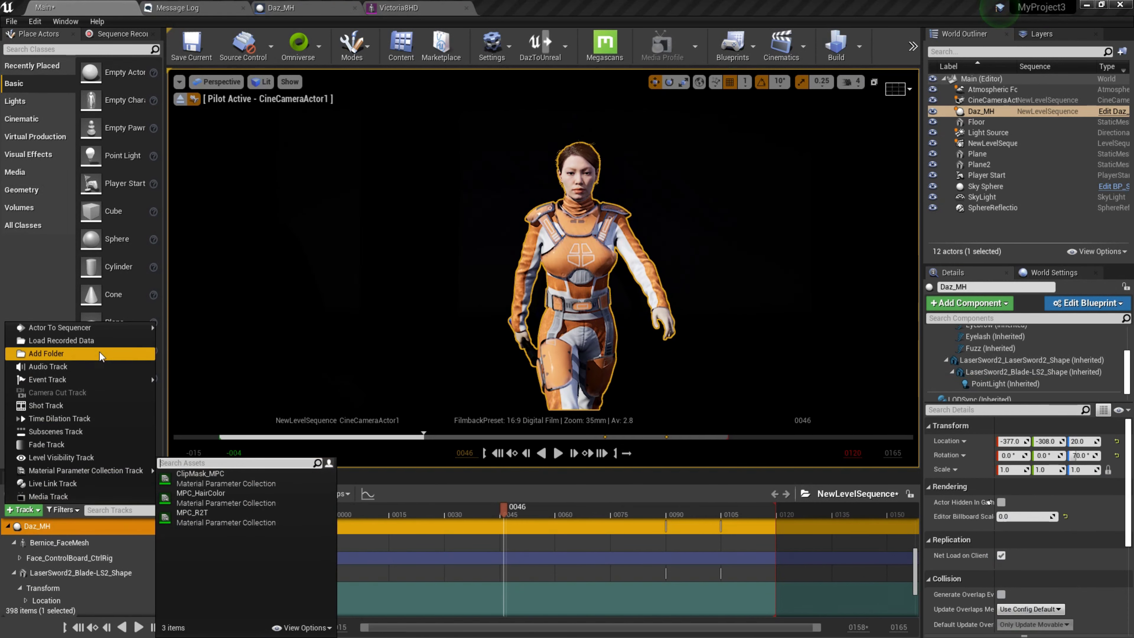
mouse_move(107, 330)
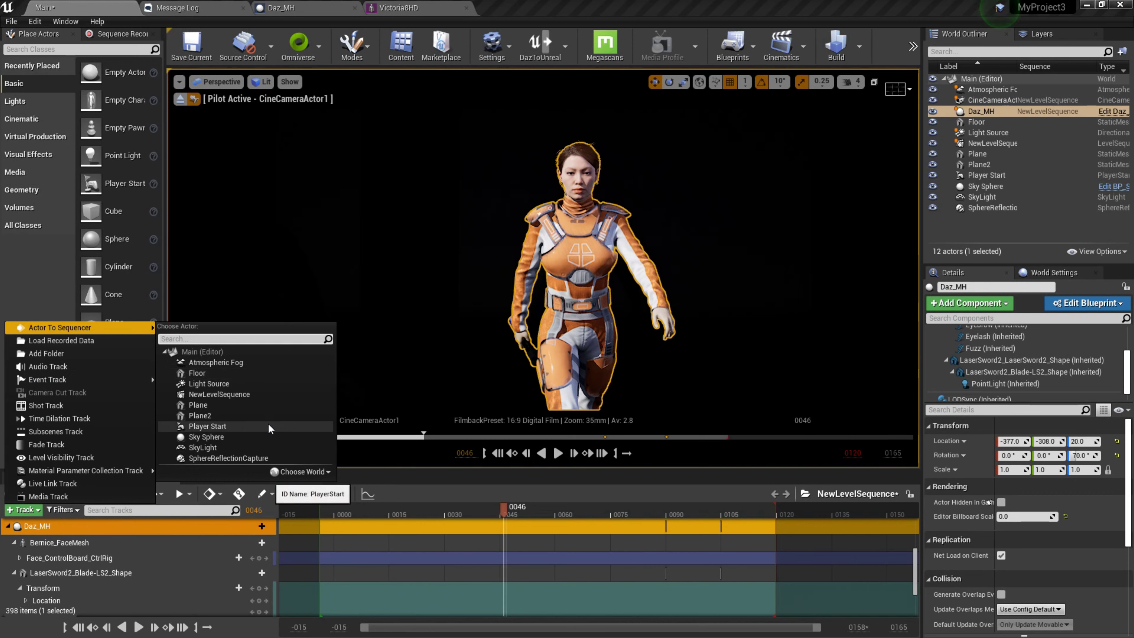
click(143, 532)
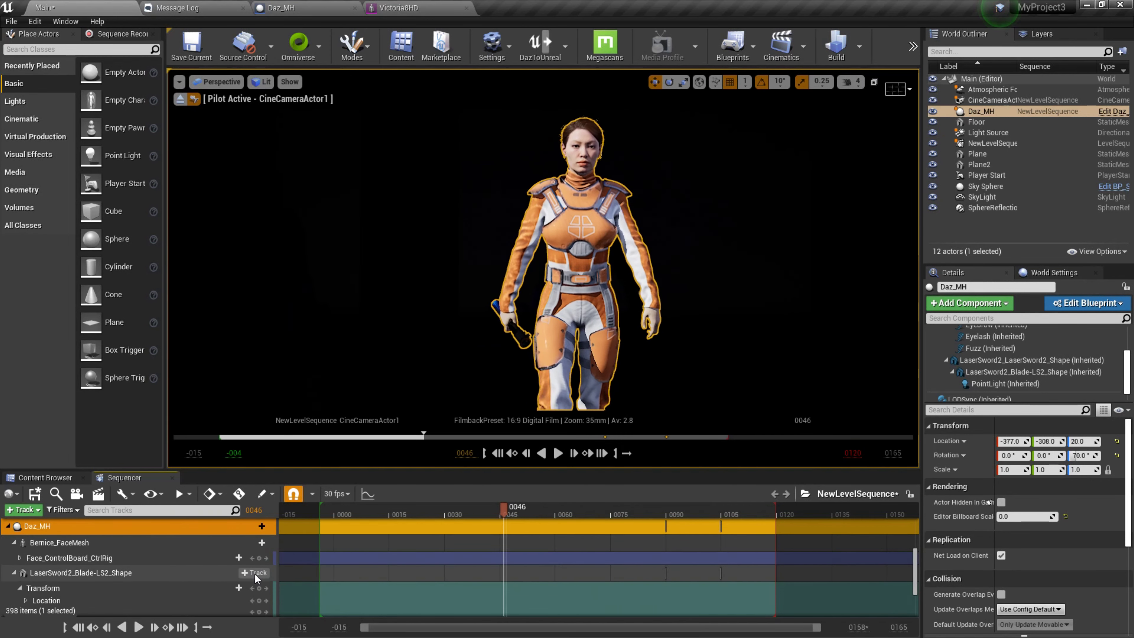
click(263, 528)
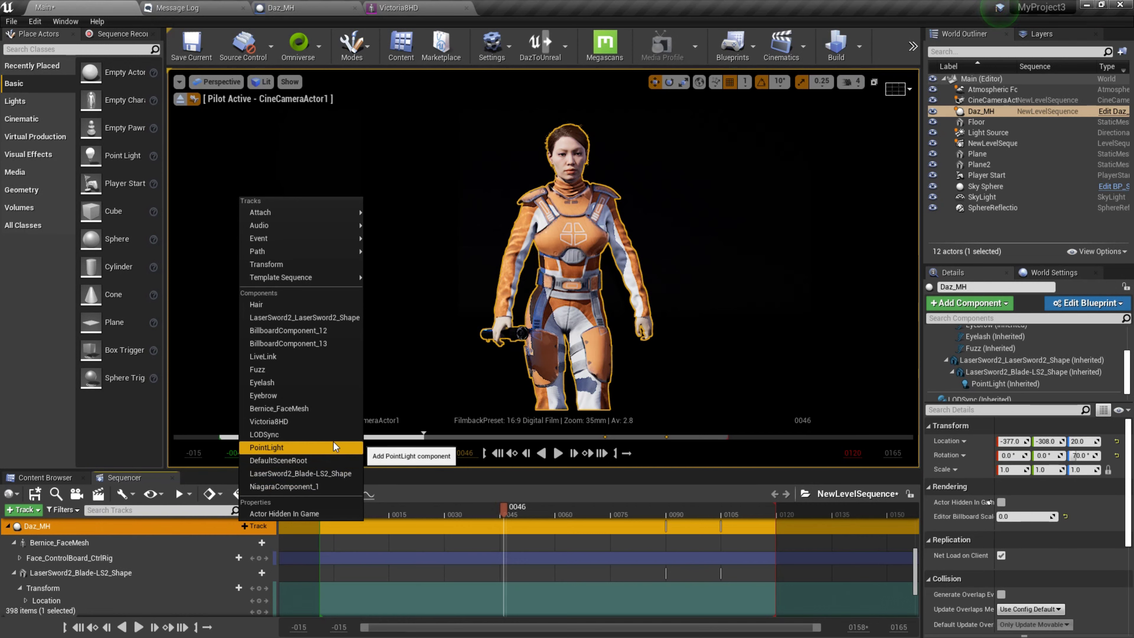
click(276, 449)
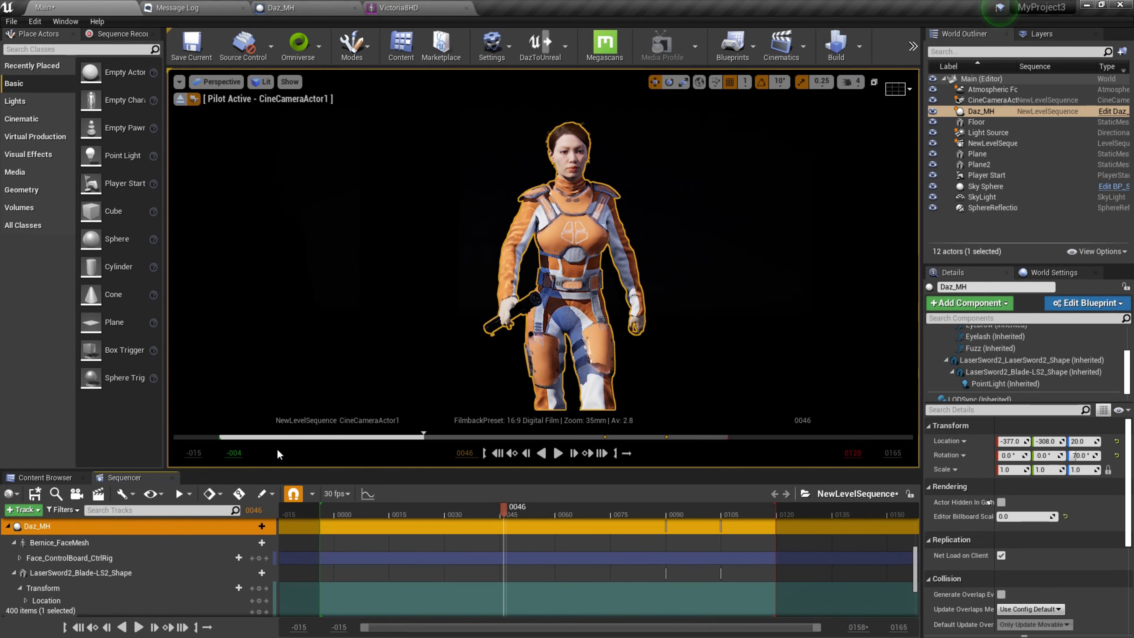
scroll(173, 559, down, 5)
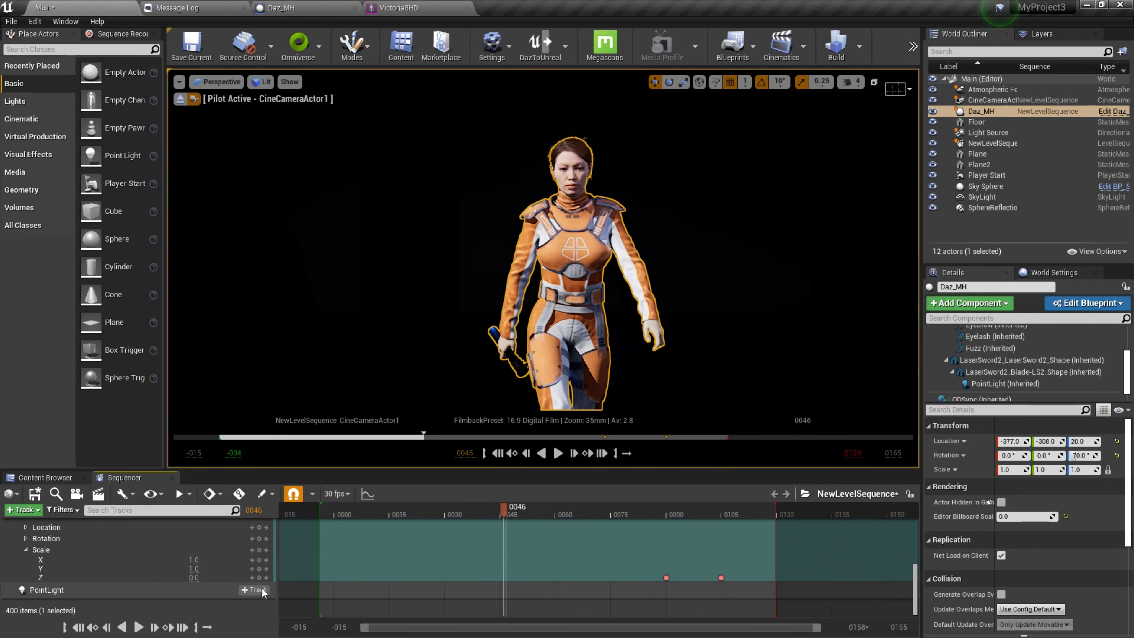
click(259, 590)
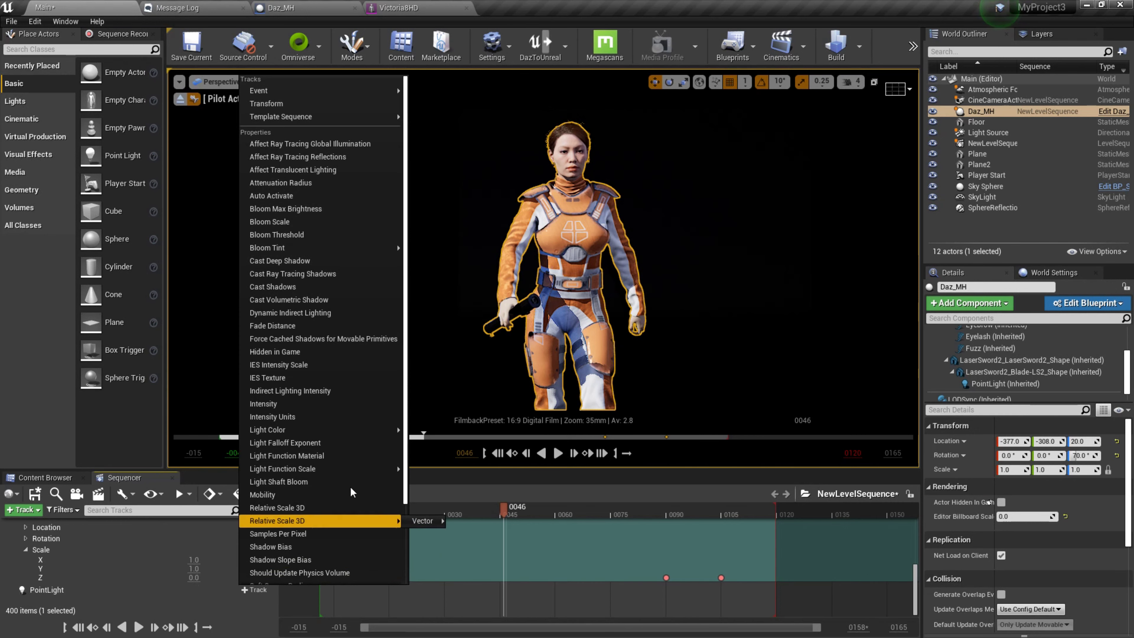
Step: Add an Intensity property track to the PointLight and move the playhead to frame 90
click(301, 404)
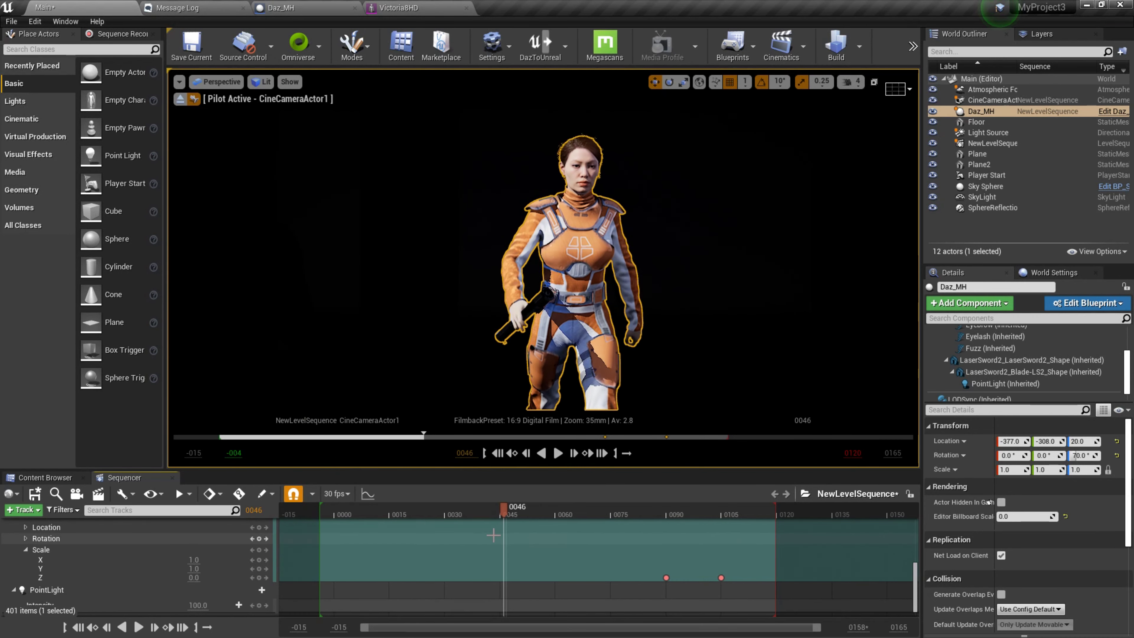
drag(504, 508, 595, 516)
click(668, 516)
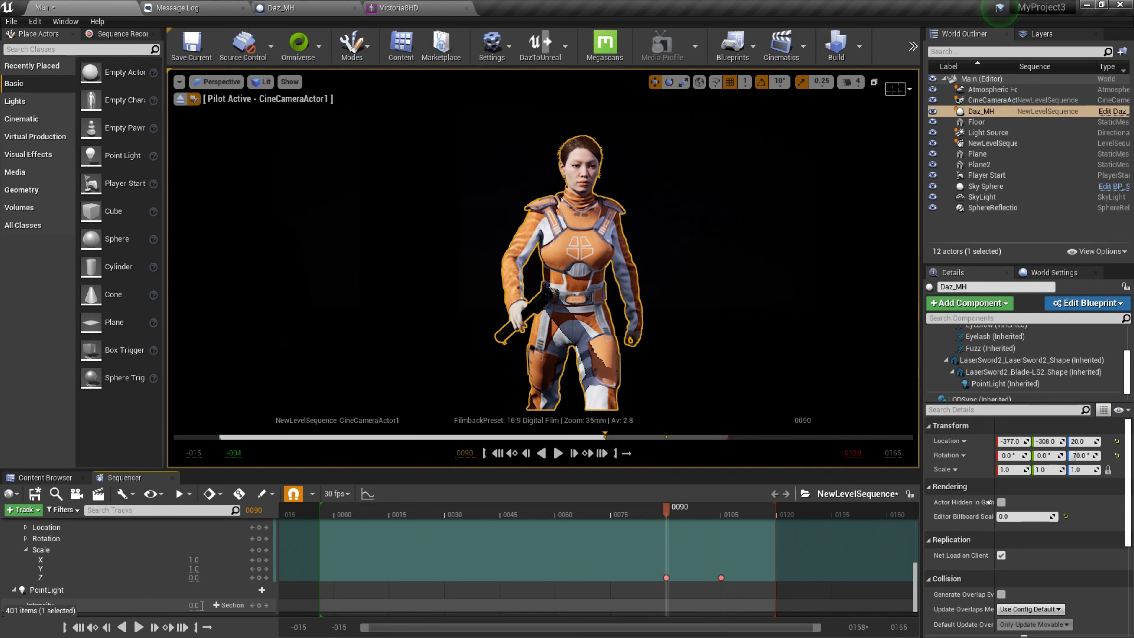
scroll(215, 601, down, 1)
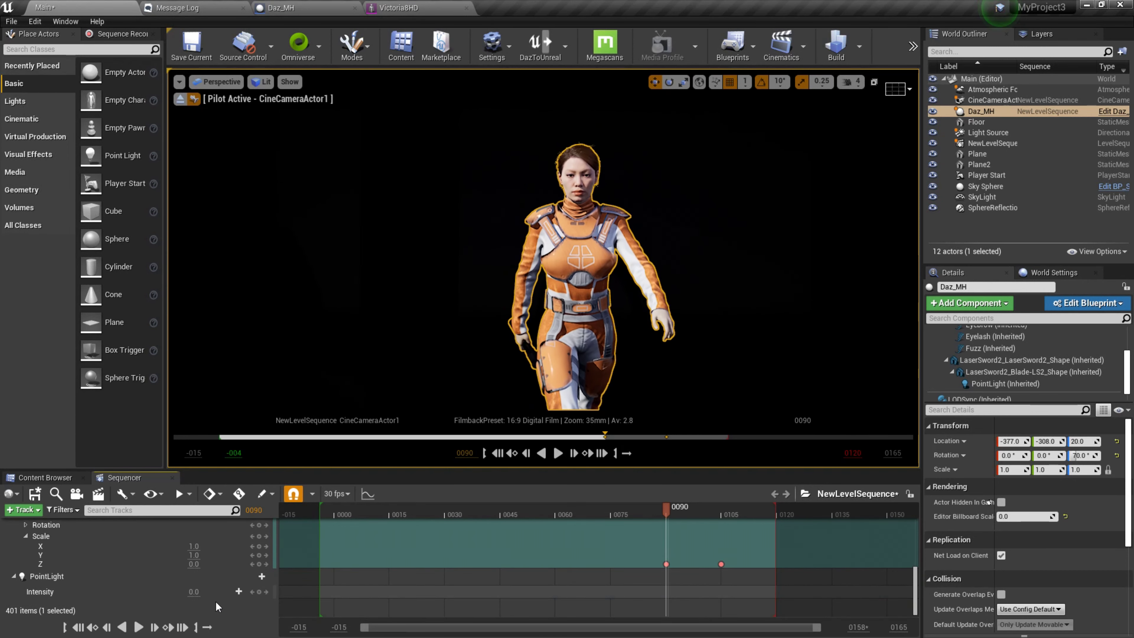
Step: Key the PointLight Intensity at frame 90, then key 1000 and 100 over the next frames
click(259, 592)
drag(669, 513, 675, 510)
click(200, 596)
text(100)
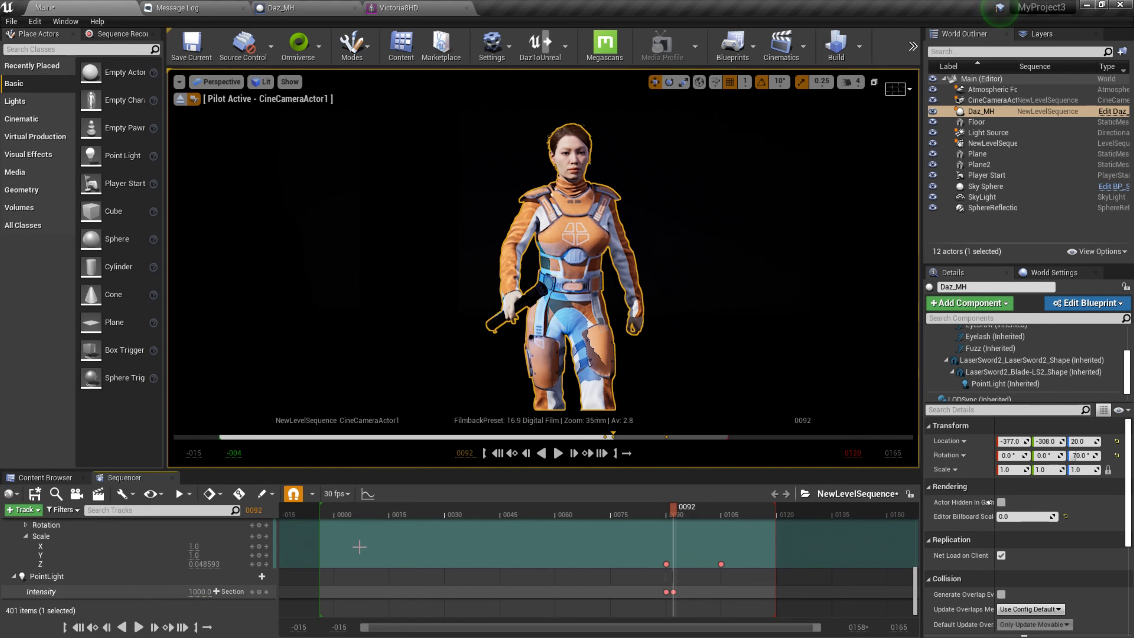
key(Return)
drag(675, 505, 686, 507)
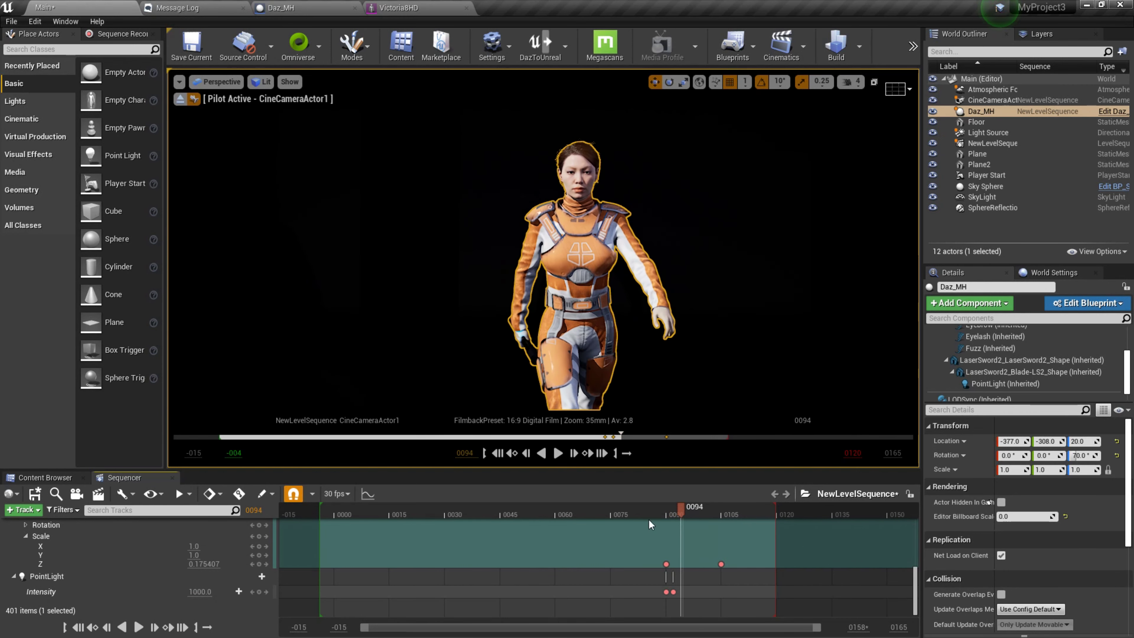
click(209, 592)
text(100)
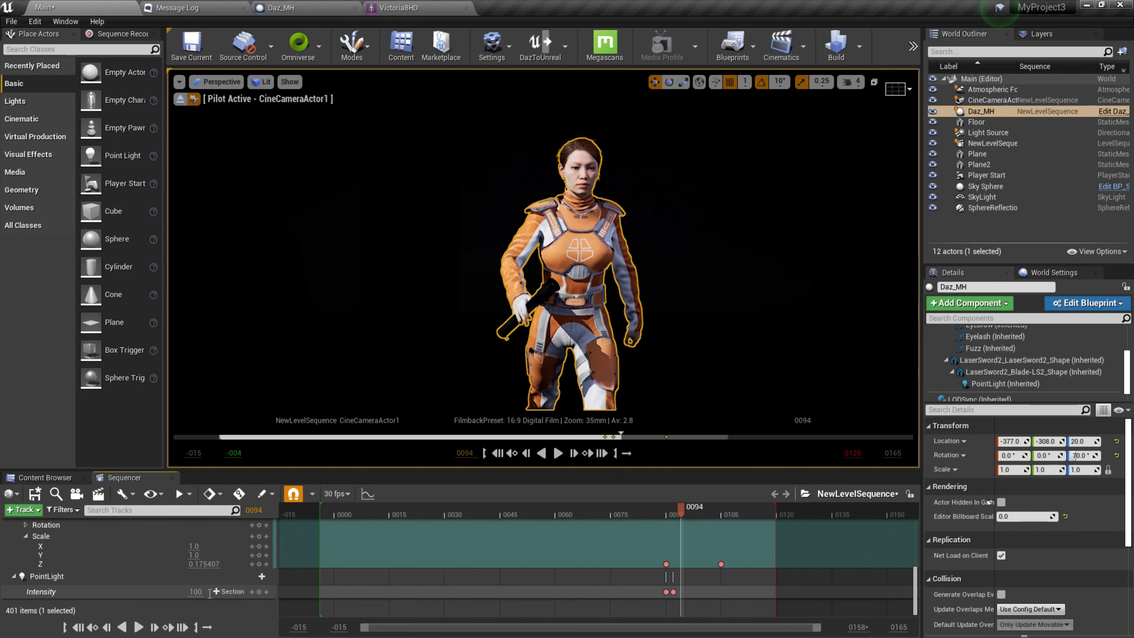
key(Return)
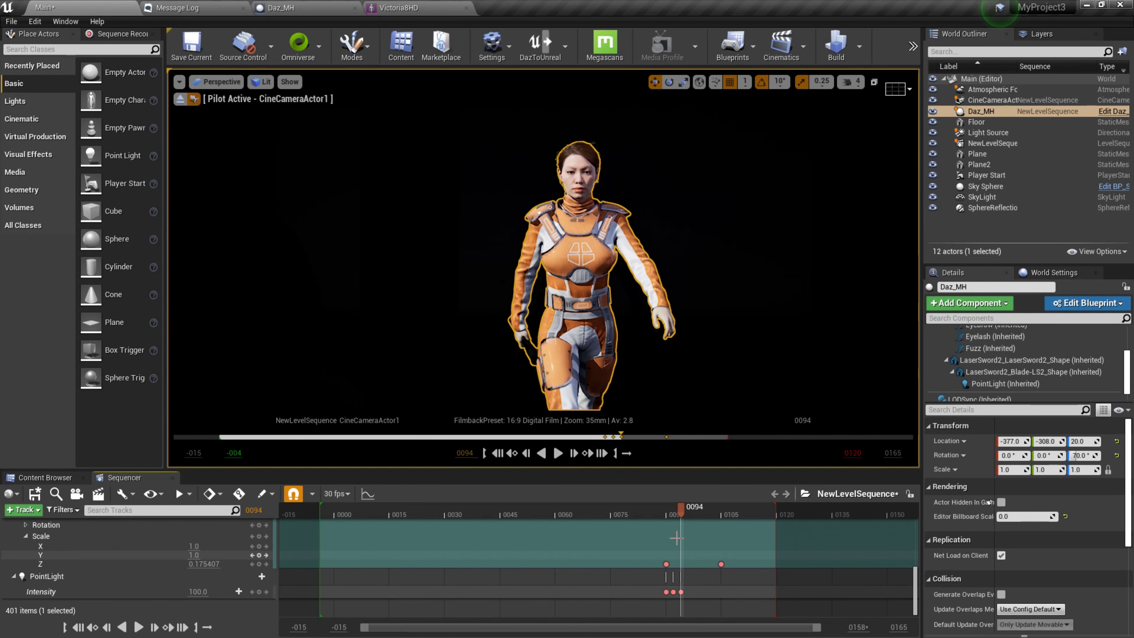
Step: Select all Intensity keys, shift them to about frame 0092, and scrub to preview
mouse_move(681, 508)
mouse_down()
mouse_move(658, 510)
mouse_move(713, 517)
mouse_move(687, 512)
mouse_up()
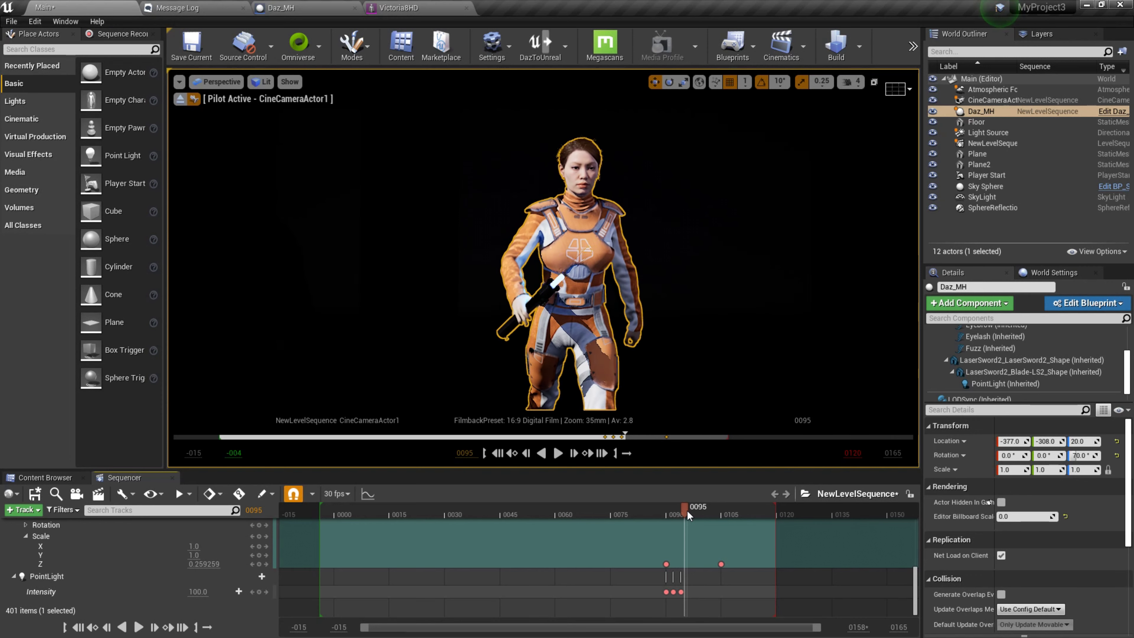
mouse_move(658, 588)
mouse_down()
mouse_move(686, 592)
mouse_move(675, 592)
mouse_up()
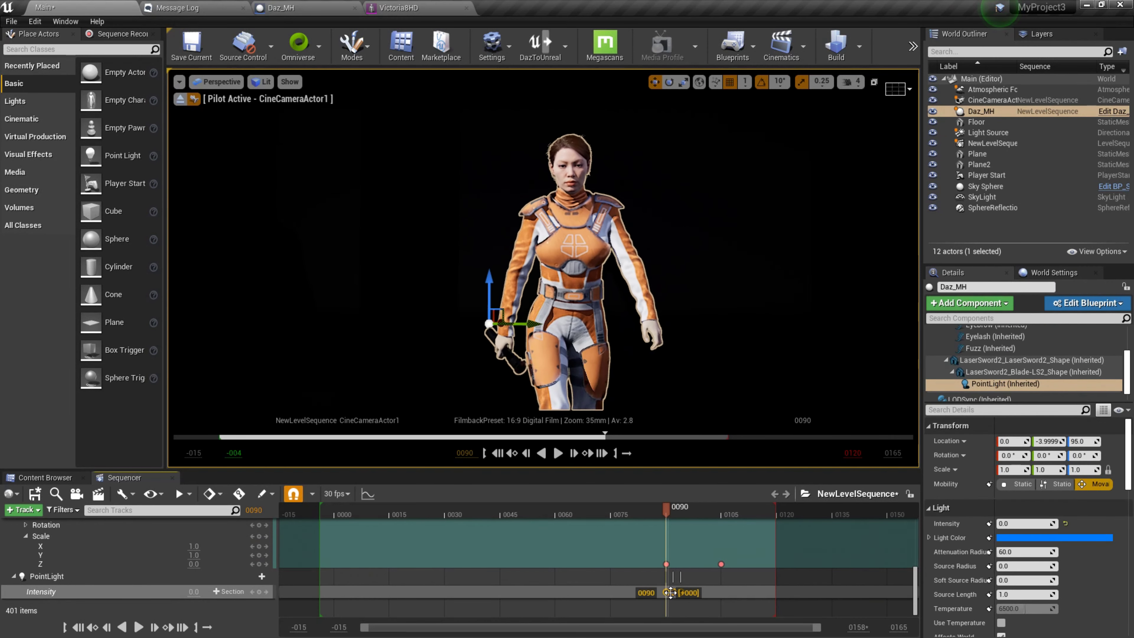
drag(674, 592, 677, 592)
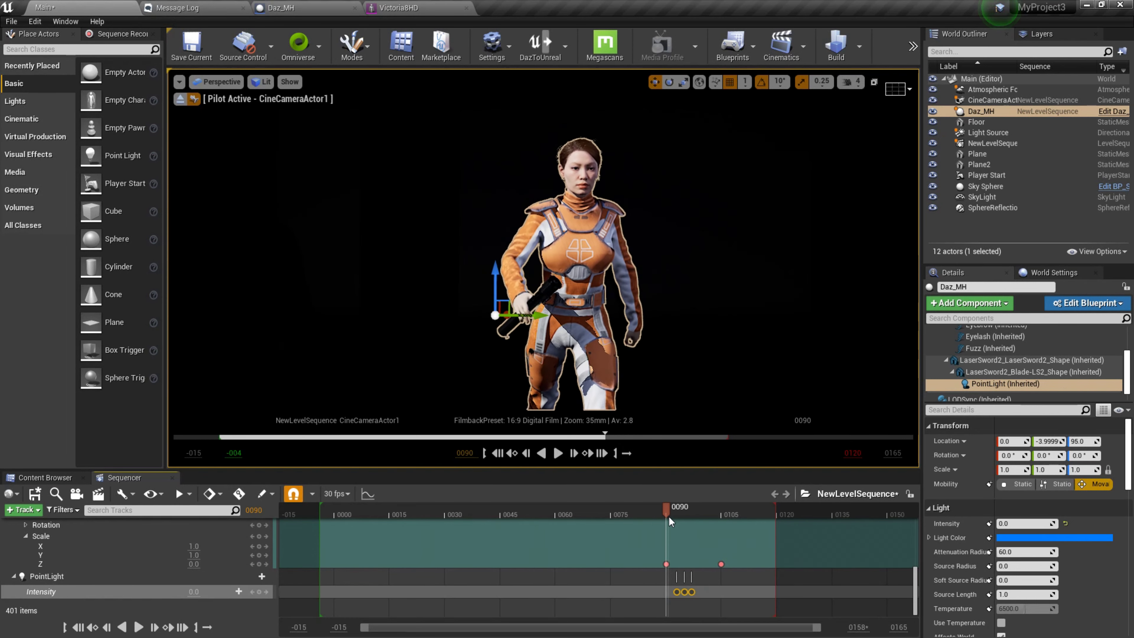
mouse_move(666, 510)
mouse_down()
mouse_move(696, 515)
mouse_move(663, 509)
mouse_up()
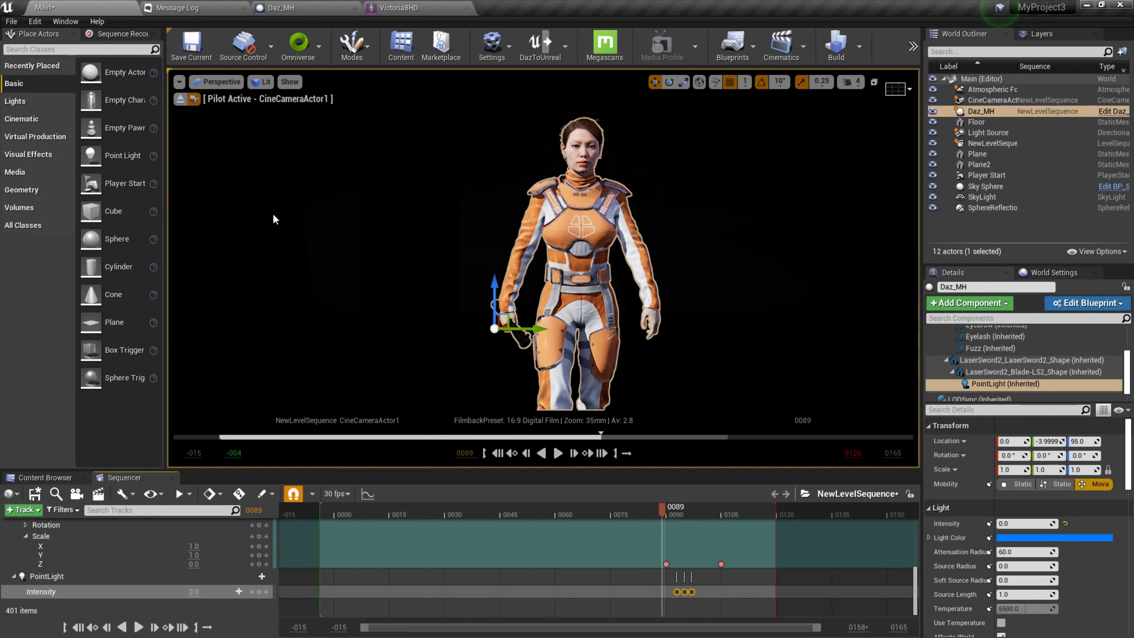
click(66, 21)
Step: Run a Render (Local) of NewLevelSequence in the Movie Render Queue, then close it
mouse_move(89, 39)
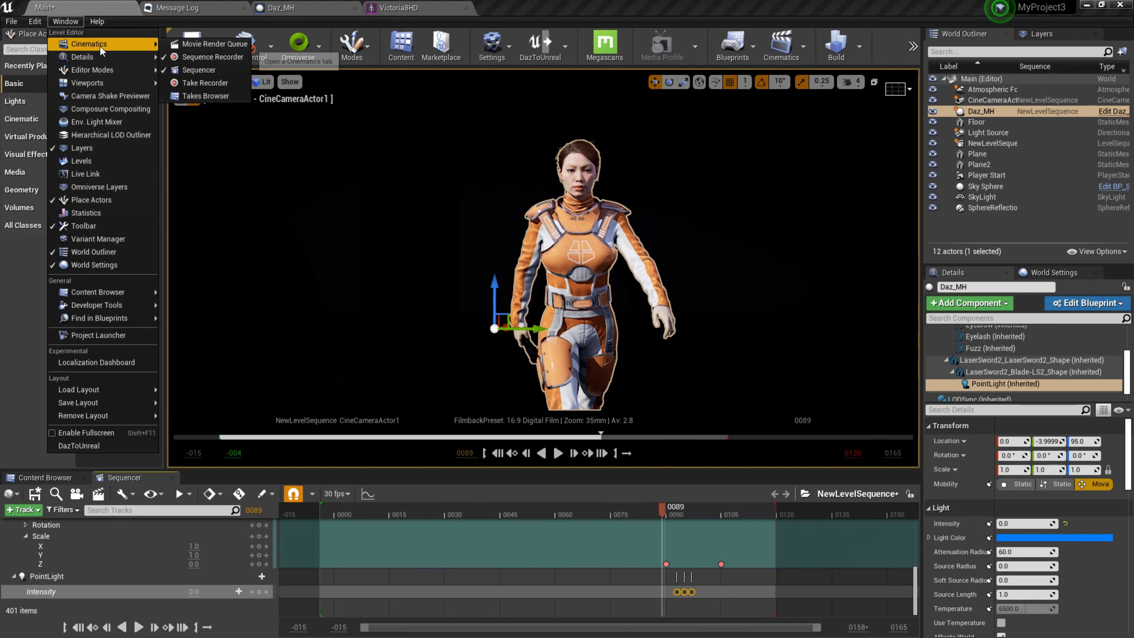
click(203, 46)
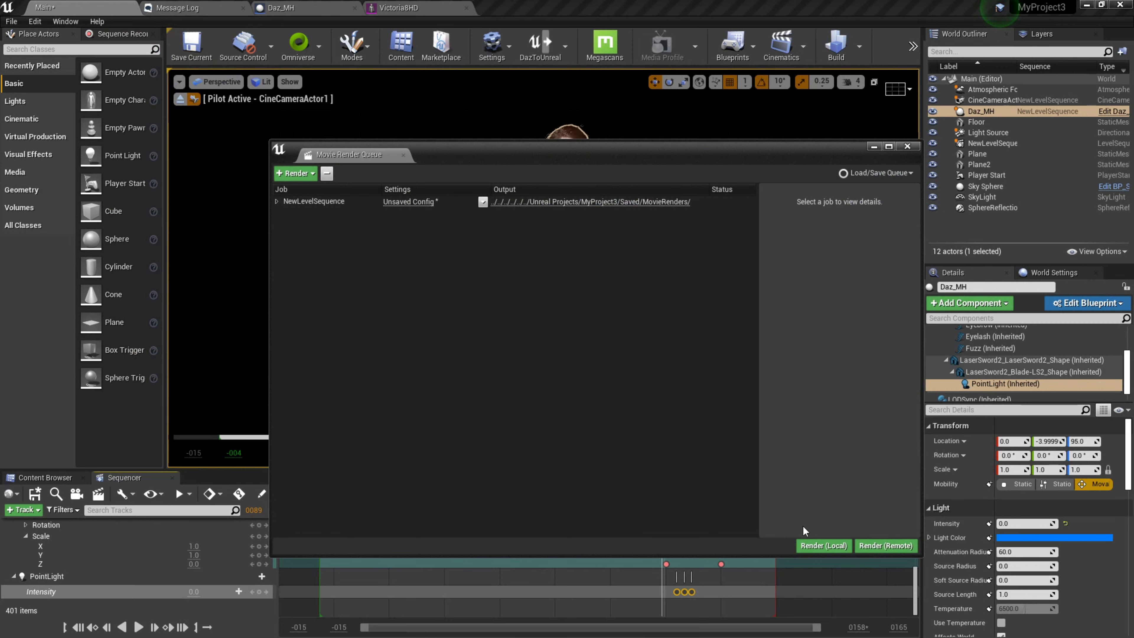
click(817, 546)
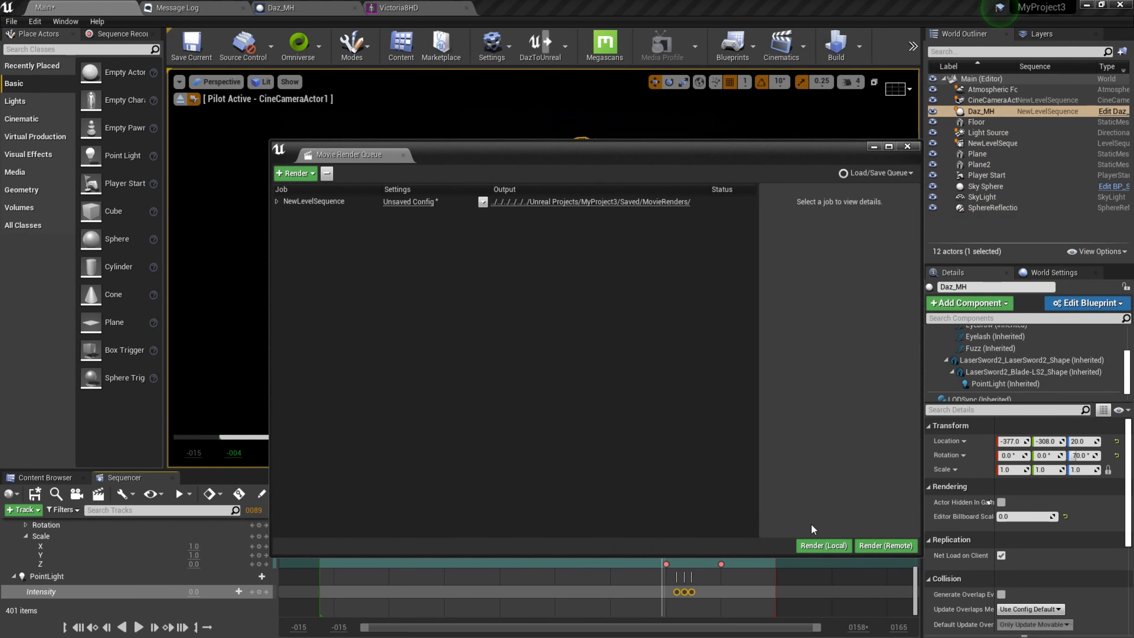
click(910, 147)
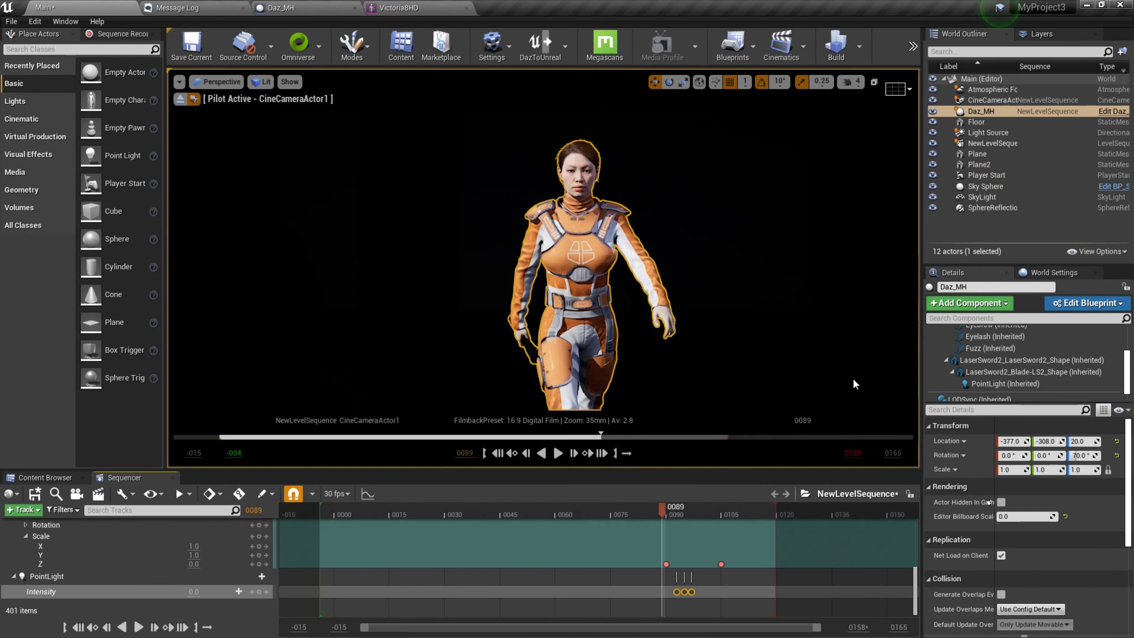
Step: Move one Intensity key to frame 0105 and raise the frame-0095 intensity to 10000
click(691, 592)
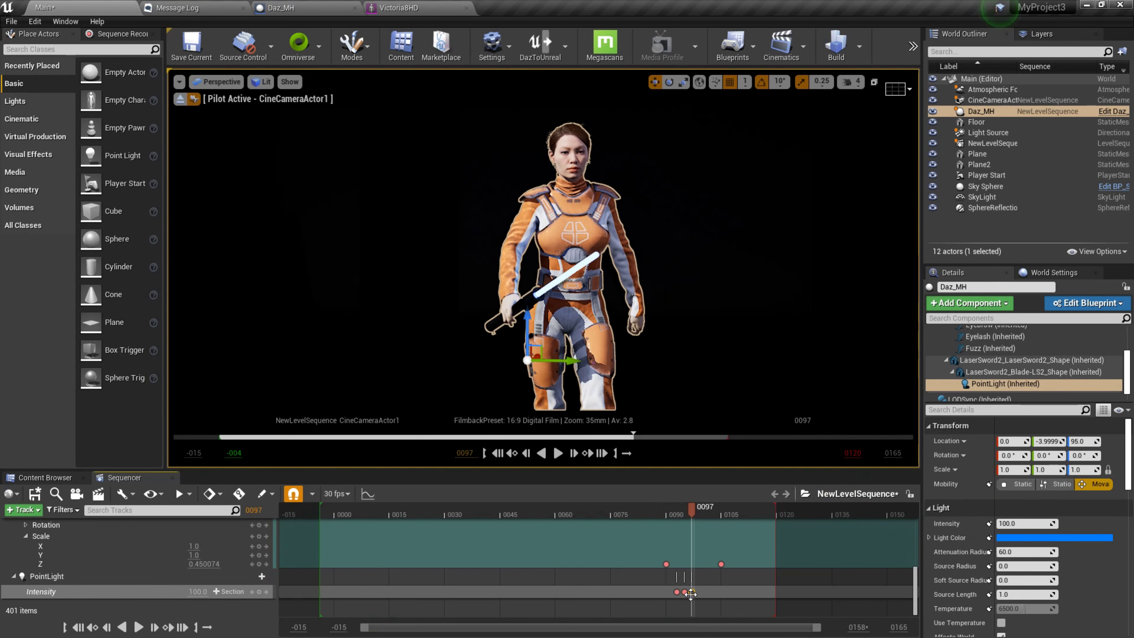
drag(690, 592, 721, 593)
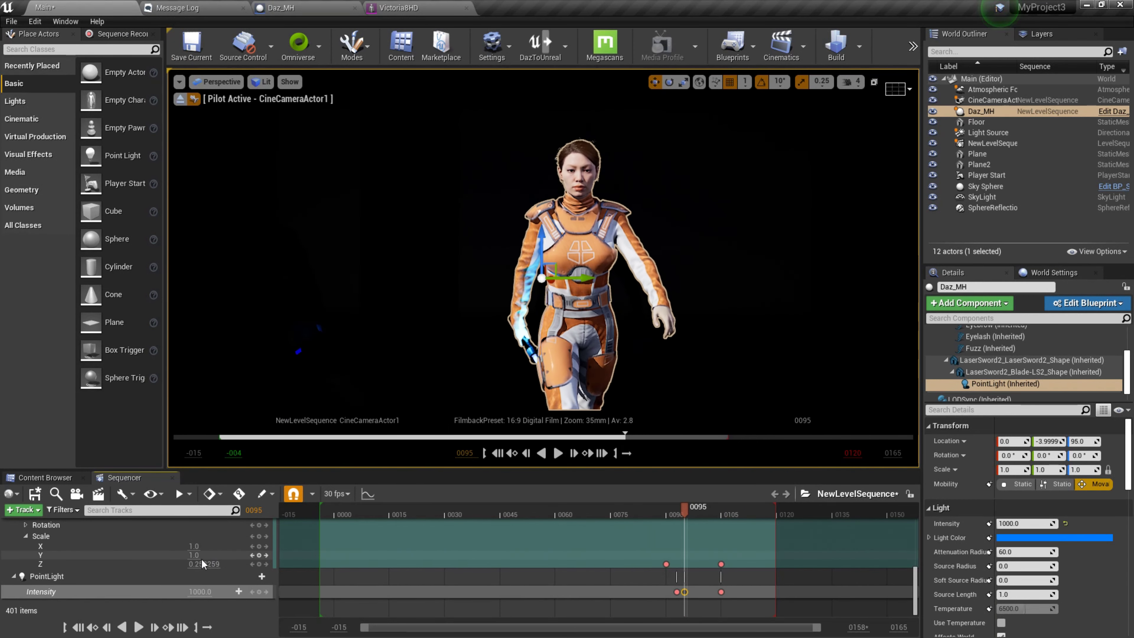
click(197, 592)
key(Return)
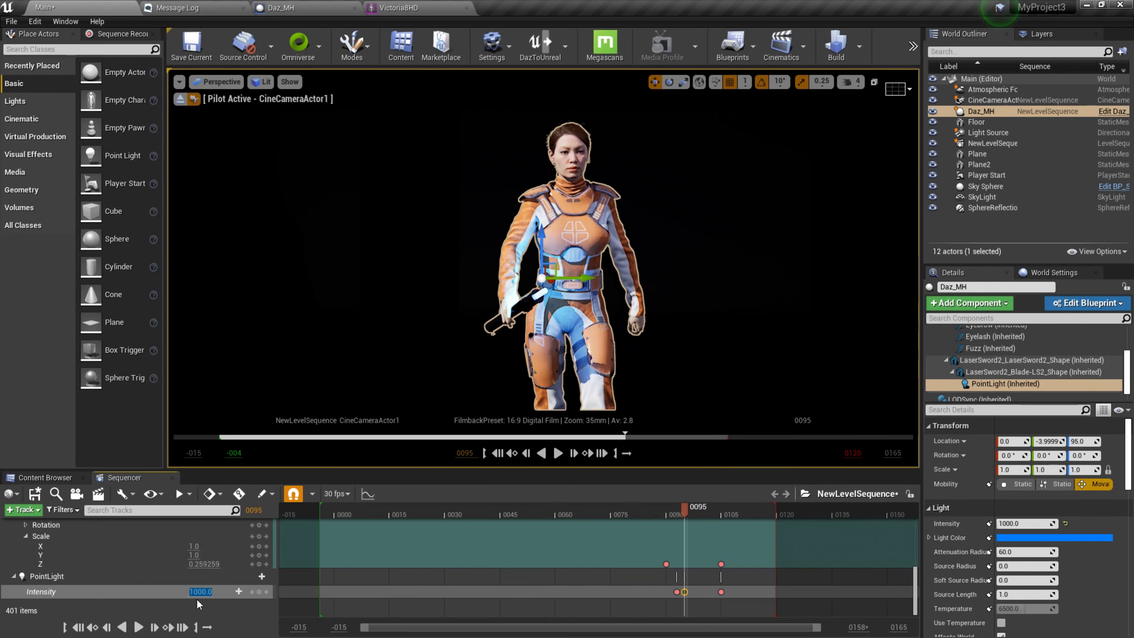
text(0)
key(Return)
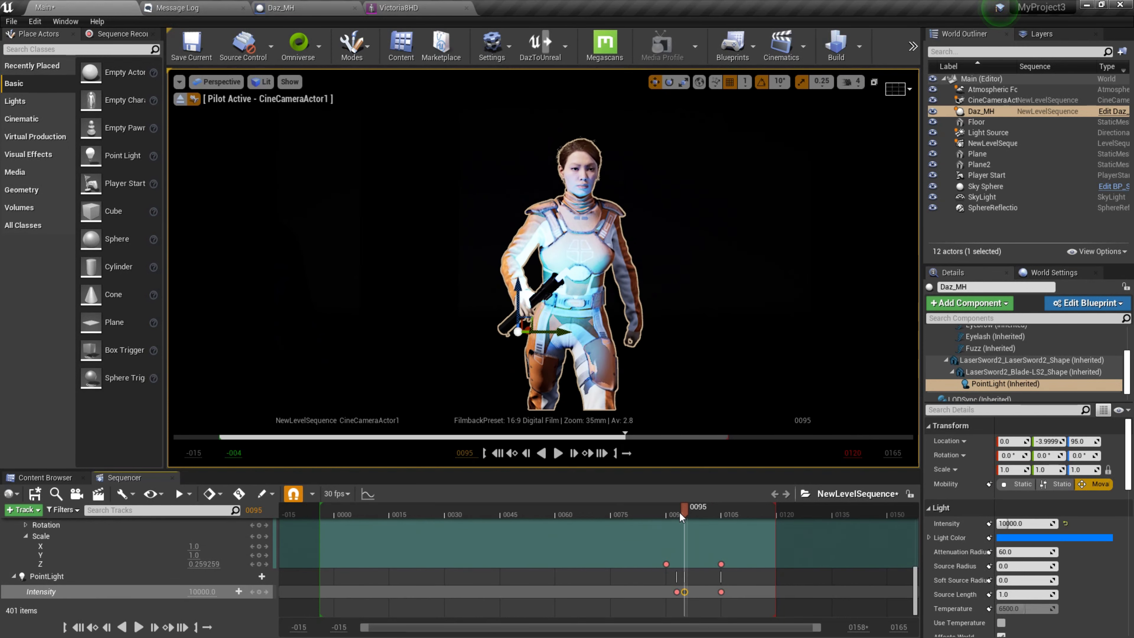
mouse_move(684, 509)
mouse_down()
mouse_move(708, 512)
mouse_move(685, 513)
mouse_up()
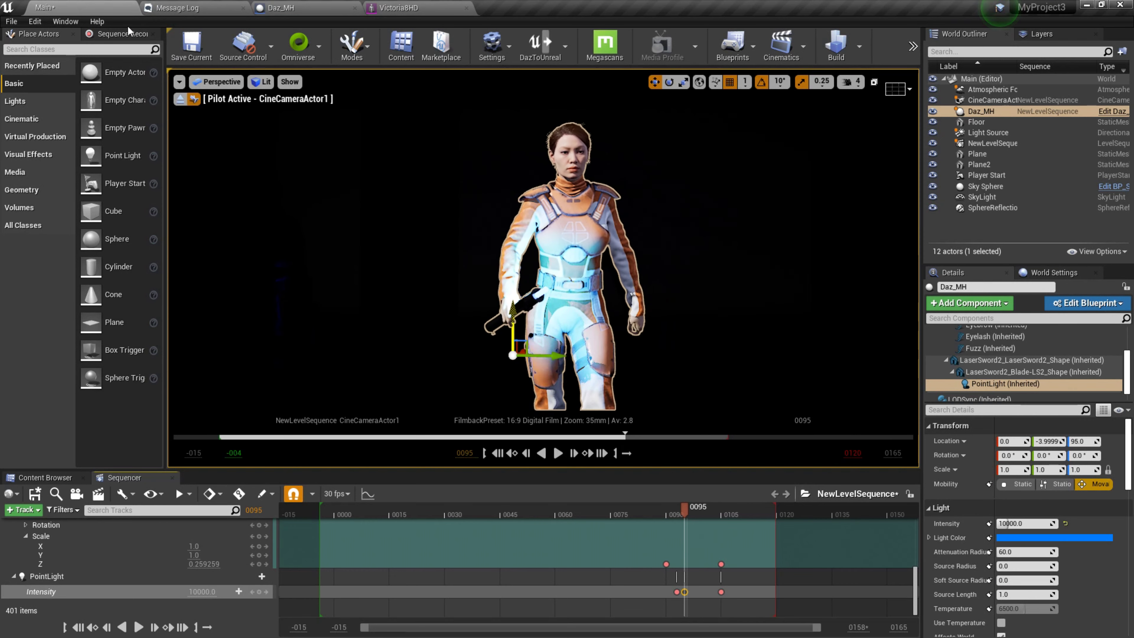
Step: Open the Movie Render Queue from the Cinematics windows list
click(66, 21)
mouse_move(95, 44)
click(181, 44)
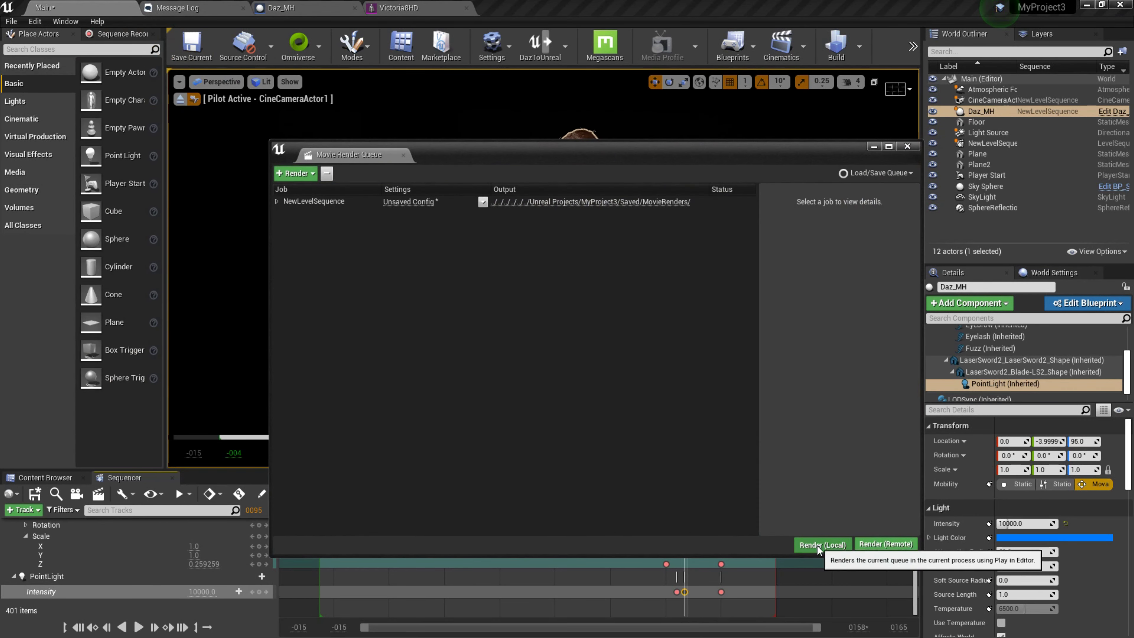
Step: Render NewLevelSequence locally again, then close the Movie Render Queue window
click(817, 546)
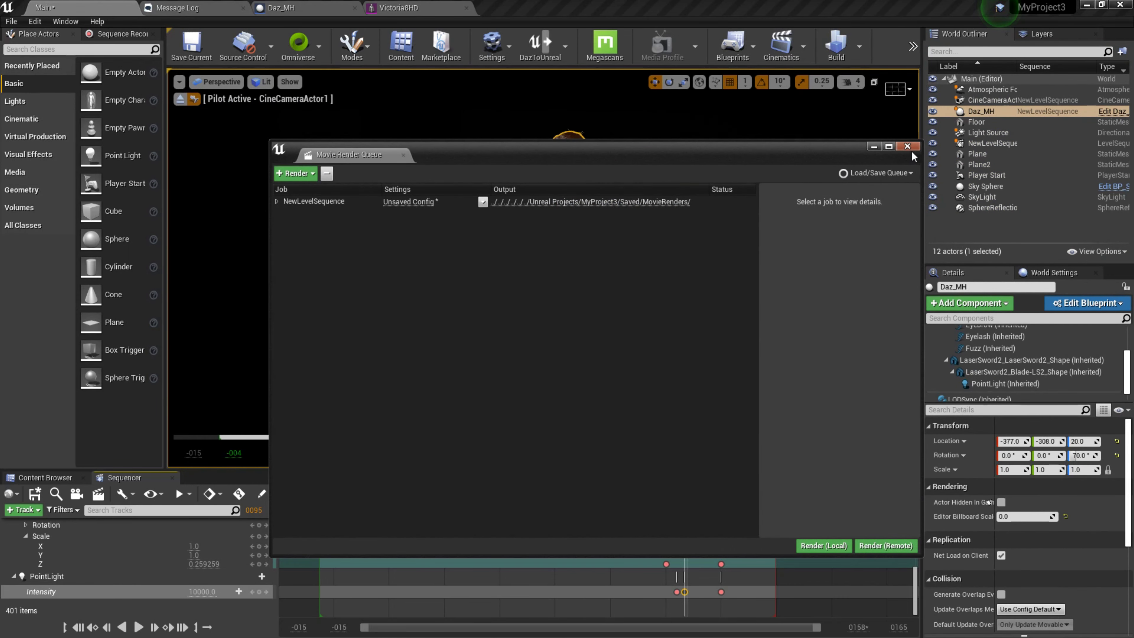
click(908, 146)
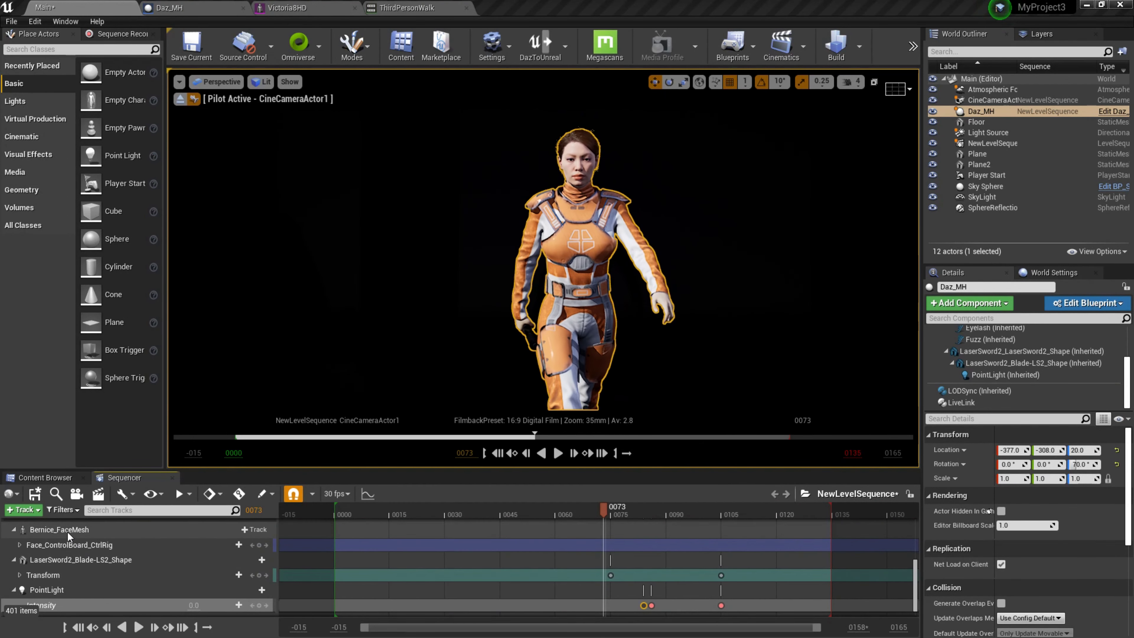
Step: Expand Face_ControlBoard_CtrlRig and filter its tracks with the search term 'blink'
click(22, 545)
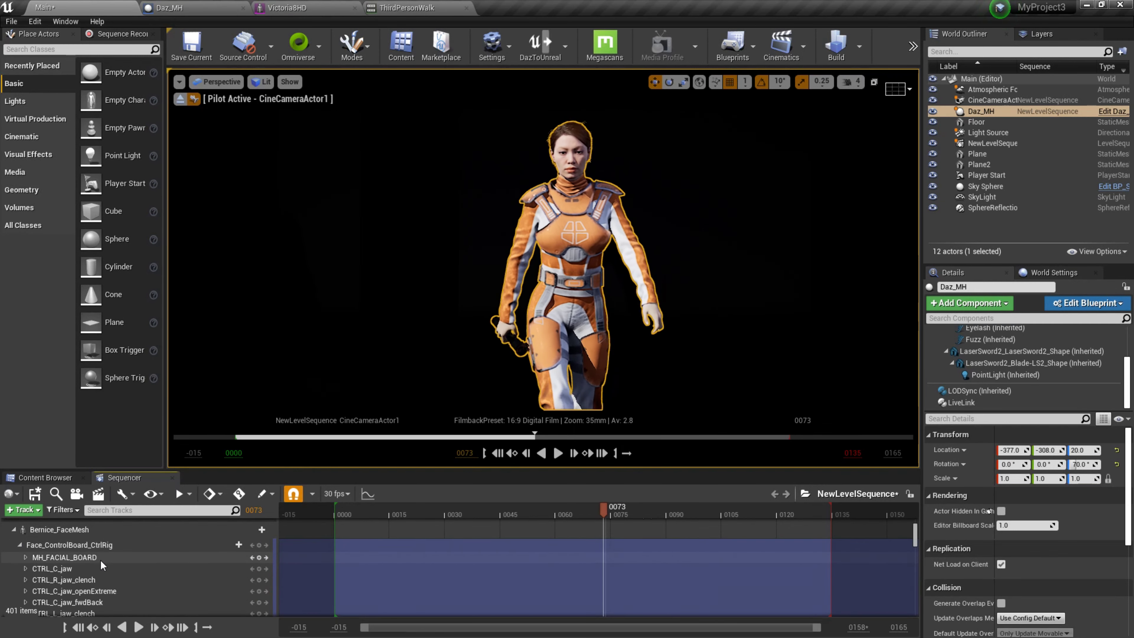
scroll(110, 563, down, 3)
scroll(110, 562, down, 3)
scroll(168, 561, down, 3)
scroll(168, 561, down, 3)
scroll(168, 561, down, 3)
scroll(169, 561, down, 3)
scroll(169, 561, down, 3)
scroll(168, 561, down, 3)
text(blink)
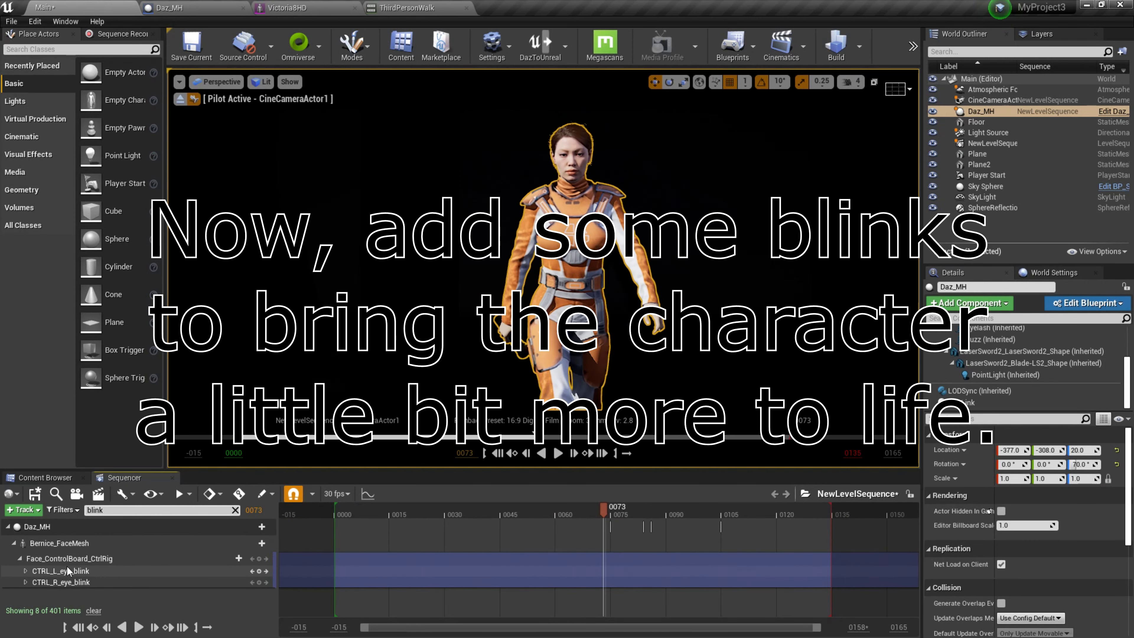
Step: Select CTRL_L_eye_blink and add a key on it at frame 0030
click(71, 573)
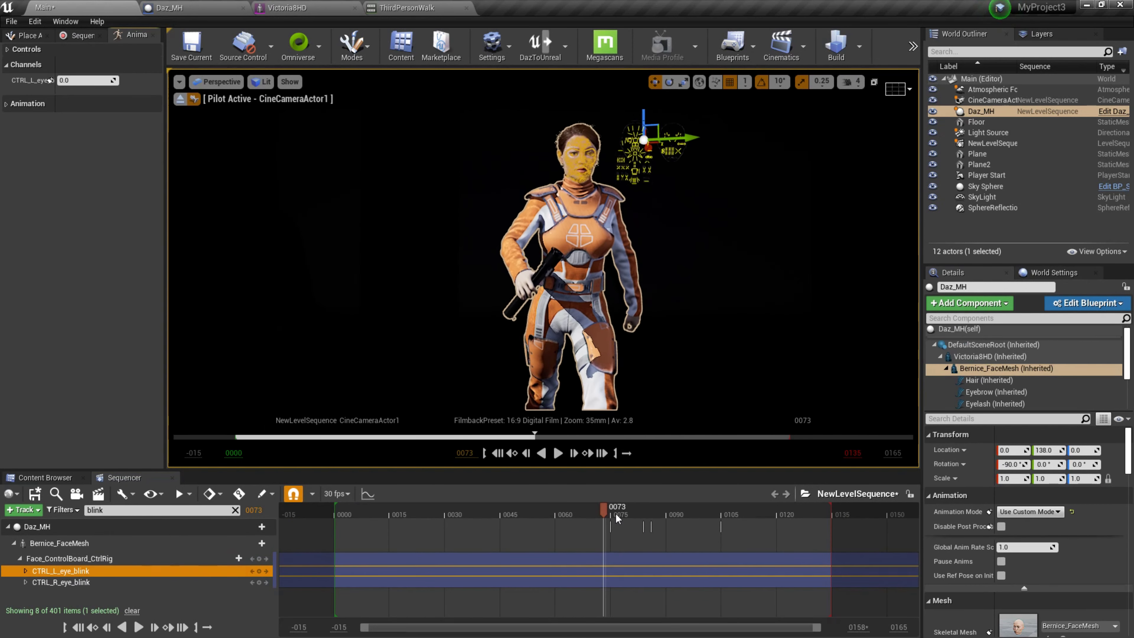
drag(602, 507, 446, 507)
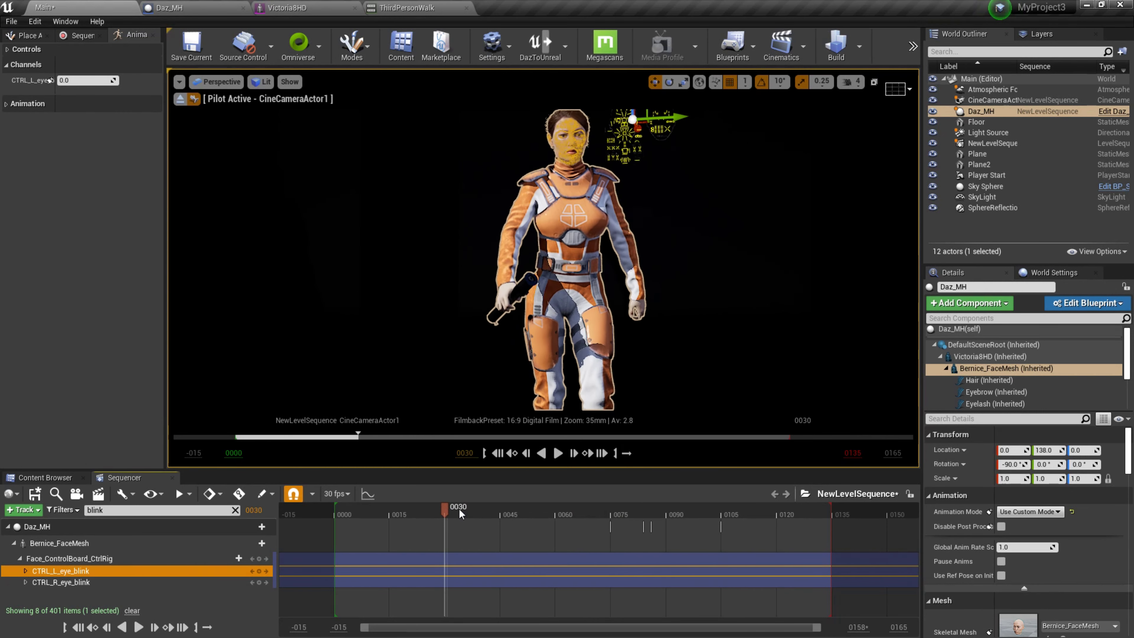
click(260, 572)
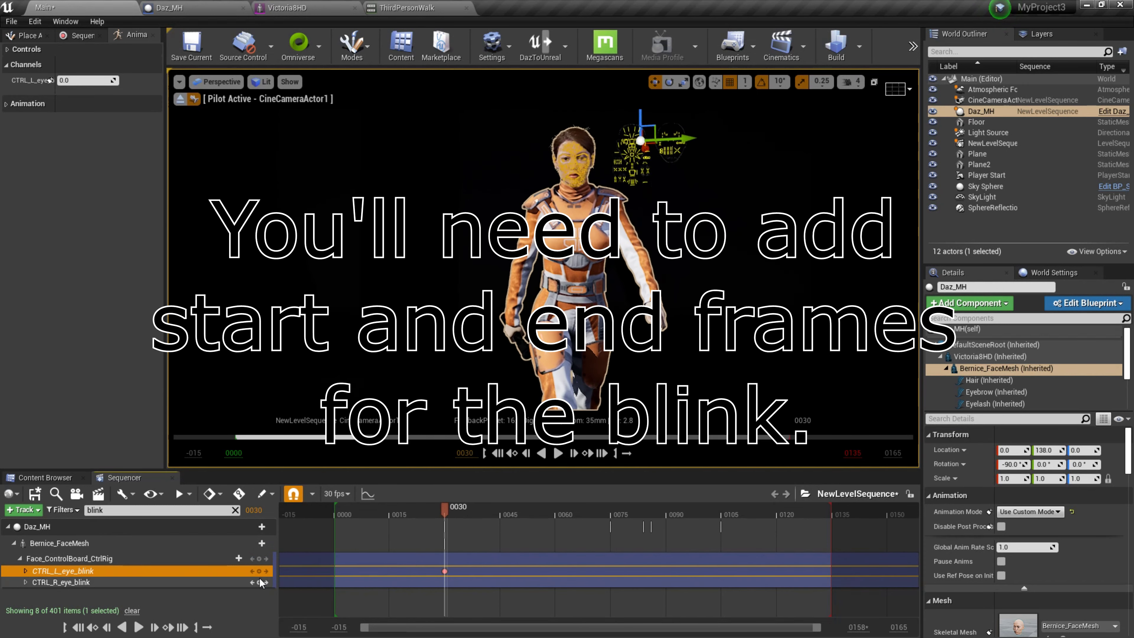
Step: Key CTRL_R_eye_blink at frame 30, expand both blink tracks, and key a value of 1 a few frames later
click(259, 582)
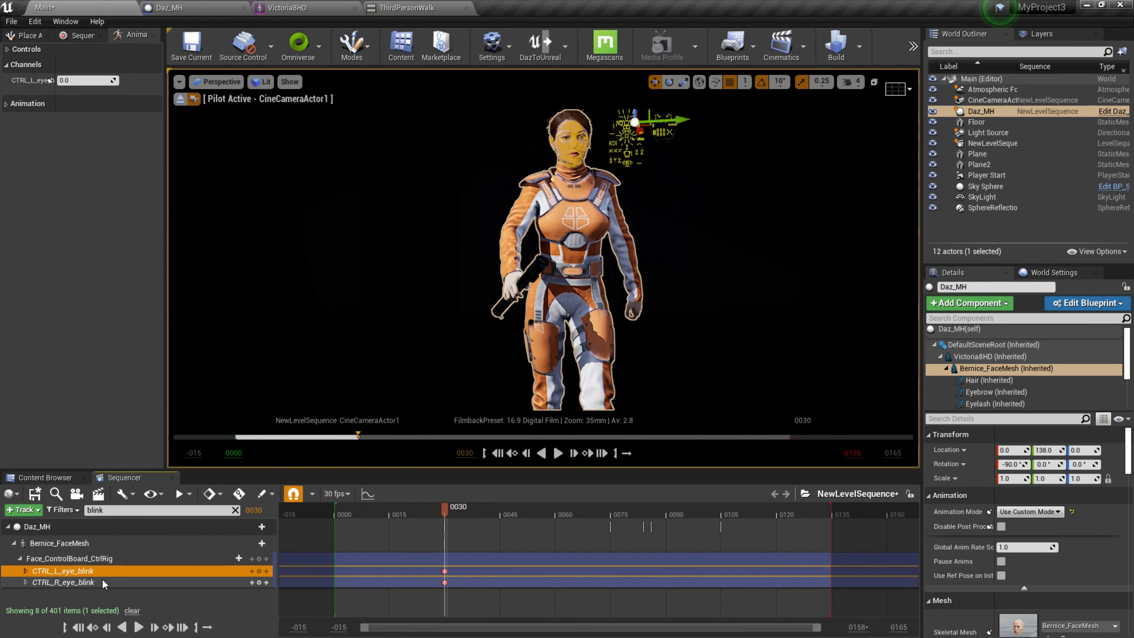
click(25, 570)
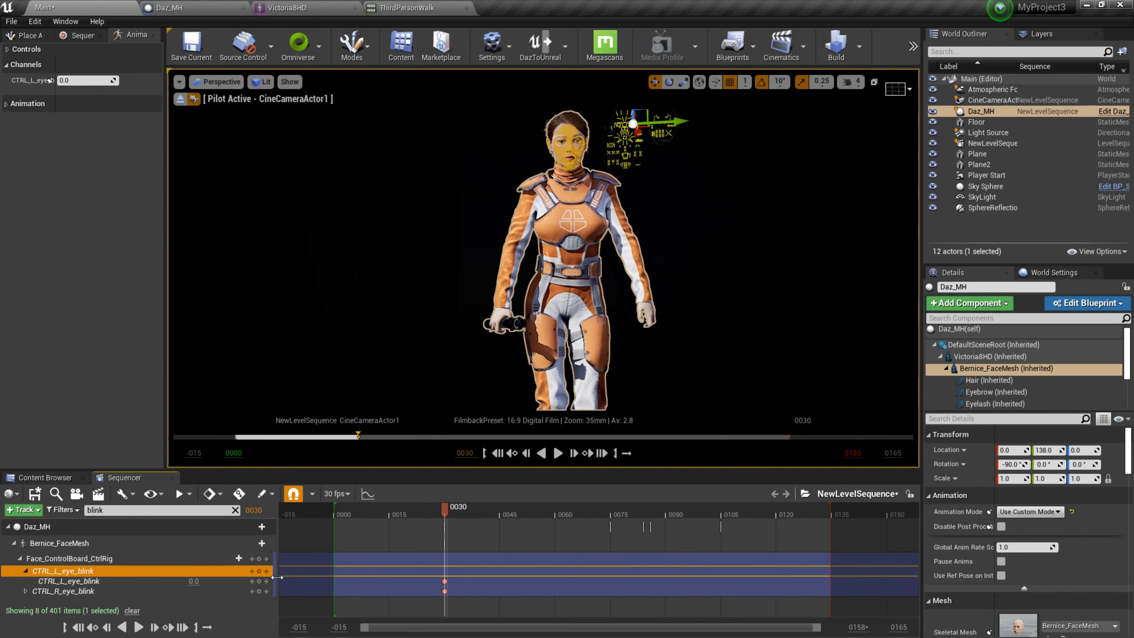
click(25, 591)
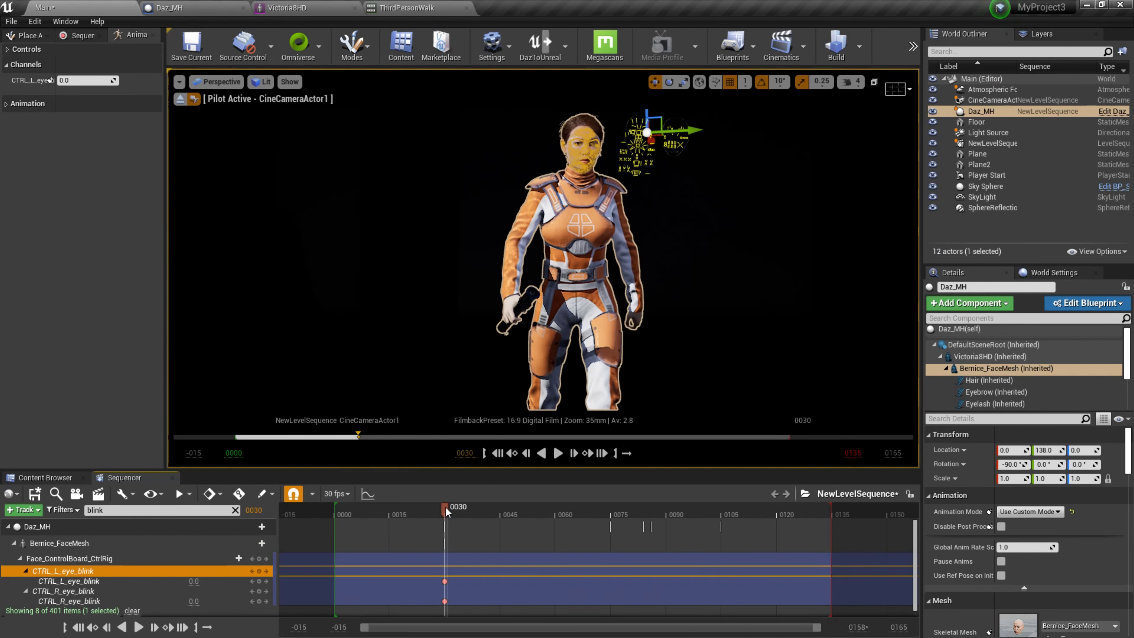
drag(446, 509, 457, 514)
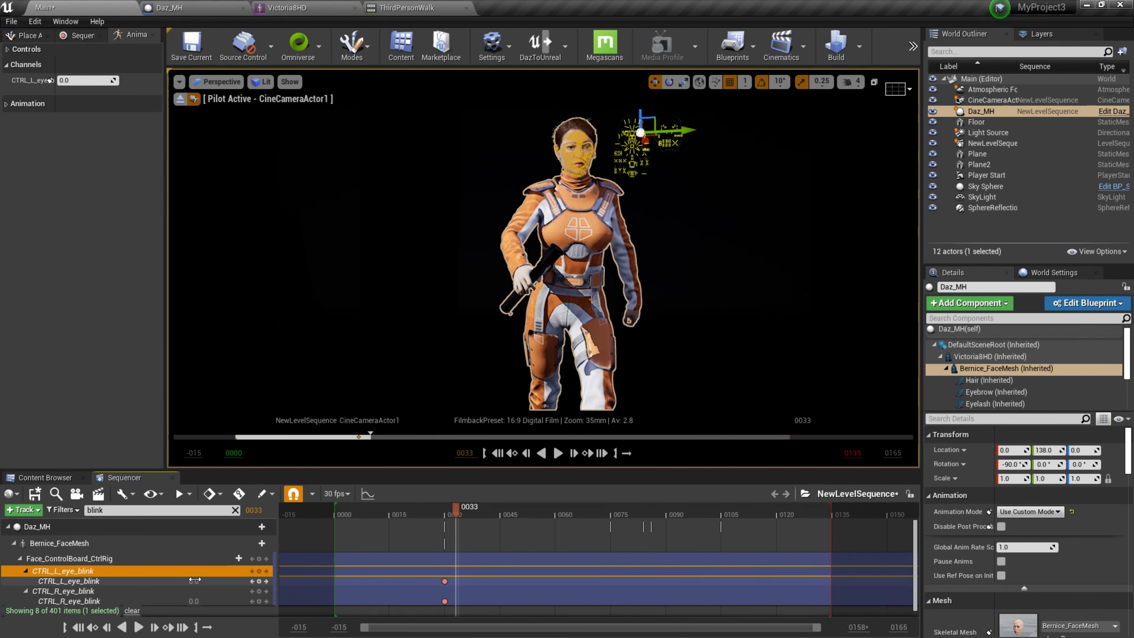
text(1)
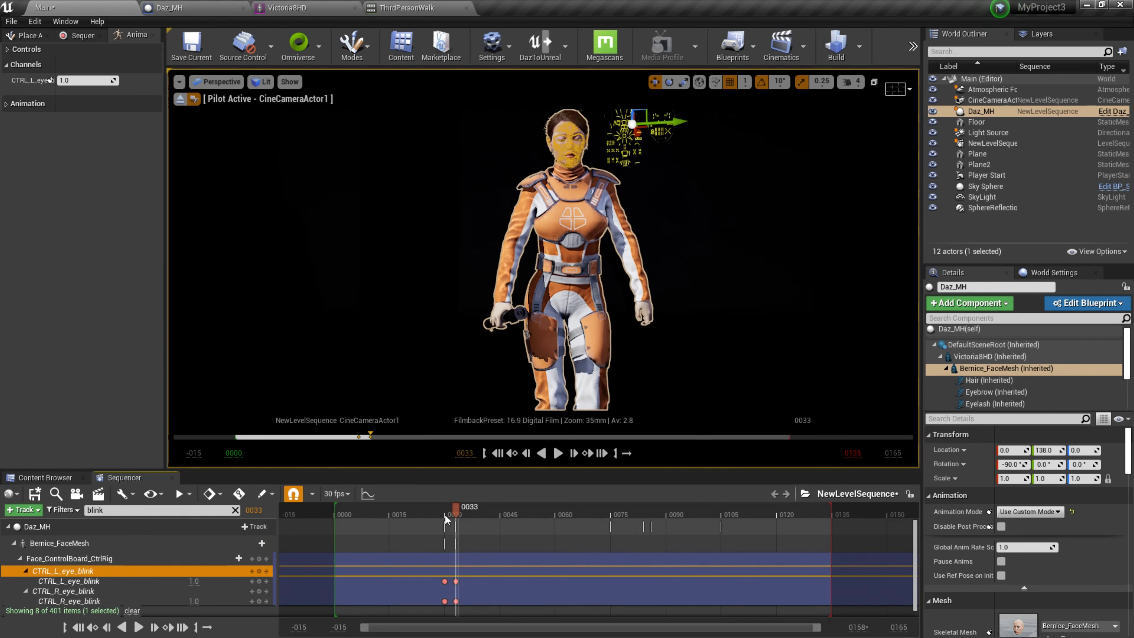
Step: Key both eye-blink values back to 0 at frame 36, then scrub ahead to frame 70
drag(456, 509, 467, 511)
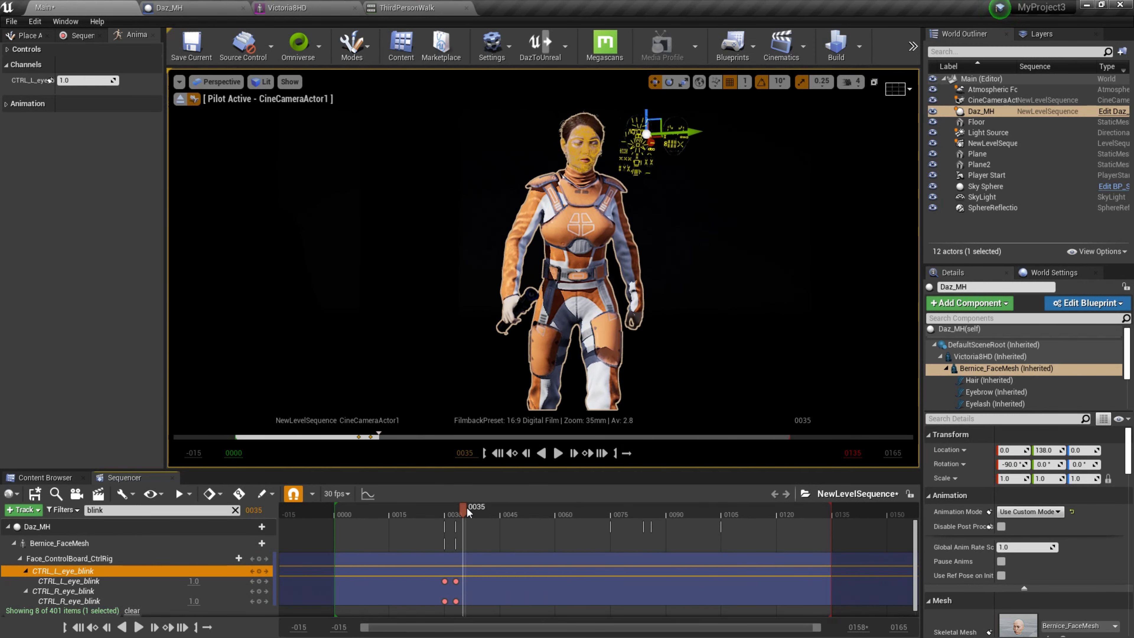
click(468, 512)
click(193, 580)
text(0)
click(196, 601)
text(0)
key(Return)
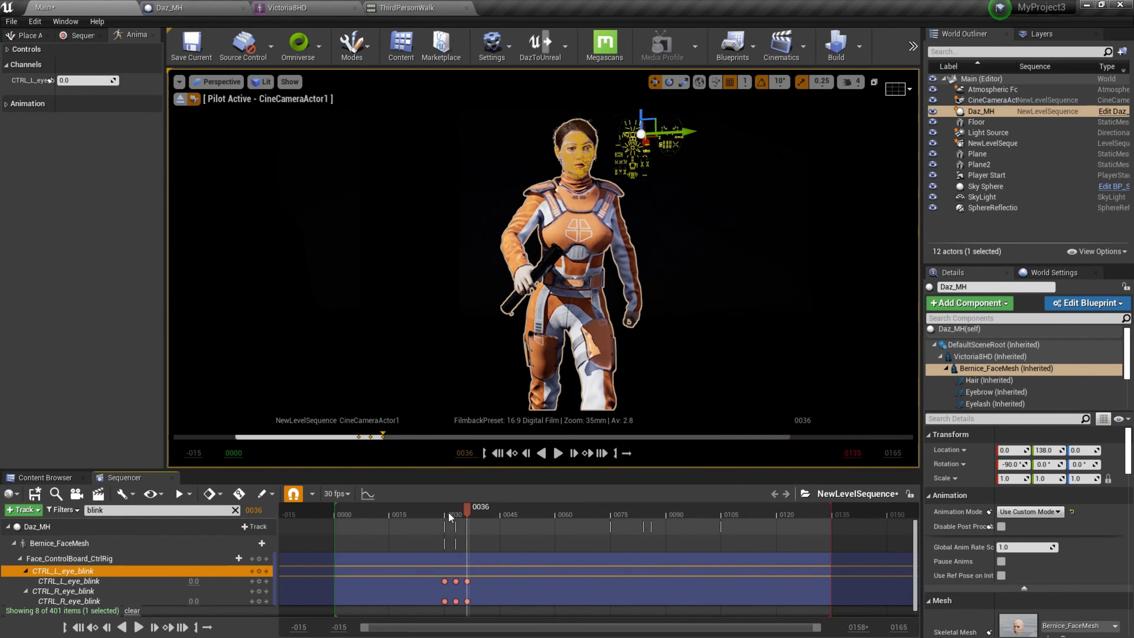
drag(464, 508, 521, 513)
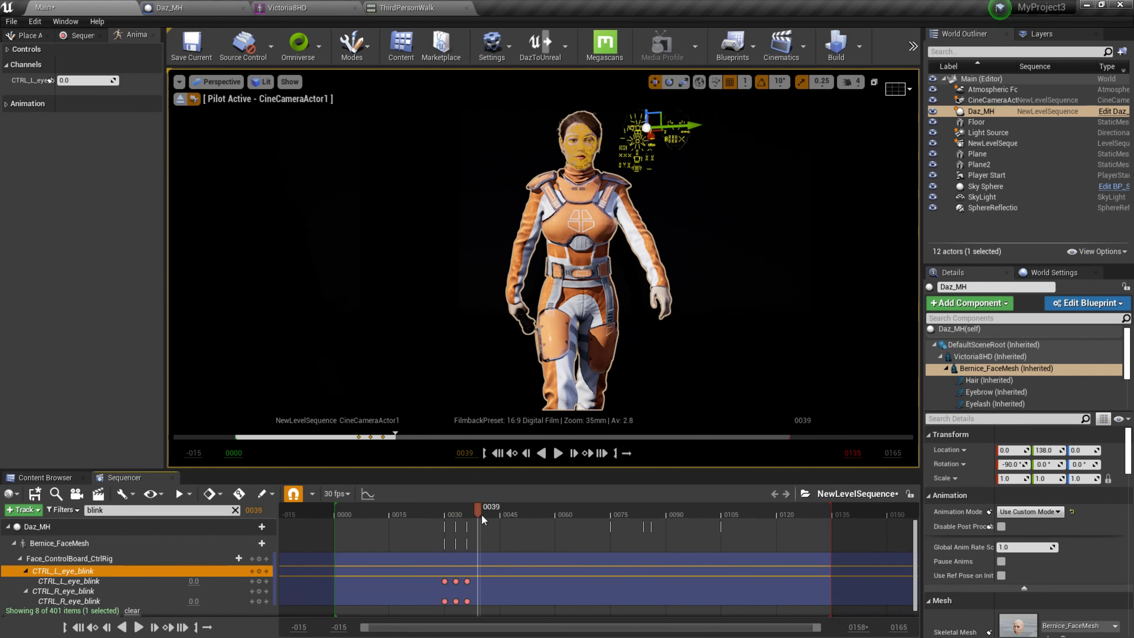
click(593, 518)
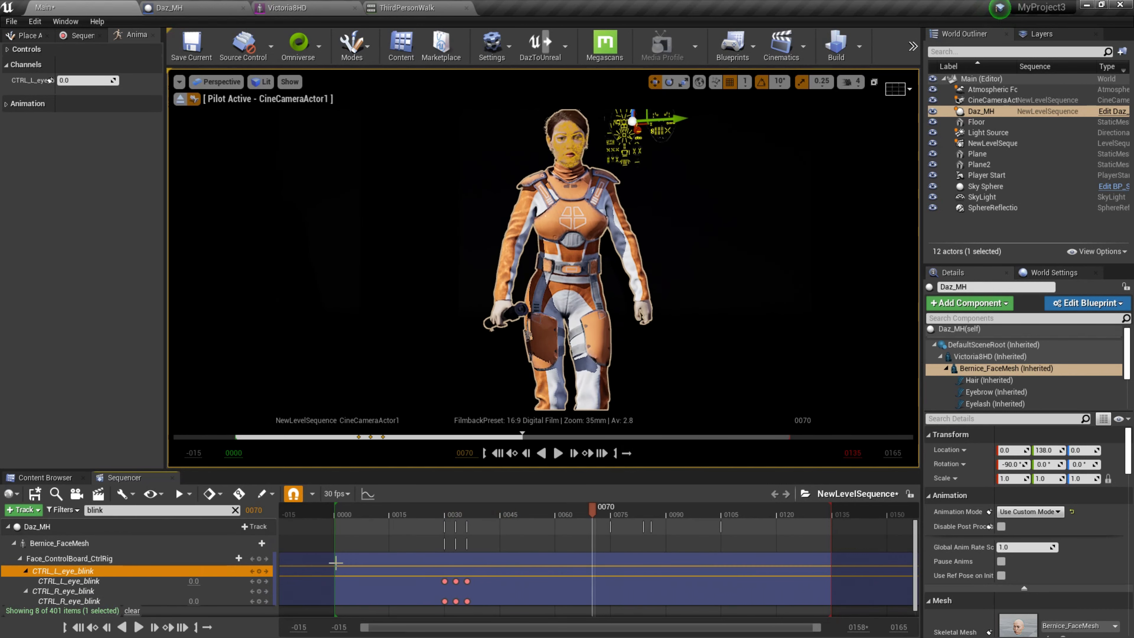
Step: Key both eye-blink controls open at frame 70, closed at 73, and open again at 76
click(259, 581)
click(259, 601)
drag(594, 510, 603, 512)
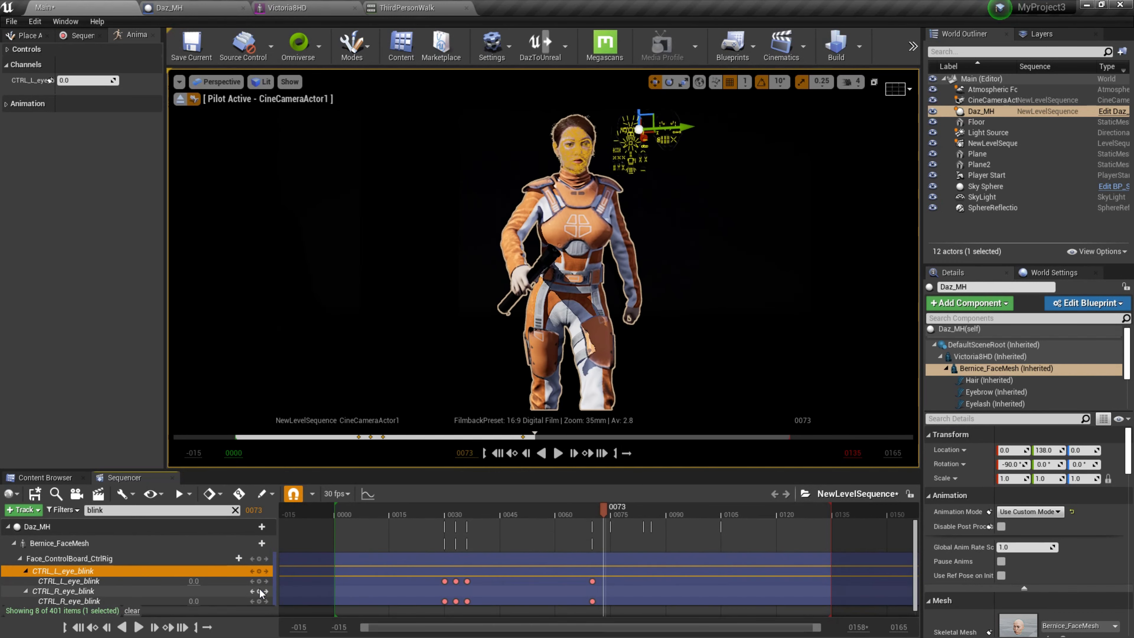
mouse_move(193, 581)
mouse_down()
mouse_move(210, 582)
mouse_move(210, 601)
mouse_up()
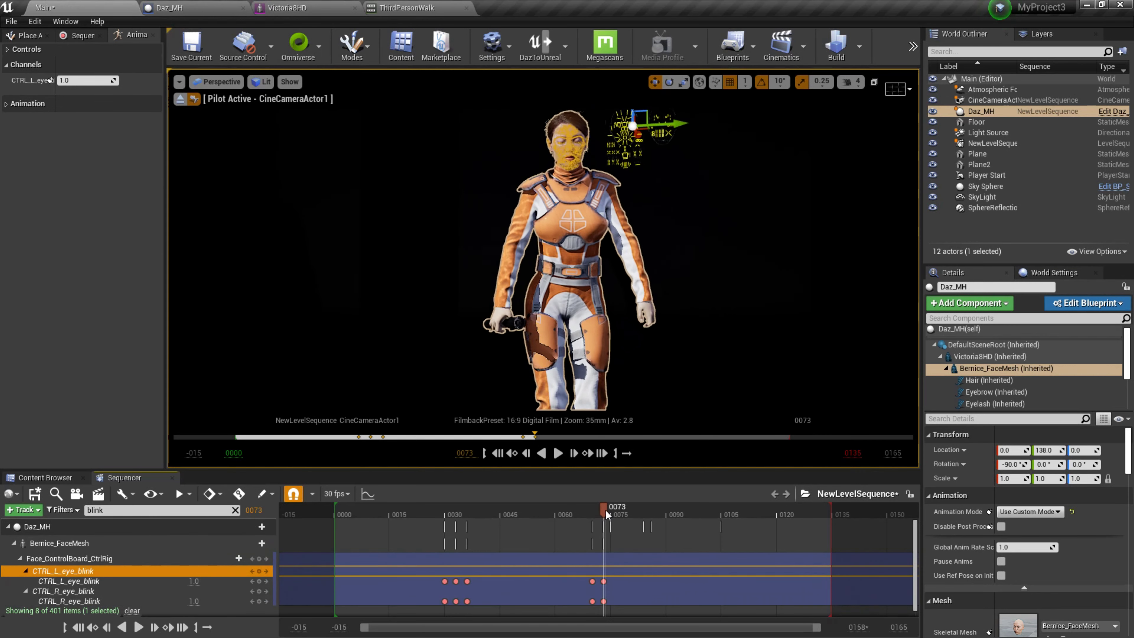
drag(609, 514, 619, 517)
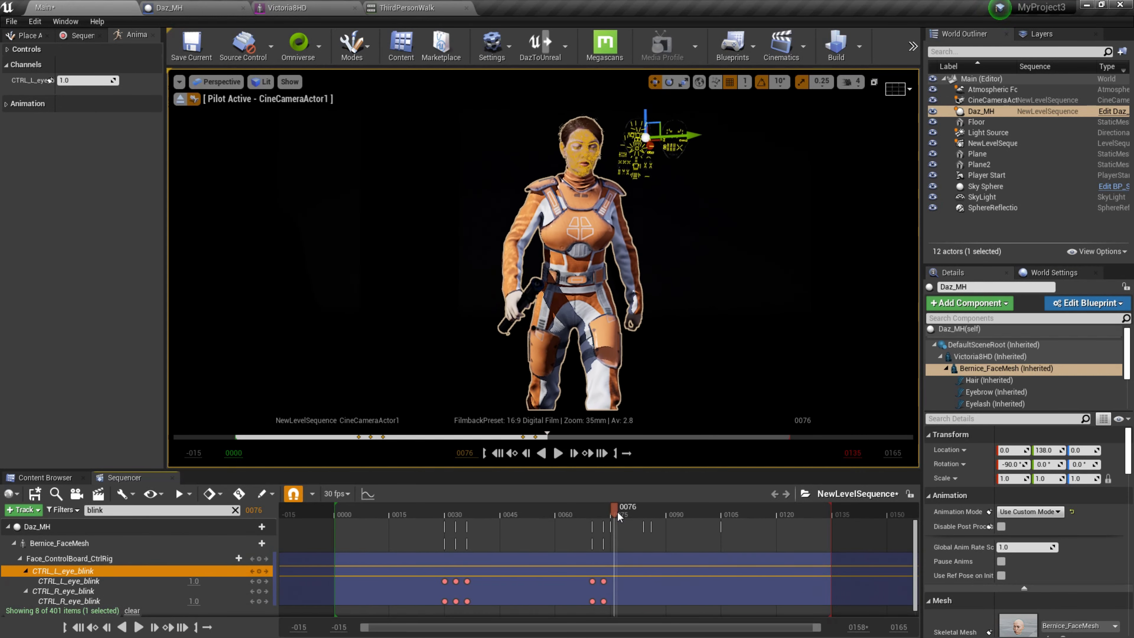
mouse_move(193, 581)
mouse_down()
mouse_move(176, 581)
mouse_move(178, 601)
mouse_up()
Step: Scrub the sequence to review the blinks, then key both eye-blink controls at frame 92
click(595, 510)
drag(653, 512, 759, 513)
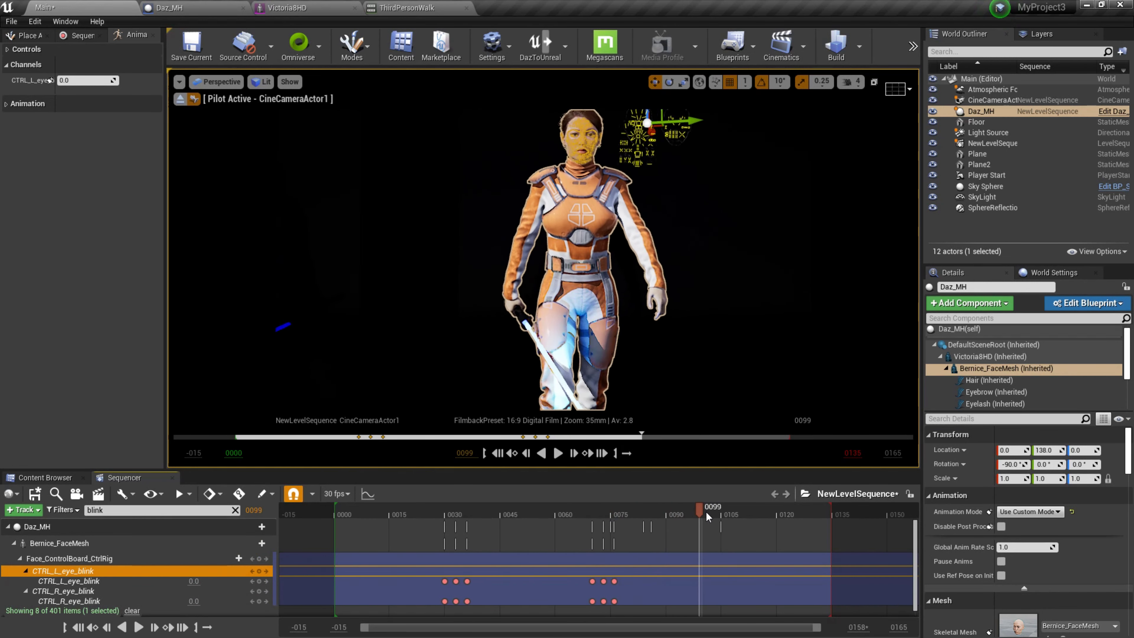
drag(804, 518, 698, 519)
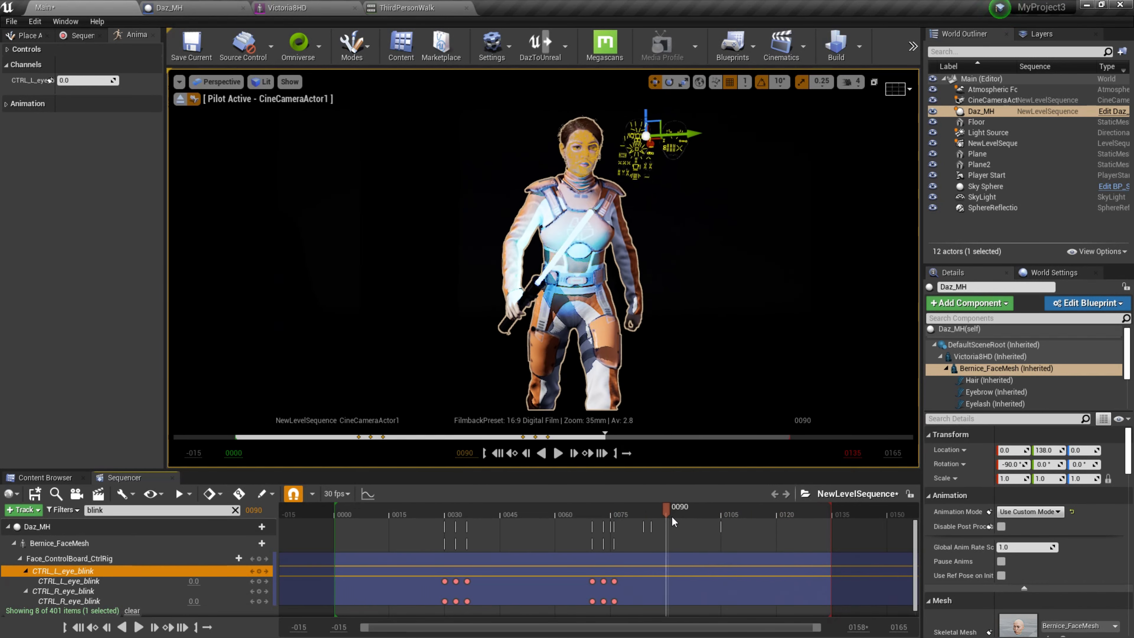
drag(677, 518, 689, 515)
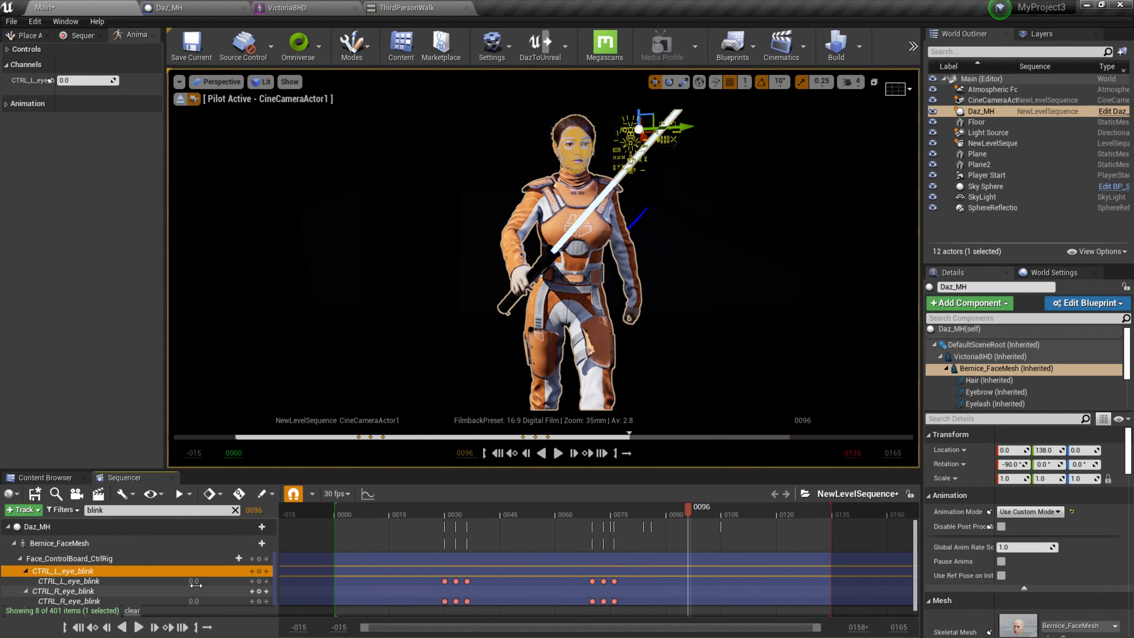
drag(688, 510, 673, 512)
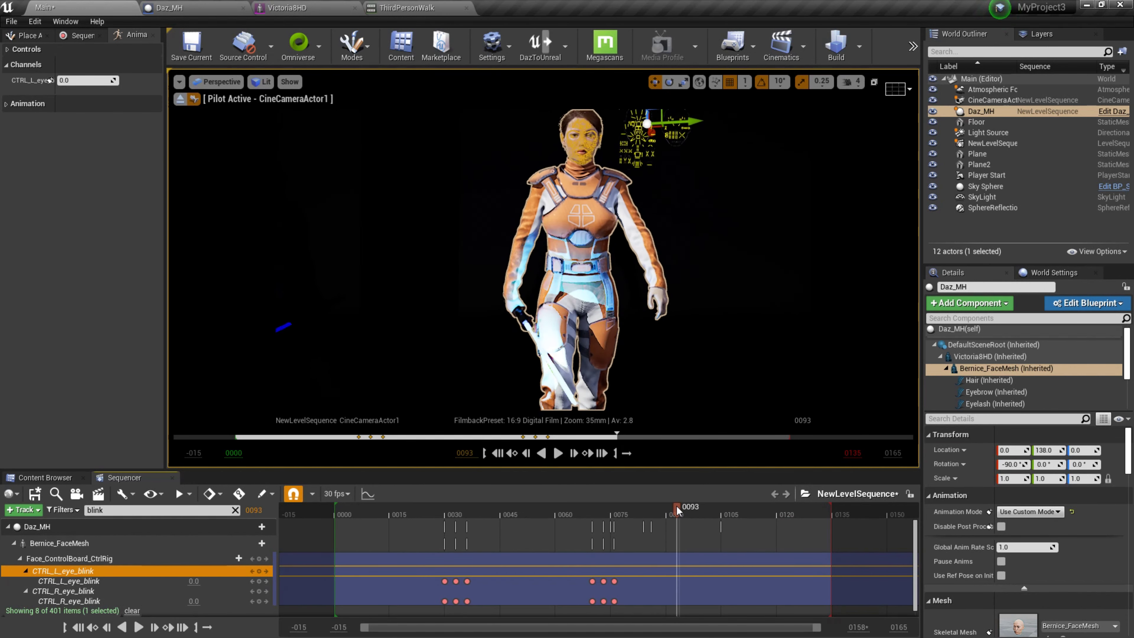
click(259, 581)
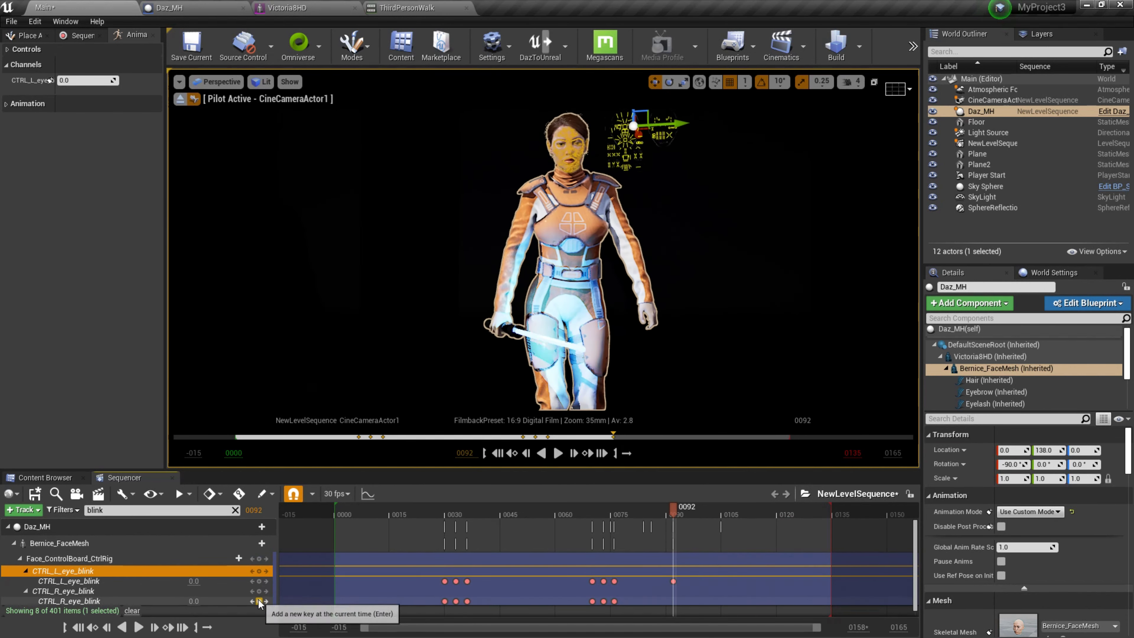
Step: Set both eye-blink values to 1 at frame 95 and back to 0 at frame 98
drag(678, 513, 685, 513)
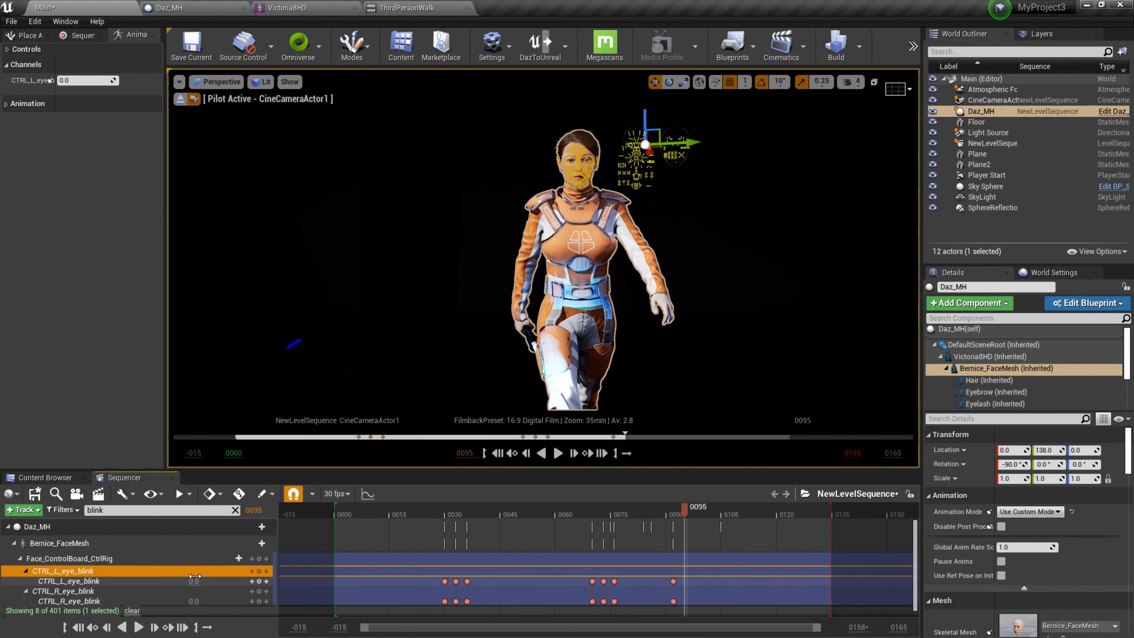
text(1)
key(Return)
click(194, 600)
text(1)
key(Return)
drag(687, 512, 696, 513)
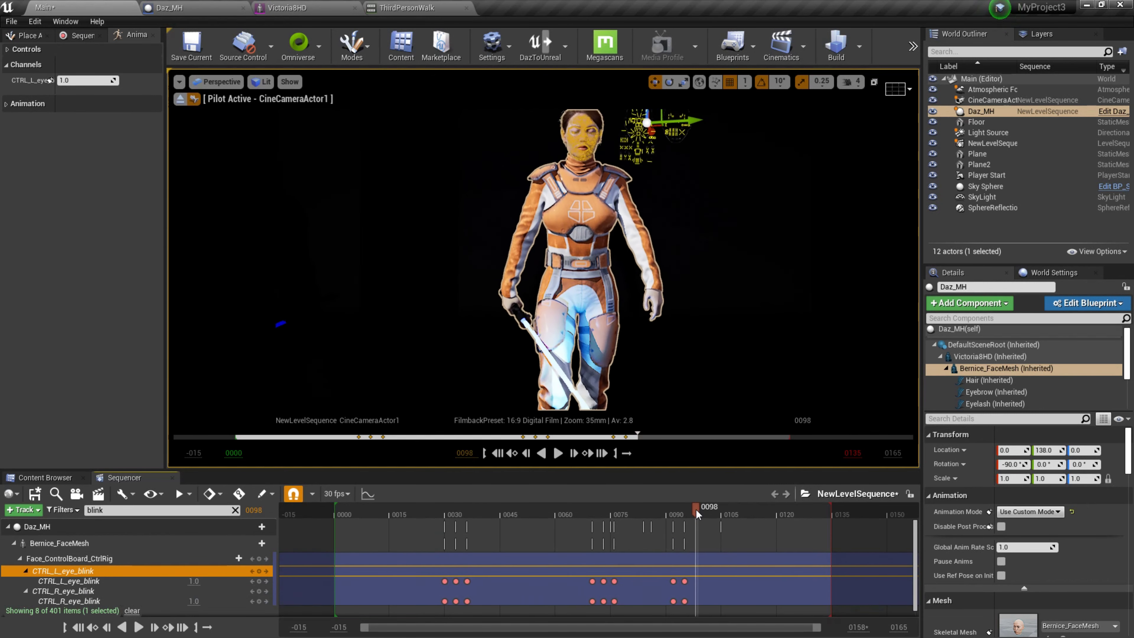
click(193, 580)
text(0)
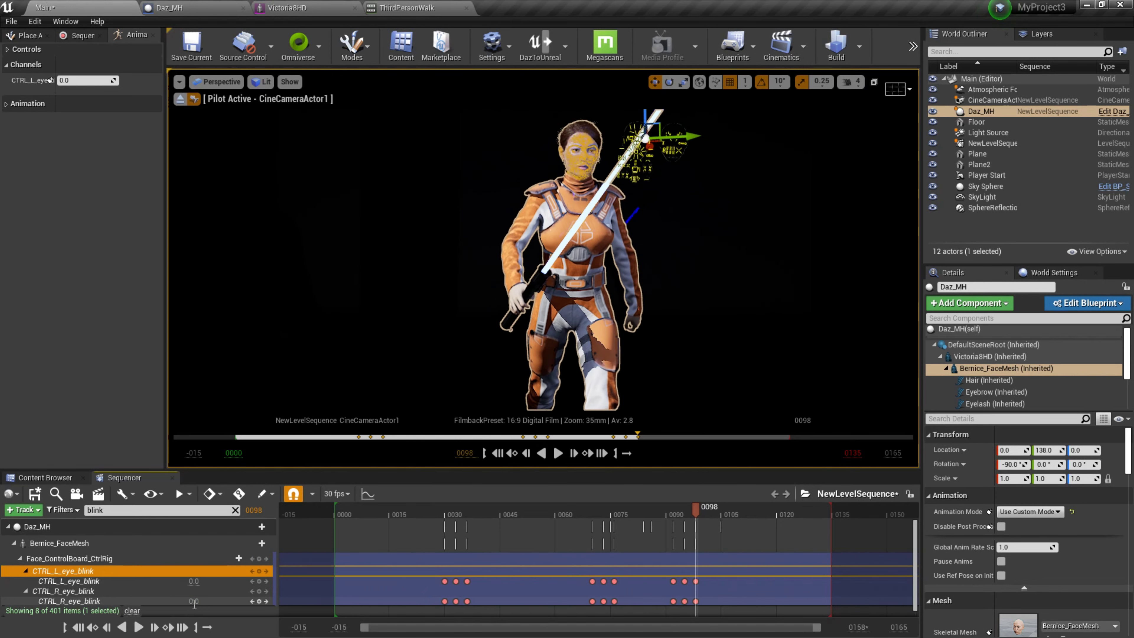
key(Return)
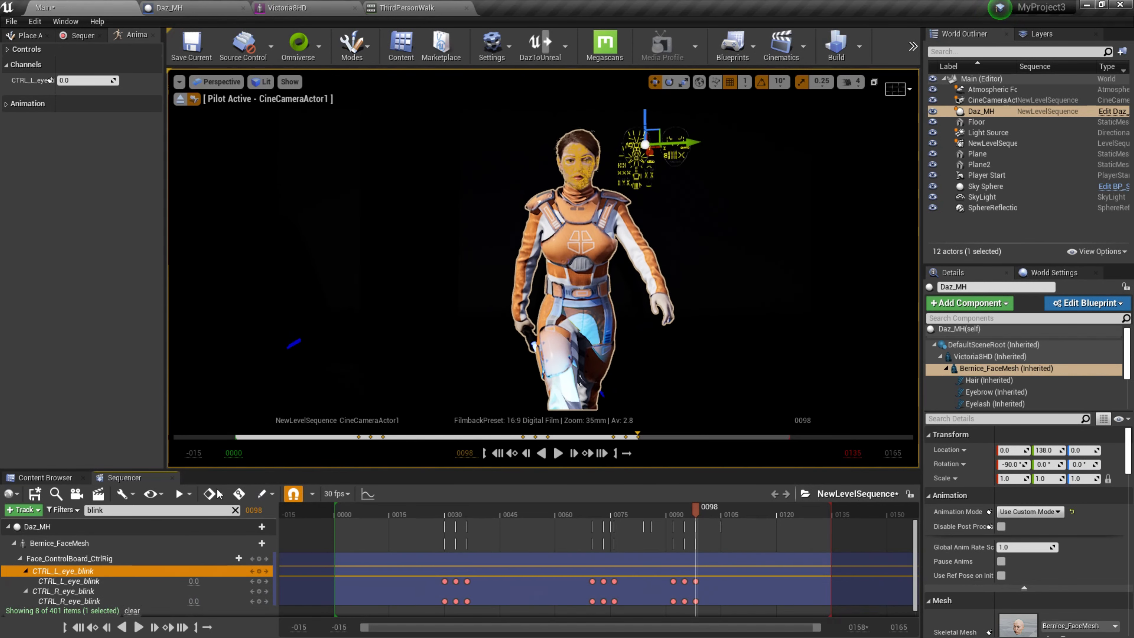
click(77, 541)
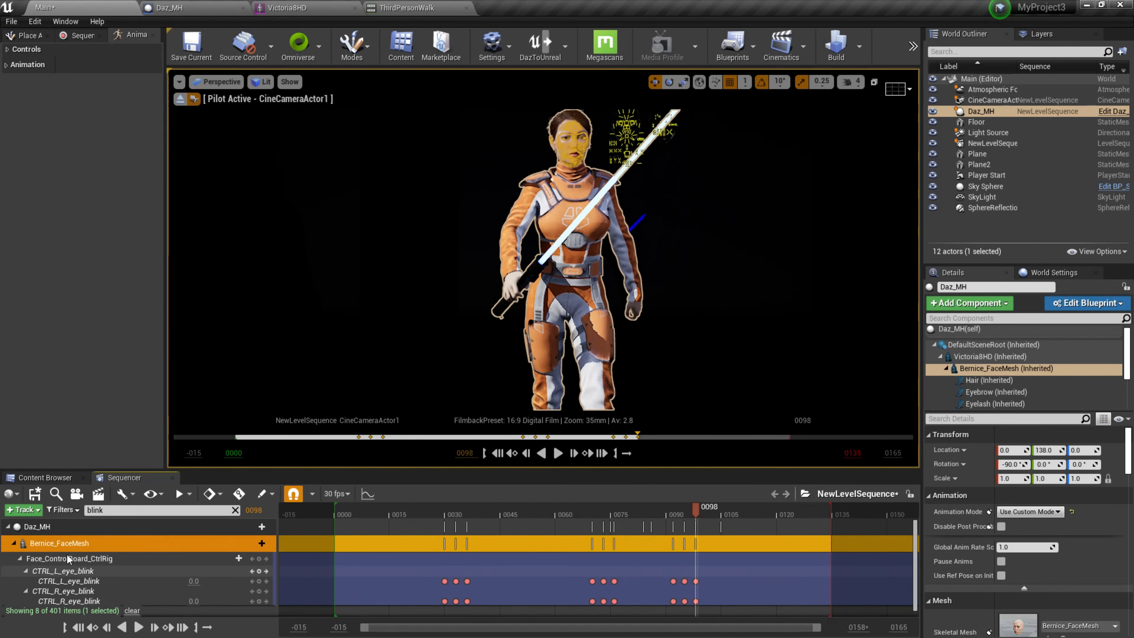
Step: With Daz_MH selected, render the 135-frame NewLevelSequence including the blinks locally via Movie Render Queue, then close the queue
click(36, 531)
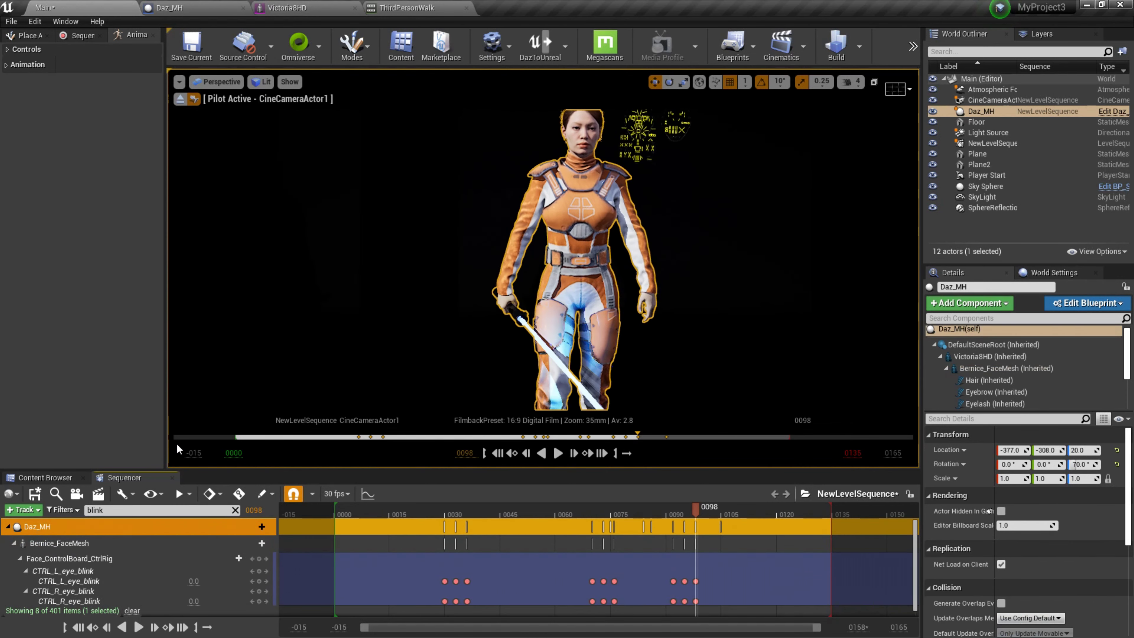
click(73, 26)
mouse_move(82, 45)
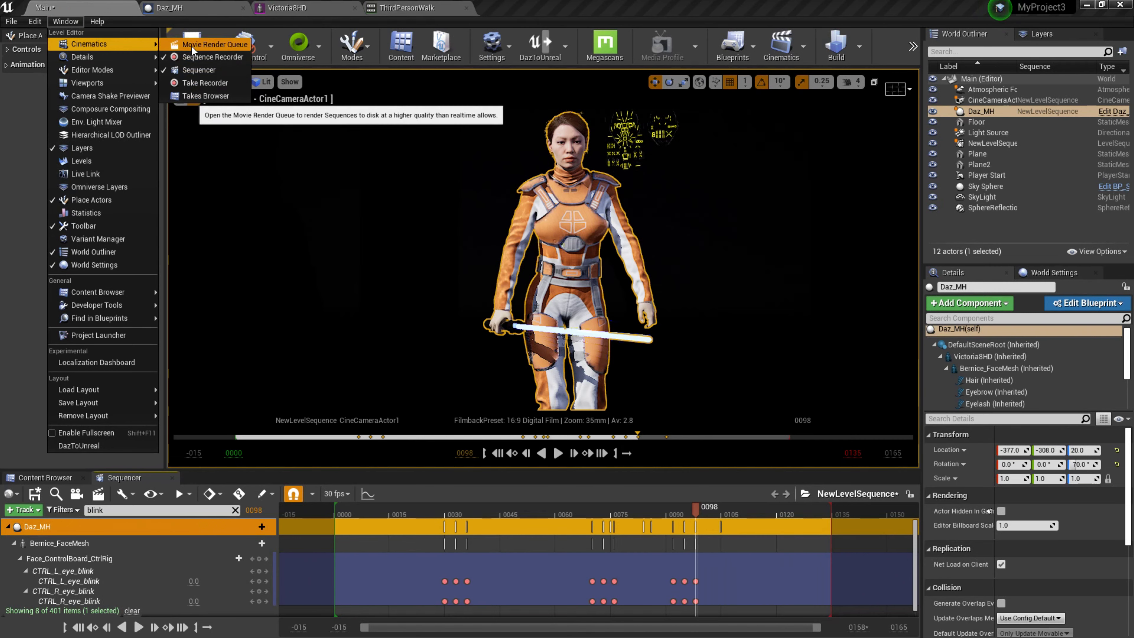
click(210, 43)
click(824, 545)
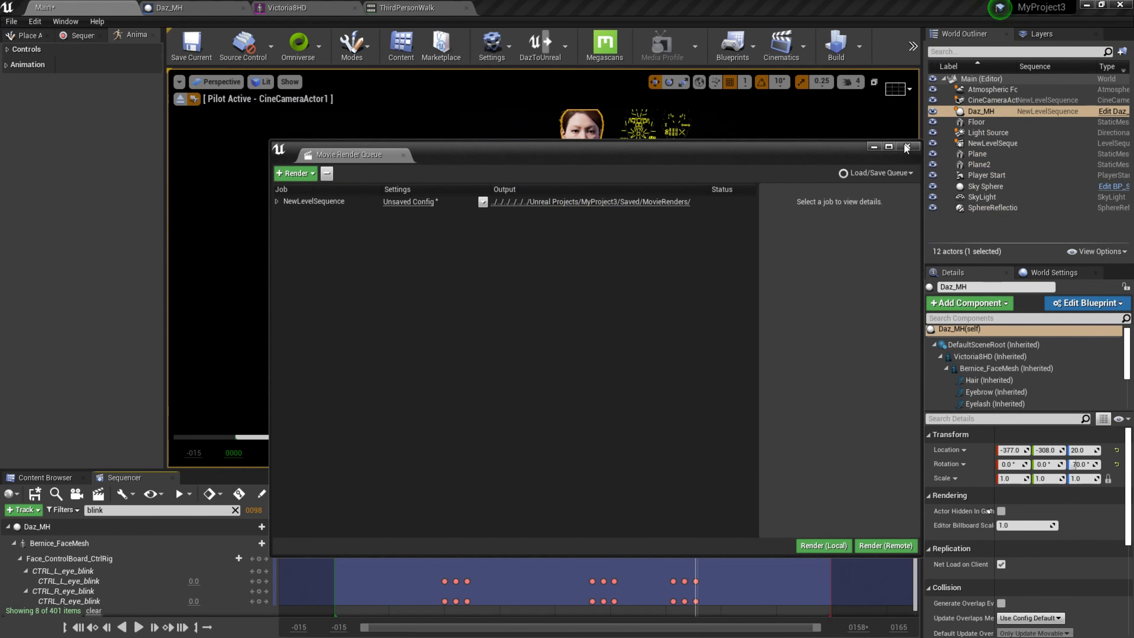
click(909, 147)
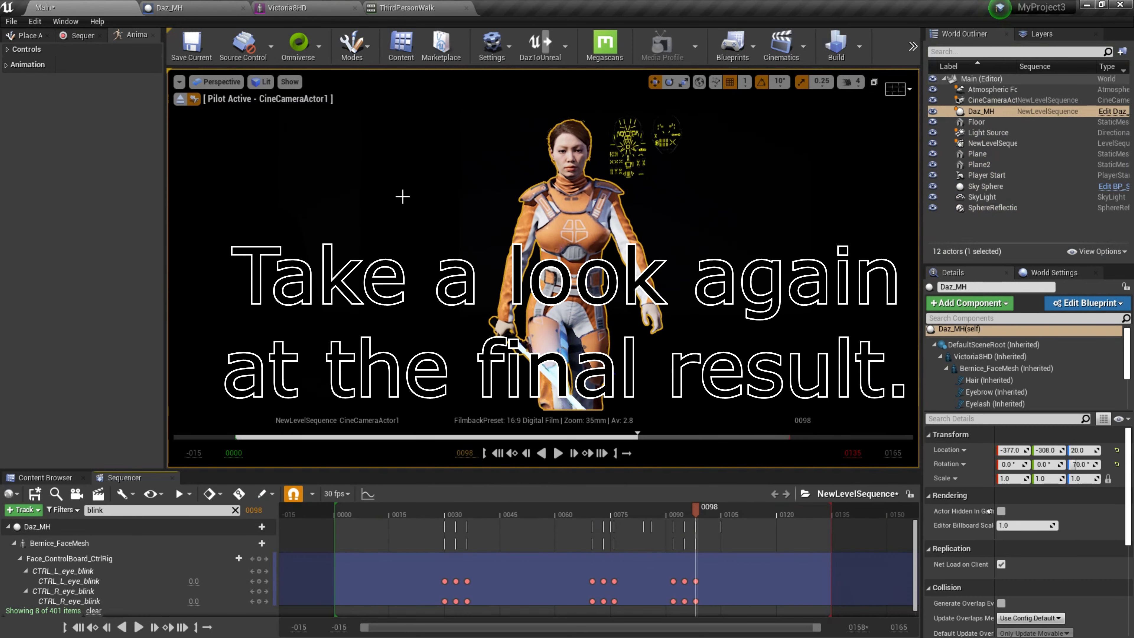